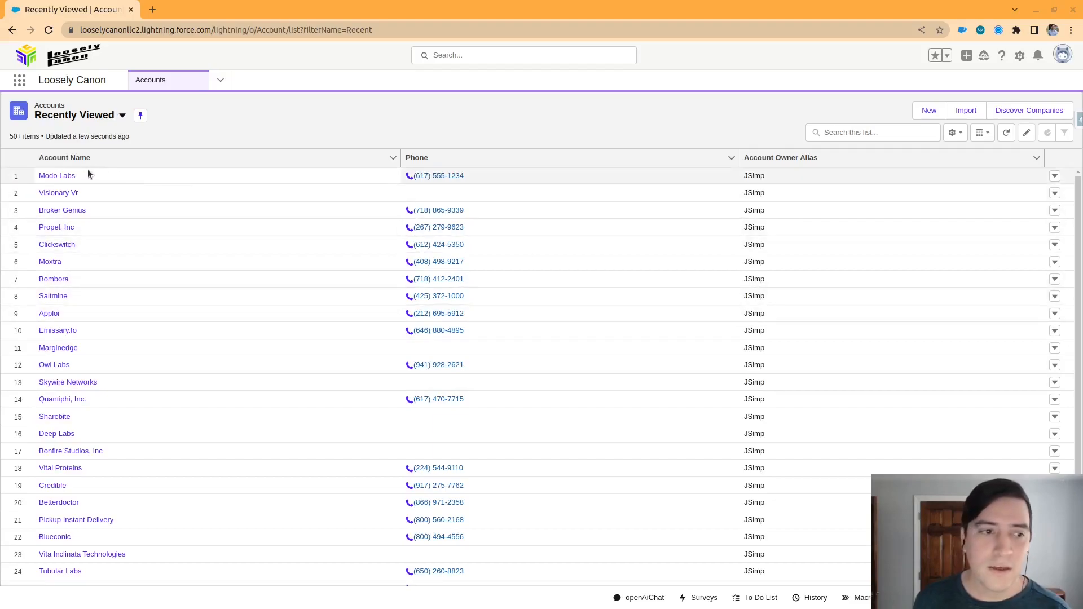
Open the Modo Labs account record and show its GPT prompts
{"action": "left_click", "coordinate": [57, 176]}
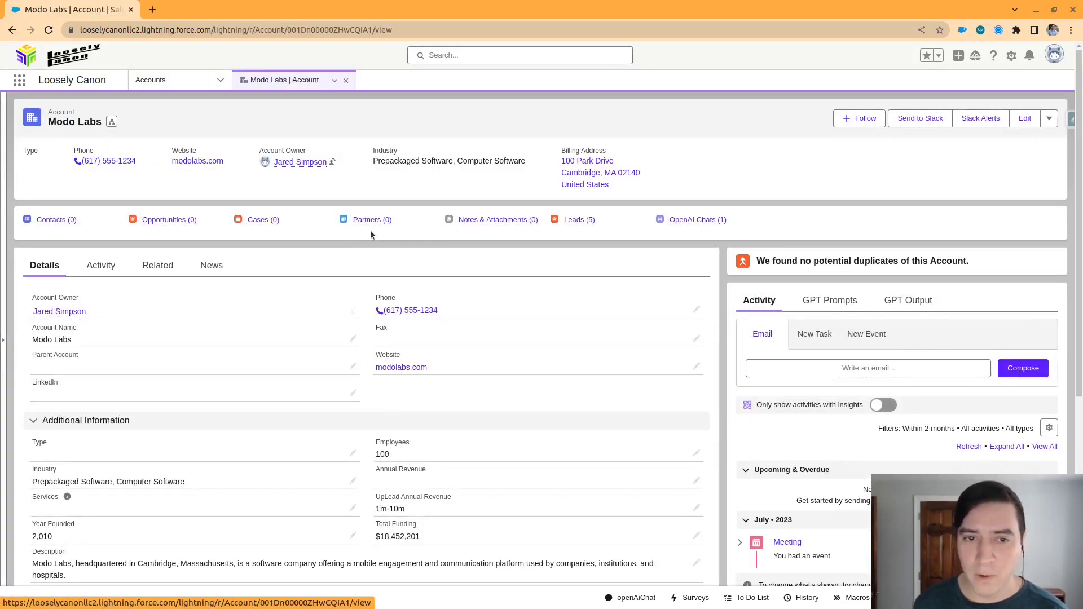
{"action": "left_click", "coordinate": [828, 302]}
{"action": "scroll", "coordinate": [801, 316], "scroll_direction": "down", "scroll_amount": 3}
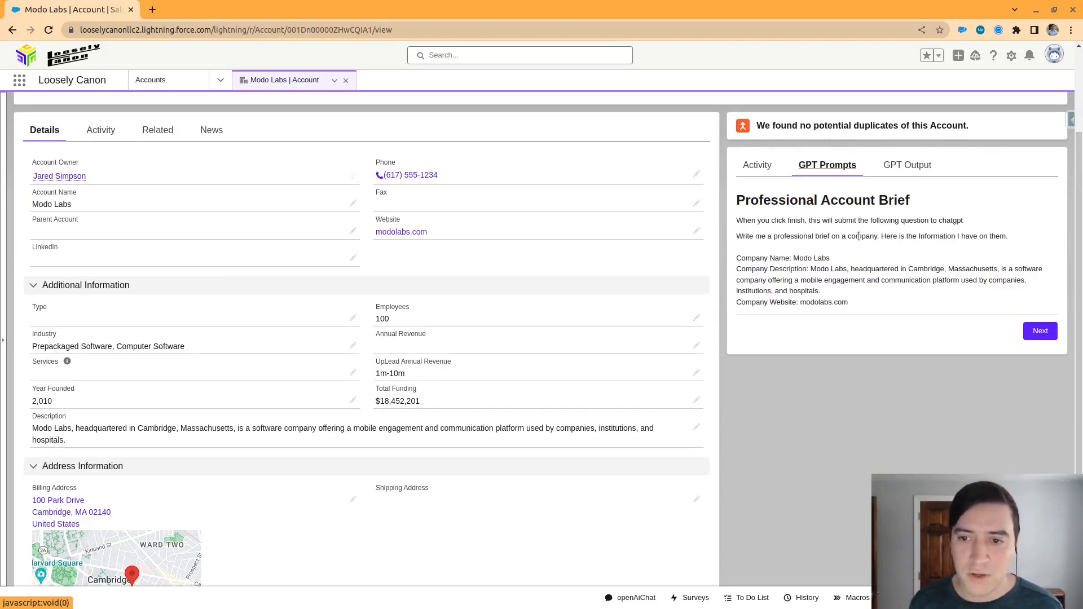
Examine the Professional Account Brief prompt, comparing its company name, description and website with the account's detail fields
{"action": "left_click_drag", "start_coordinate": [794, 237], "coordinate": [1010, 236]}
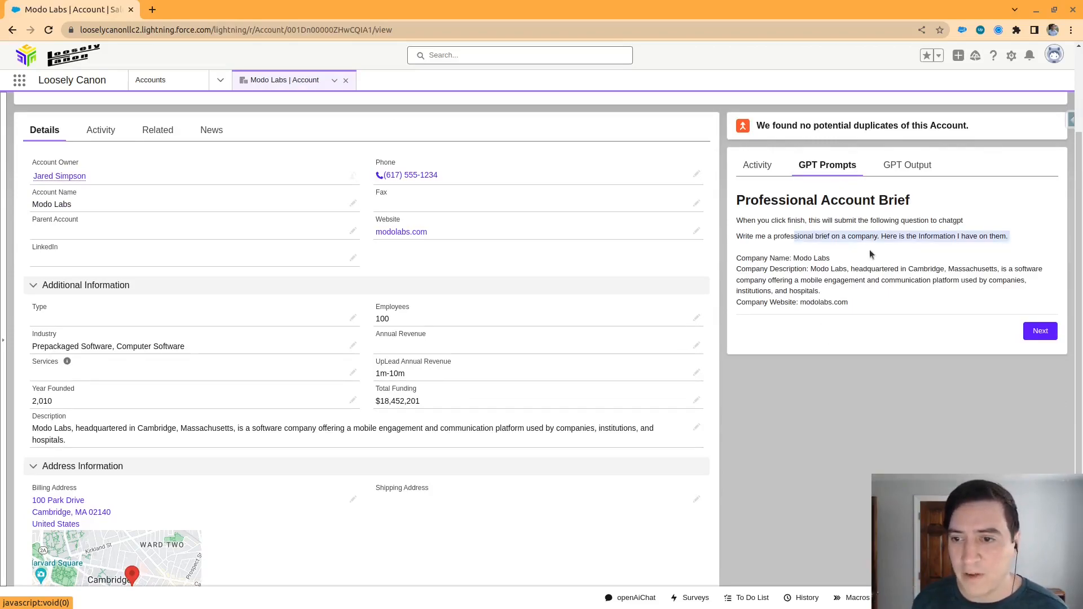
{"action": "left_click", "coordinate": [940, 243]}
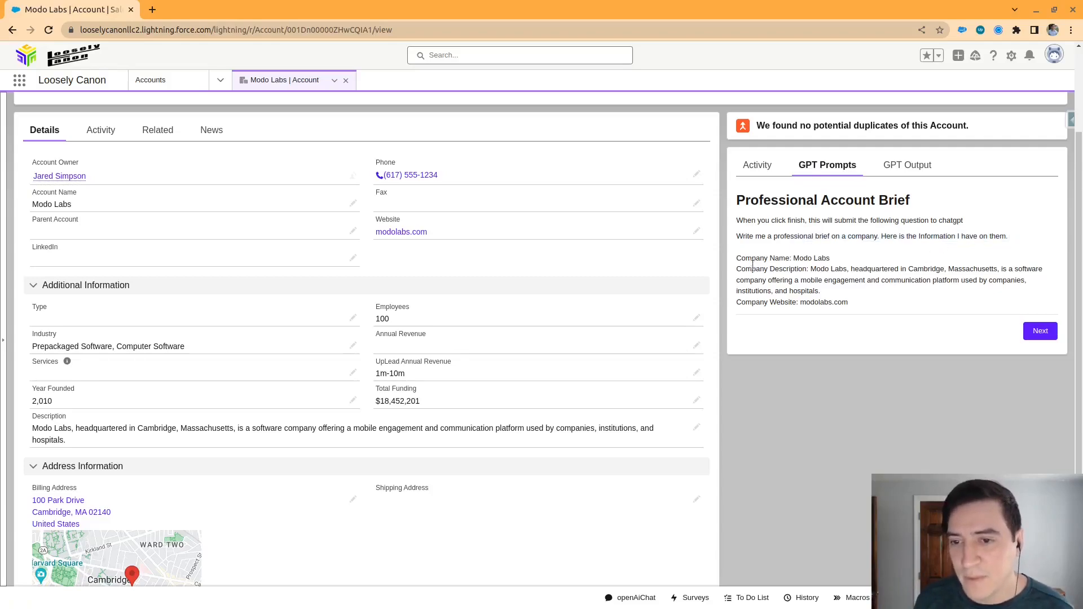
{"action": "left_click_drag", "start_coordinate": [736, 258], "coordinate": [793, 258]}
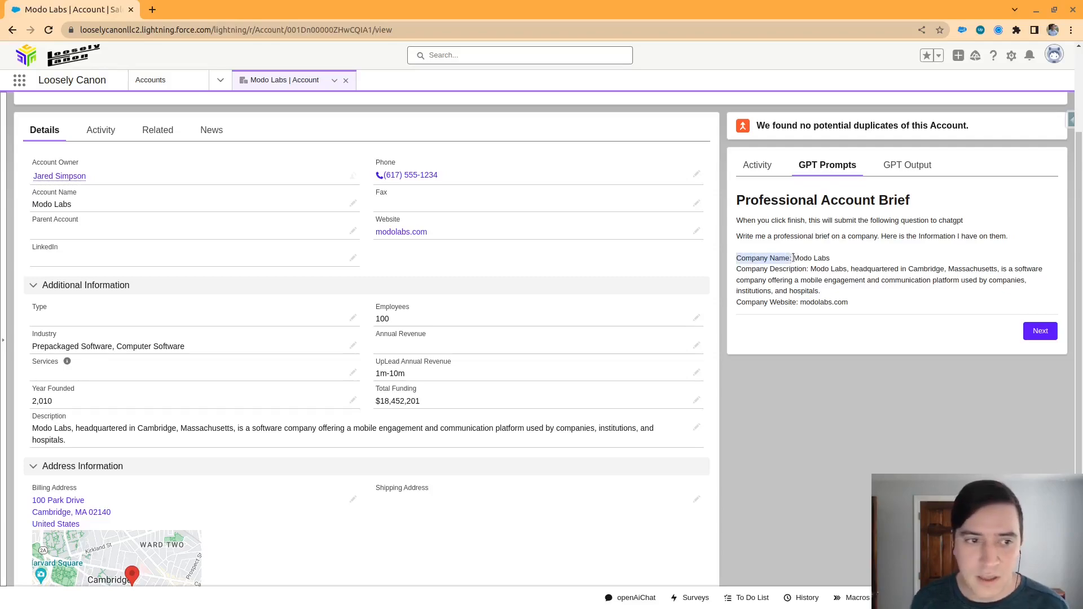
{"action": "left_click_drag", "start_coordinate": [44, 204], "coordinate": [79, 207]}
{"action": "left_click_drag", "start_coordinate": [736, 270], "coordinate": [807, 269]}
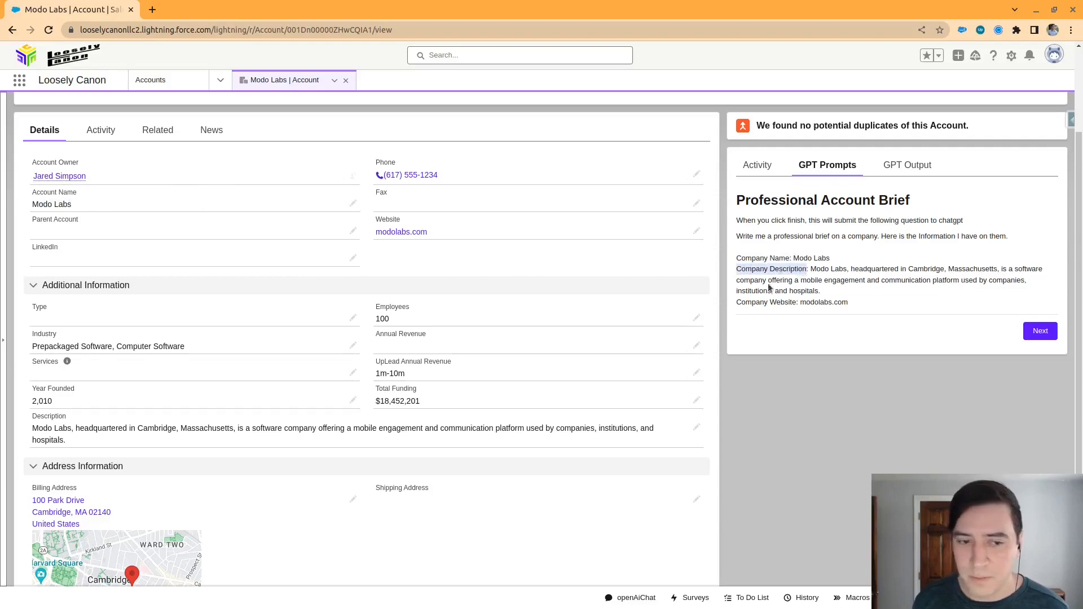
{"action": "left_click_drag", "start_coordinate": [109, 435], "coordinate": [17, 431]}
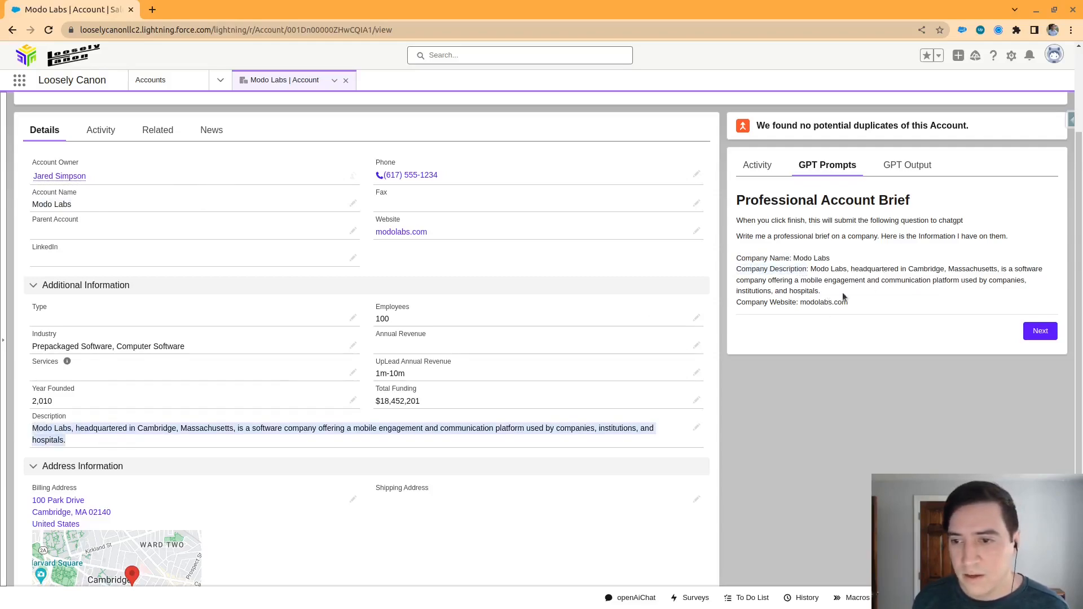
{"action": "left_click", "coordinate": [786, 302]}
{"action": "left_click_drag", "start_coordinate": [735, 301], "coordinate": [811, 303]}
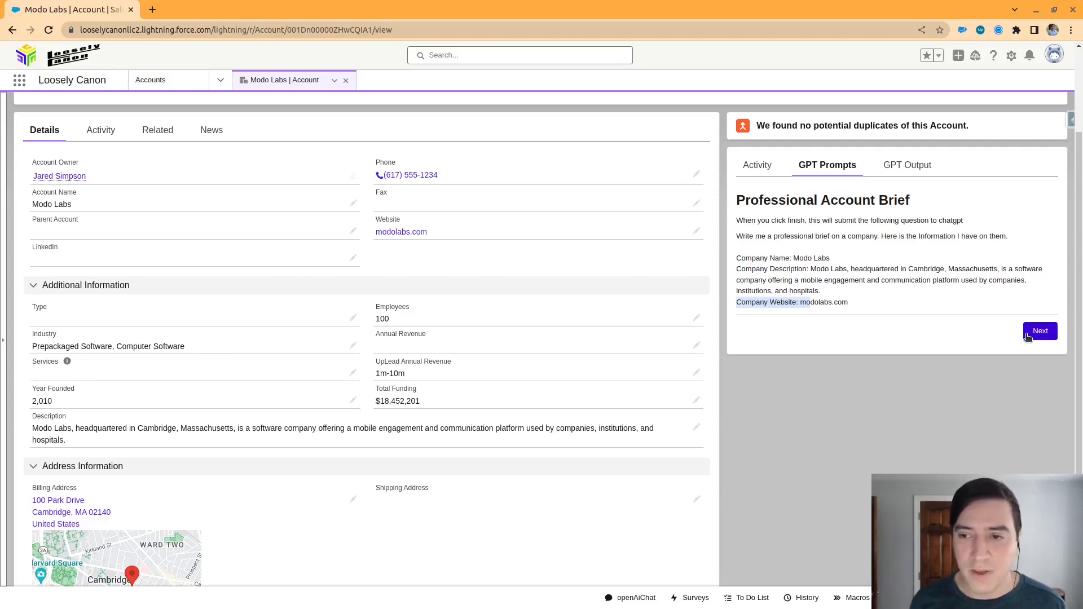
{"action": "left_click", "coordinate": [896, 296]}
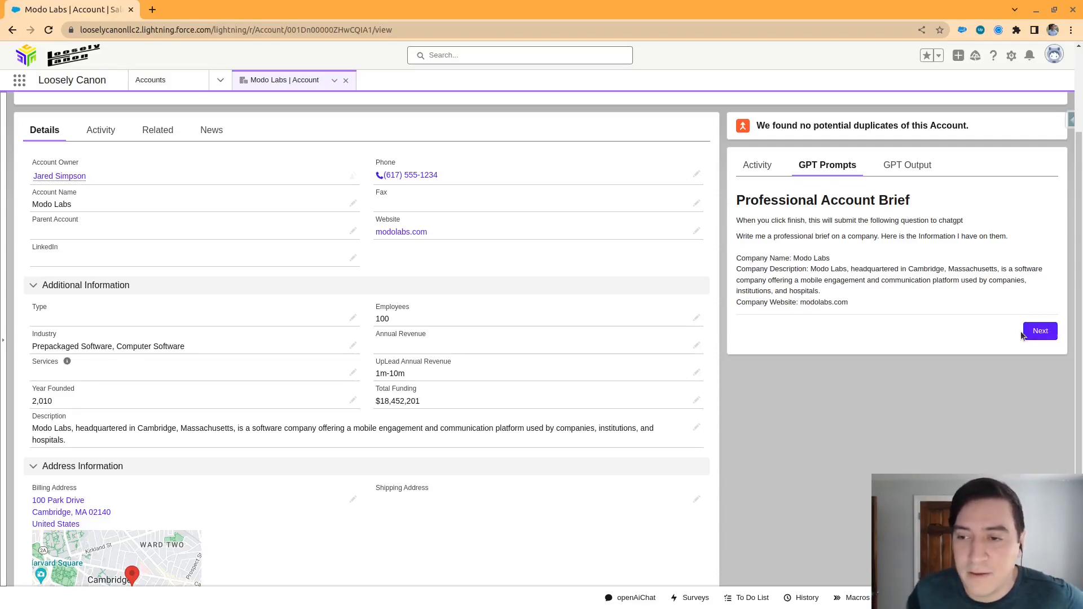
Show the account's GPT output and review the submitted input and the generated company brief through to its end
{"action": "left_click", "coordinate": [917, 170]}
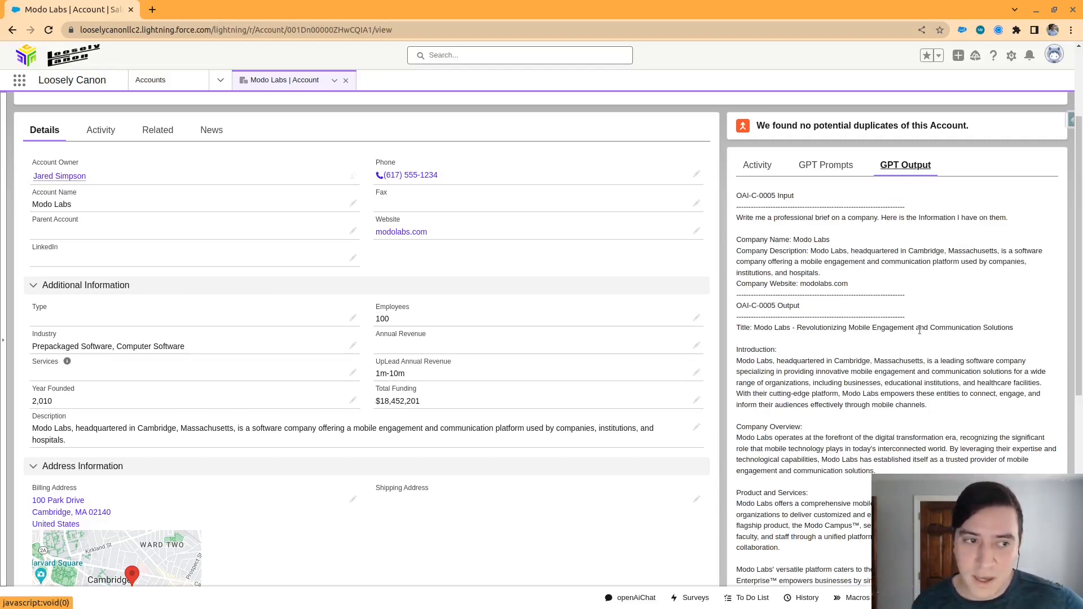
{"action": "mouse_move", "coordinate": [736, 217]}
{"action": "left_mouse_down"}
{"action": "mouse_move", "coordinate": [896, 291]}
{"action": "mouse_move", "coordinate": [737, 237]}
{"action": "mouse_move", "coordinate": [736, 221]}
{"action": "left_mouse_up"}
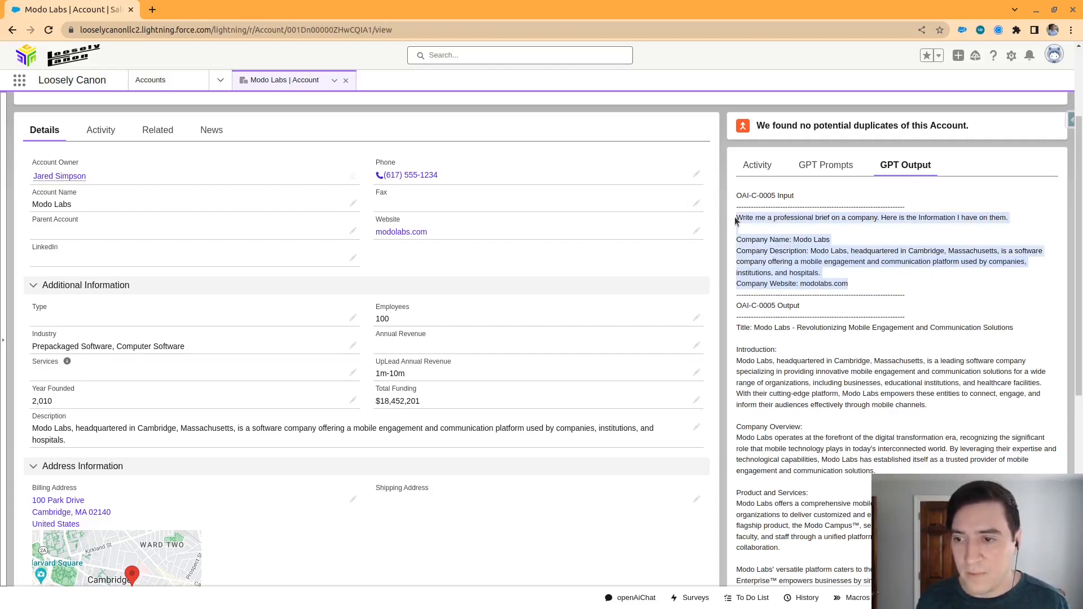
{"action": "scroll", "coordinate": [773, 234], "scroll_direction": "down", "scroll_amount": 2}
{"action": "left_click", "coordinate": [771, 235]}
{"action": "left_click_drag", "start_coordinate": [740, 193], "coordinate": [856, 259]}
{"action": "scroll", "coordinate": [938, 305], "scroll_direction": "down", "scroll_amount": 3}
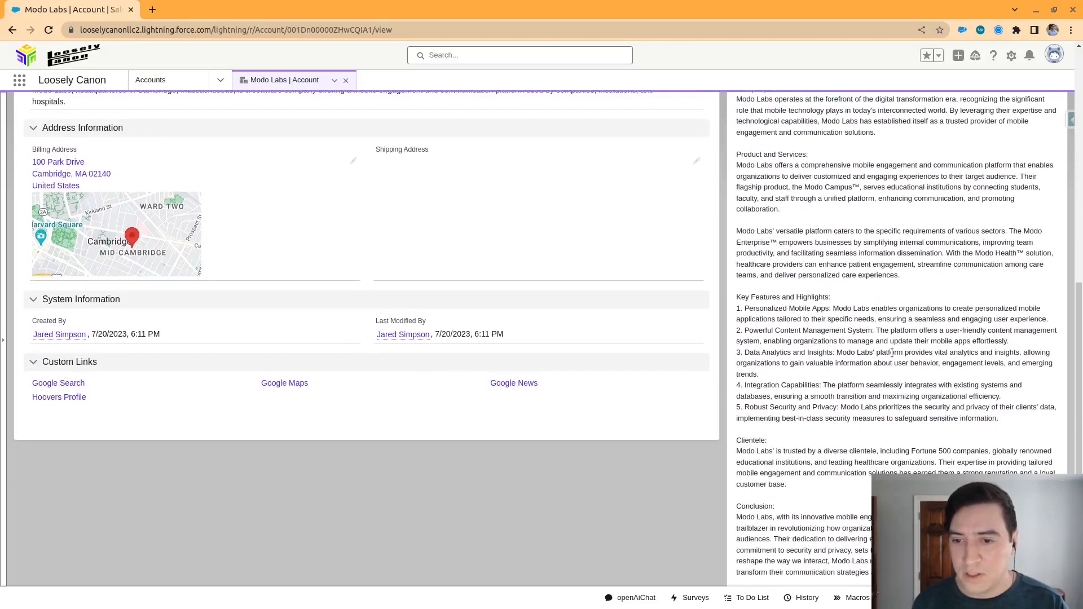
{"action": "scroll", "coordinate": [891, 350], "scroll_direction": "down", "scroll_amount": 1}
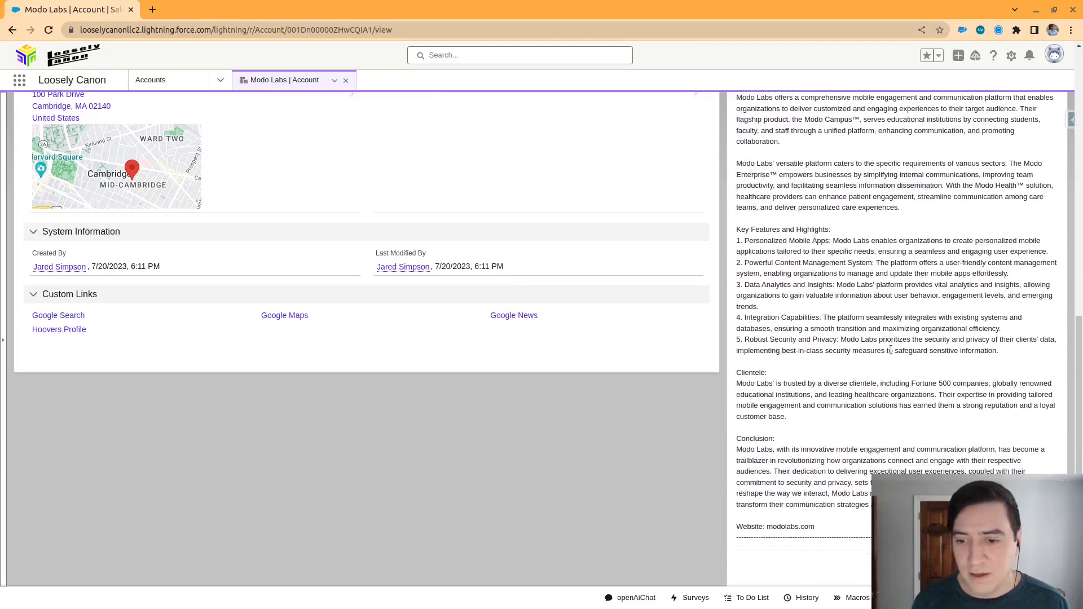
{"action": "scroll", "coordinate": [891, 350], "scroll_direction": "down", "scroll_amount": 1}
{"action": "scroll", "coordinate": [890, 350], "scroll_direction": "up", "scroll_amount": 10}
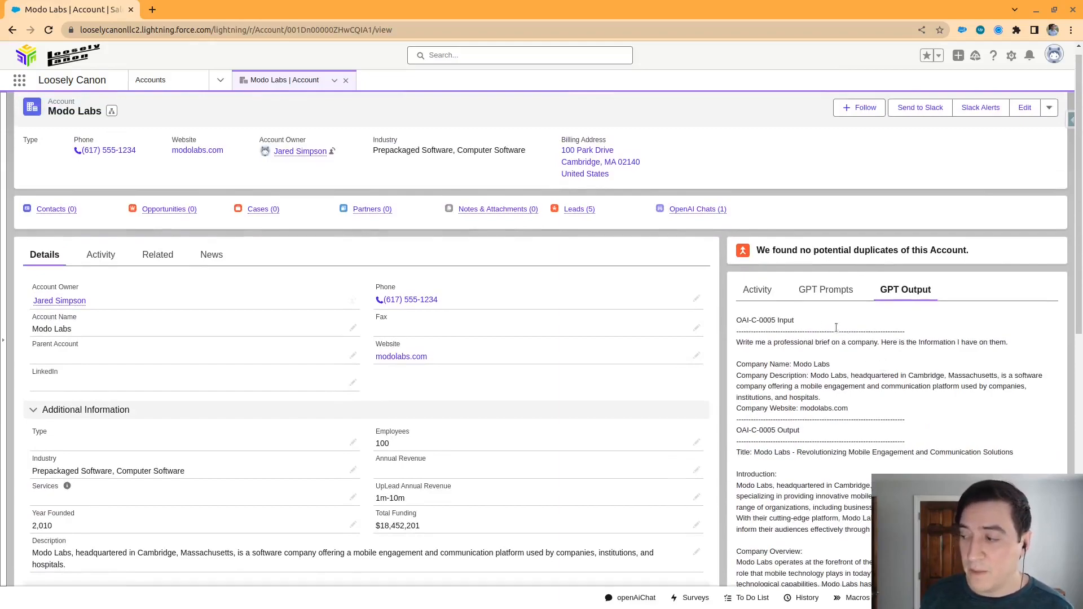
Open the July 2023 Meeting event from the Modo Labs account's activity timeline
{"action": "left_click", "coordinate": [750, 295]}
{"action": "scroll", "coordinate": [776, 308], "scroll_direction": "down", "scroll_amount": 2}
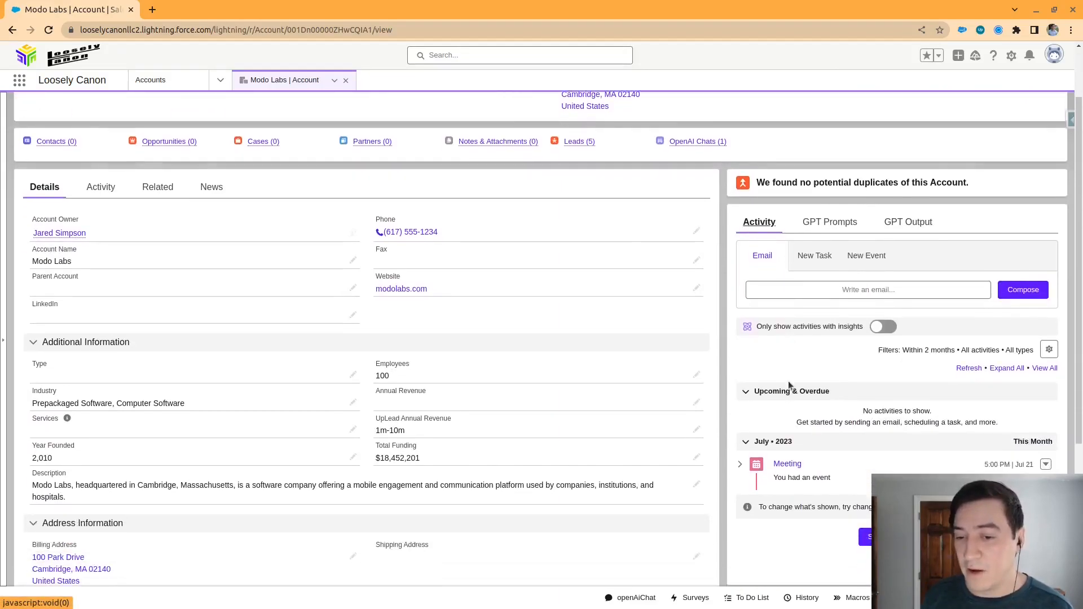
{"action": "left_click", "coordinate": [784, 465]}
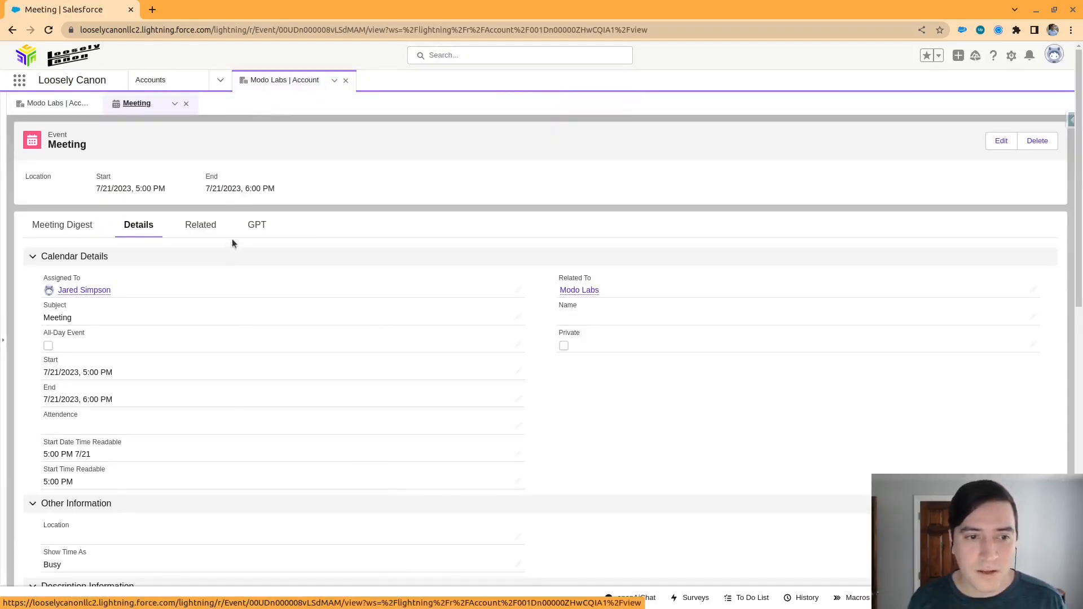
Read through the meeting transcription in the event's description
{"action": "scroll", "coordinate": [249, 290], "scroll_direction": "down", "scroll_amount": 8}
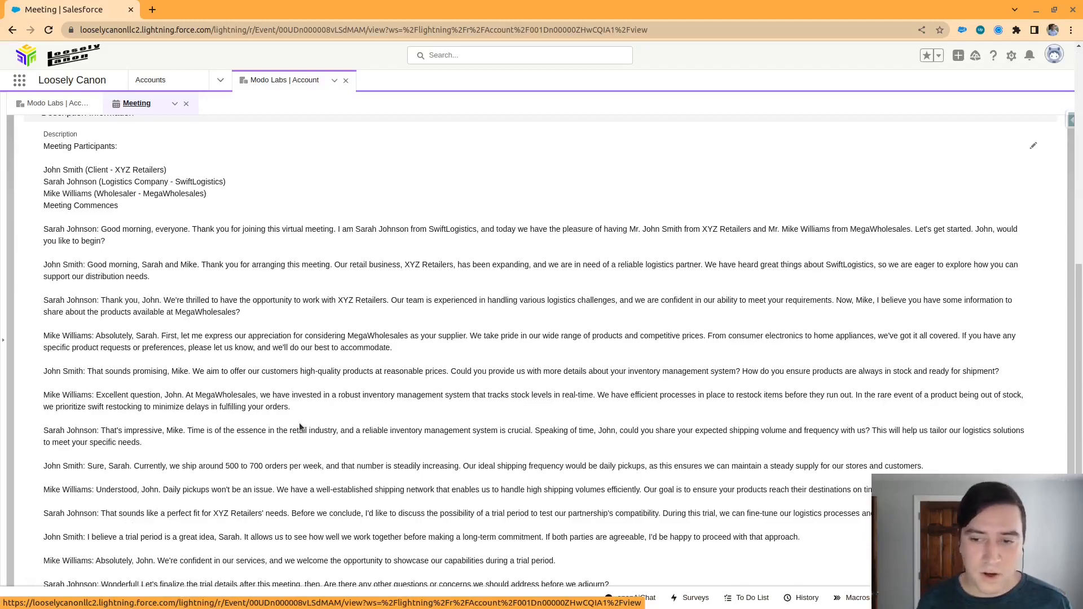
{"action": "scroll", "coordinate": [333, 417], "scroll_direction": "down", "scroll_amount": 1}
{"action": "scroll", "coordinate": [333, 420], "scroll_direction": "down", "scroll_amount": 1}
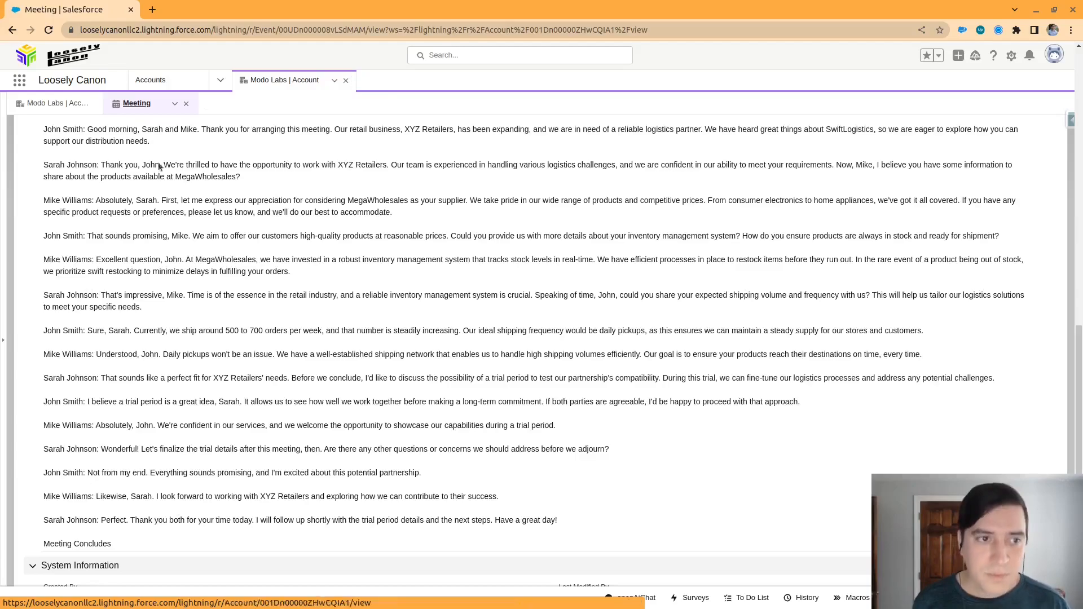
{"action": "scroll", "coordinate": [431, 405], "scroll_direction": "up", "scroll_amount": 6}
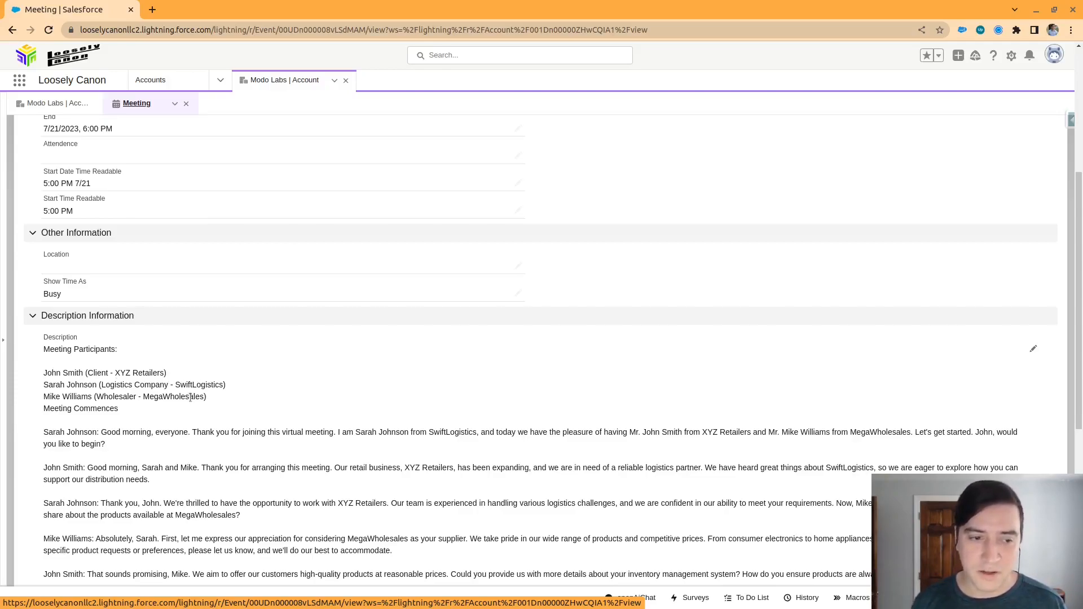
{"action": "scroll", "coordinate": [186, 415], "scroll_direction": "up", "scroll_amount": 5}
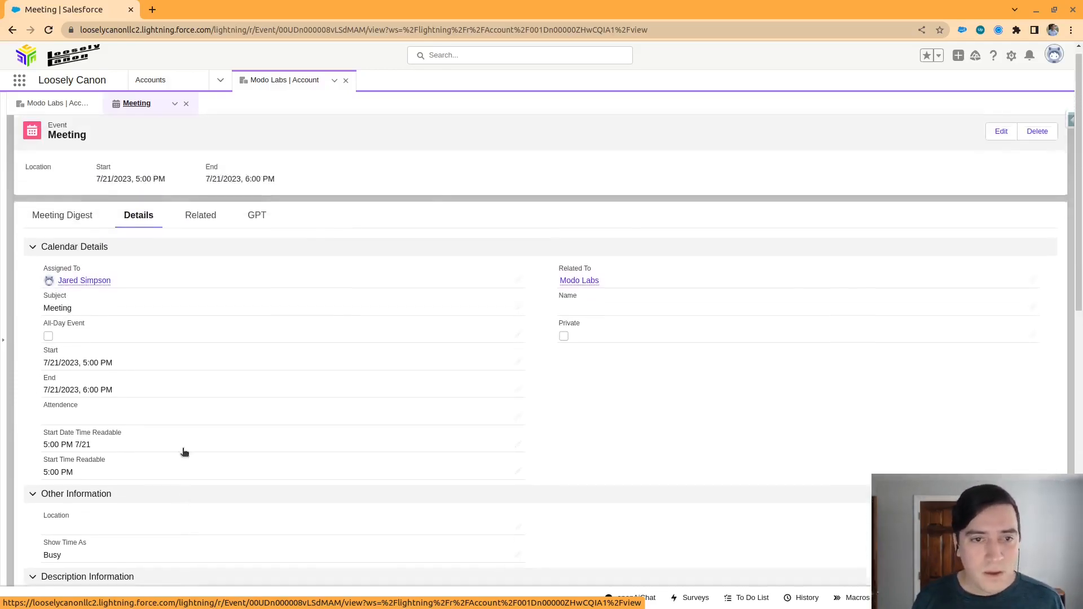
{"action": "scroll", "coordinate": [169, 462], "scroll_direction": "down", "scroll_amount": 10}
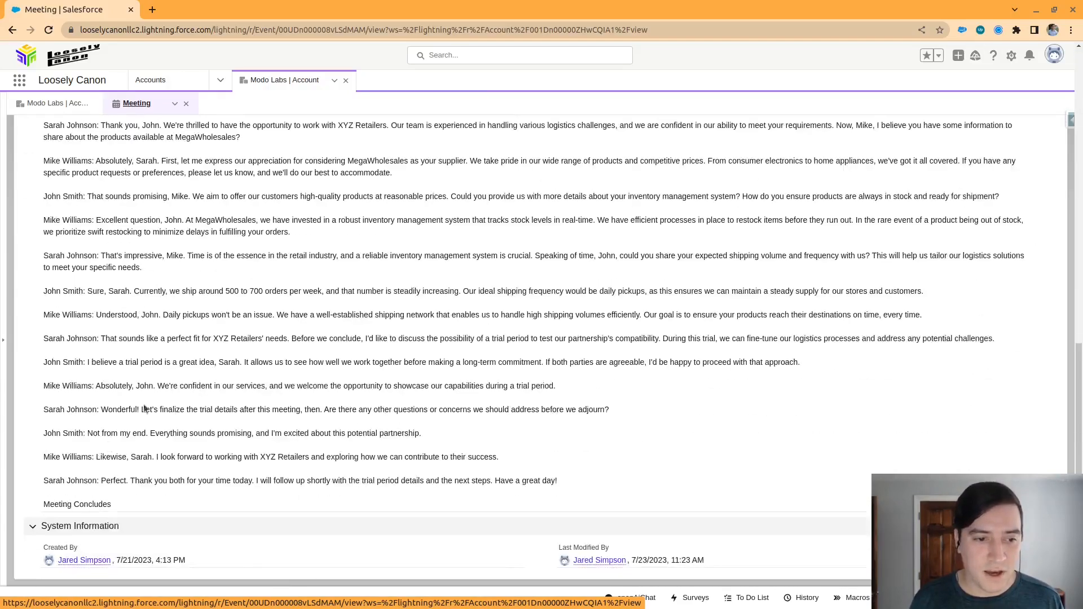
{"action": "scroll", "coordinate": [336, 286], "scroll_direction": "up", "scroll_amount": 10}
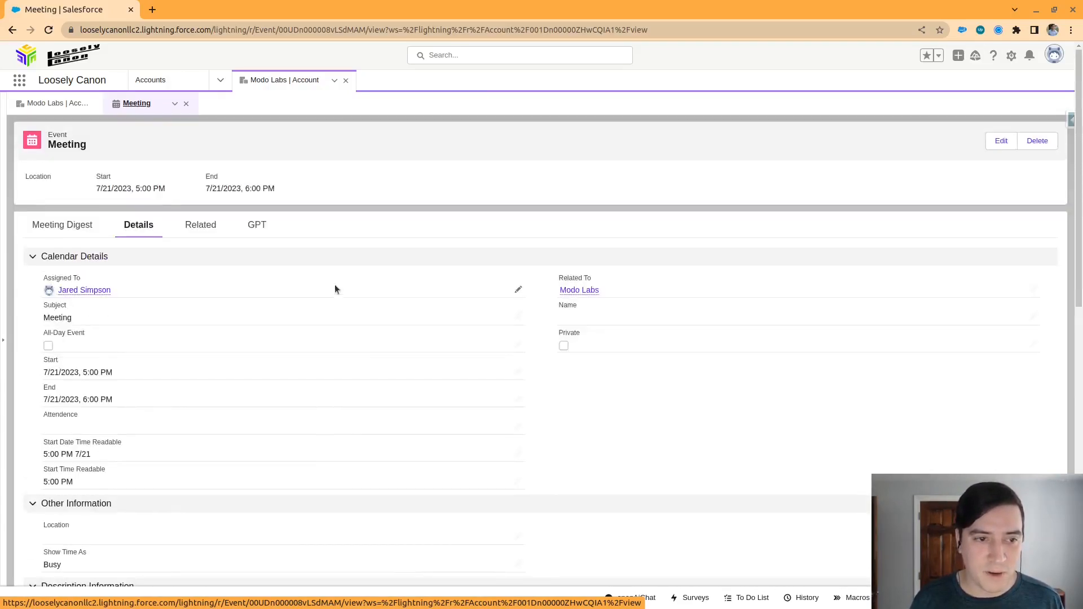
Show the meeting's GPT prompt and examine the Key Point Summary instruction and the transcription included with it
{"action": "left_click", "coordinate": [251, 224]}
{"action": "scroll", "coordinate": [228, 355], "scroll_direction": "down", "scroll_amount": 1}
{"action": "scroll", "coordinate": [228, 354], "scroll_direction": "down", "scroll_amount": 1}
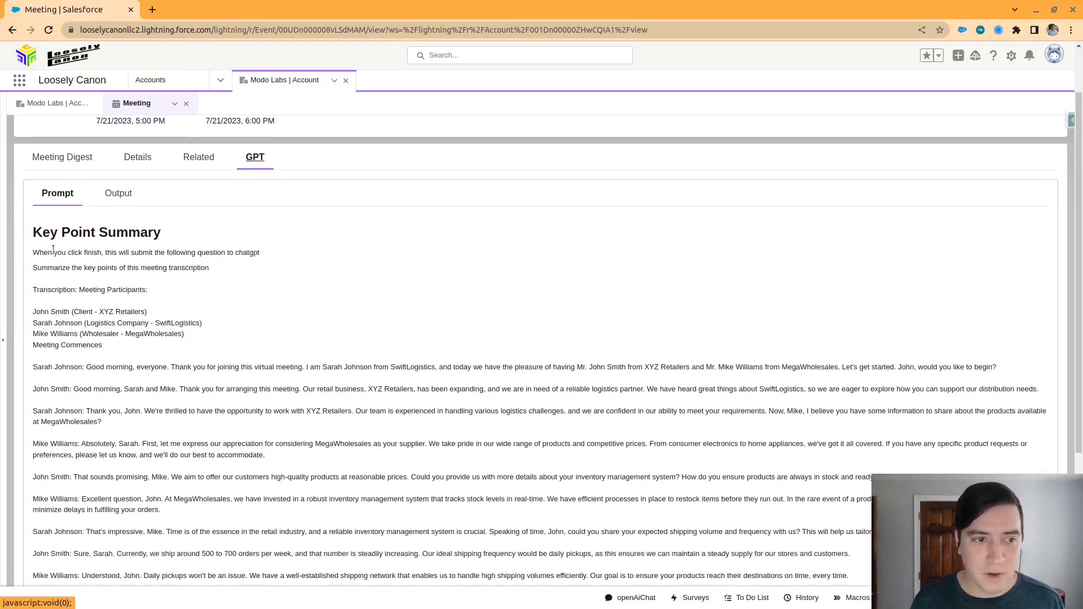
{"action": "left_click_drag", "start_coordinate": [59, 268], "coordinate": [185, 343]}
{"action": "left_click", "coordinate": [186, 343]}
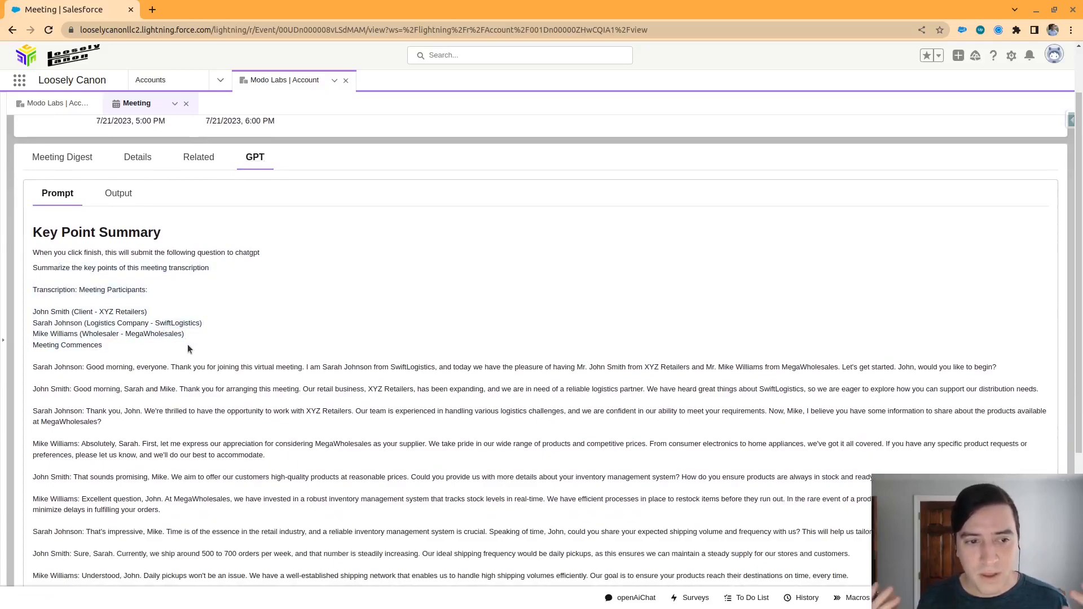
{"action": "left_click_drag", "start_coordinate": [209, 263], "coordinate": [33, 269]}
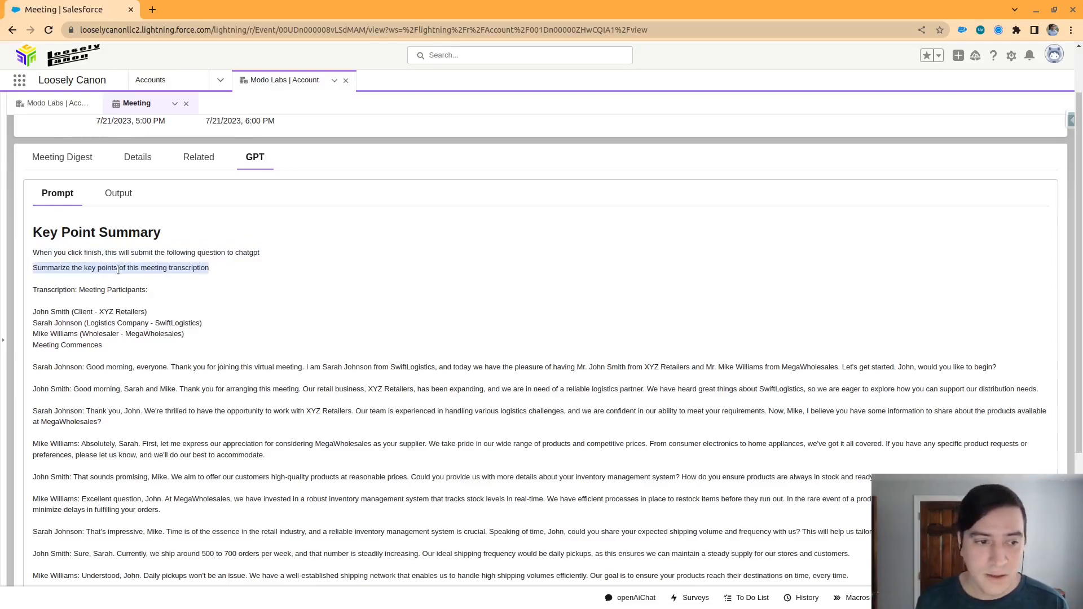
{"action": "scroll", "coordinate": [118, 270], "scroll_direction": "down", "scroll_amount": 2}
{"action": "scroll", "coordinate": [315, 420], "scroll_direction": "down", "scroll_amount": 1}
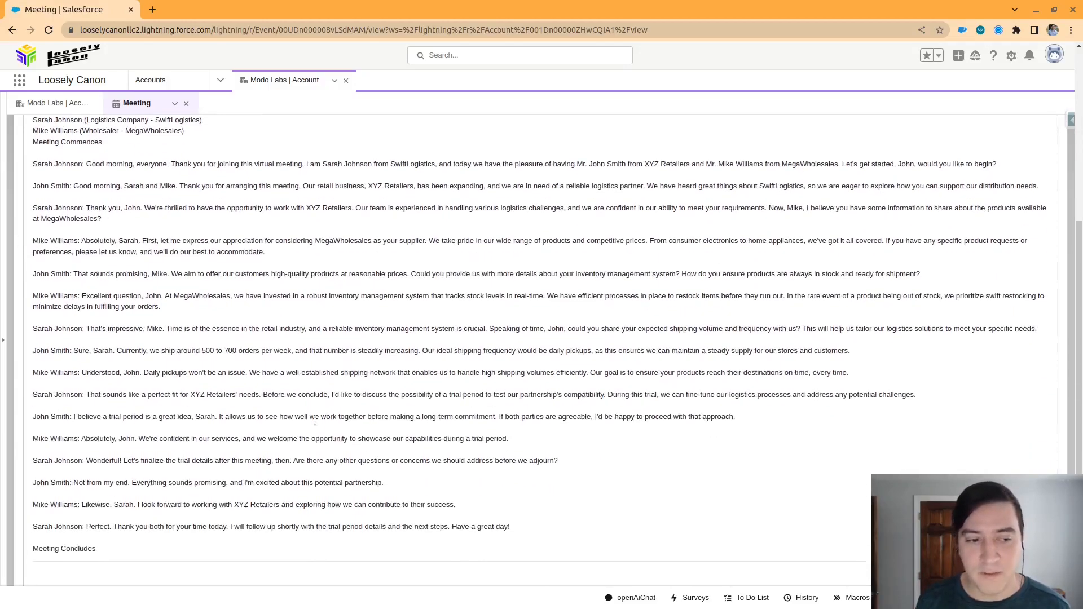
{"action": "scroll", "coordinate": [373, 438], "scroll_direction": "down", "scroll_amount": 1}
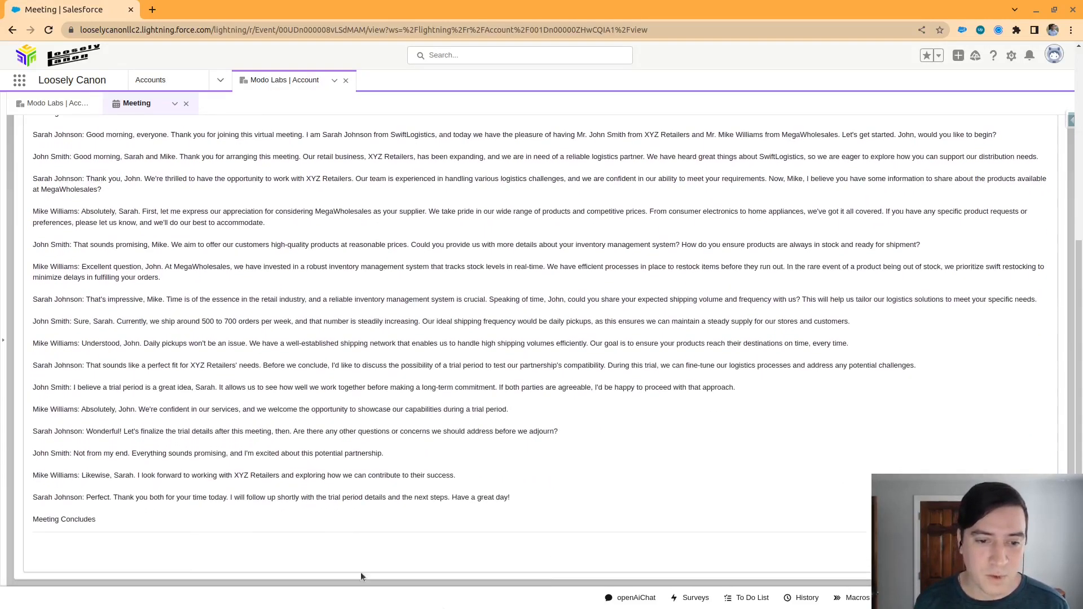
{"action": "scroll", "coordinate": [370, 468], "scroll_direction": "up", "scroll_amount": 3}
{"action": "scroll", "coordinate": [371, 468], "scroll_direction": "up", "scroll_amount": 2}
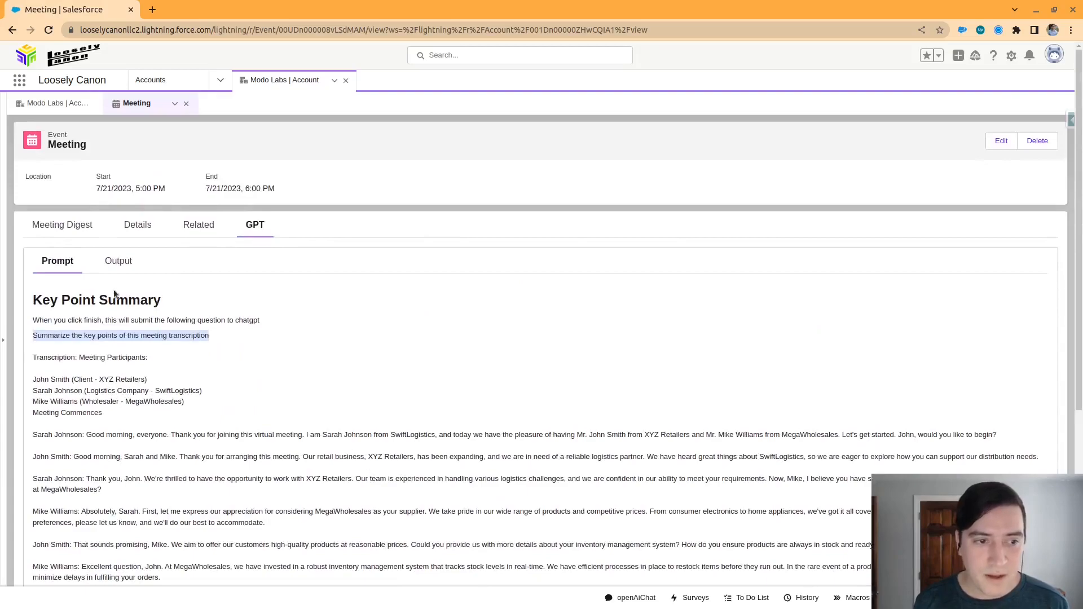
Show the meeting's GPT output and review the key points listed below the transcription
{"action": "mouse_move", "coordinate": [118, 261]}
{"action": "left_mouse_down"}
{"action": "mouse_move", "coordinate": [299, 397]}
{"action": "mouse_move", "coordinate": [120, 261]}
{"action": "left_mouse_up"}
{"action": "left_click", "coordinate": [122, 262]}
{"action": "scroll", "coordinate": [210, 304], "scroll_direction": "down", "scroll_amount": 10}
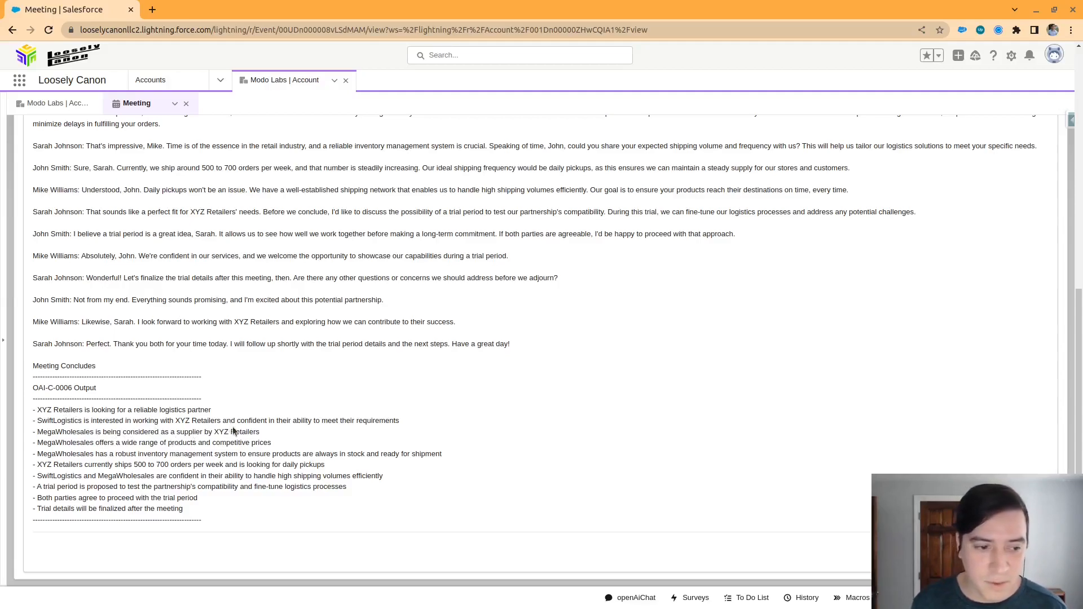
{"action": "left_click_drag", "start_coordinate": [71, 464], "coordinate": [97, 466]}
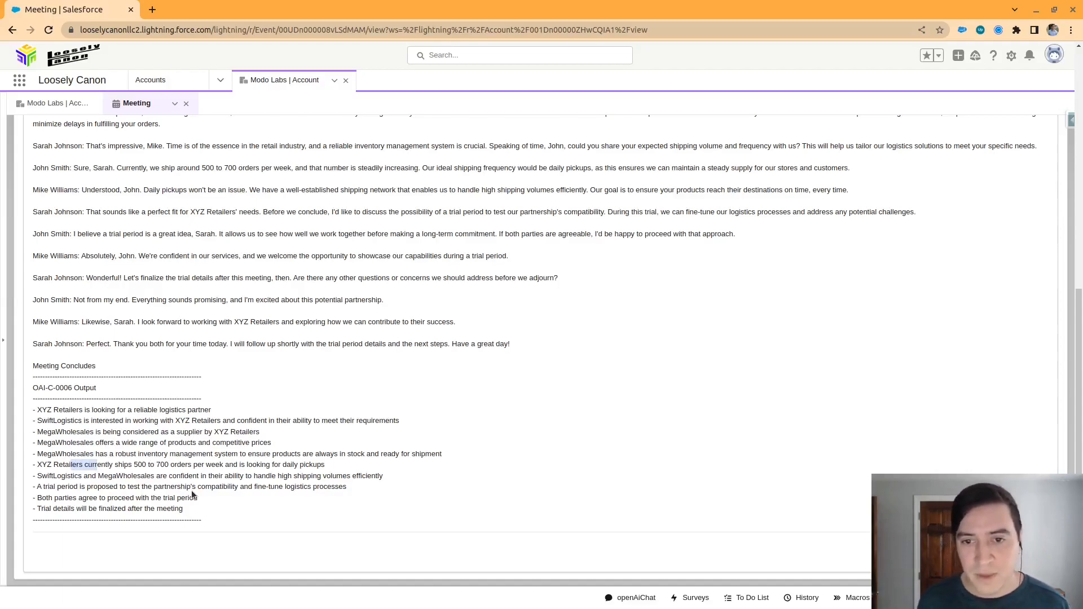
{"action": "scroll", "coordinate": [499, 525], "scroll_direction": "up", "scroll_amount": 2}
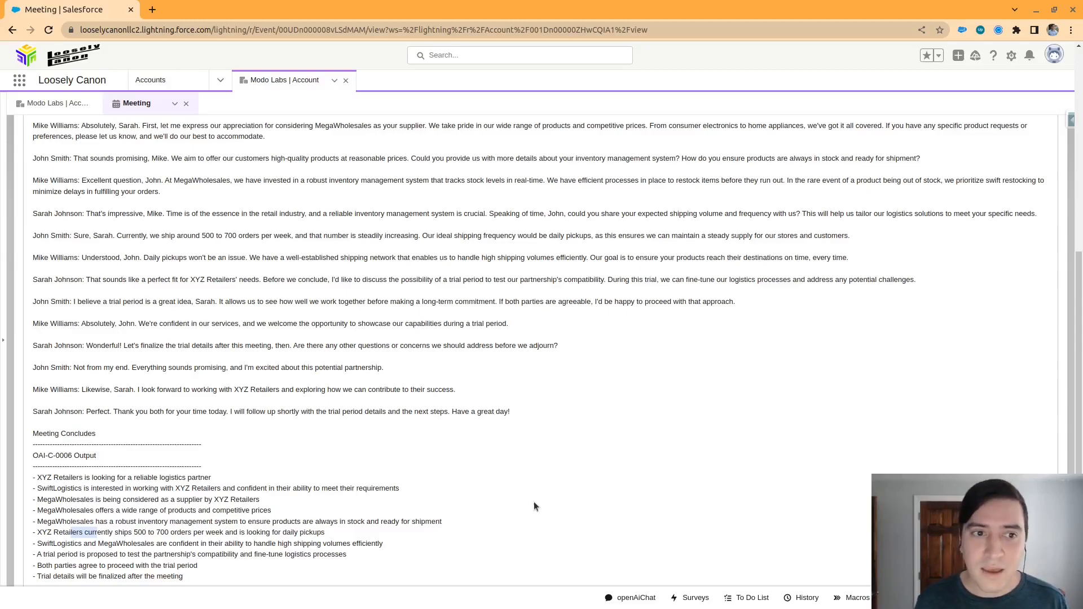
{"action": "scroll", "coordinate": [532, 502], "scroll_direction": "up", "scroll_amount": 10}
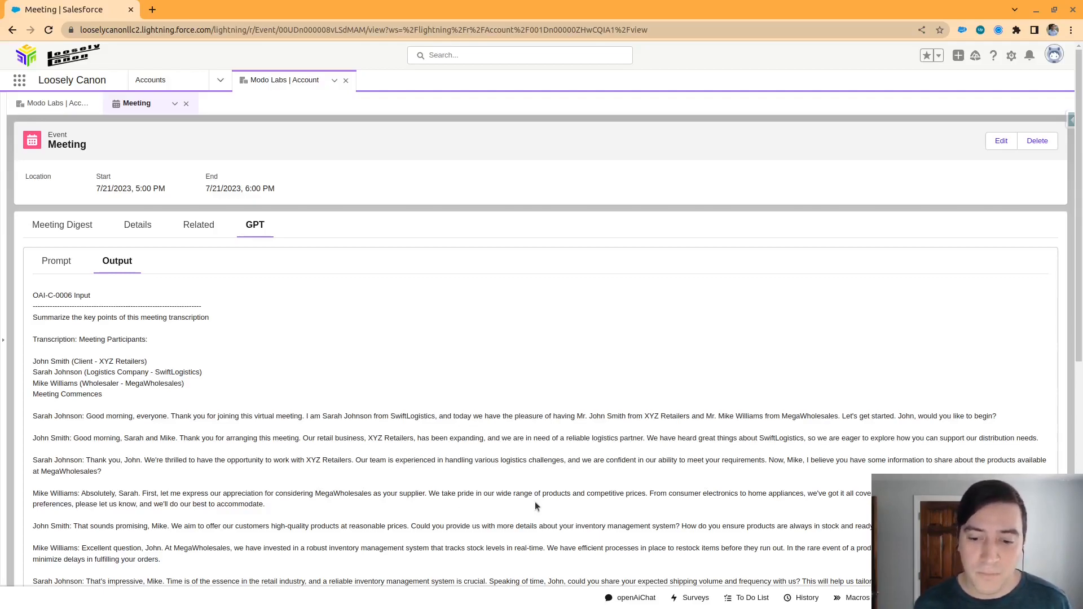
Open the OpenAI chat utility and load the chat OAI-C-0006
{"action": "left_click", "coordinate": [644, 600]}
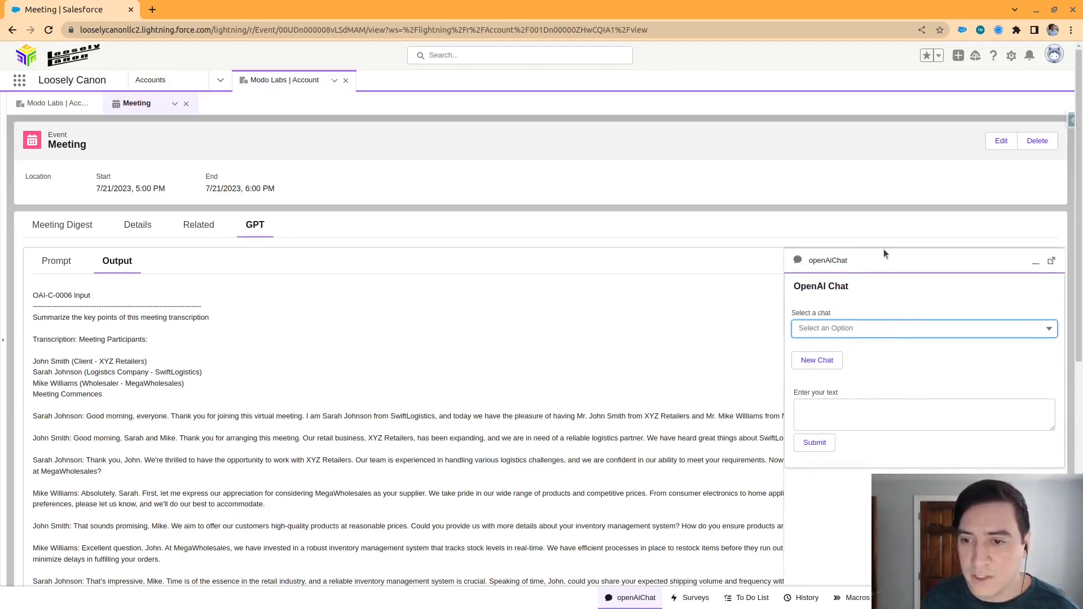
{"action": "left_click", "coordinate": [845, 337]}
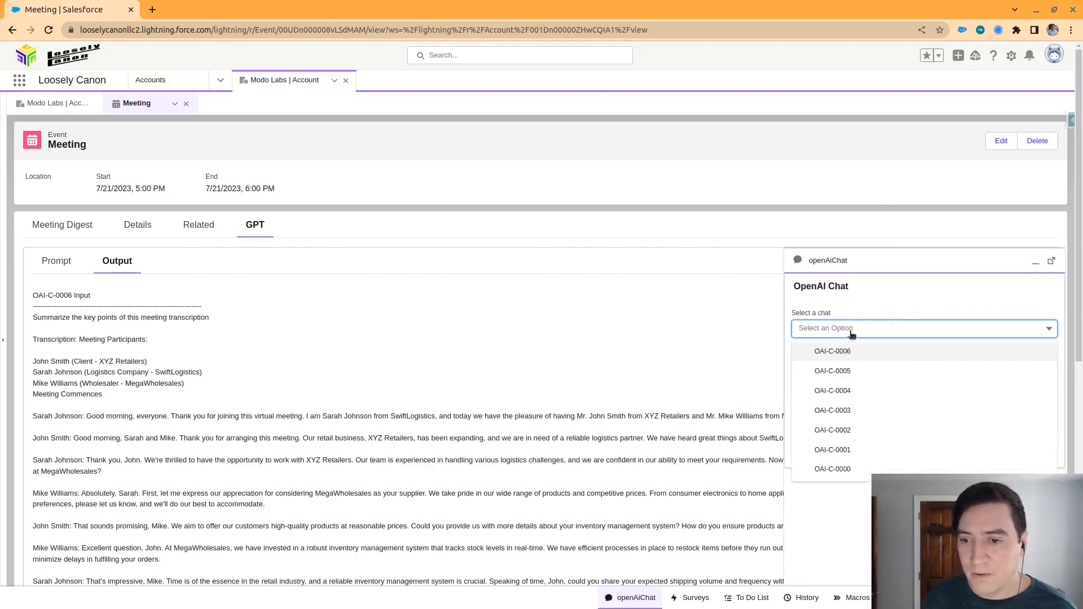
{"action": "left_click", "coordinate": [854, 359]}
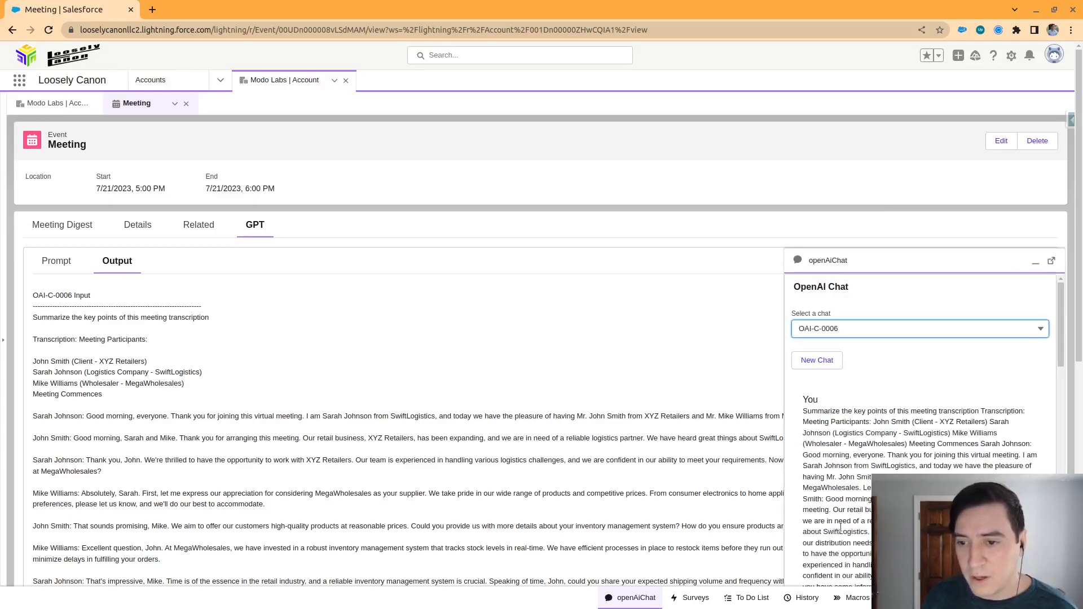
Load the saved chat about OpenAI's founding and ChatGPT's release, read its messages and minimize the chat utility
{"action": "left_click", "coordinate": [892, 334]}
{"action": "left_click", "coordinate": [867, 470]}
{"action": "scroll", "coordinate": [870, 395], "scroll_direction": "down", "scroll_amount": 2}
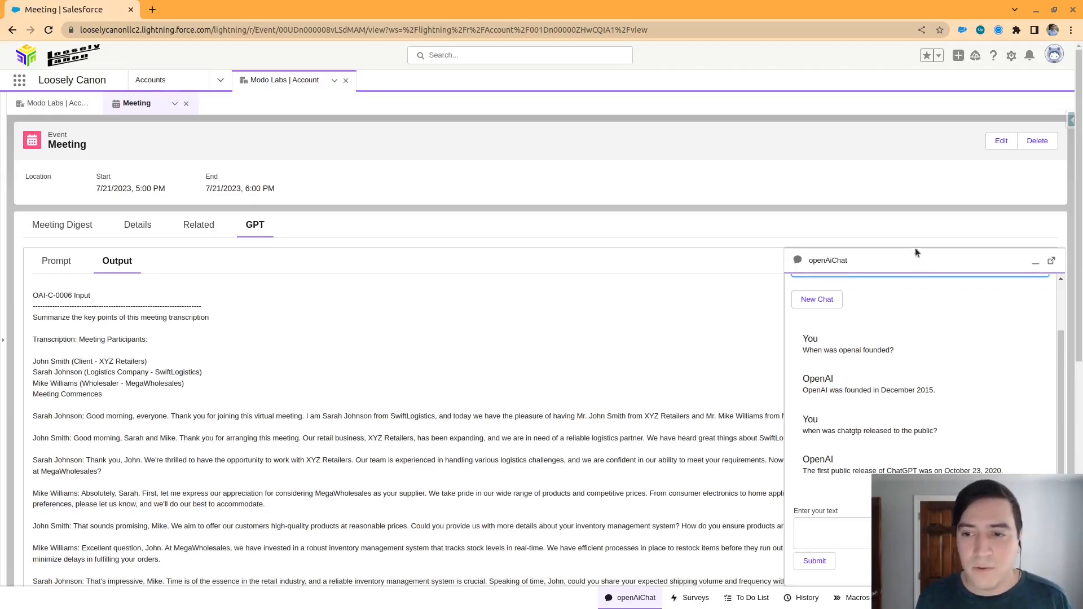
{"action": "left_click", "coordinate": [914, 249]}
Return to the Modo Labs account record and open the setup page of its Account object
{"action": "left_click", "coordinate": [1009, 58]}
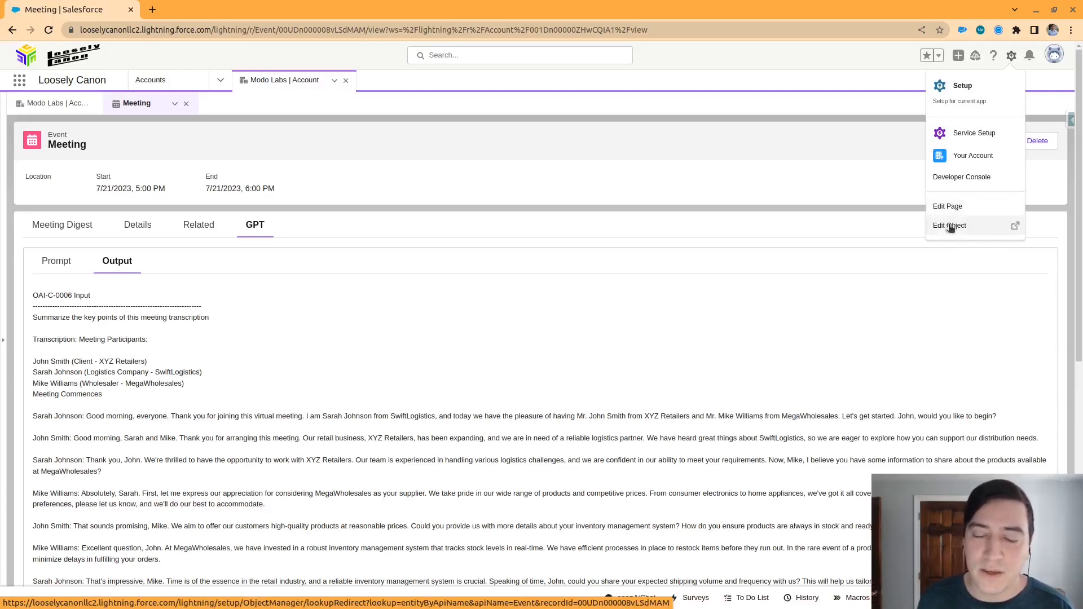
{"action": "left_click", "coordinate": [167, 83]}
{"action": "left_click", "coordinate": [53, 176]}
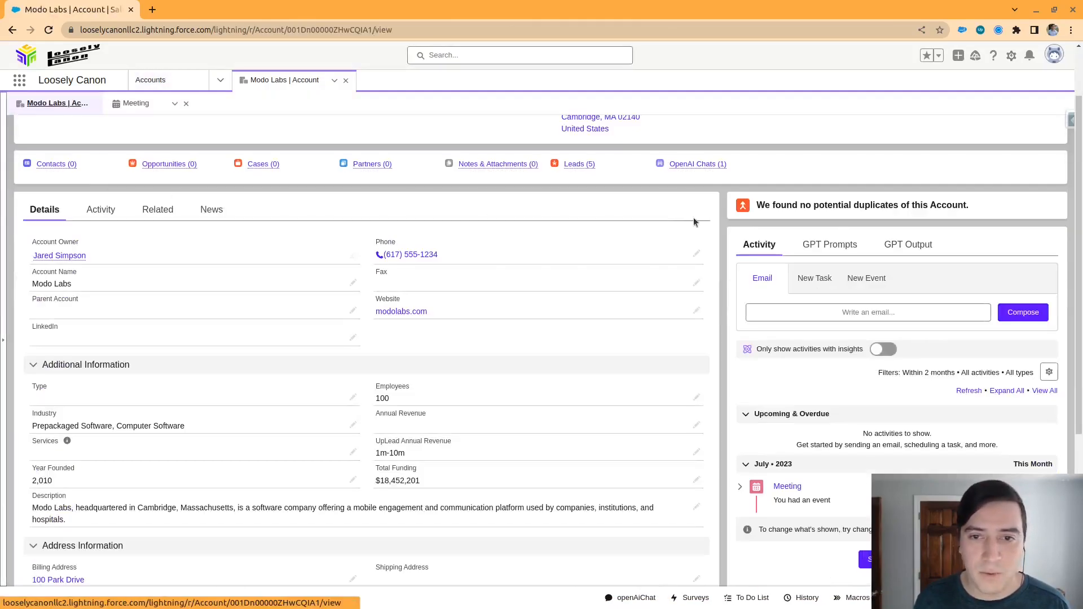
{"action": "left_click", "coordinate": [1012, 56]}
{"action": "left_click", "coordinate": [972, 226]}
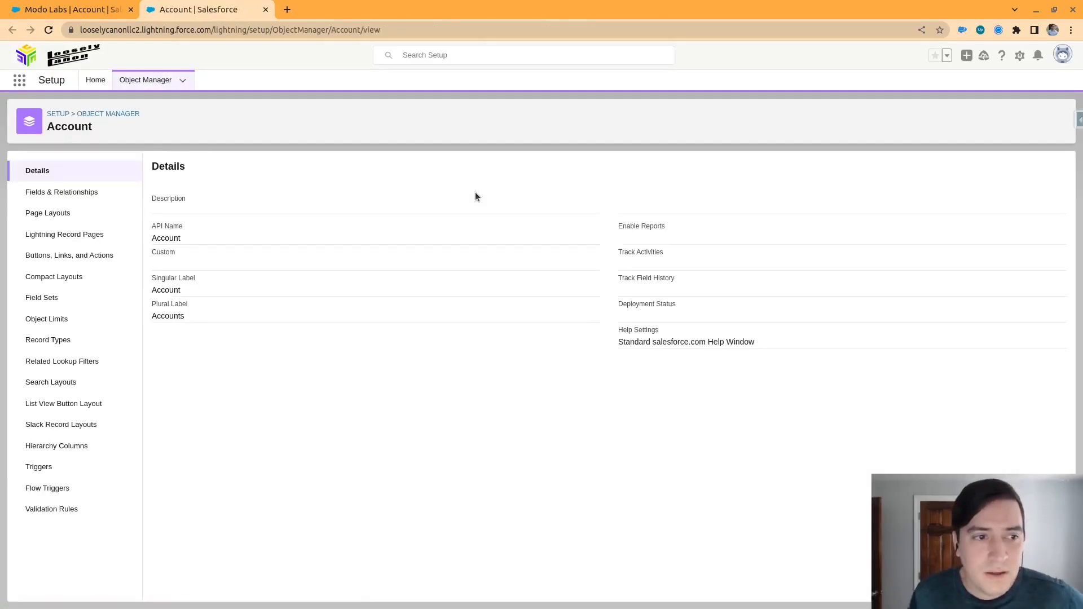
Show the Account object's fields and relationships and look through the field list
{"action": "left_click", "coordinate": [85, 194]}
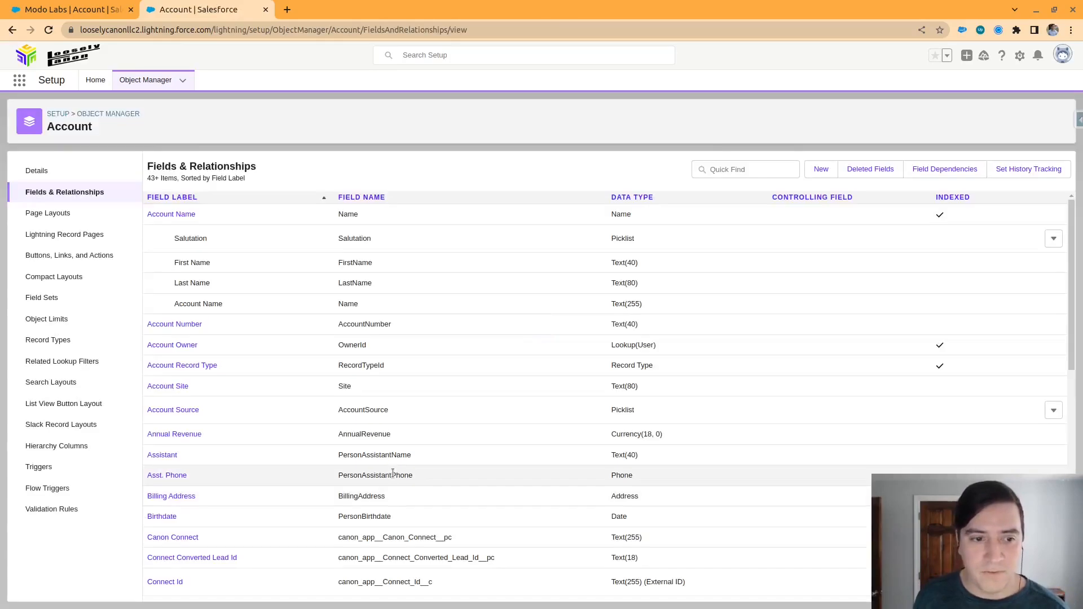
{"action": "scroll", "coordinate": [393, 474], "scroll_direction": "down", "scroll_amount": 5}
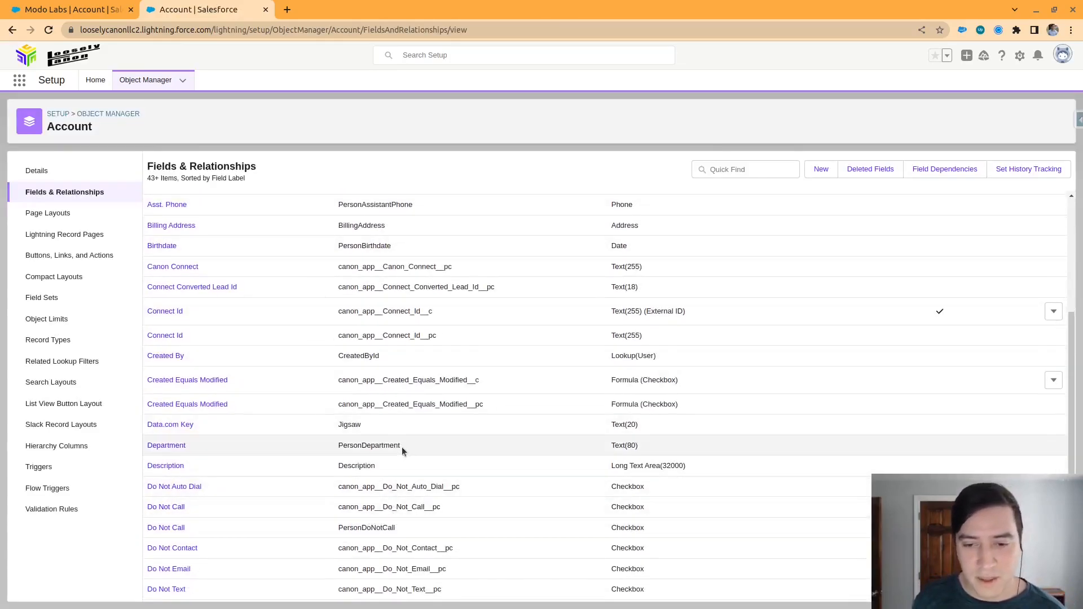
{"action": "scroll", "coordinate": [401, 451], "scroll_direction": "up", "scroll_amount": 2}
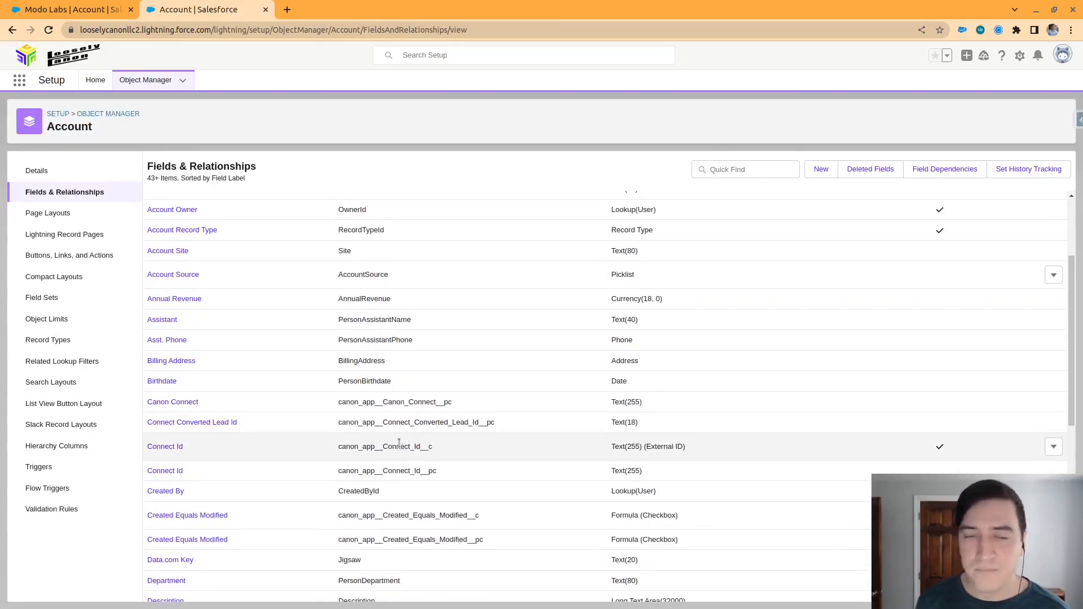
{"action": "scroll", "coordinate": [403, 446], "scroll_direction": "up", "scroll_amount": 2}
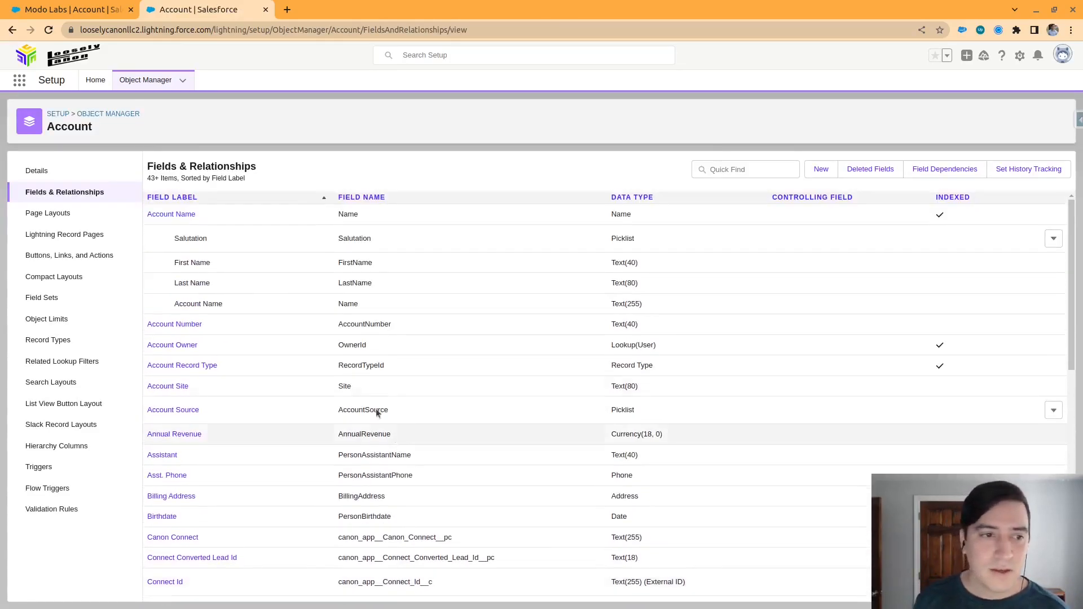
Search all objects in the Object Manager for "chat" and open the OpenAI Chat object
{"action": "left_click", "coordinate": [122, 114]}
{"action": "left_click", "coordinate": [890, 113]}
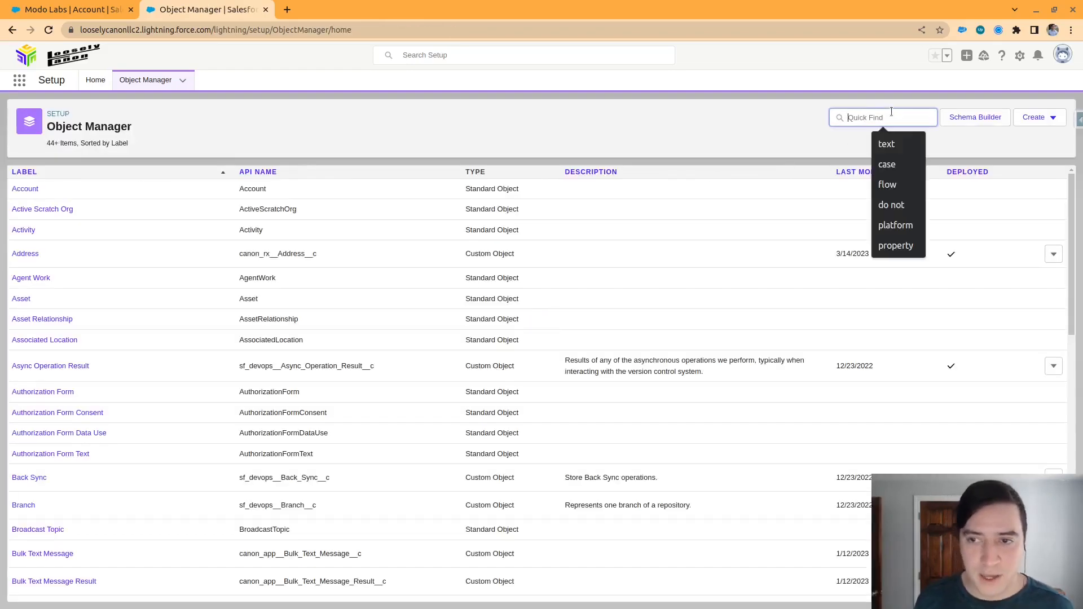
{"action": "type", "text": "chat"}
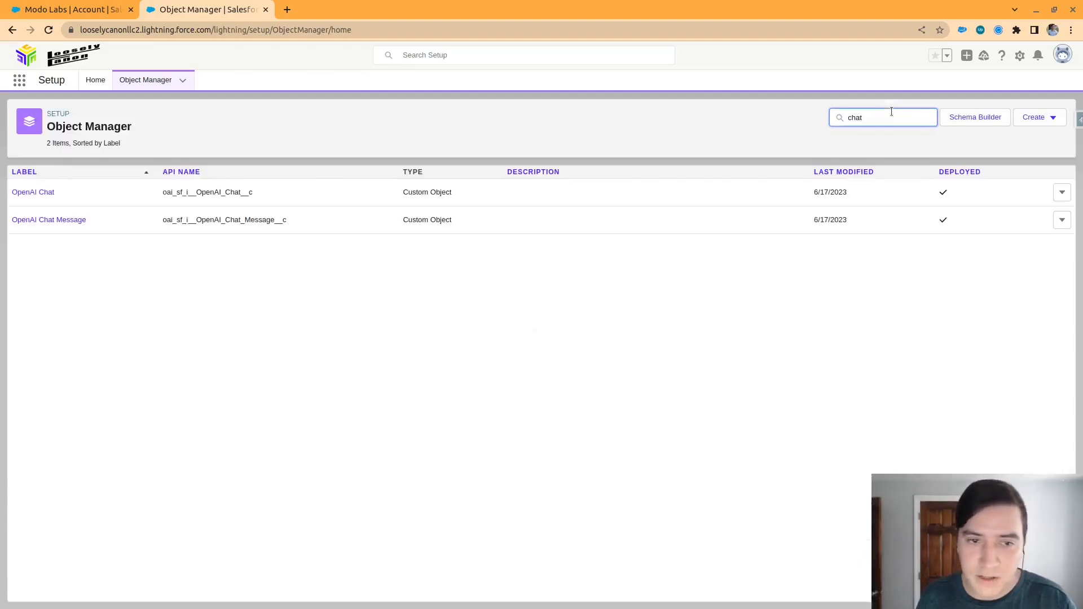
{"action": "left_click", "coordinate": [40, 193]}
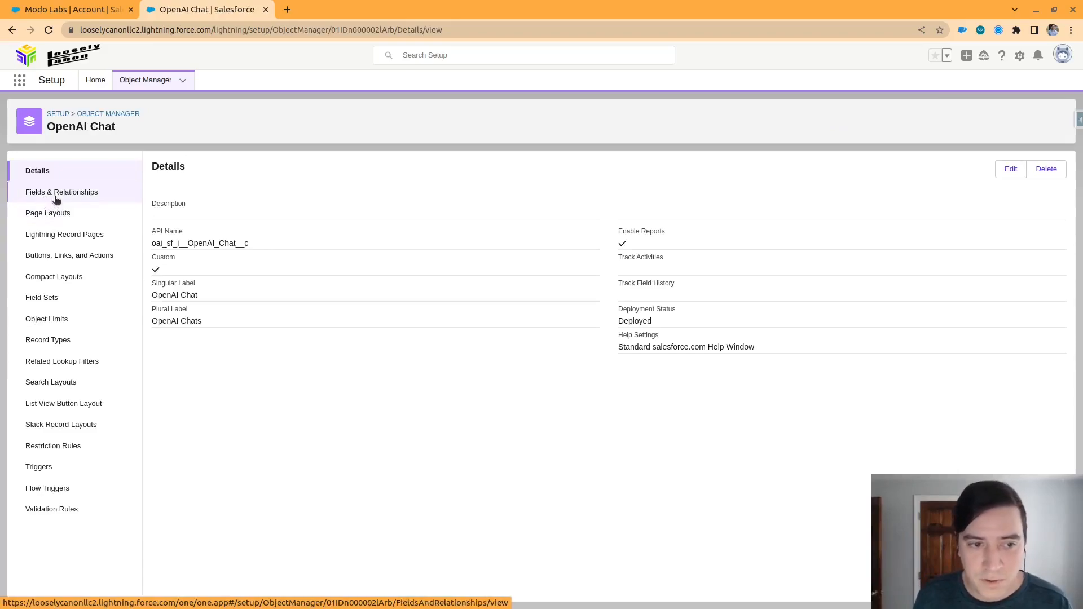
Show the OpenAI Chat object's fields and examine the Account__c and Target_Id__c field names
{"action": "left_click", "coordinate": [56, 194]}
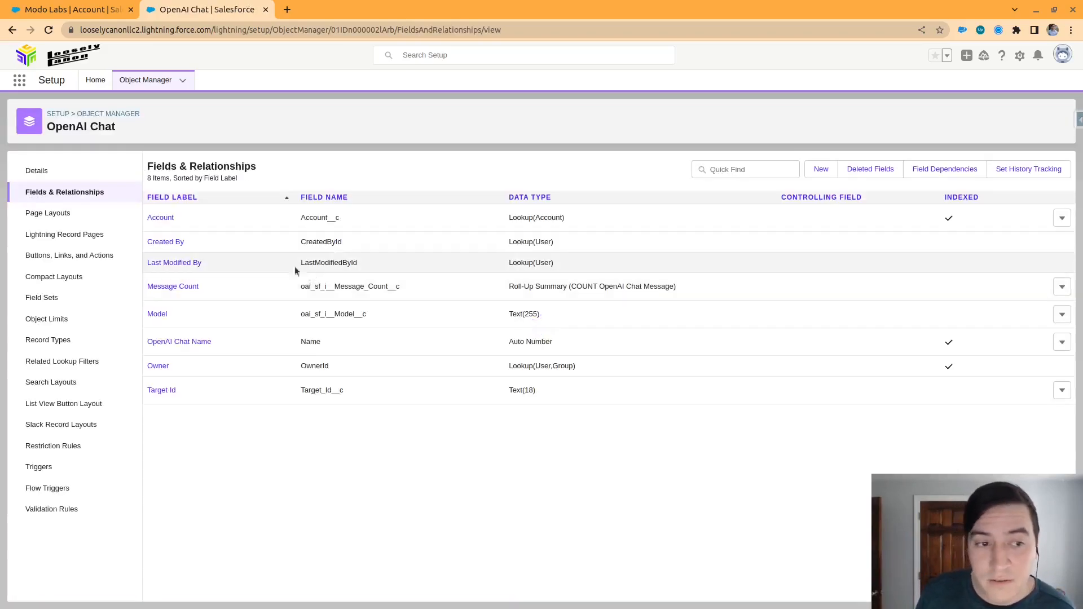
{"action": "double_click", "coordinate": [324, 218]}
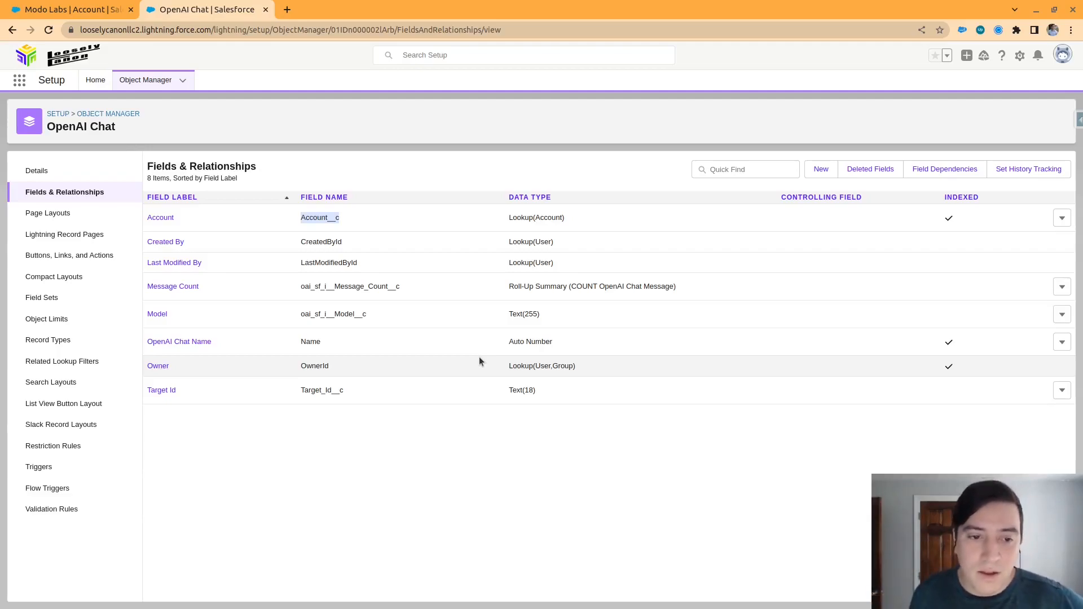
{"action": "double_click", "coordinate": [325, 394]}
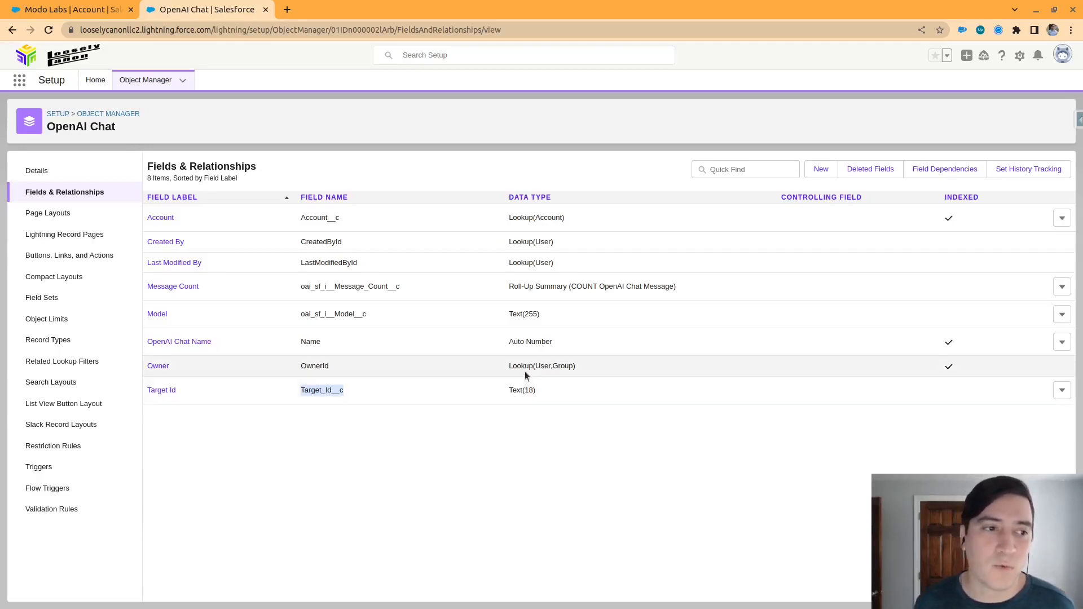
Find Flows in Setup, open the ChatGPT Case Screen Flow Template and show its list of resources and elements
{"action": "left_click", "coordinate": [98, 89]}
{"action": "left_click", "coordinate": [58, 111]}
{"action": "type", "text": "flows"}
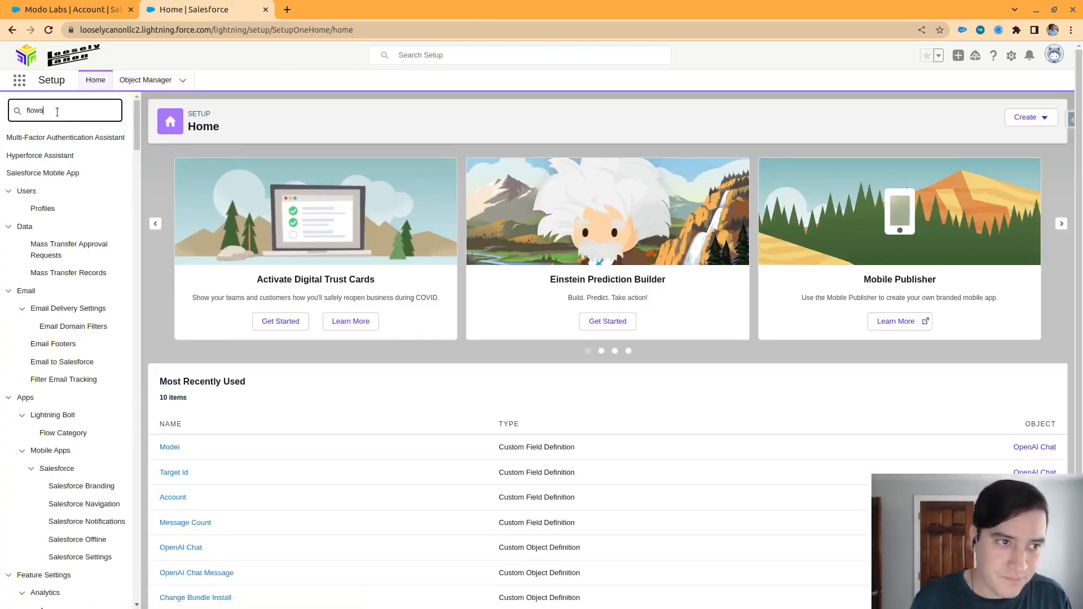
{"action": "left_click", "coordinate": [45, 159]}
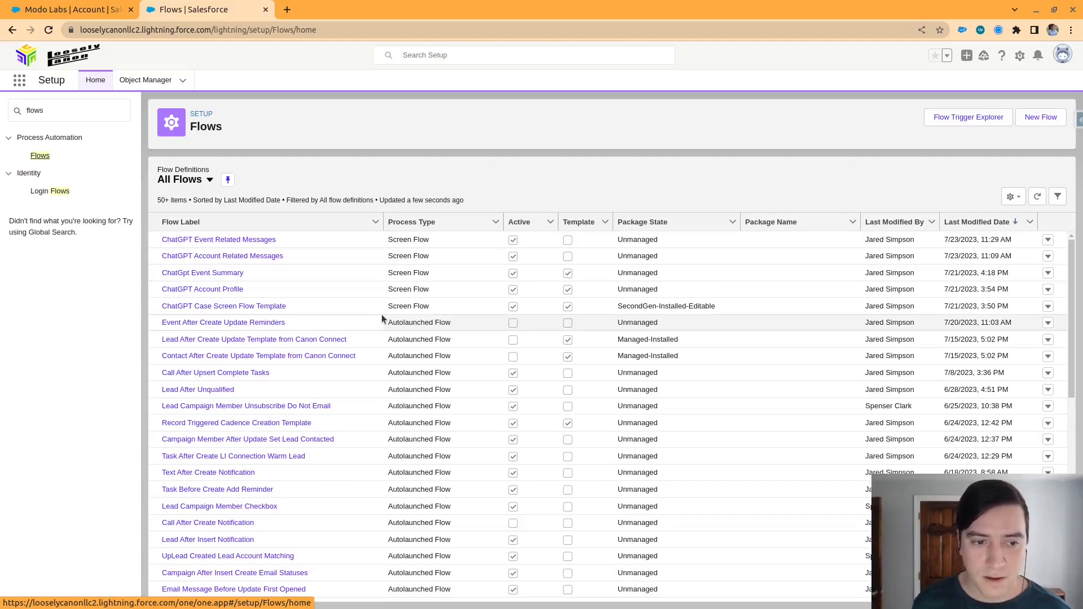
{"action": "left_click", "coordinate": [211, 306]}
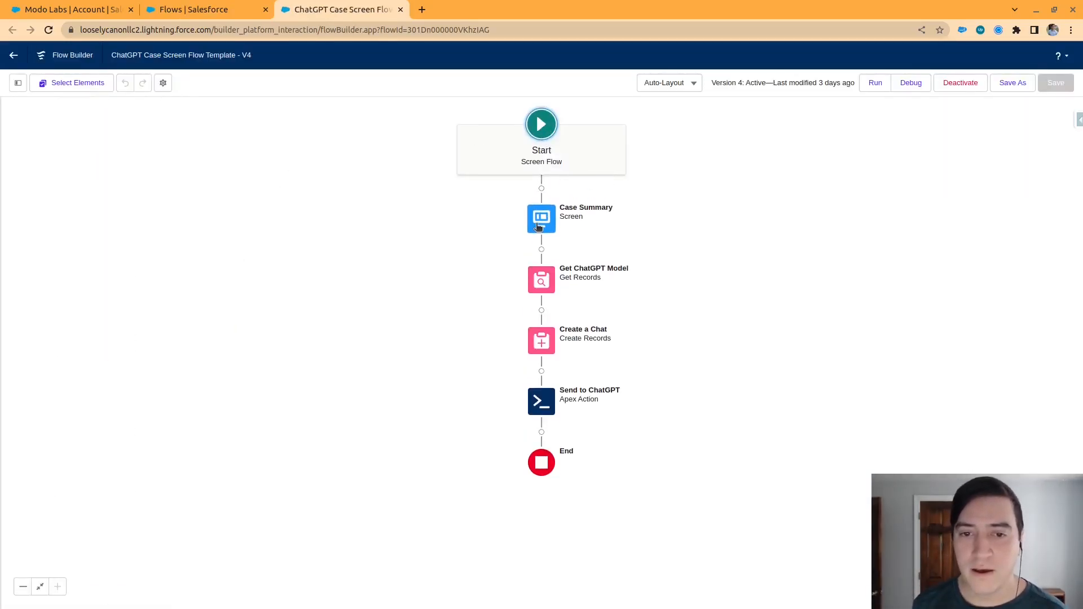
{"action": "left_click", "coordinate": [18, 83]}
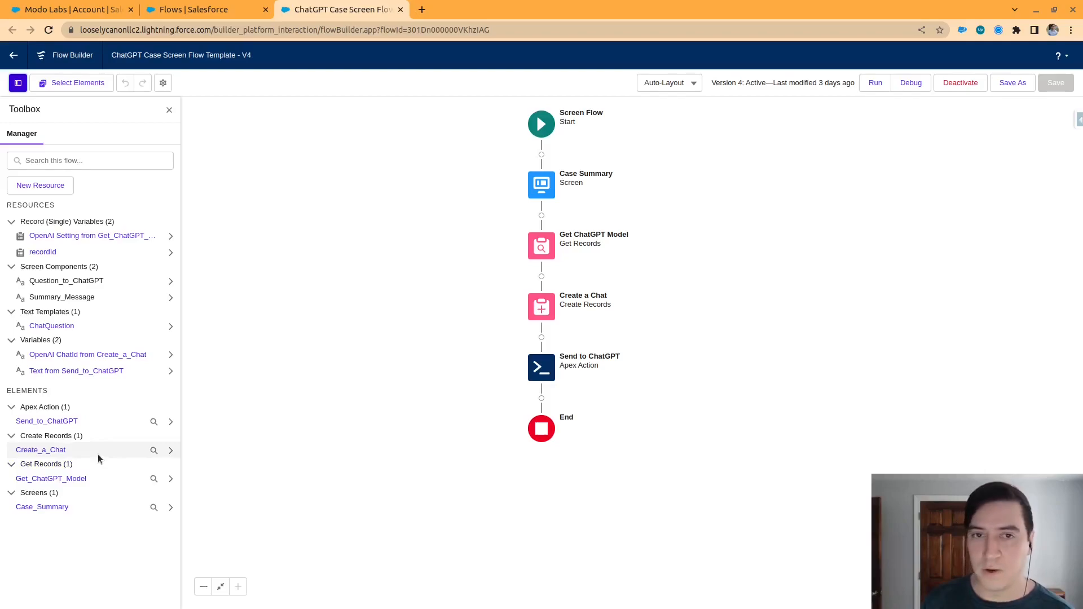
Check the Professional Account Brief prompt on the Modo Labs account and return to the case flow template
{"action": "left_click", "coordinate": [67, 10]}
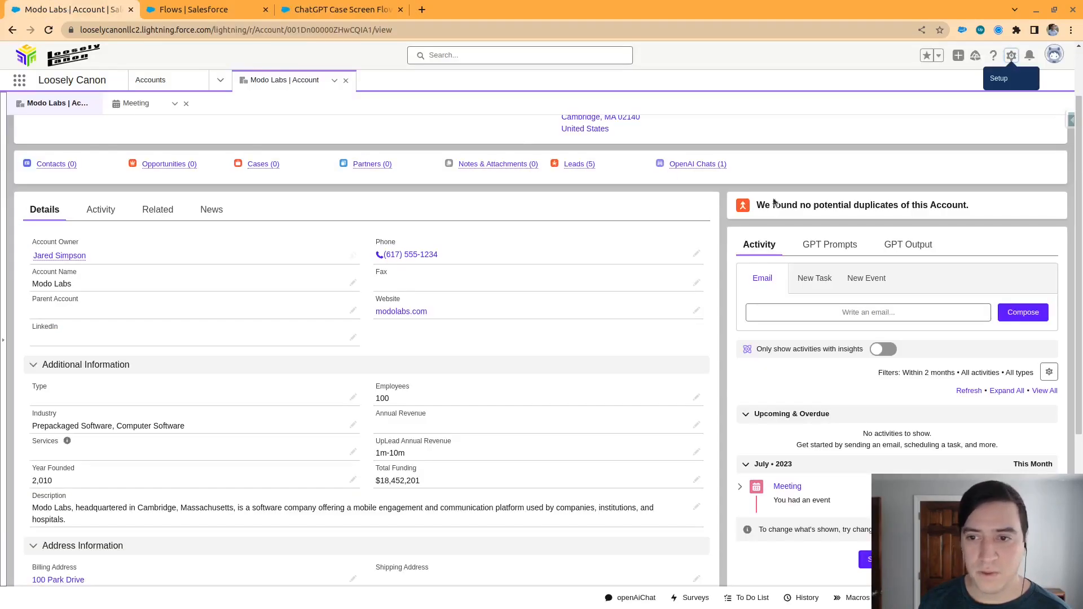
{"action": "left_click", "coordinate": [827, 245]}
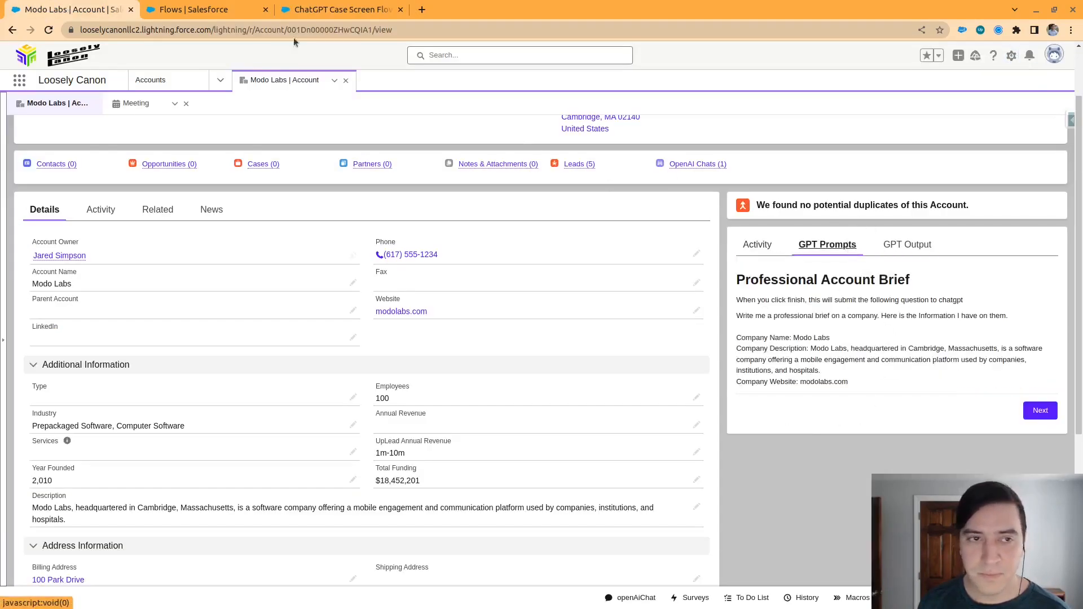
{"action": "left_click", "coordinate": [341, 9]}
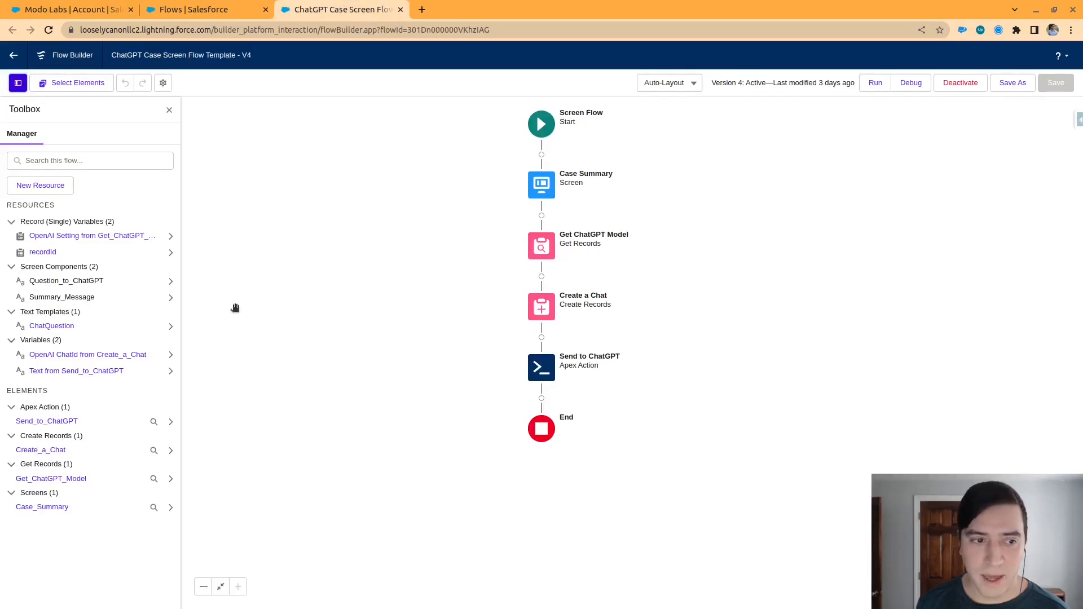
Inspect the recordId variable's settings and the Question to ChatGPT text area on the Case Summary screen
{"action": "left_click", "coordinate": [56, 255]}
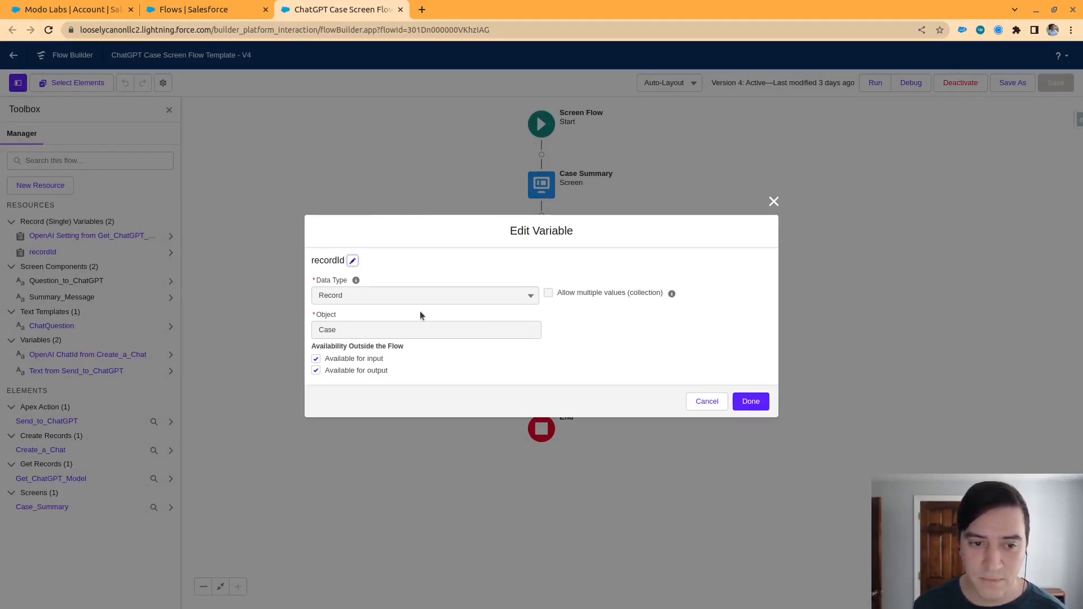
{"action": "left_click", "coordinate": [773, 202]}
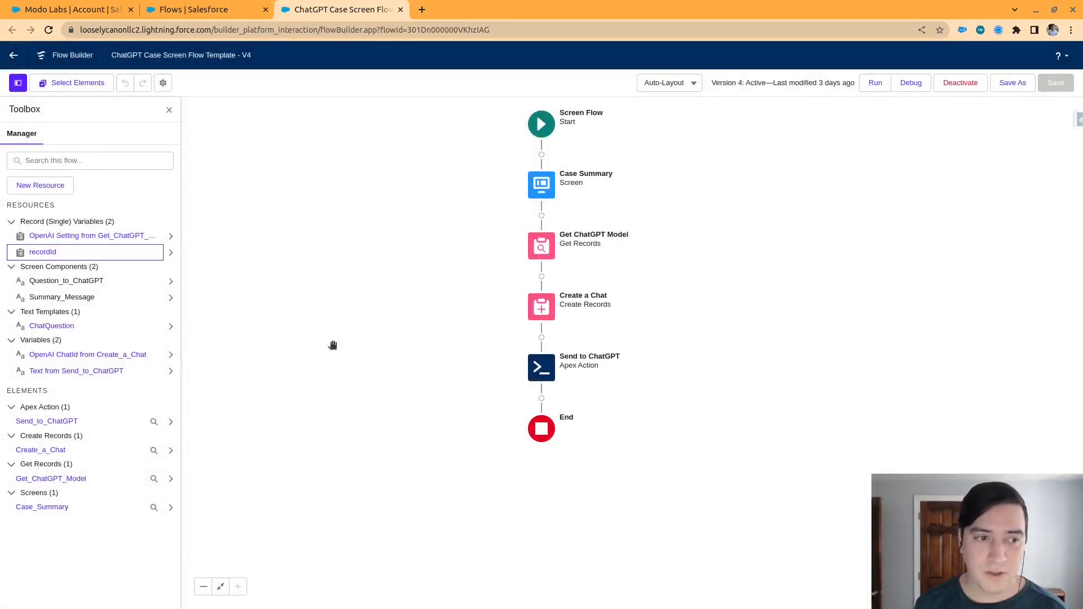
{"action": "double_click", "coordinate": [542, 185]}
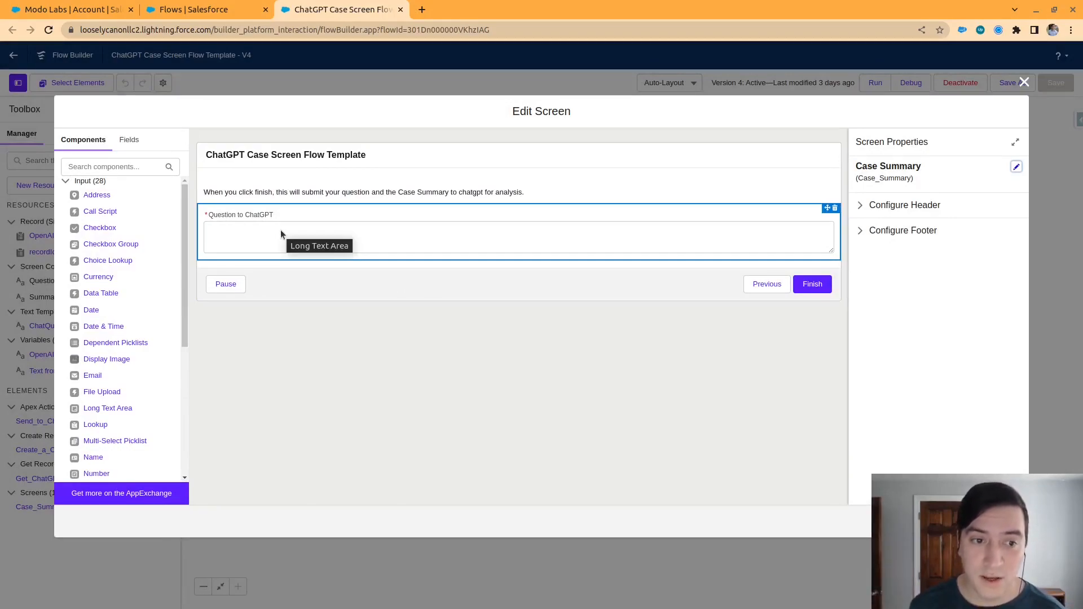
{"action": "left_click", "coordinate": [392, 238]}
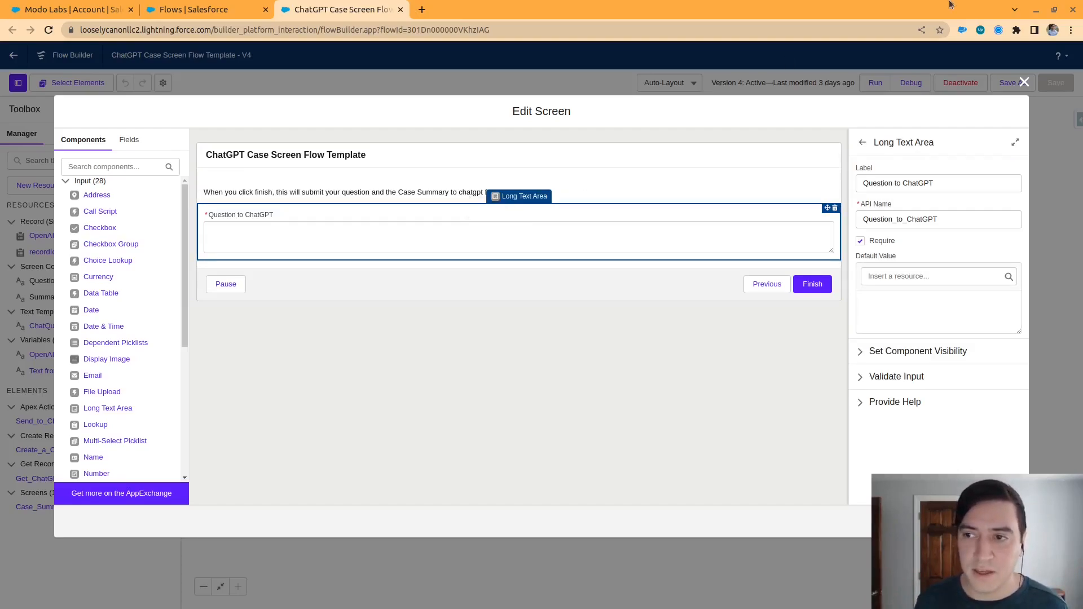
{"action": "left_click", "coordinate": [1024, 83]}
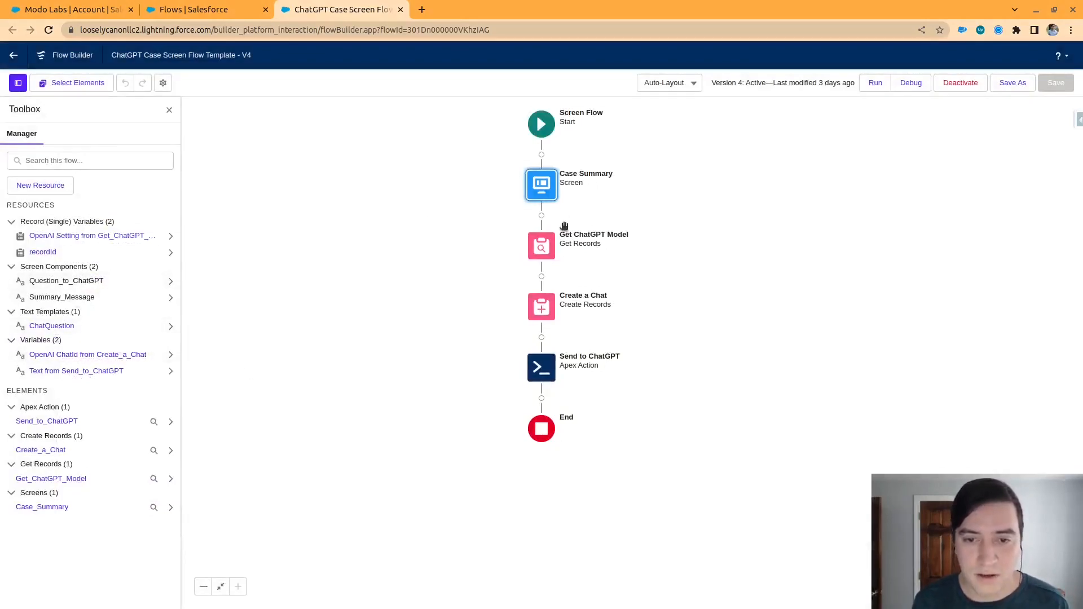
Review the ChatQuestion text template, enlarging its body and highlighting the case description reference, the question line and the Question_to_ChatGPT reference
{"action": "left_click", "coordinate": [58, 327]}
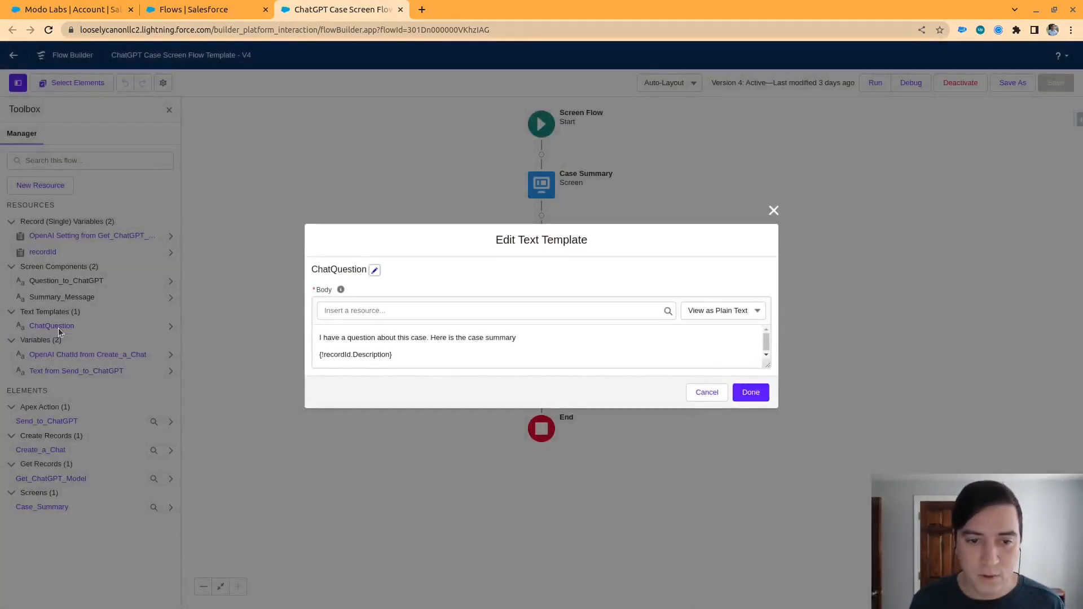
{"action": "left_click_drag", "start_coordinate": [767, 361], "coordinate": [673, 229]}
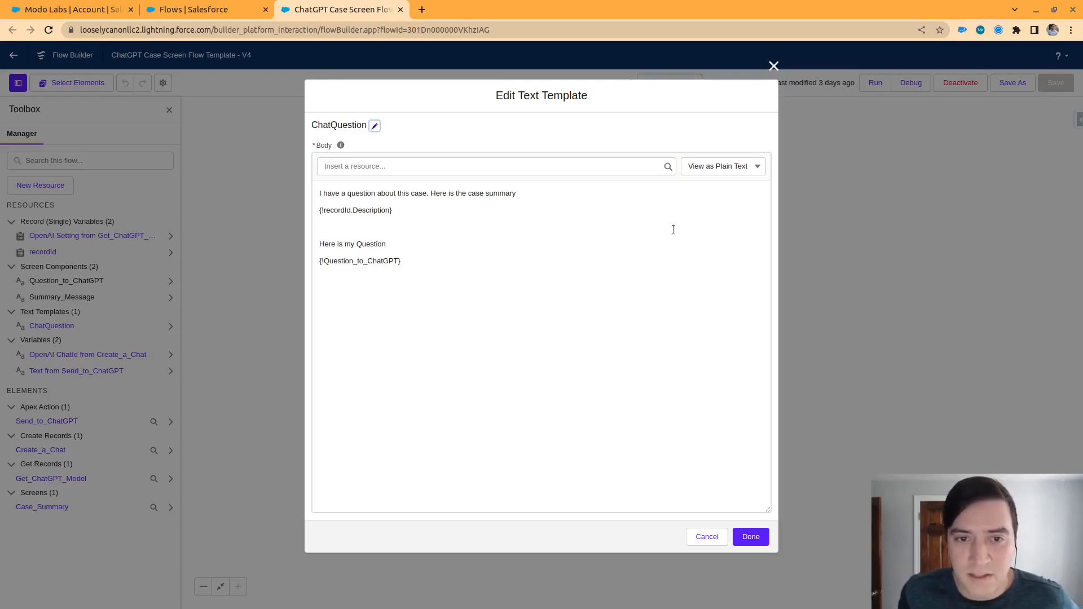
{"action": "left_click_drag", "start_coordinate": [393, 211], "coordinate": [294, 212]}
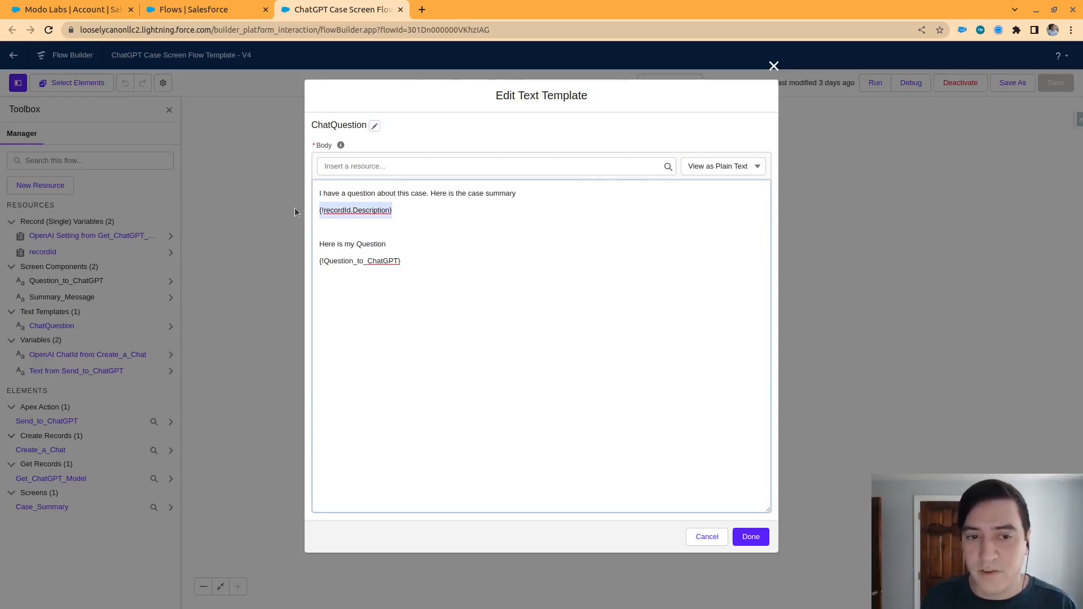
{"action": "left_click_drag", "start_coordinate": [387, 244], "coordinate": [285, 254]}
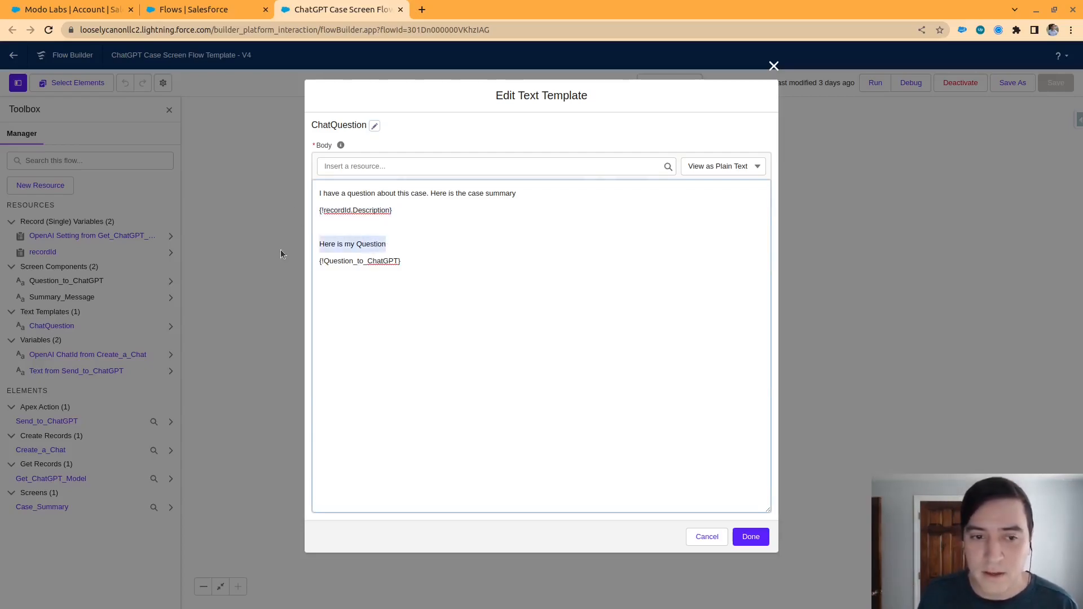
{"action": "left_click_drag", "start_coordinate": [401, 261], "coordinate": [314, 261]}
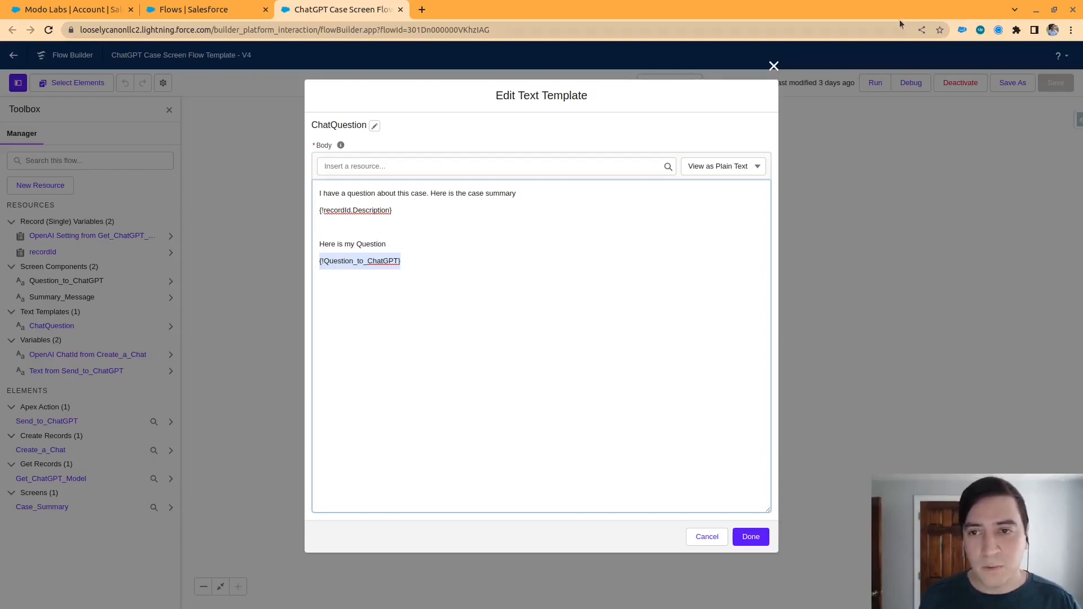
{"action": "left_click", "coordinate": [773, 67]}
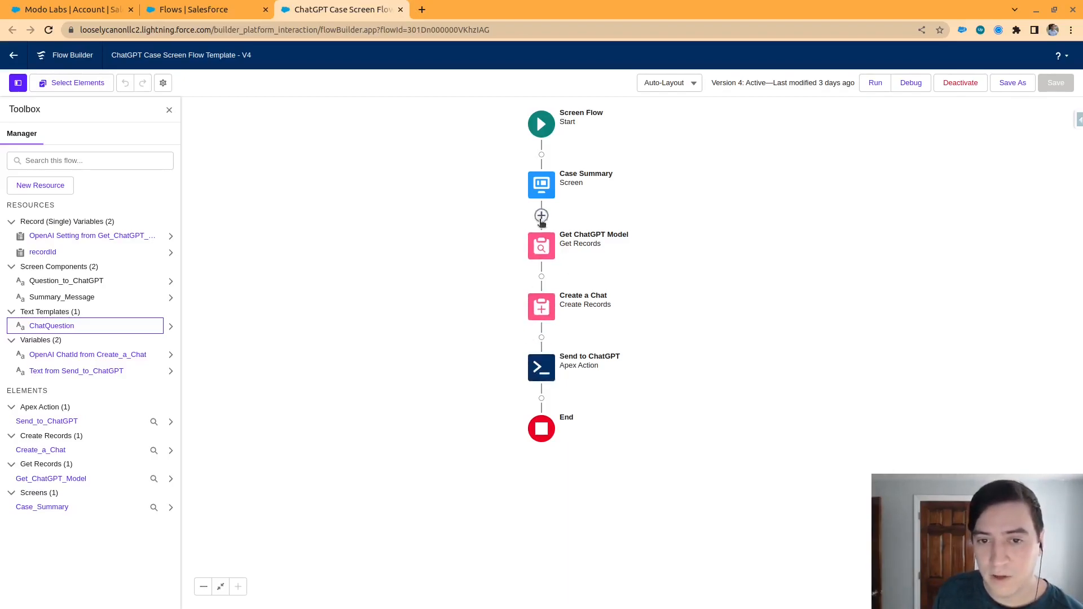
Review how the Get ChatGPT Model element finds and stores the OpenAI Setting record, and close its details
{"action": "left_click", "coordinate": [541, 246]}
{"action": "left_click", "coordinate": [553, 337]}
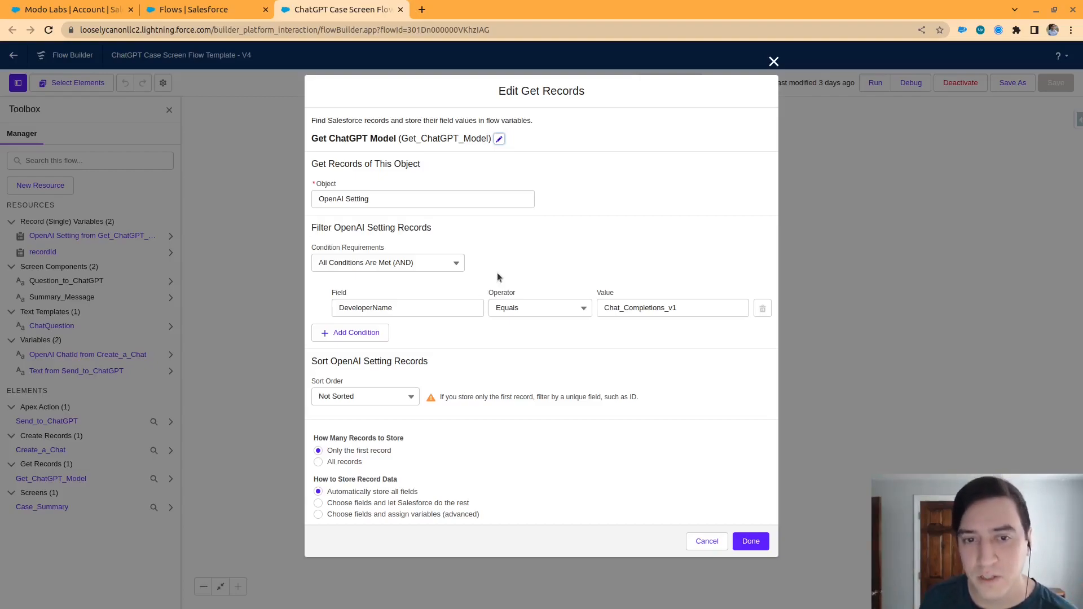
{"action": "left_click", "coordinate": [771, 62]}
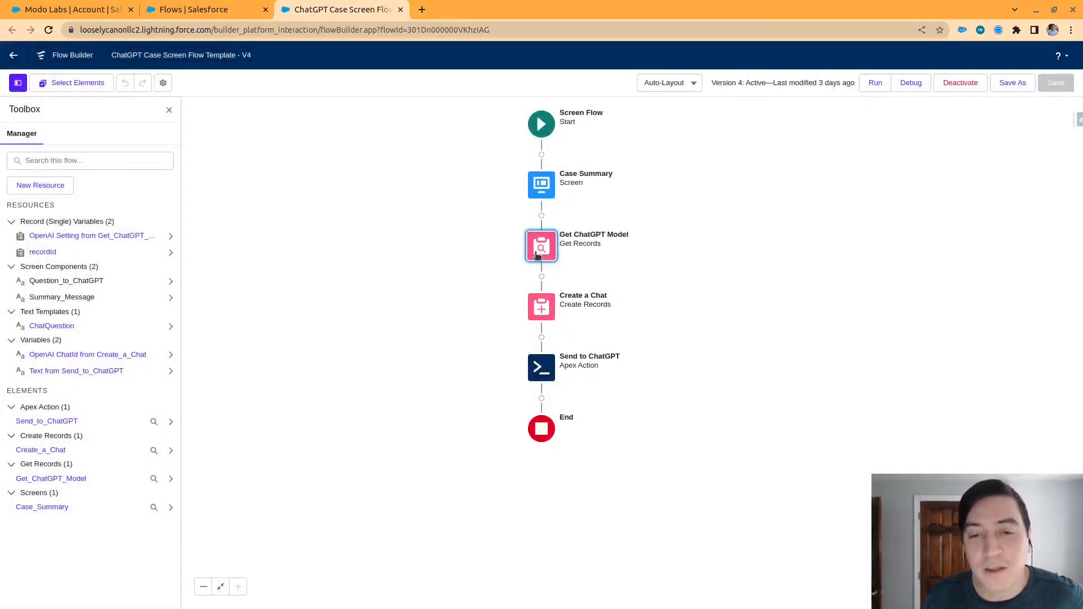
Open the Create a Chat element's details, and open Schema Builder from the Object Manager in a separate browser tab
{"action": "double_click", "coordinate": [545, 309]}
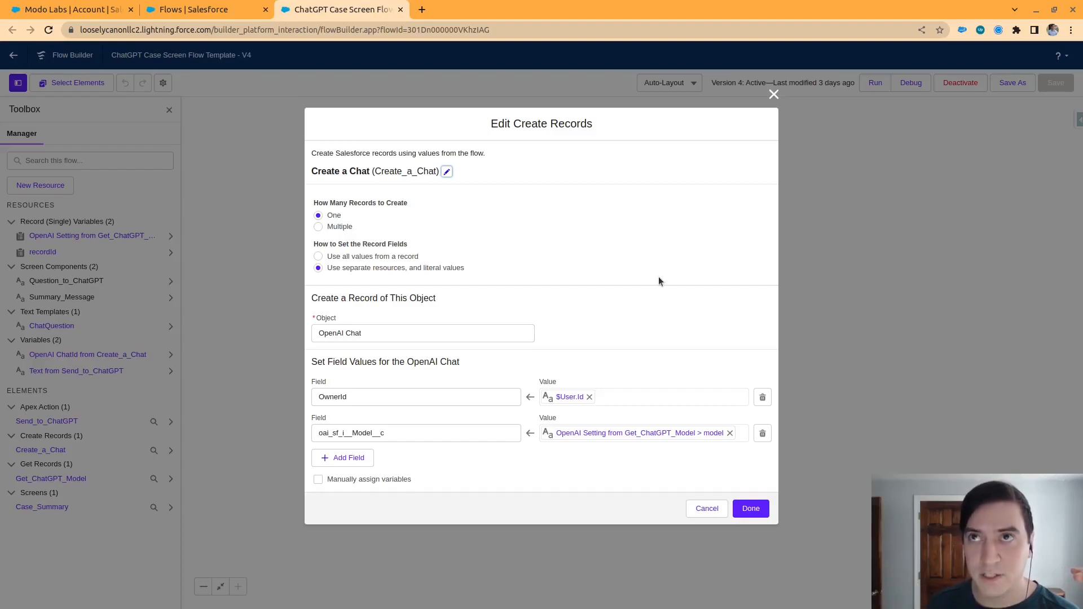
{"action": "left_click", "coordinate": [193, 14]}
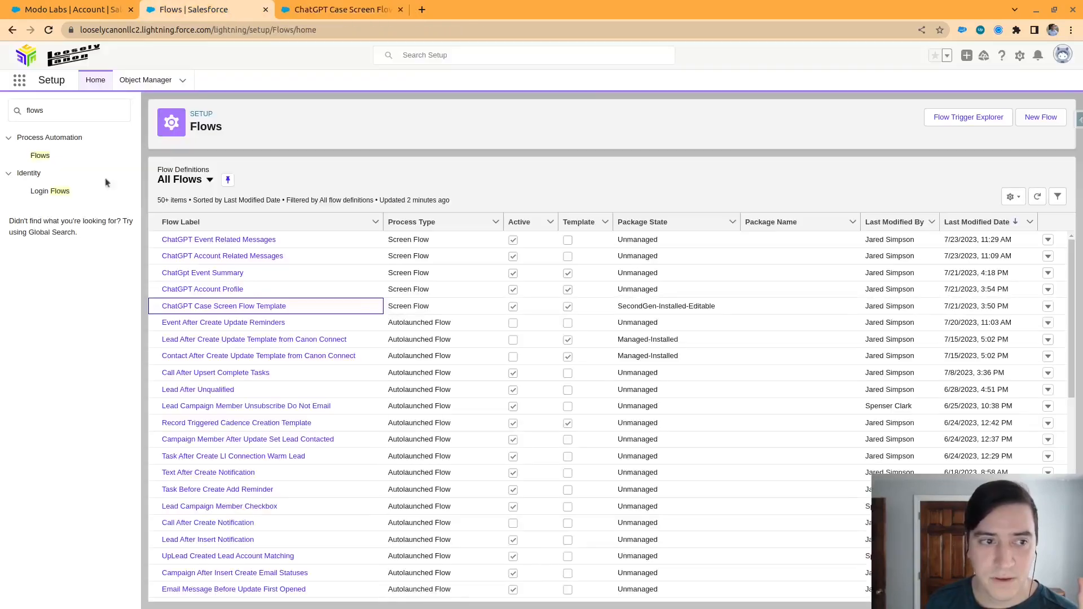
{"action": "right_click", "coordinate": [141, 89]}
{"action": "left_click", "coordinate": [169, 95]}
{"action": "left_click", "coordinate": [316, 10]}
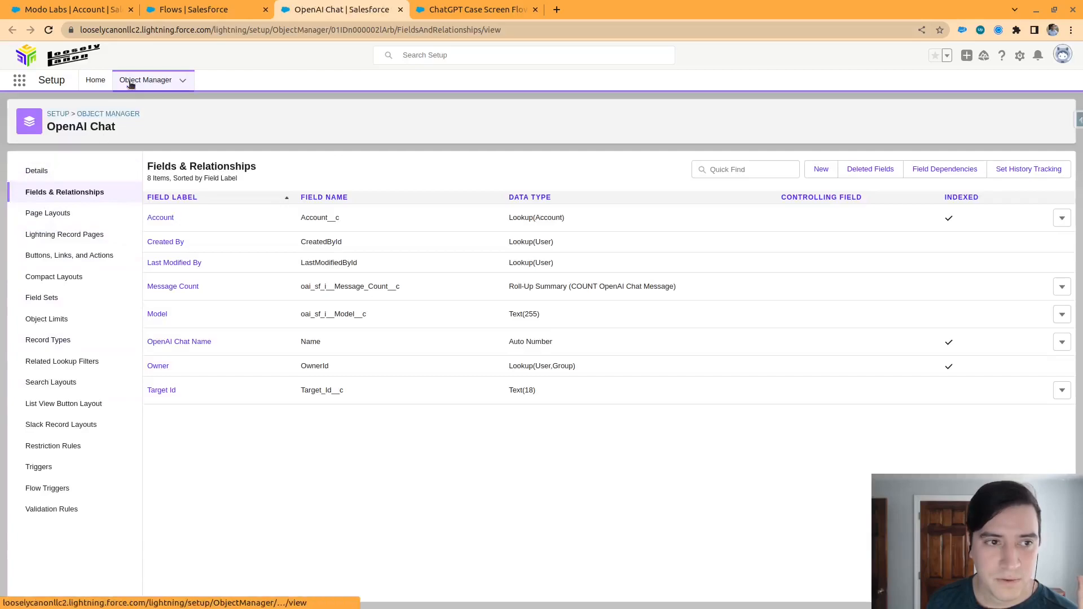
{"action": "left_click", "coordinate": [133, 84]}
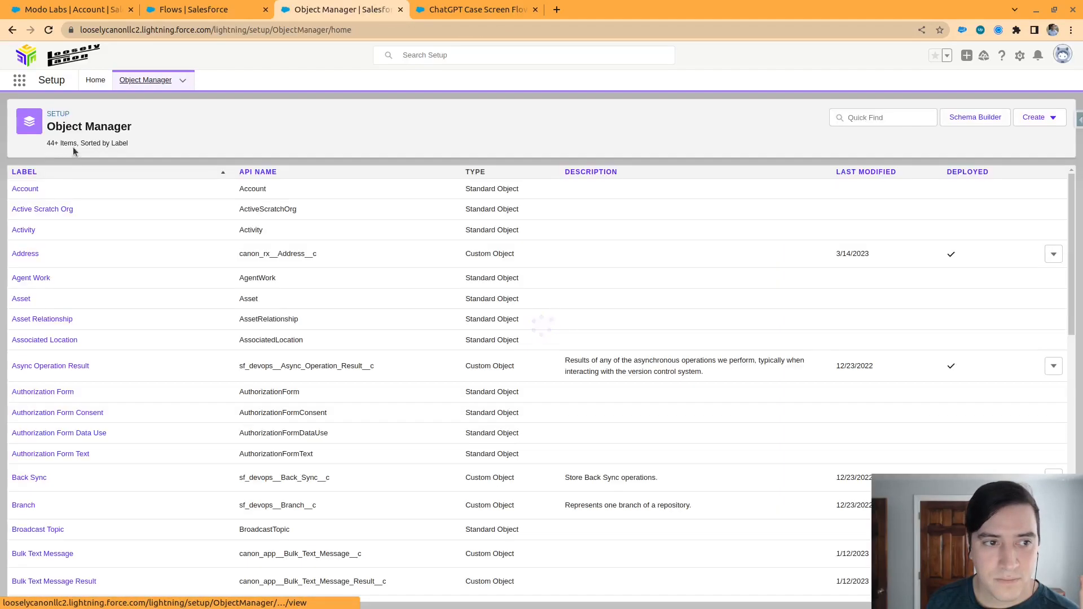
{"action": "left_click", "coordinate": [975, 117]}
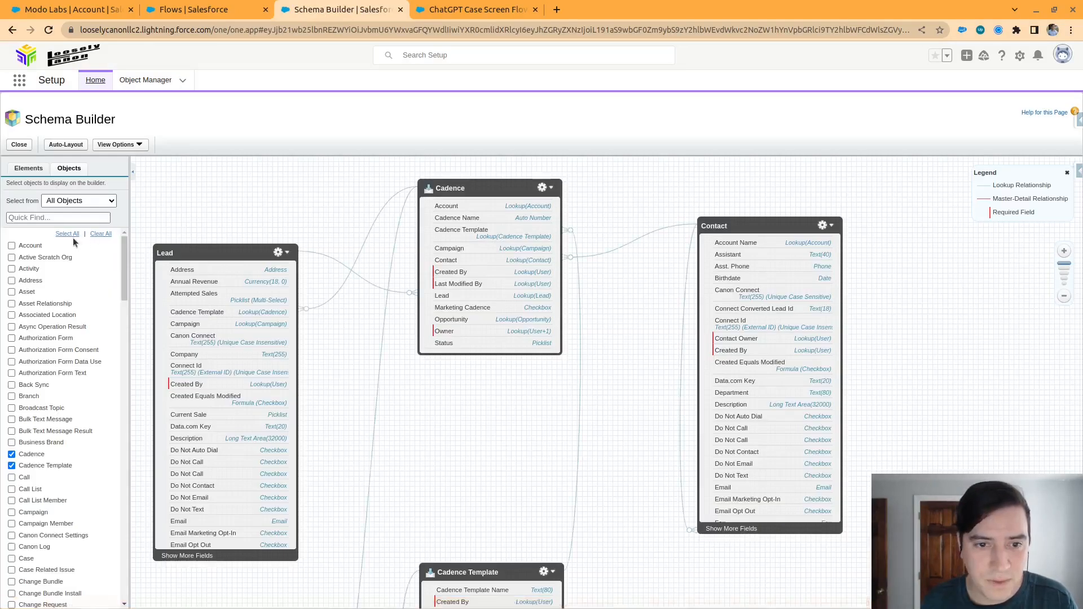
Clear the schema canvas, search objects for "chat", display OpenAI Chat and OpenAI Chat Message, and arrange them so their relationship is readable
{"action": "left_click", "coordinate": [101, 233]}
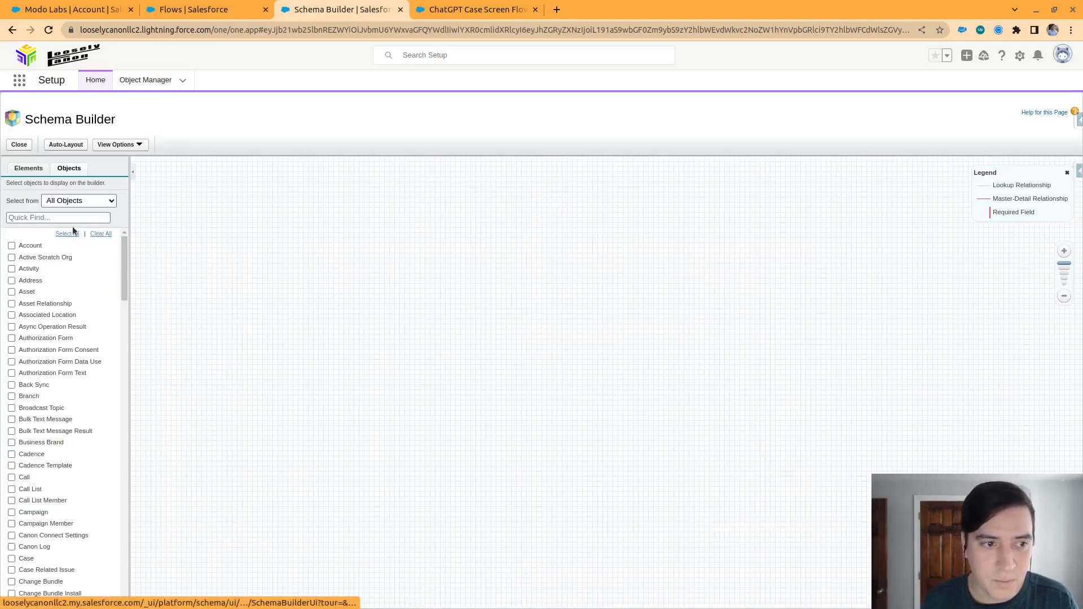
{"action": "left_click", "coordinate": [64, 218]}
{"action": "type", "text": "chat"}
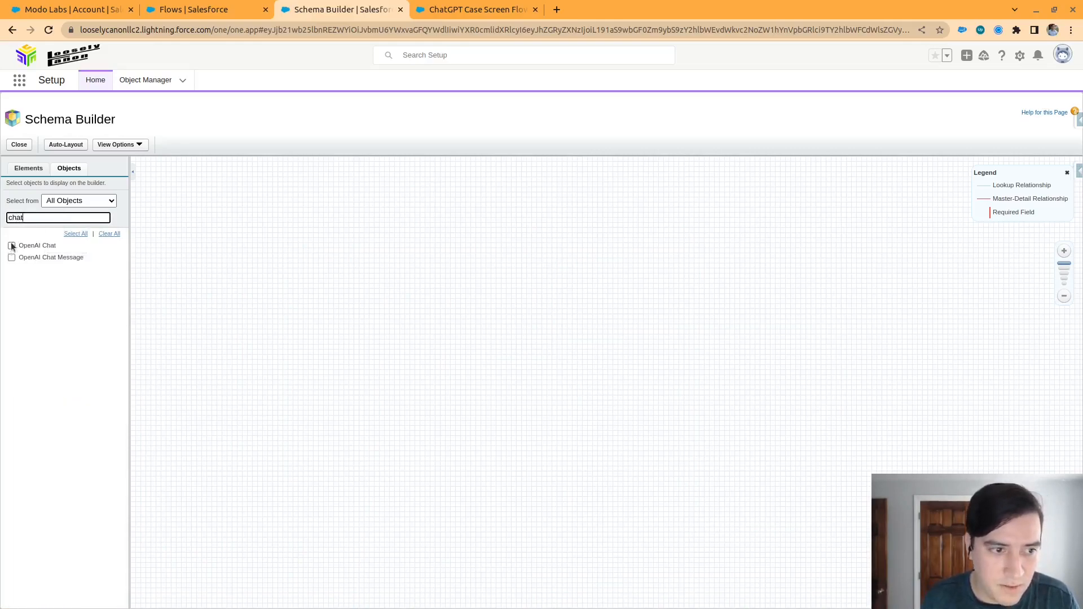
{"action": "left_click", "coordinate": [12, 246]}
{"action": "left_click", "coordinate": [11, 258]}
{"action": "left_click_drag", "start_coordinate": [253, 224], "coordinate": [499, 320]}
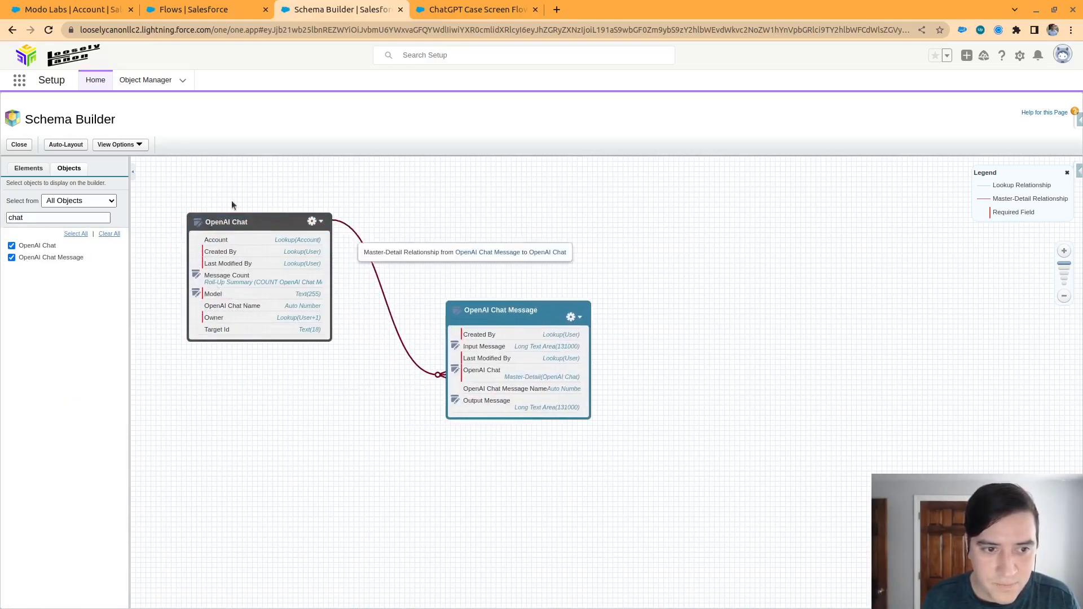
{"action": "left_click_drag", "start_coordinate": [274, 226], "coordinate": [346, 228]}
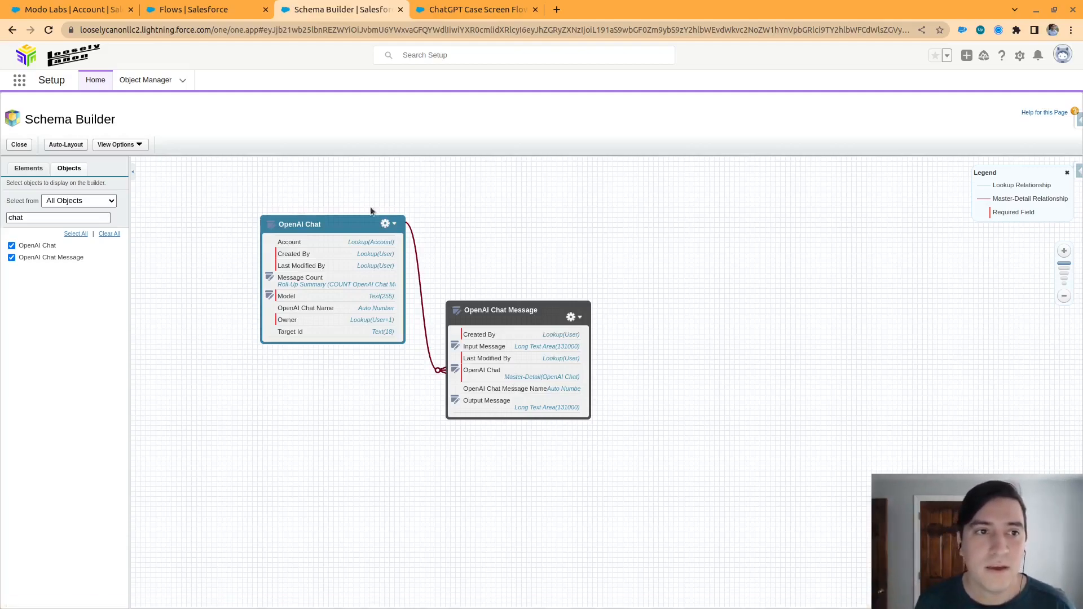
Return to the Create a Chat details in the case flow, review the oai_sf_i__Model__c field assignment, and close them without changes
{"action": "left_click", "coordinate": [193, 7]}
{"action": "left_click", "coordinate": [82, 8]}
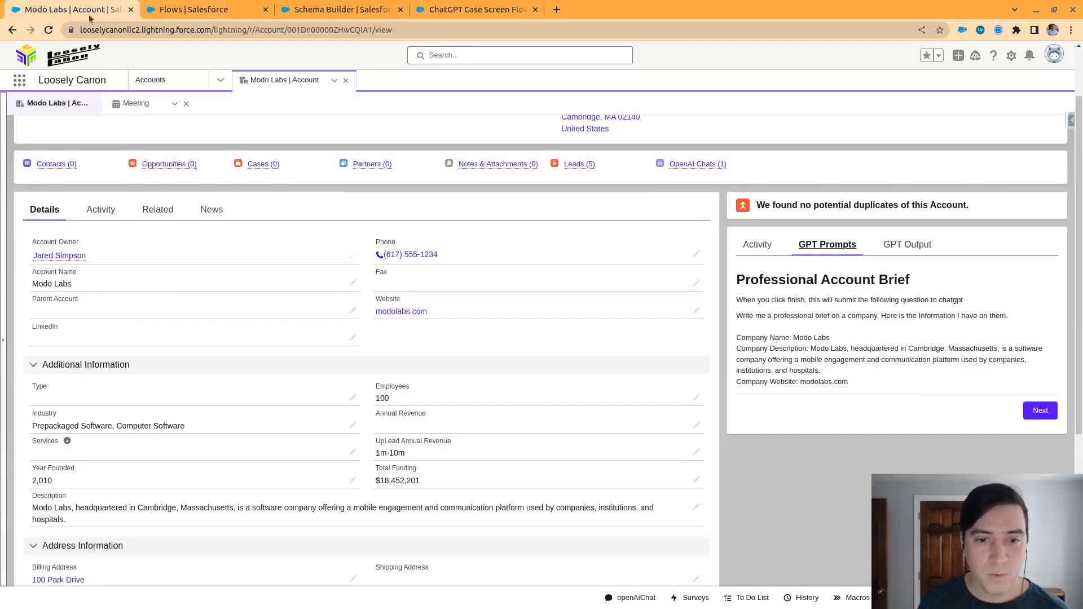
{"action": "left_click", "coordinate": [208, 5]}
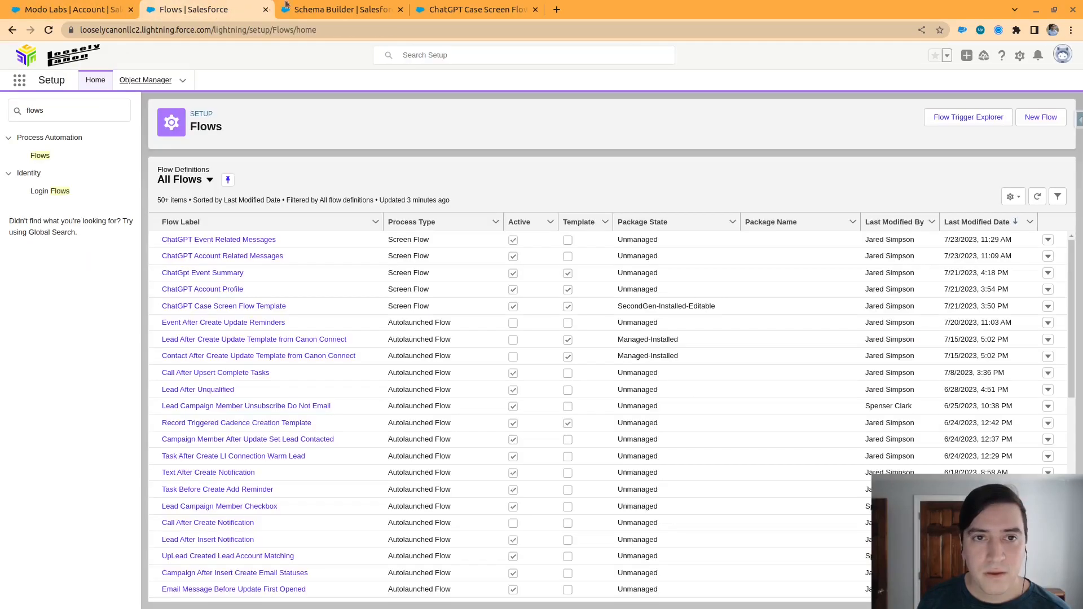
{"action": "left_click", "coordinate": [449, 6]}
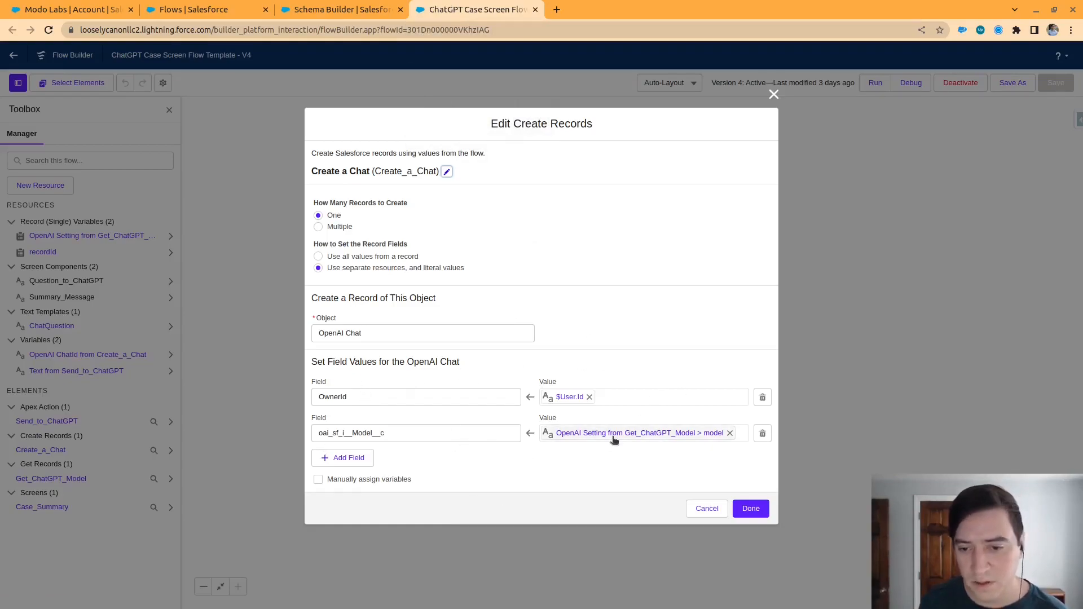
{"action": "left_click", "coordinate": [395, 432]}
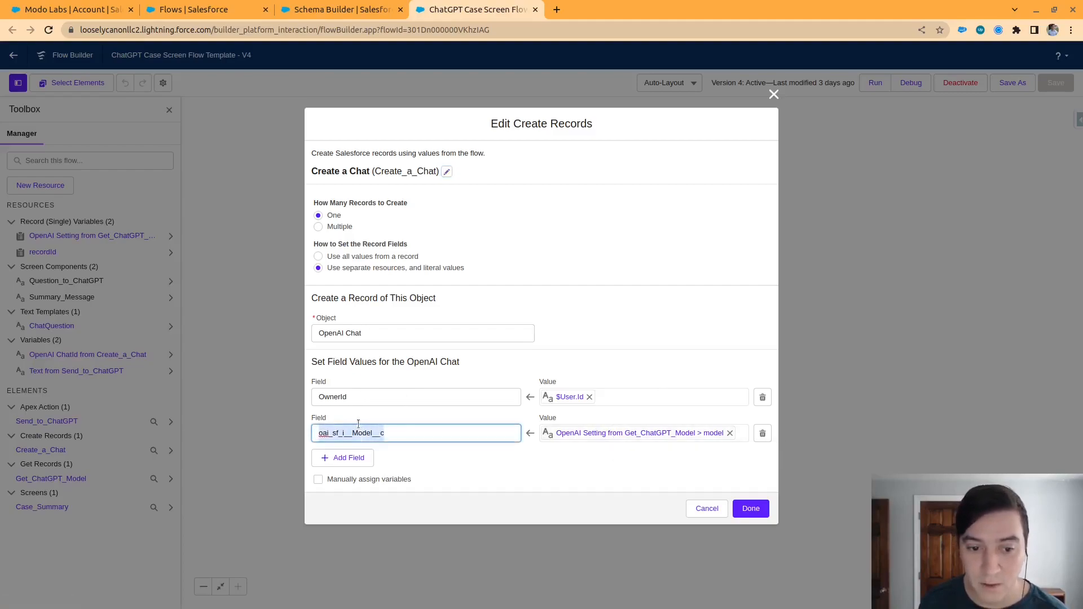
{"action": "left_click", "coordinate": [636, 355]}
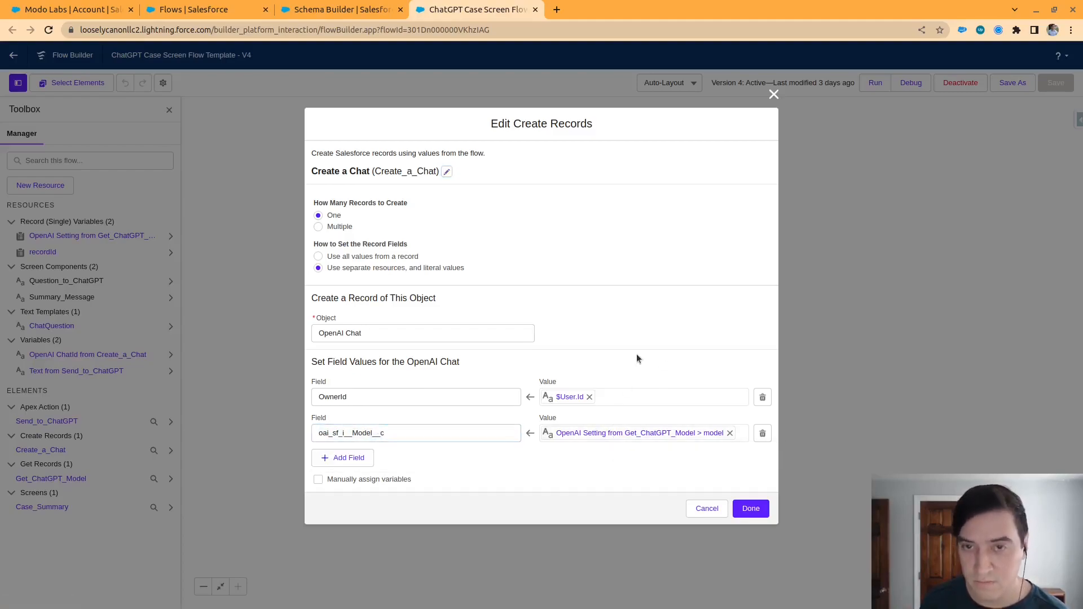
{"action": "left_click", "coordinate": [773, 95]}
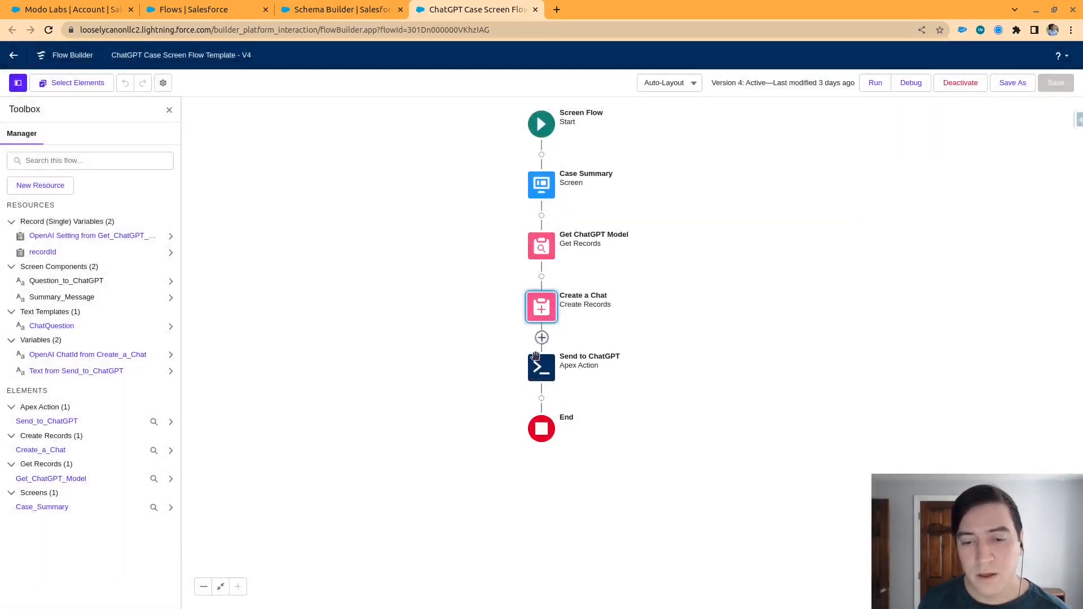
Inspect the Send to ChatGPT action's Chat Id and User Input values and its advanced transaction options, and close it
{"action": "double_click", "coordinate": [535, 366]}
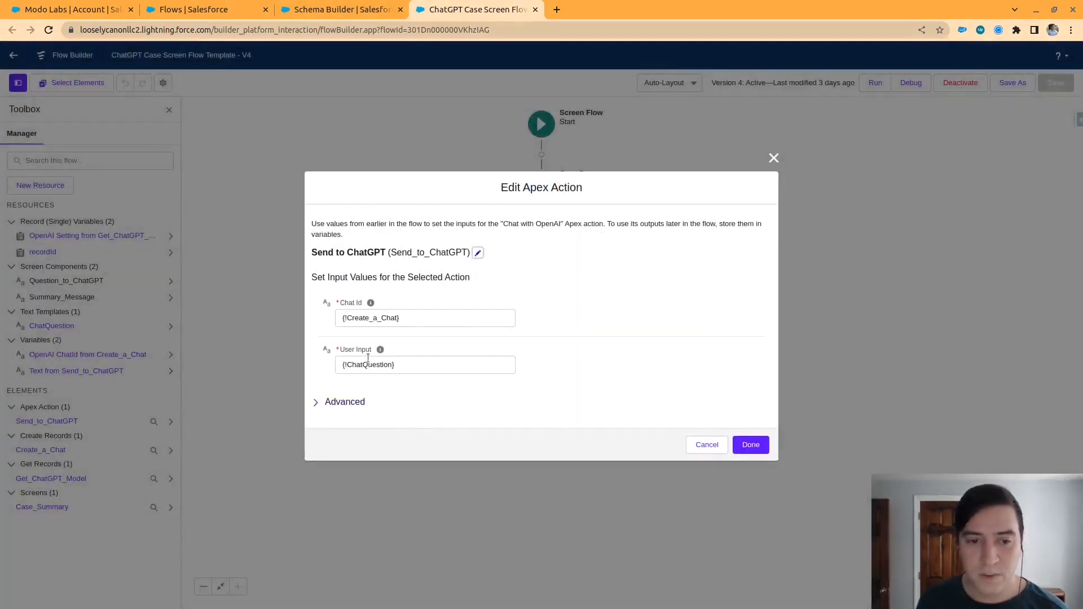
{"action": "triple_click", "coordinate": [417, 317]}
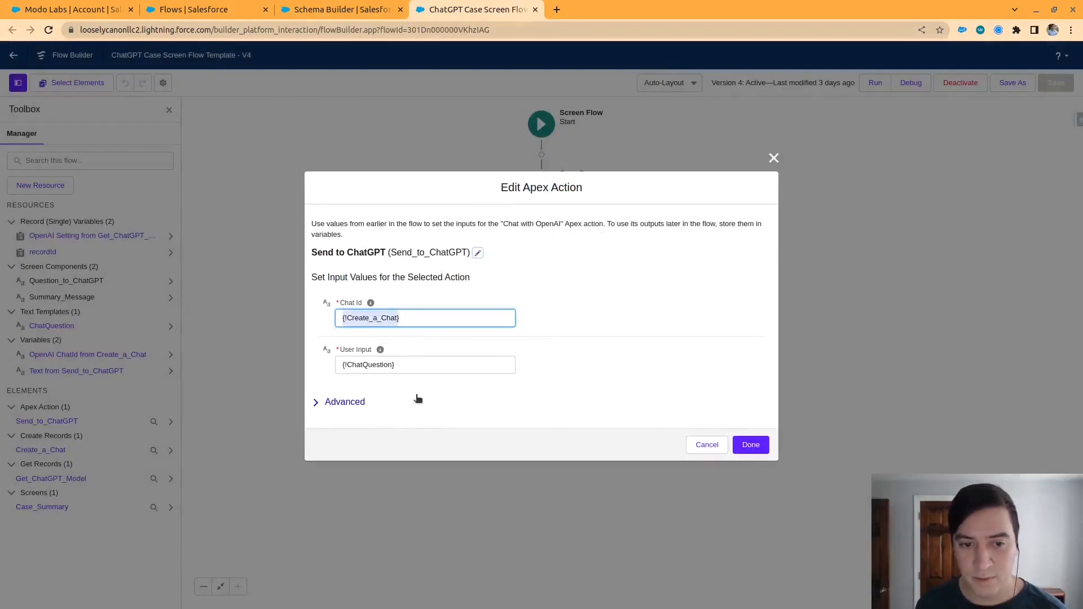
{"action": "triple_click", "coordinate": [404, 365]}
{"action": "left_click", "coordinate": [667, 400]}
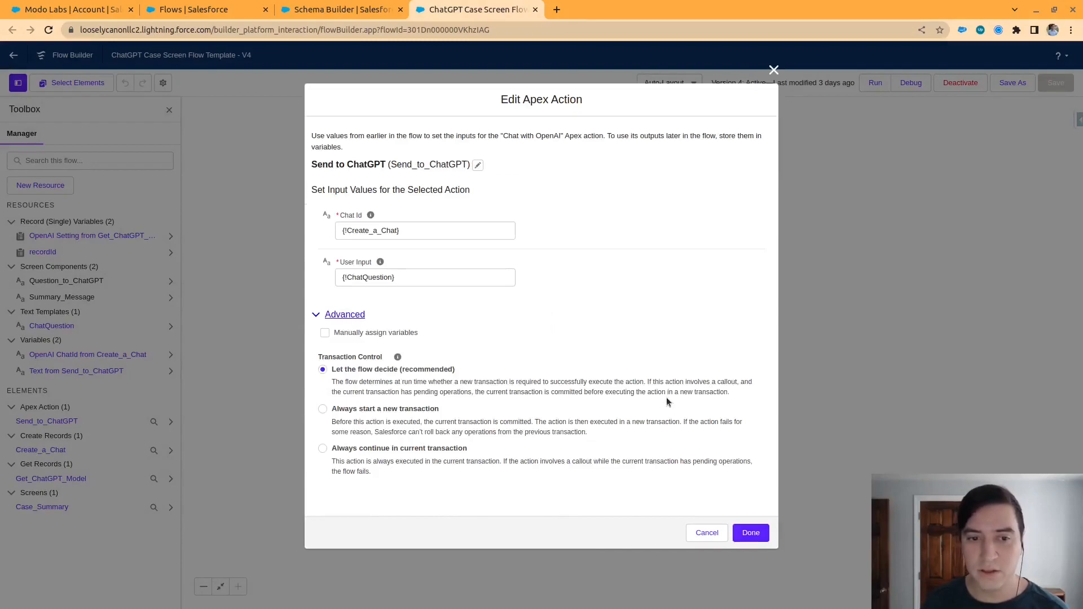
{"action": "left_click", "coordinate": [324, 314]}
{"action": "left_click", "coordinate": [774, 160]}
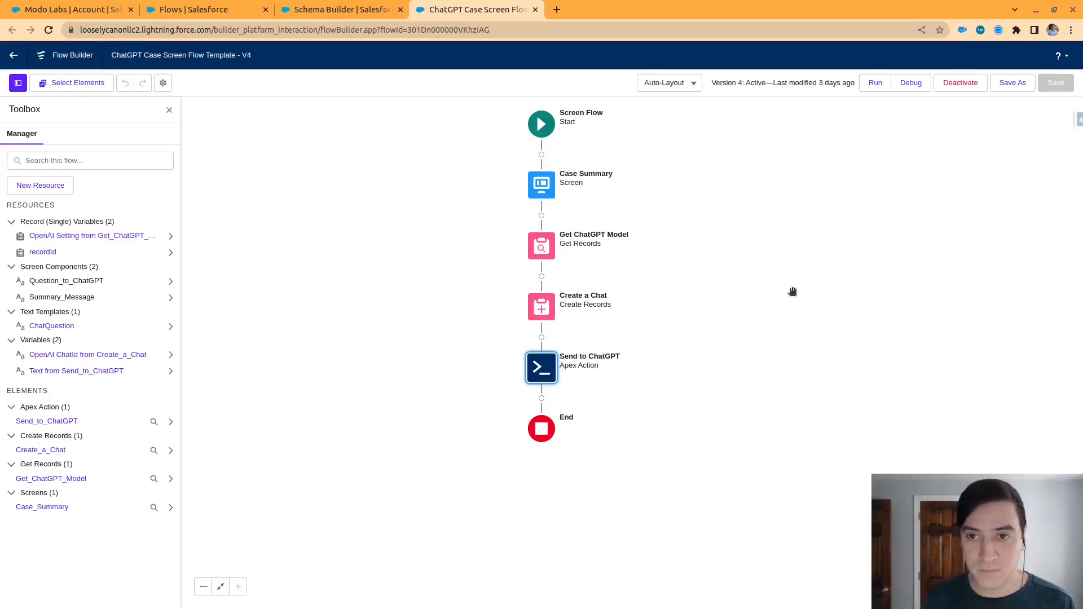
Leave the case flow template and highlight the Professional Account Brief prompt text on the Modo Labs account
{"action": "left_click", "coordinate": [14, 58]}
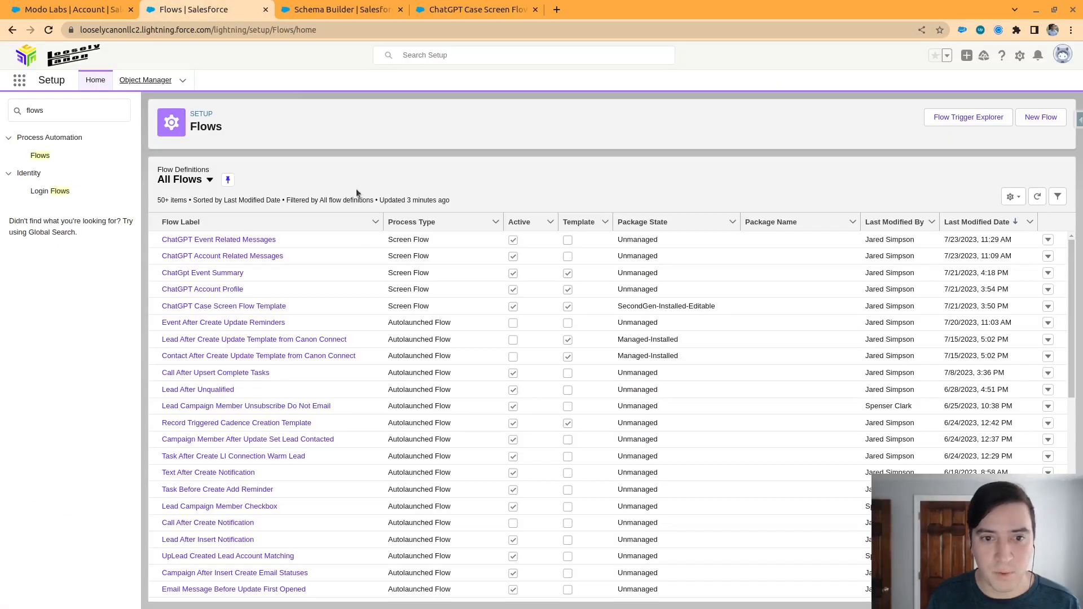
{"action": "left_click", "coordinate": [73, 7]}
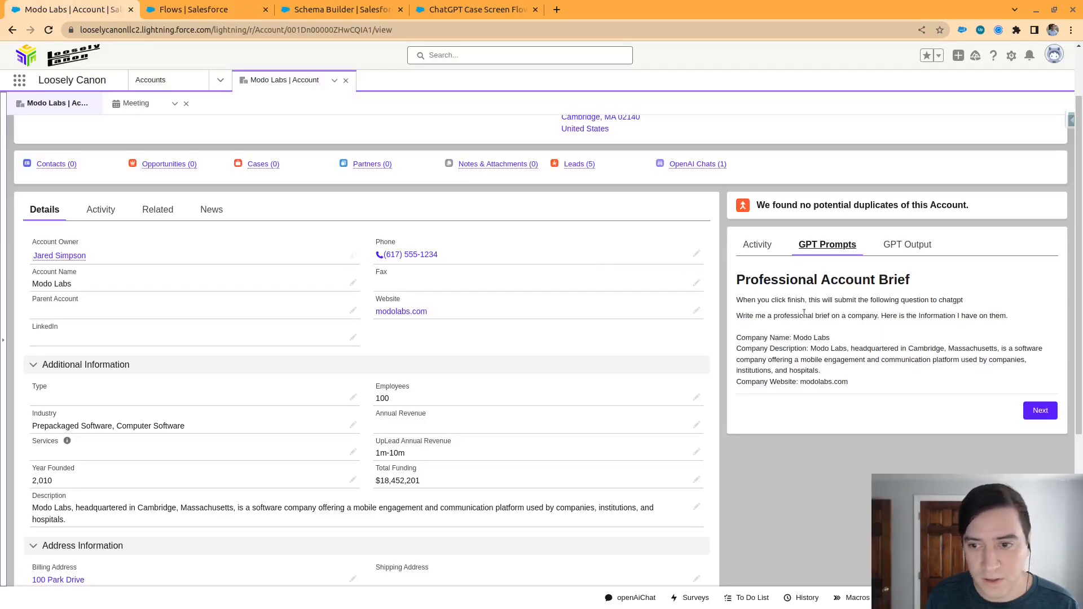
{"action": "left_click_drag", "start_coordinate": [903, 414], "coordinate": [732, 300]}
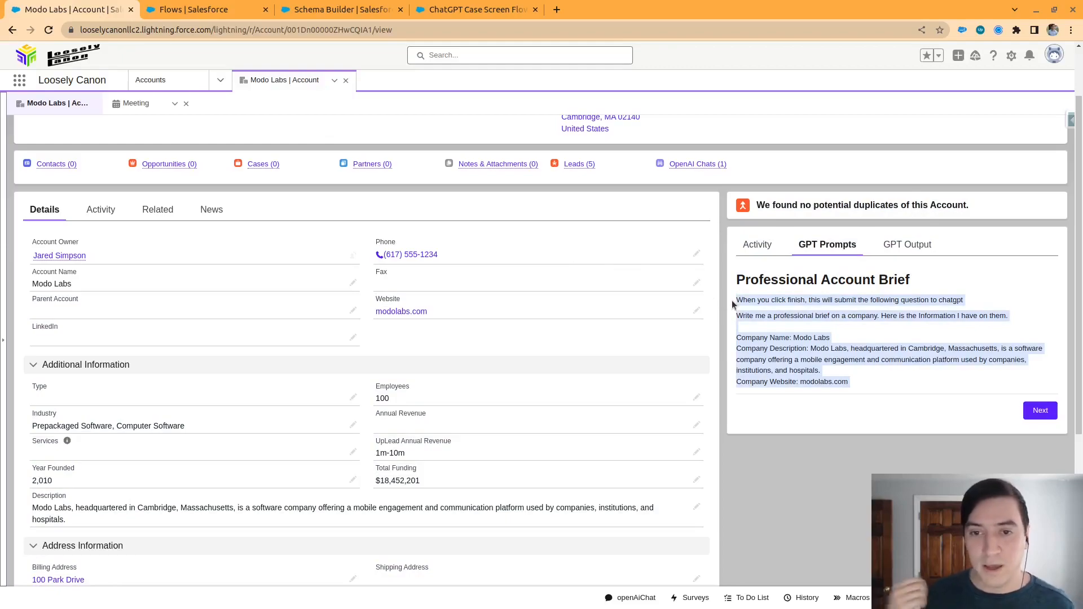
{"action": "left_click", "coordinate": [767, 363]}
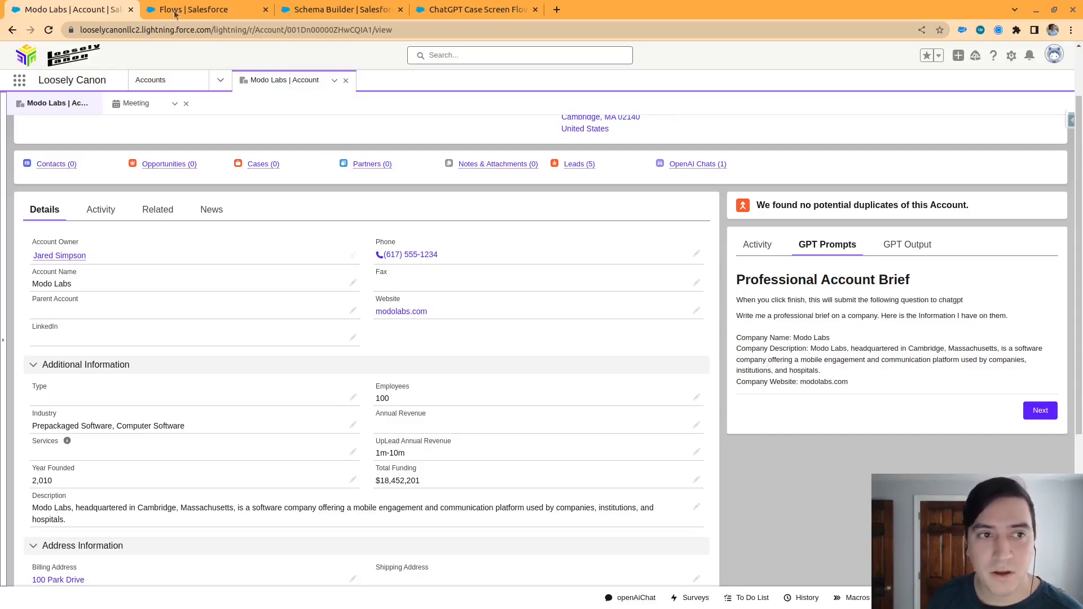
Open the ChatGpt Event Summary flow from the flows list and inspect the ChatQuestion display text on its Professional Account Brief screen
{"action": "mouse_move", "coordinate": [192, 4]}
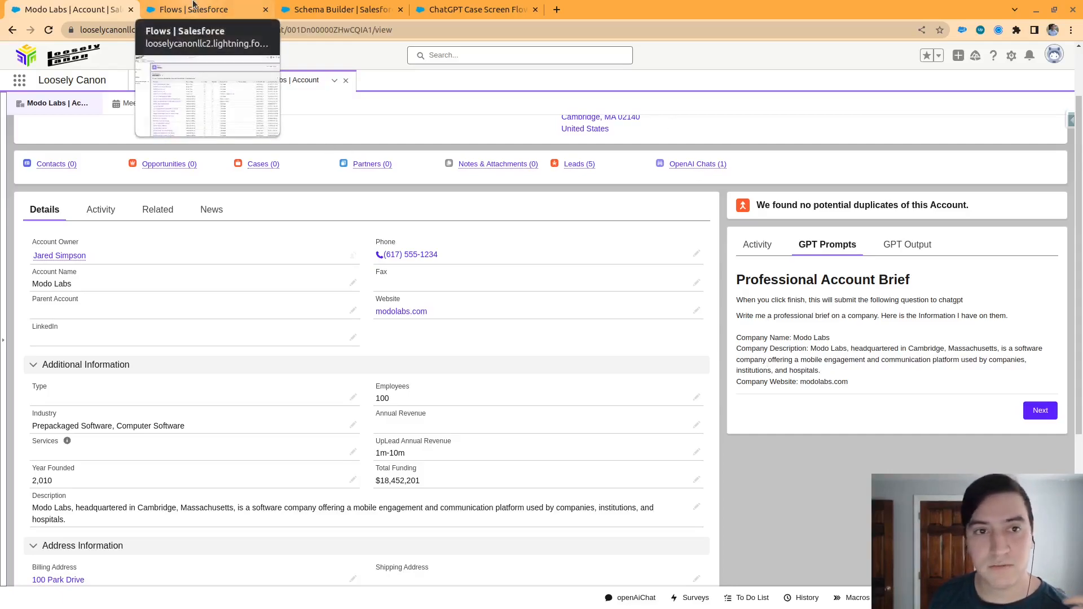
{"action": "left_click", "coordinate": [193, 6]}
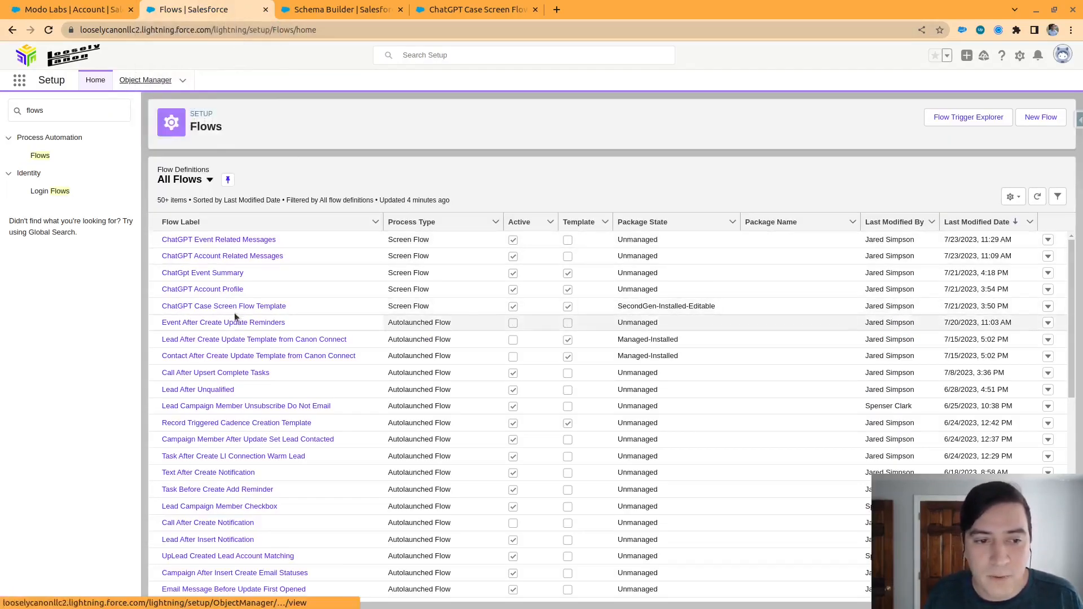
{"action": "left_click", "coordinate": [212, 276]}
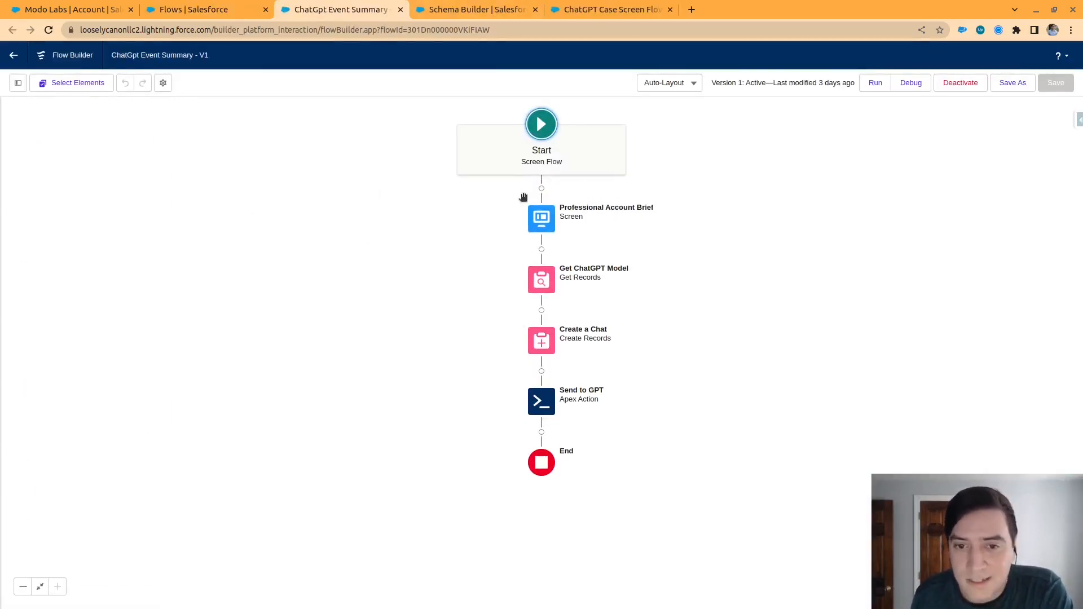
{"action": "left_click", "coordinate": [548, 217]}
{"action": "left_click", "coordinate": [538, 295]}
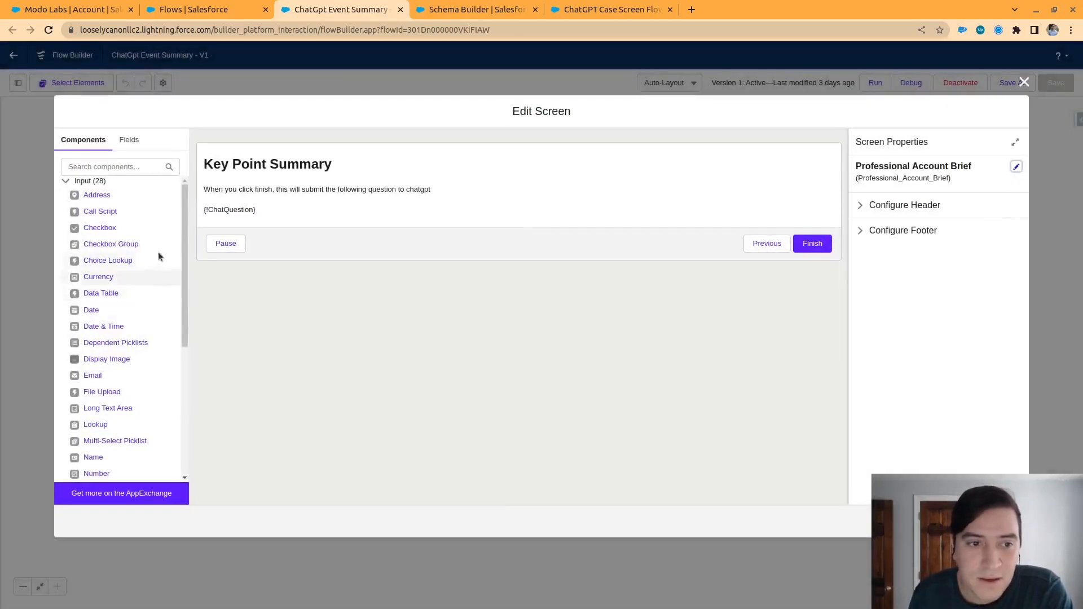
{"action": "left_click", "coordinate": [248, 212]}
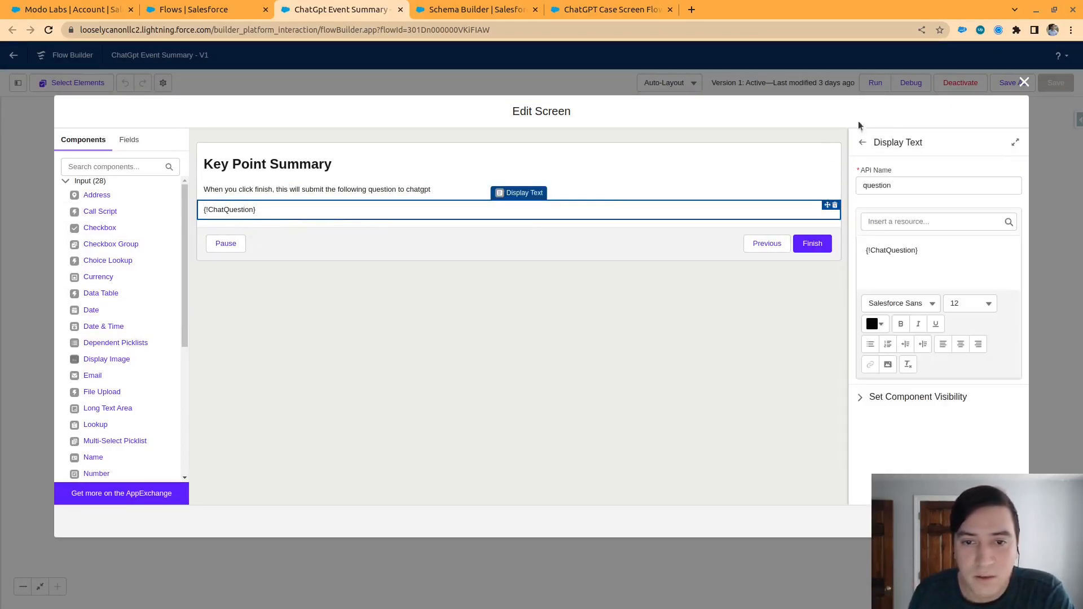
{"action": "left_click", "coordinate": [1024, 82]}
Review the event flow's ChatQuestion text template, enlarging its body and highlighting the summary instruction, the Transcription label and the recordId.Description reference
{"action": "left_click", "coordinate": [18, 83]}
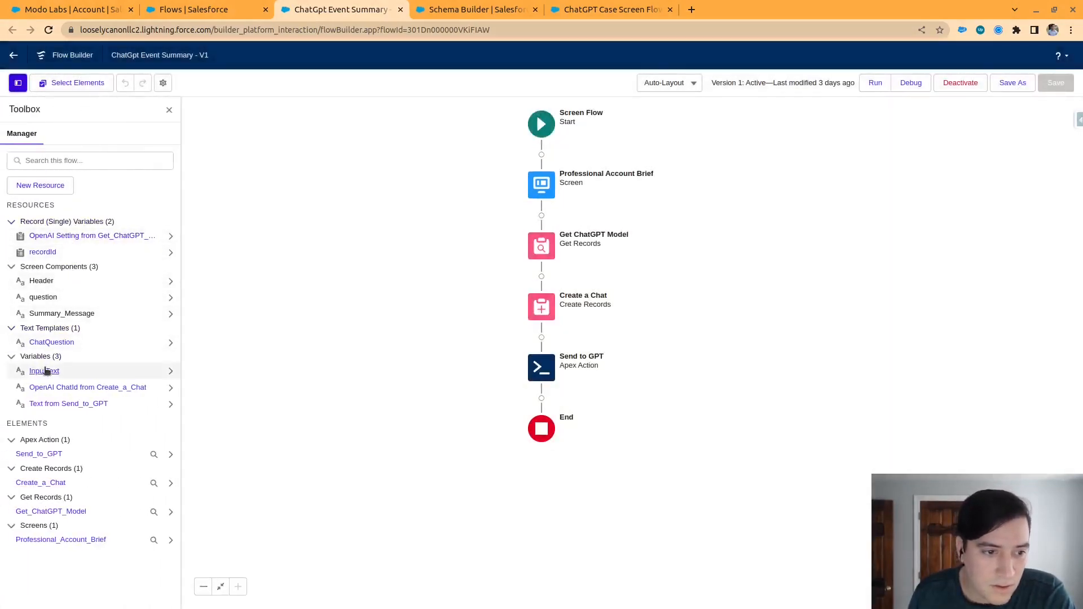
{"action": "left_click", "coordinate": [50, 343]}
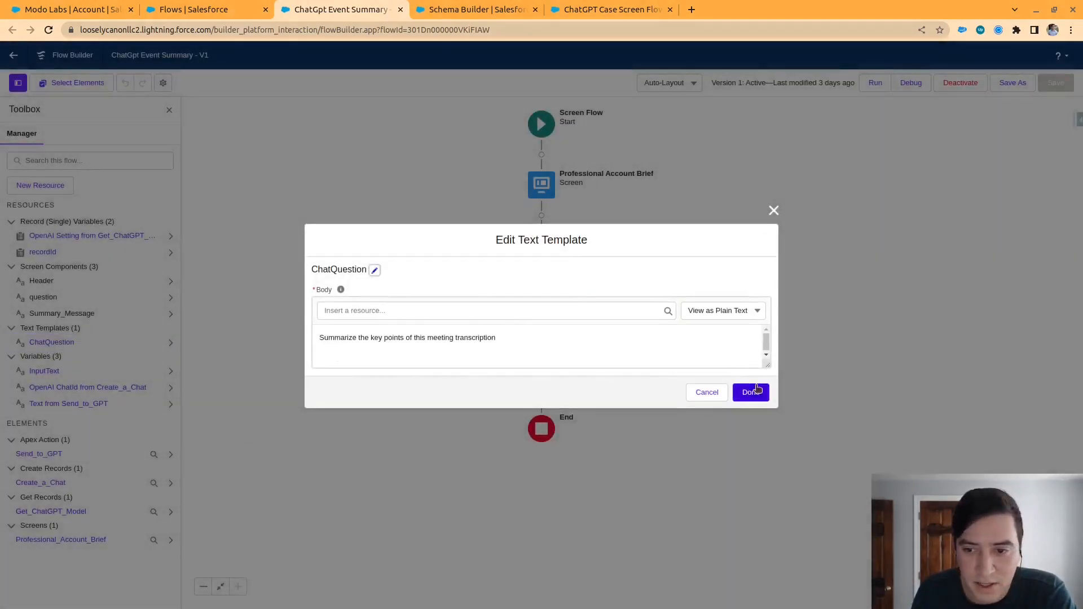
{"action": "left_click_drag", "start_coordinate": [766, 365], "coordinate": [767, 520]}
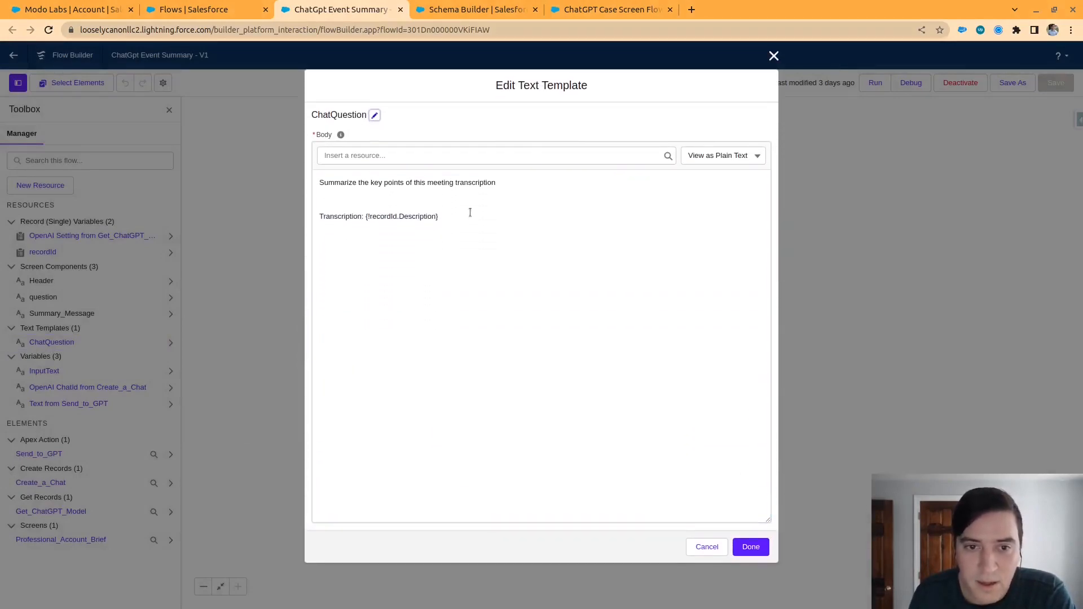
{"action": "left_click_drag", "start_coordinate": [498, 184], "coordinate": [282, 185]}
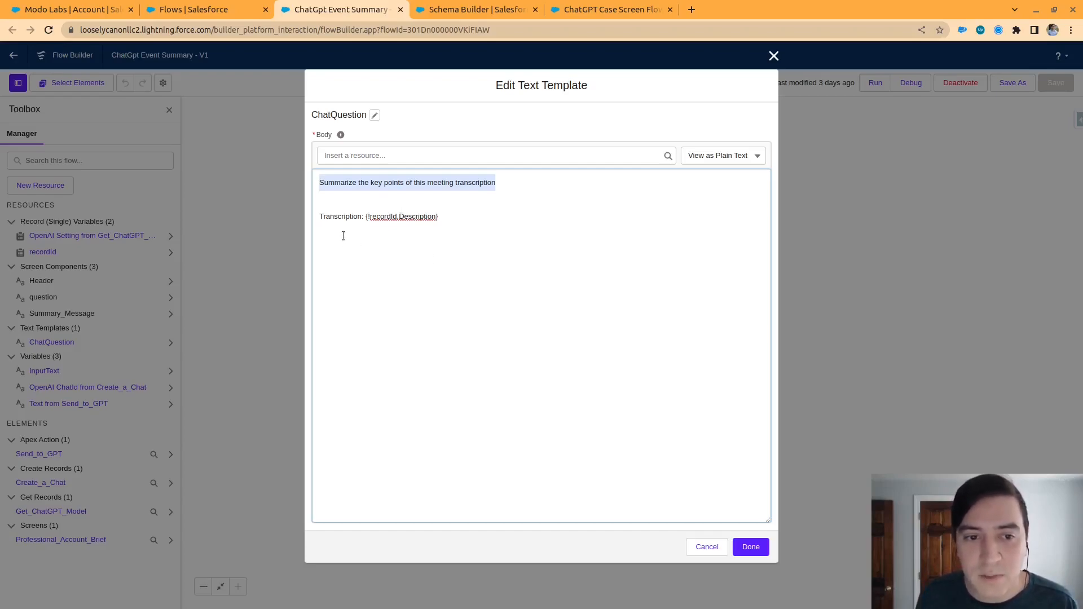
{"action": "double_click", "coordinate": [340, 216]}
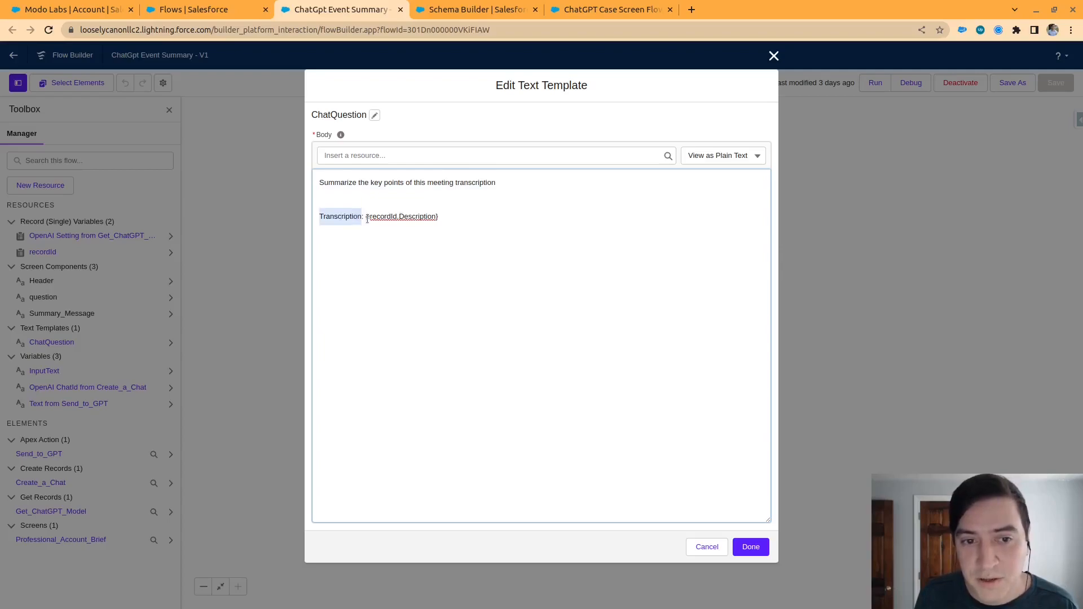
{"action": "left_click_drag", "start_coordinate": [366, 218], "coordinate": [437, 218]}
{"action": "left_click", "coordinate": [475, 219]}
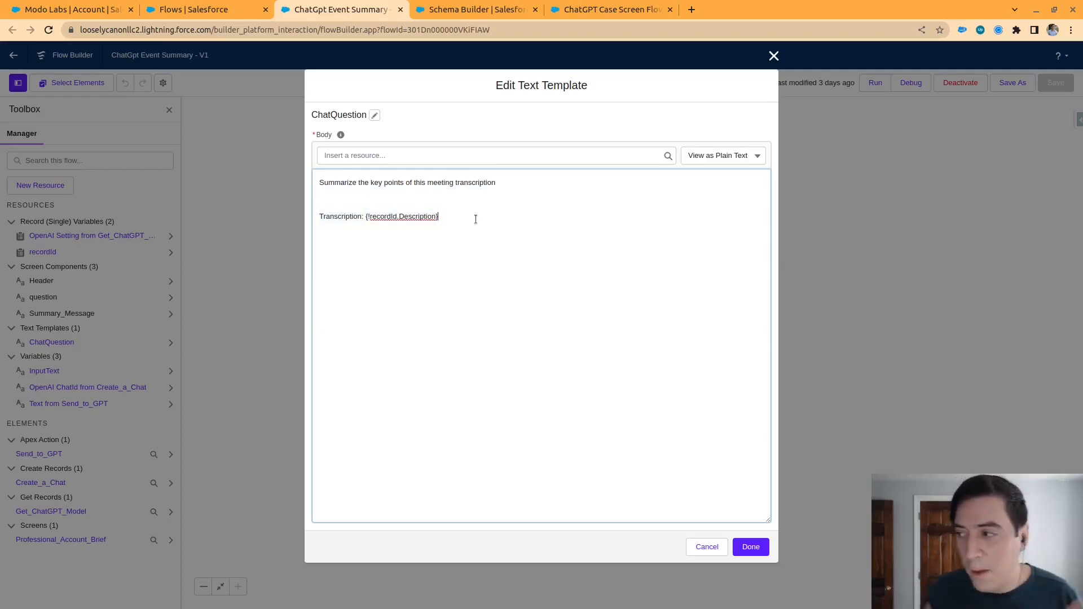
{"action": "left_click", "coordinate": [773, 56]}
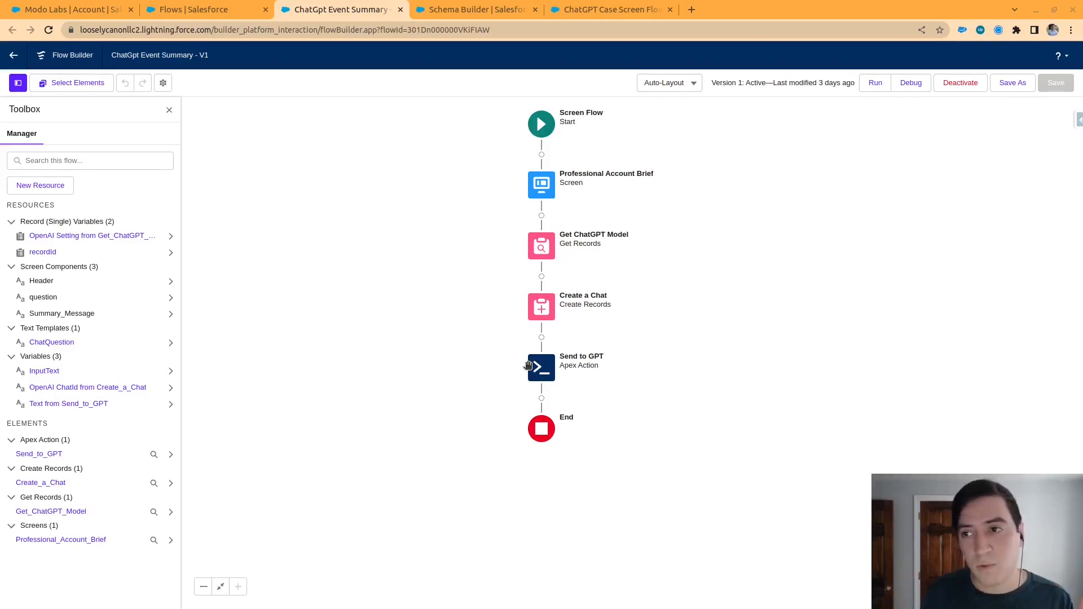
View the save-as options for copying the ChatGpt Event Summary flow as a new flow, and close them
{"action": "left_click", "coordinate": [1012, 82]}
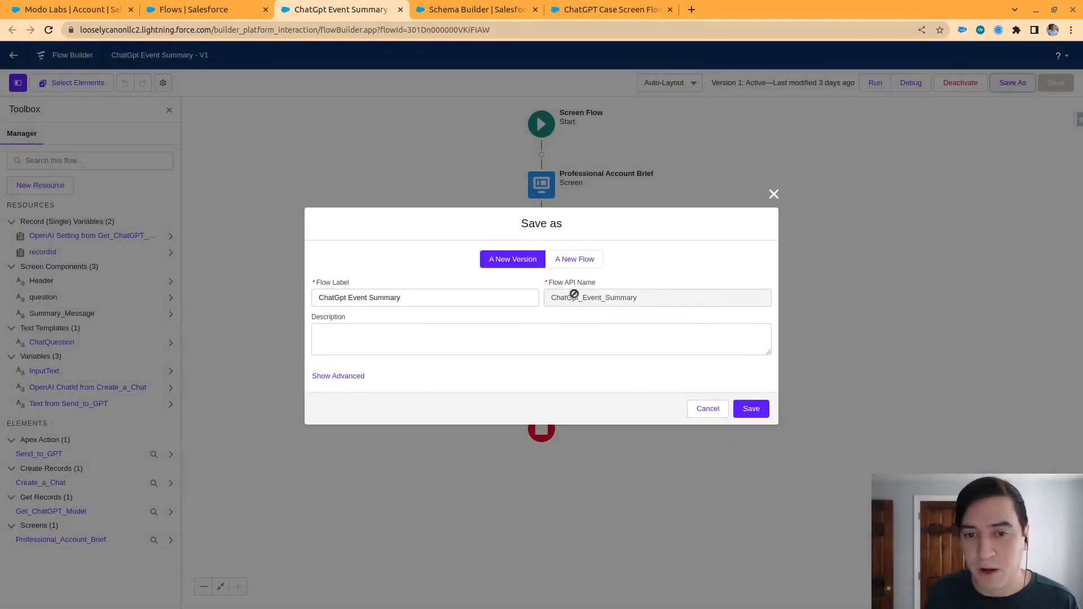
{"action": "left_click", "coordinate": [576, 264]}
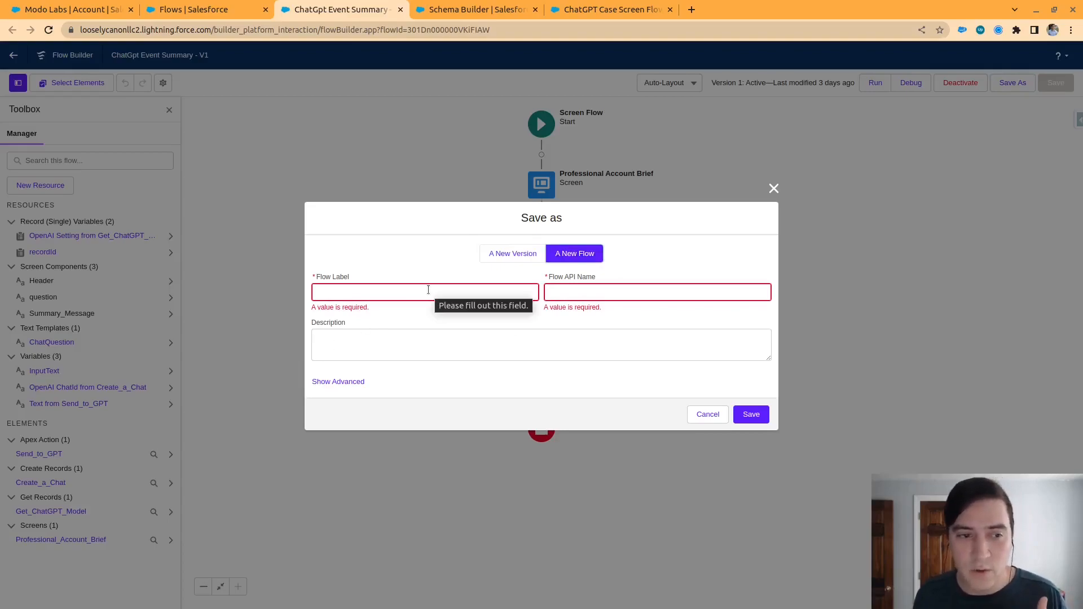
{"action": "left_click", "coordinate": [771, 189]}
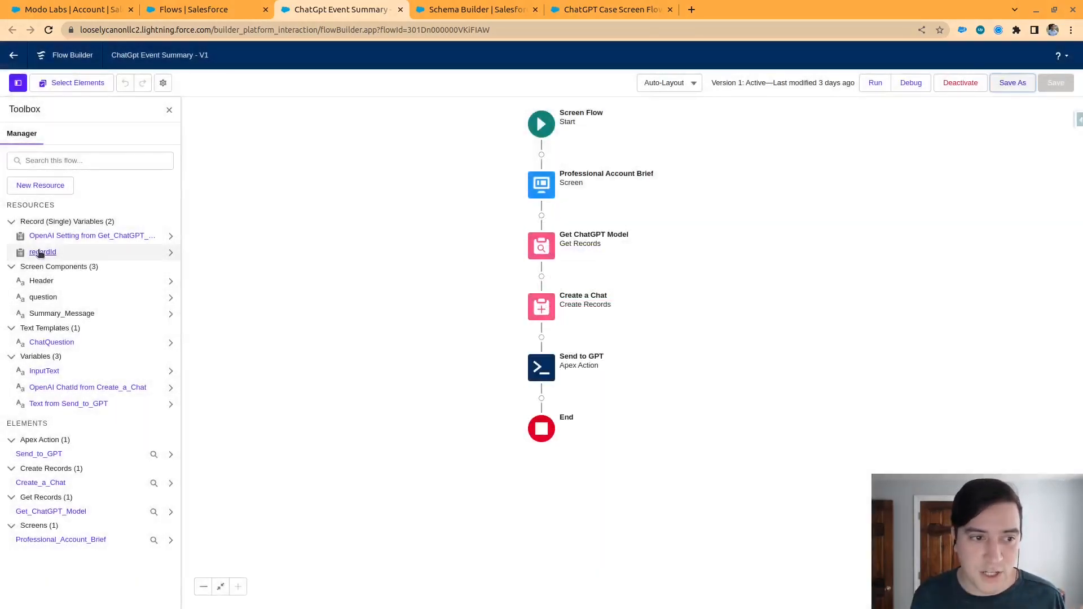
Inspect the event flow's recordId variable and ChatQuestion text template, closing each without changes
{"action": "left_click", "coordinate": [41, 252]}
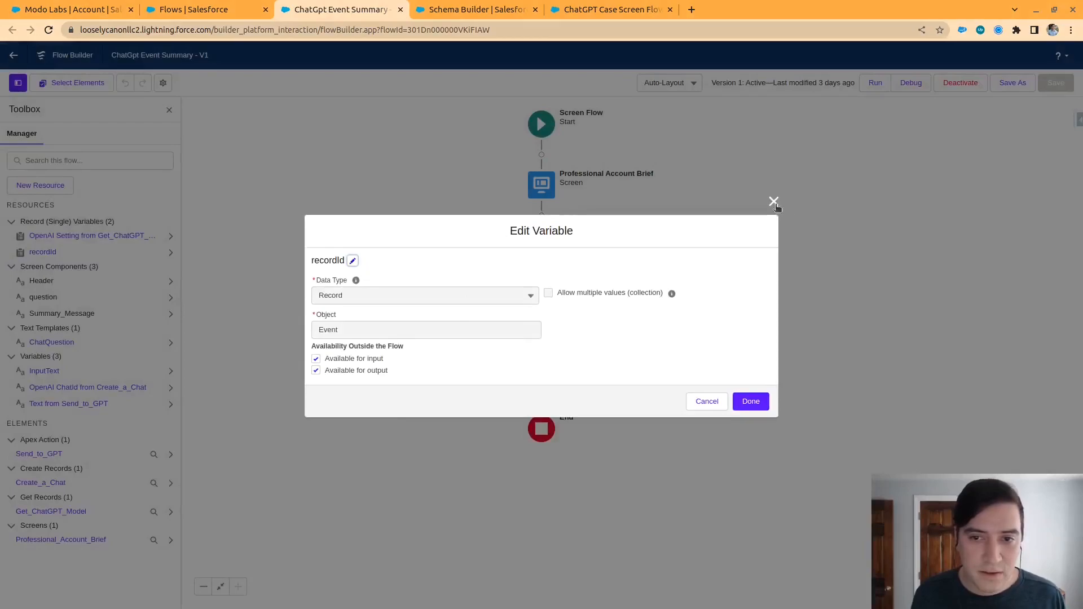
{"action": "left_click", "coordinate": [773, 202]}
{"action": "left_click", "coordinate": [49, 328]}
{"action": "left_click", "coordinate": [48, 329]}
{"action": "left_click", "coordinate": [49, 342]}
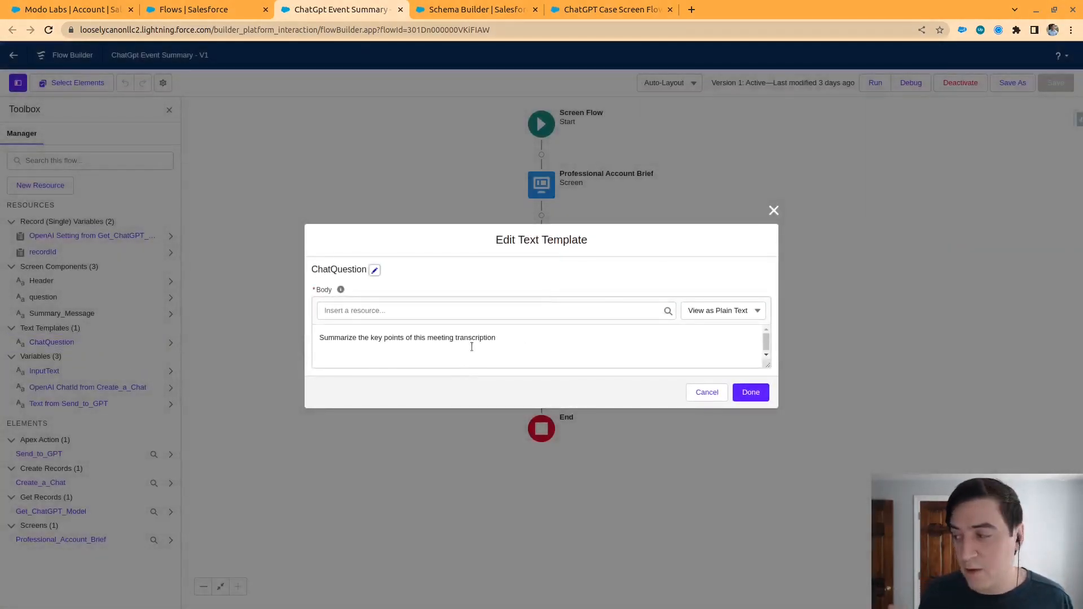
{"action": "left_click", "coordinate": [773, 210]}
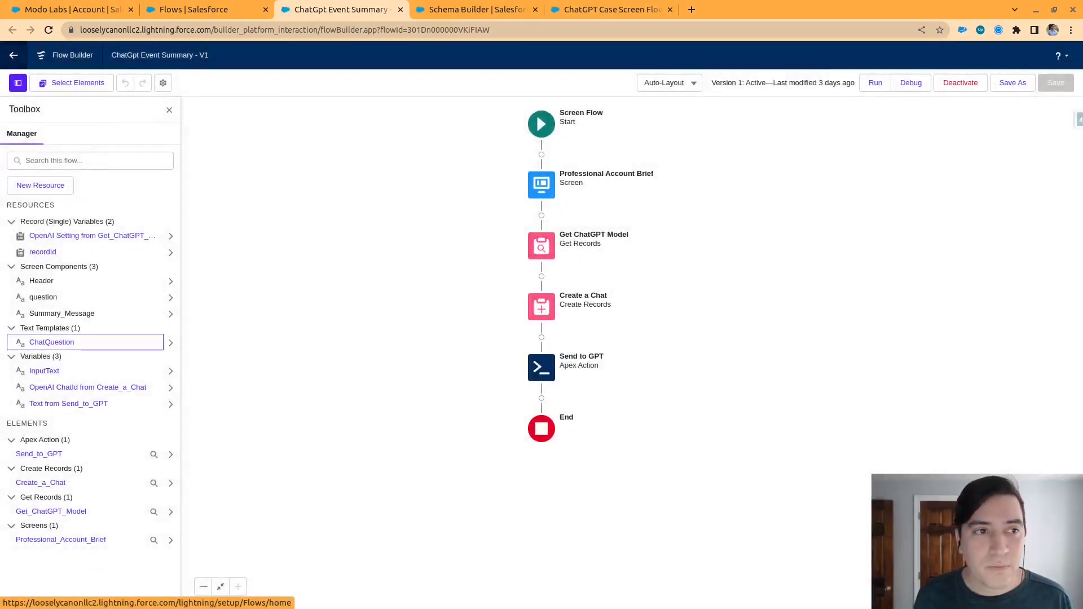
Create a new Autolaunched Flow (No Trigger) from the flows list
{"action": "left_click", "coordinate": [194, 11]}
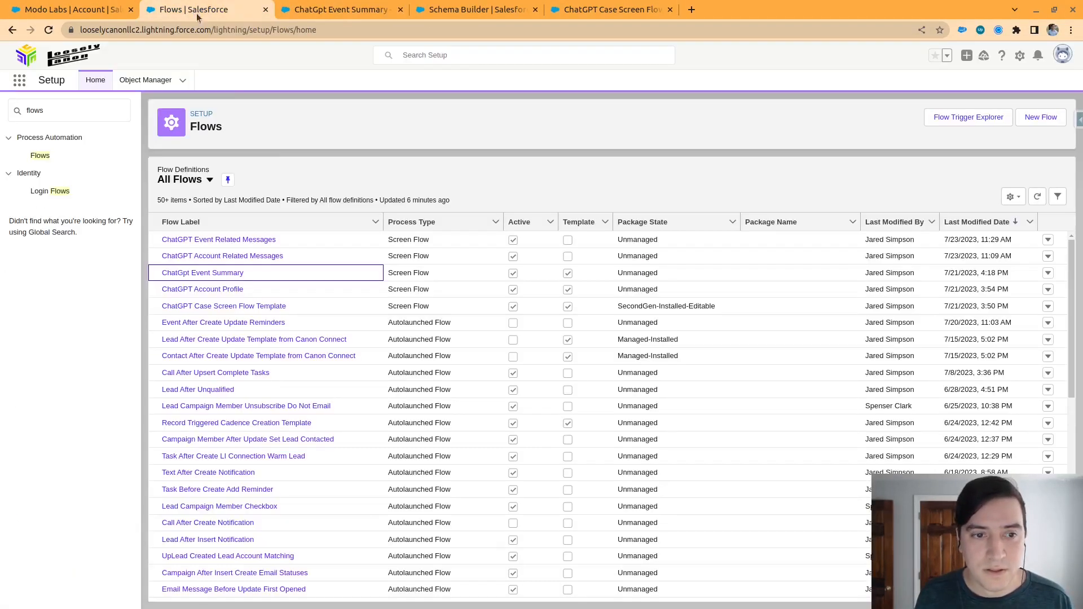
{"action": "left_click_drag", "start_coordinate": [388, 273], "coordinate": [430, 290]}
{"action": "left_click", "coordinate": [392, 306]}
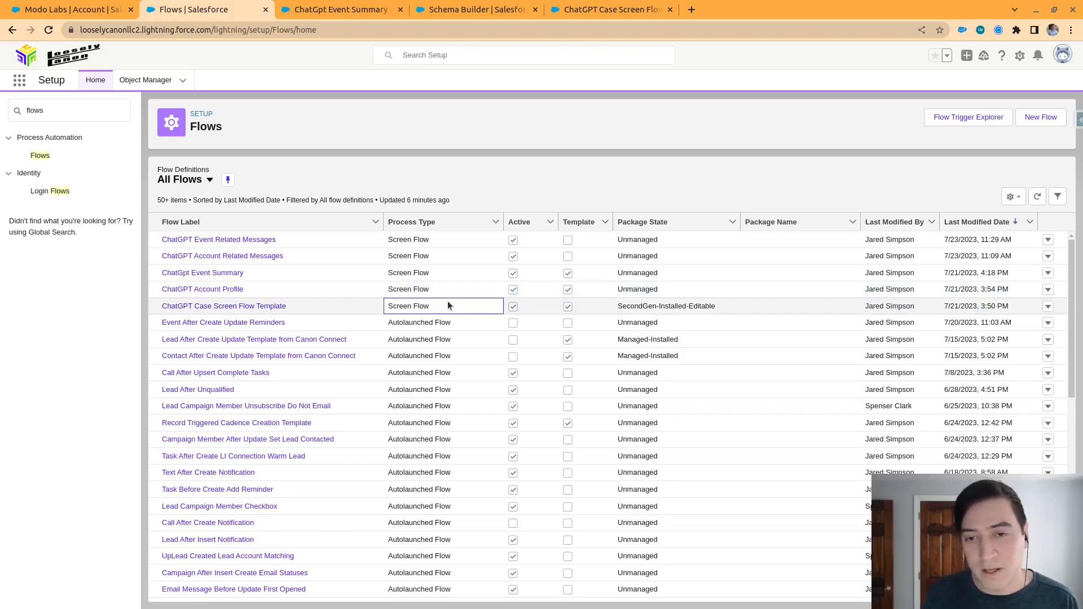
{"action": "left_click", "coordinate": [1040, 119]}
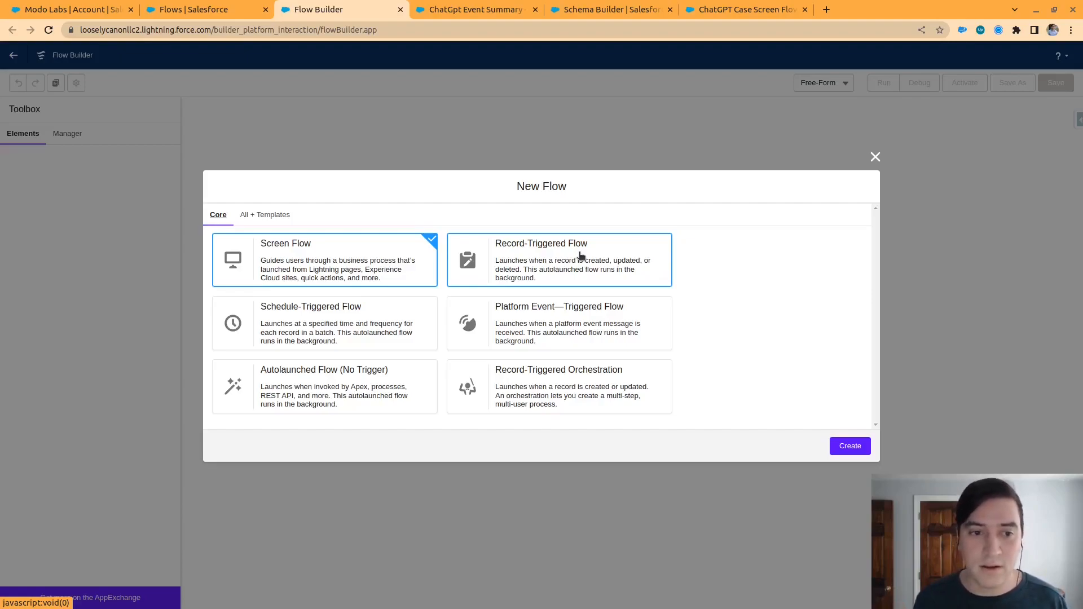
{"action": "left_click", "coordinate": [306, 399]}
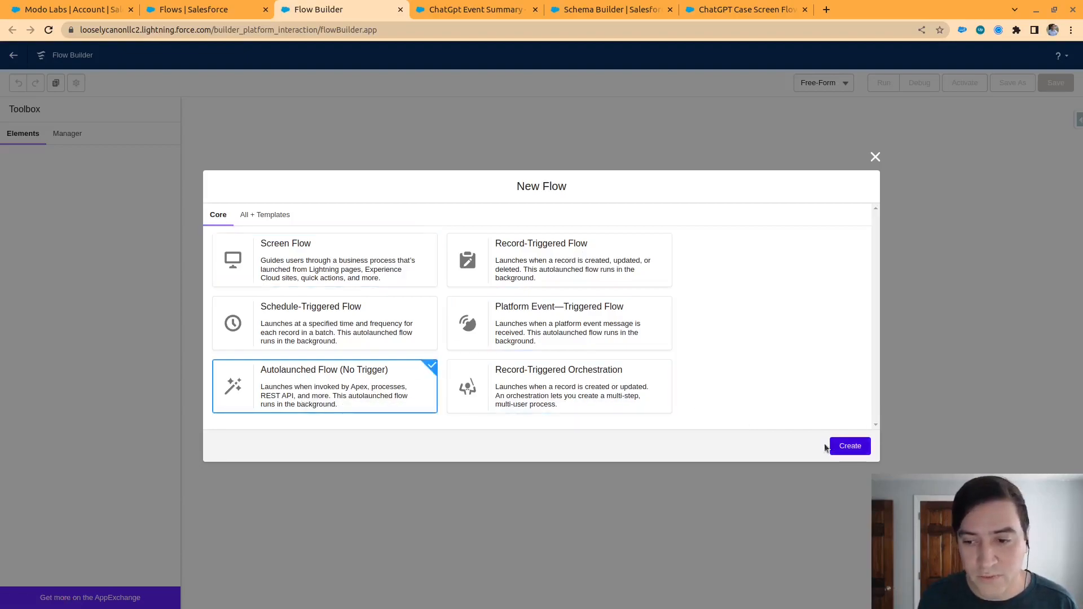
{"action": "left_click", "coordinate": [843, 447]}
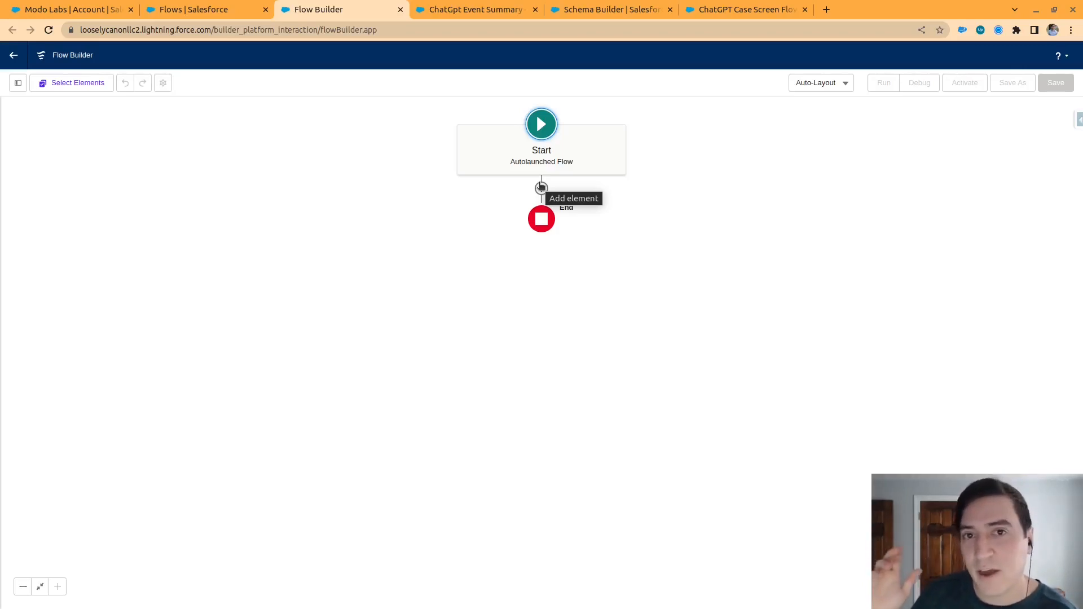
Review the Key Point Summary prompt and its full transcription on the Modo Labs account's Meeting event
{"action": "left_click", "coordinate": [30, 7]}
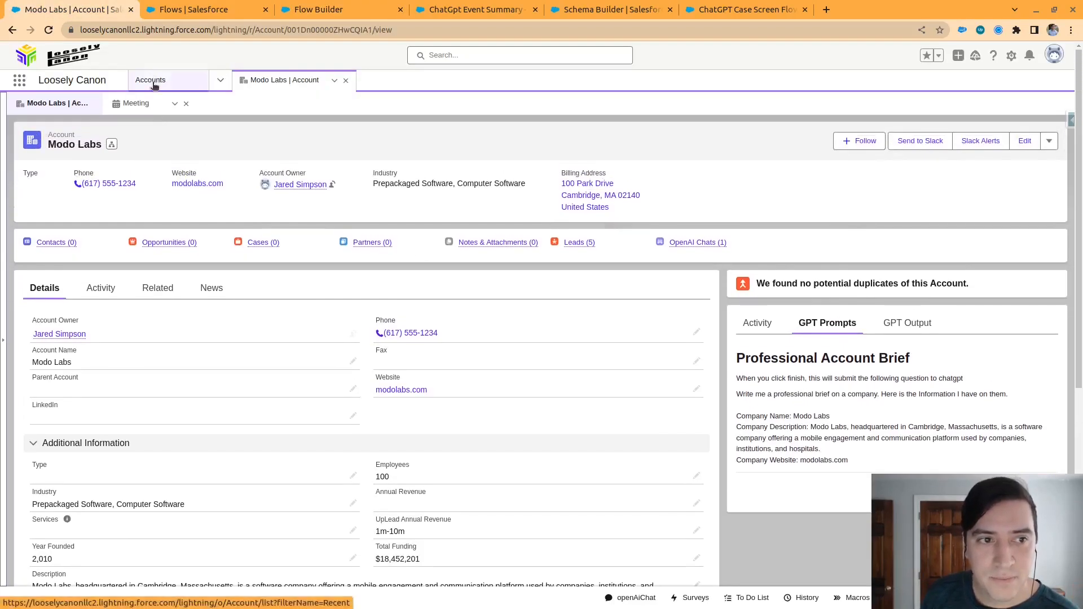
{"action": "left_click", "coordinate": [138, 103]}
{"action": "scroll", "coordinate": [298, 414], "scroll_direction": "down", "scroll_amount": 1}
{"action": "scroll", "coordinate": [298, 415], "scroll_direction": "down", "scroll_amount": 7}
{"action": "scroll", "coordinate": [439, 358], "scroll_direction": "up", "scroll_amount": 1}
{"action": "scroll", "coordinate": [439, 358], "scroll_direction": "up", "scroll_amount": 10}
{"action": "left_click", "coordinate": [53, 239]}
{"action": "scroll", "coordinate": [292, 215], "scroll_direction": "down", "scroll_amount": 3}
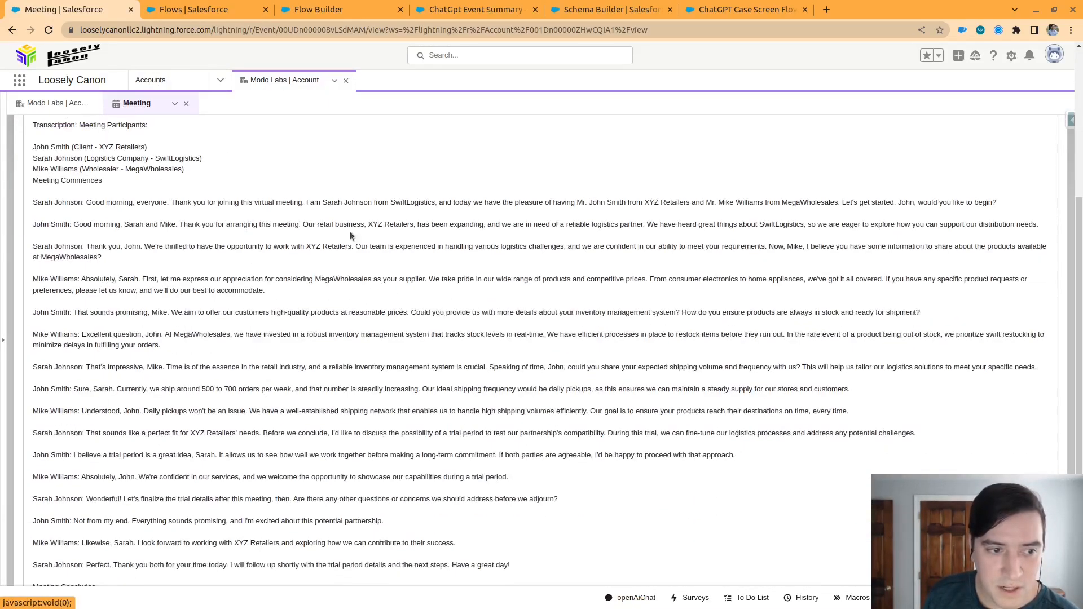
{"action": "scroll", "coordinate": [484, 427], "scroll_direction": "down", "scroll_amount": 3}
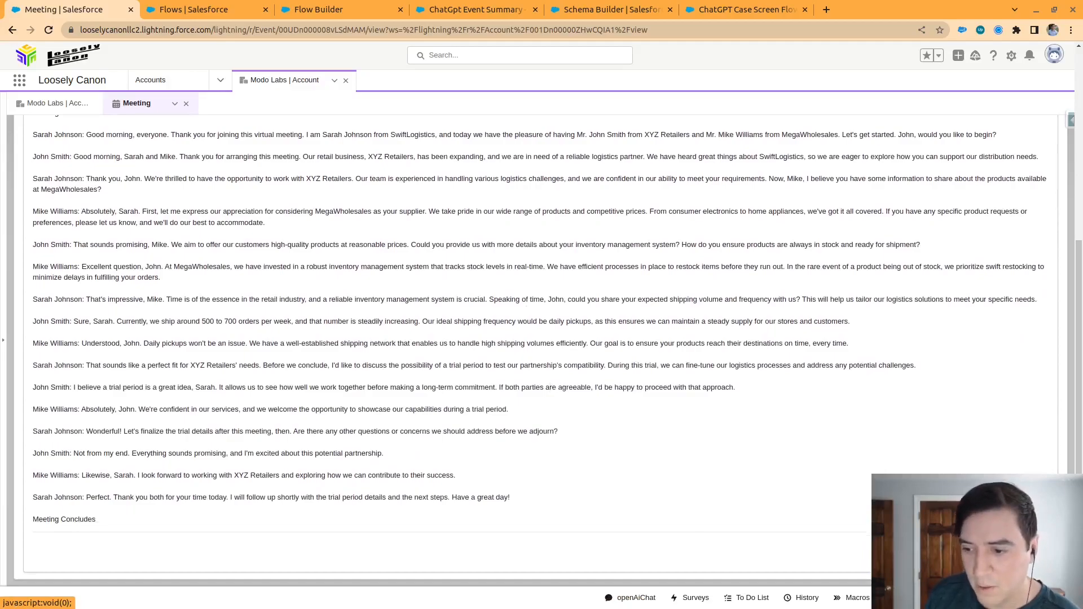
{"action": "scroll", "coordinate": [684, 418], "scroll_direction": "up", "scroll_amount": 6}
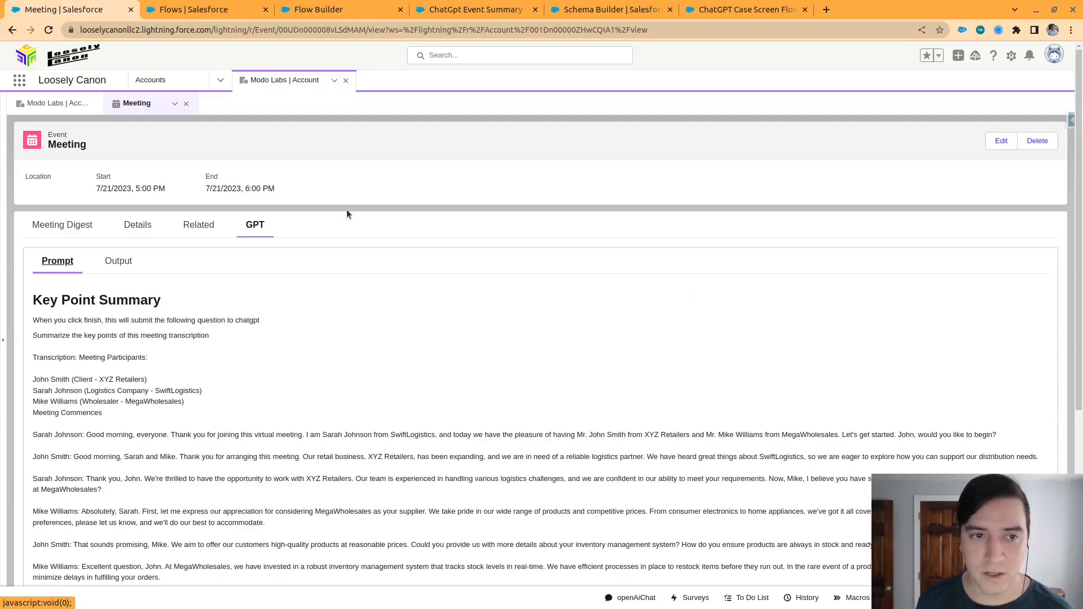
Return to the new autolaunched flow and browse the elements that can be added after Start
{"action": "left_click", "coordinate": [730, 8]}
{"action": "left_click", "coordinate": [609, 9]}
{"action": "left_click", "coordinate": [445, 12]}
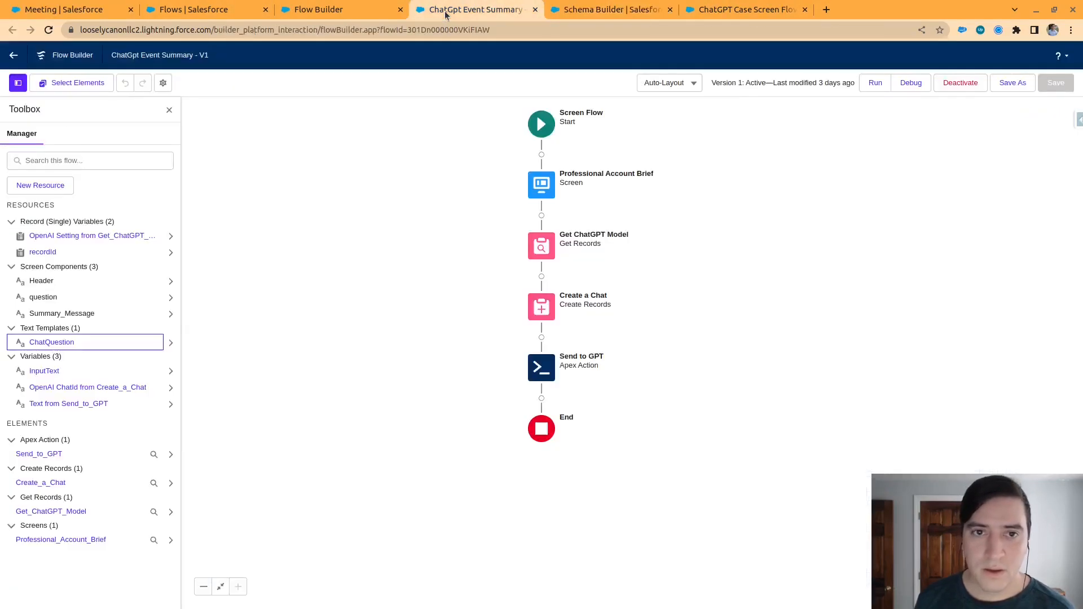
{"action": "left_click", "coordinate": [314, 10]}
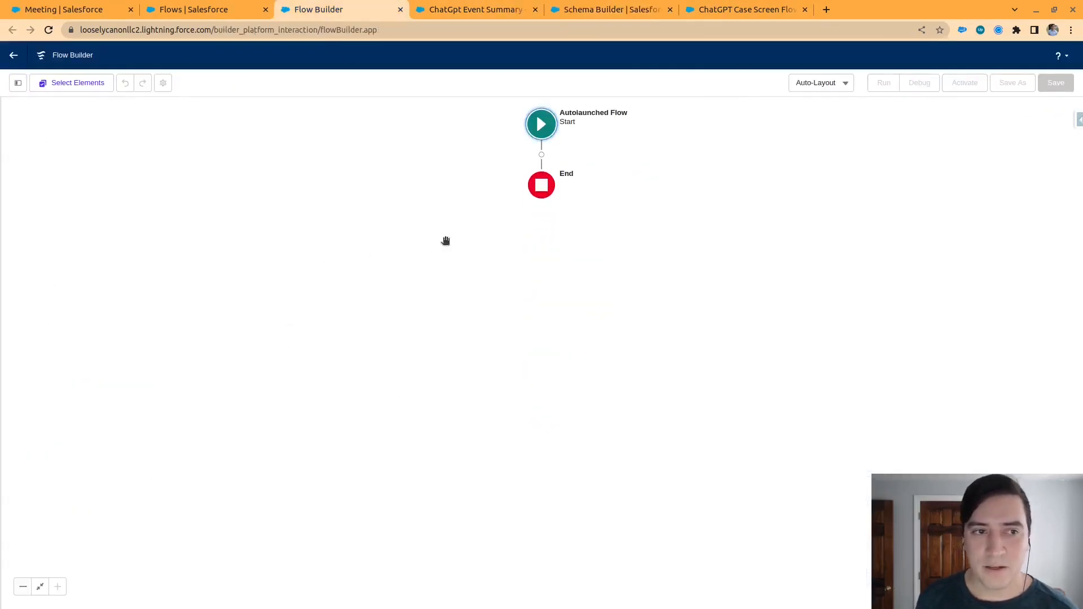
{"action": "left_click", "coordinate": [541, 155]}
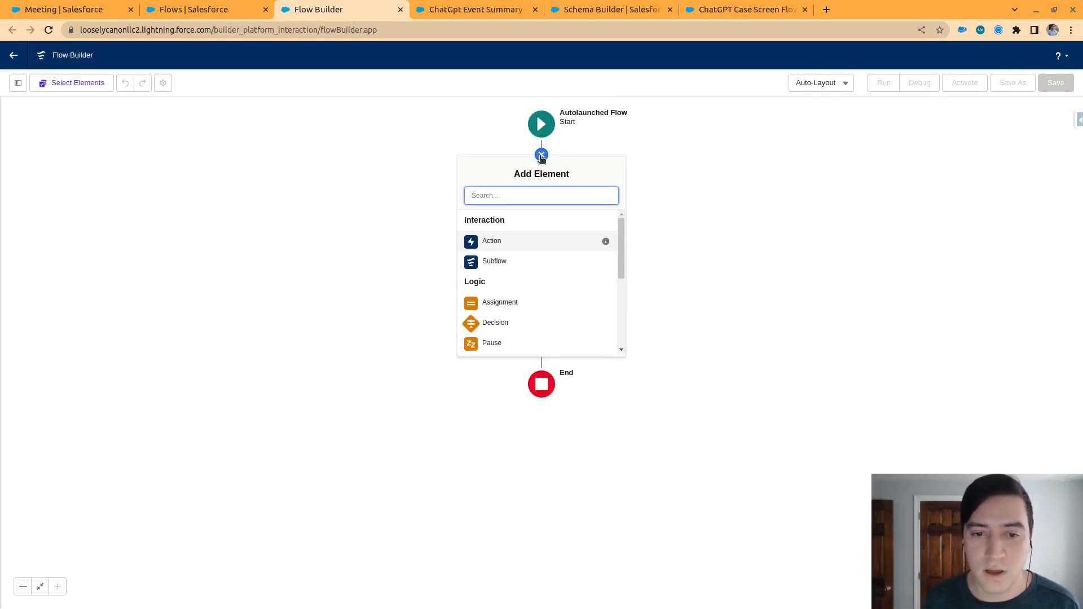
{"action": "scroll", "coordinate": [538, 333], "scroll_direction": "down", "scroll_amount": 5}
{"action": "scroll", "coordinate": [538, 326], "scroll_direction": "up", "scroll_amount": 5}
Start a new Variable resource in the autolaunched flow with the API name recordId
{"action": "left_click", "coordinate": [18, 83]}
{"action": "left_click", "coordinate": [54, 186]}
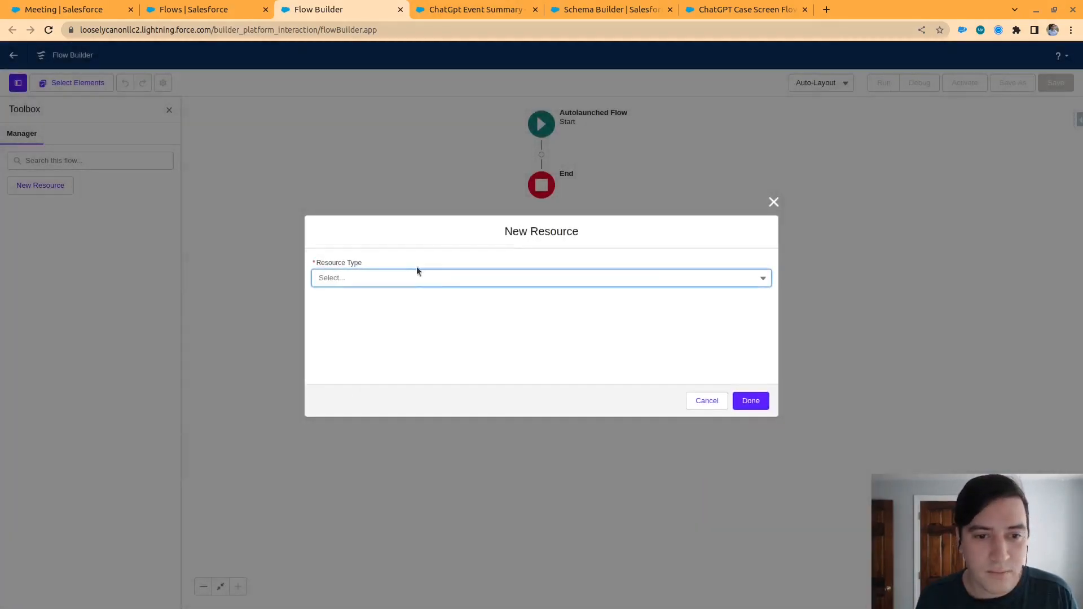
{"action": "left_click", "coordinate": [418, 277]}
{"action": "left_click", "coordinate": [407, 310]}
{"action": "left_click", "coordinate": [365, 299]}
{"action": "type", "text": "record"}
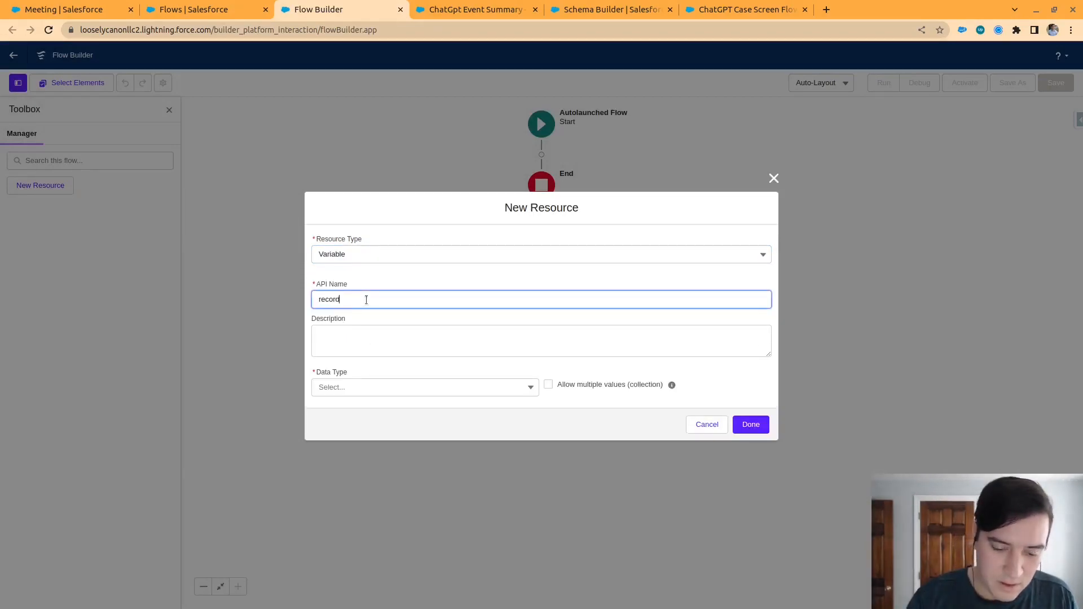
{"action": "right_click", "coordinate": [366, 299]}
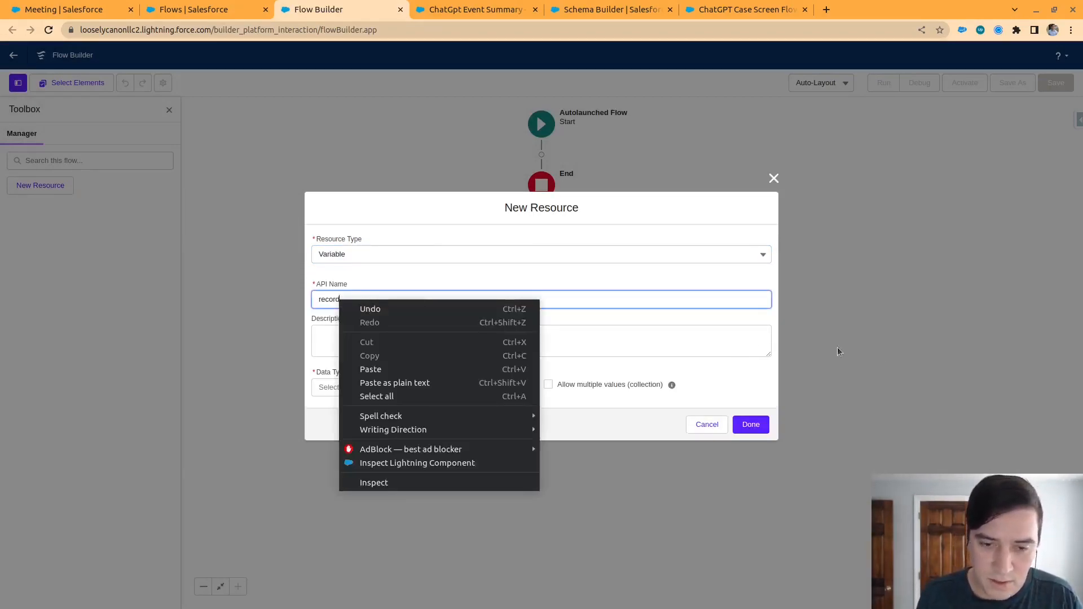
{"action": "left_click", "coordinate": [582, 297]}
Set the recordId variable's data type to Record and make it available for input and output
{"action": "left_click", "coordinate": [508, 387]}
{"action": "left_click", "coordinate": [472, 428]}
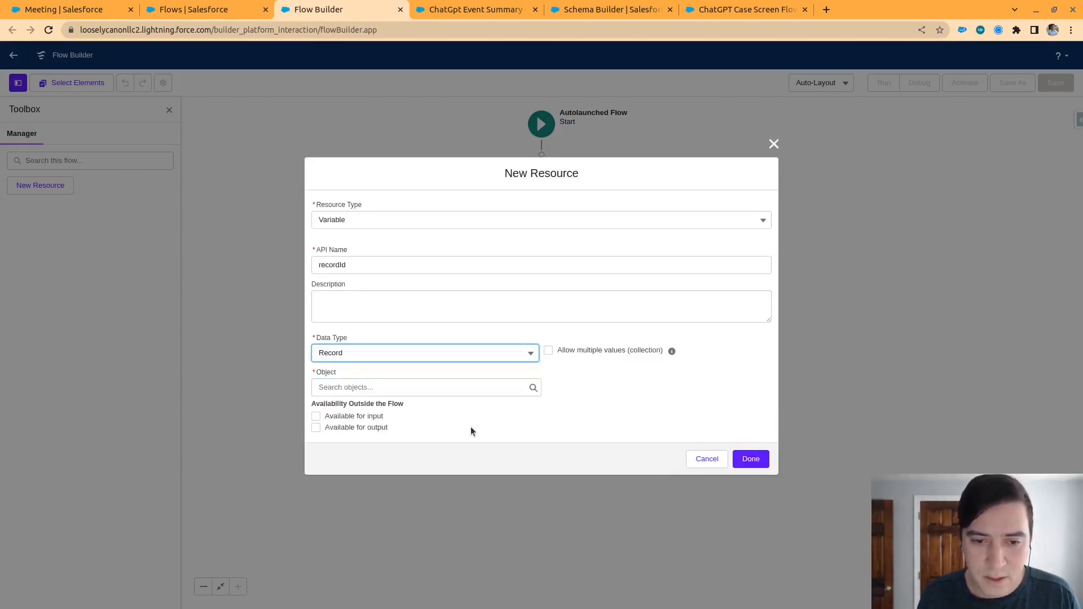
{"action": "left_click", "coordinate": [377, 418]}
{"action": "left_click", "coordinate": [381, 427]}
Assign the Event object to the recordId variable and finish creating the resource
{"action": "left_click", "coordinate": [395, 389]}
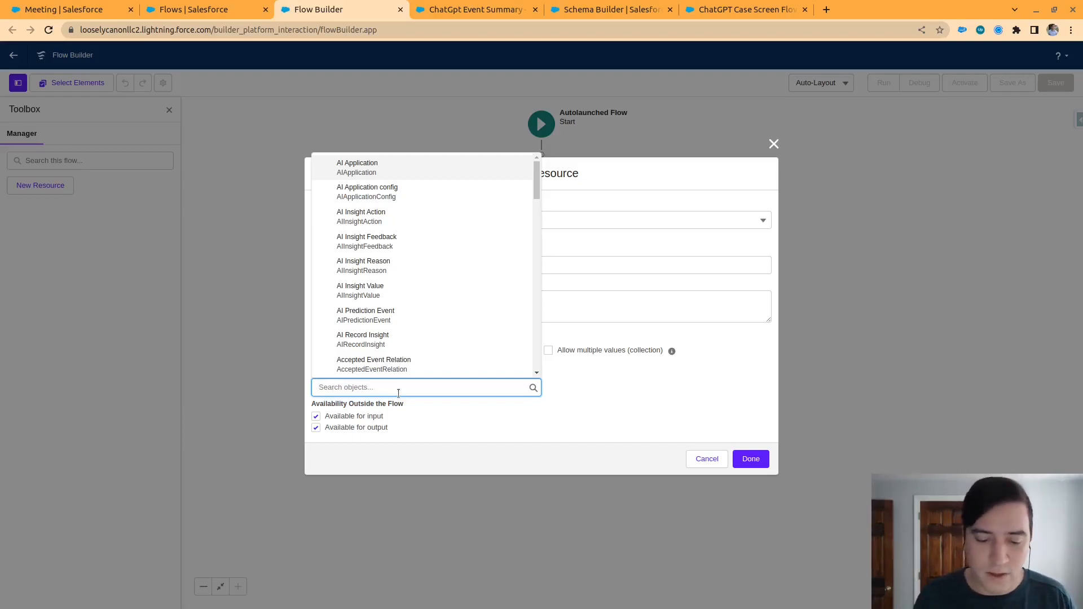
{"action": "type", "text": "Event"}
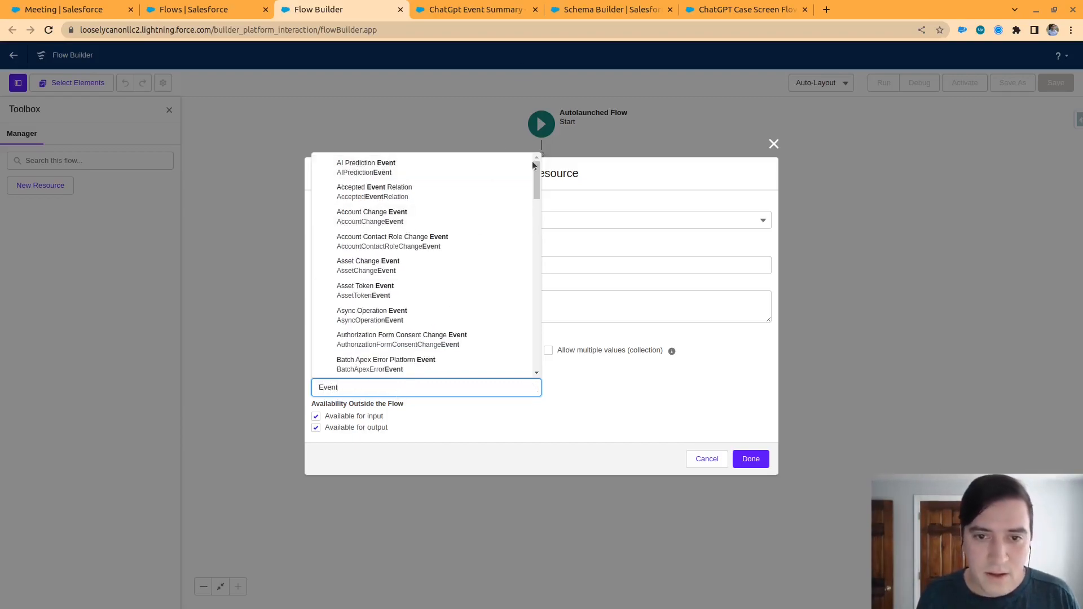
{"action": "left_click_drag", "start_coordinate": [535, 174], "coordinate": [522, 524]}
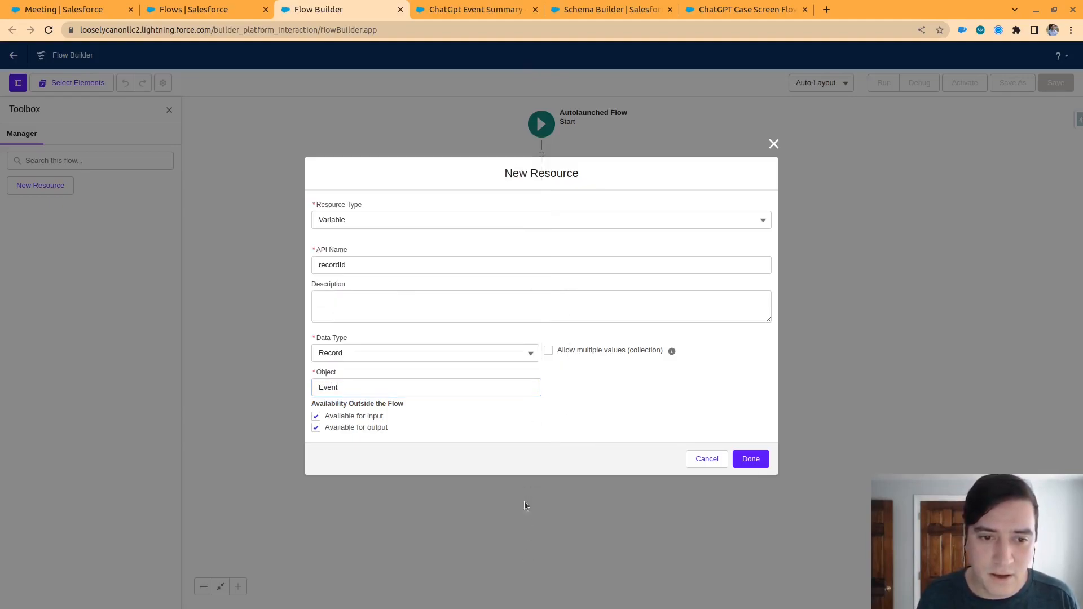
{"action": "left_click", "coordinate": [409, 382]}
{"action": "left_click_drag", "start_coordinate": [536, 306], "coordinate": [536, 334]}
{"action": "left_click", "coordinate": [404, 299]}
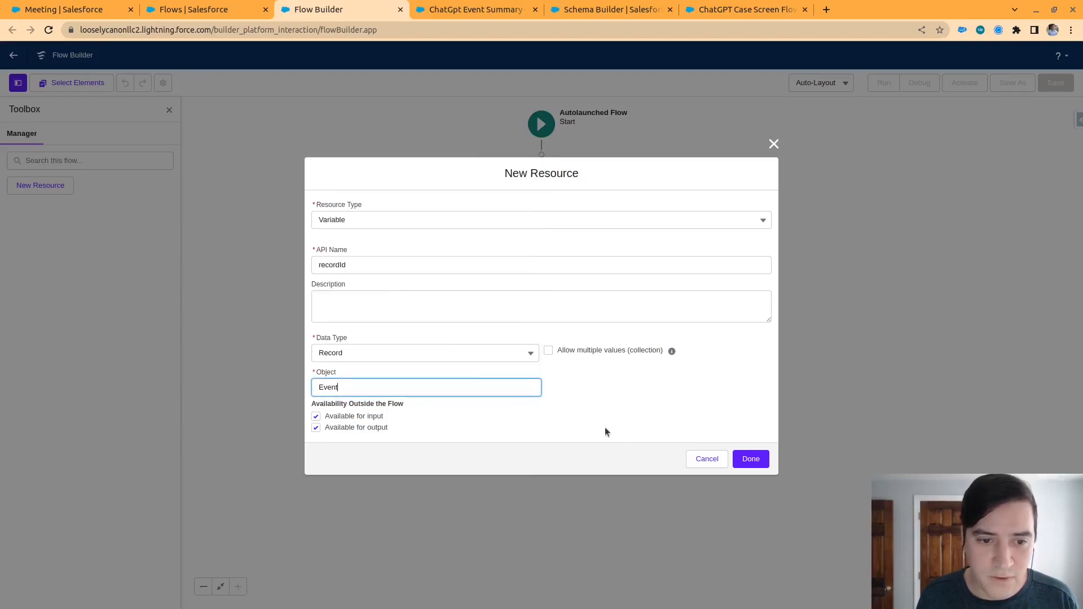
{"action": "left_click", "coordinate": [750, 459]}
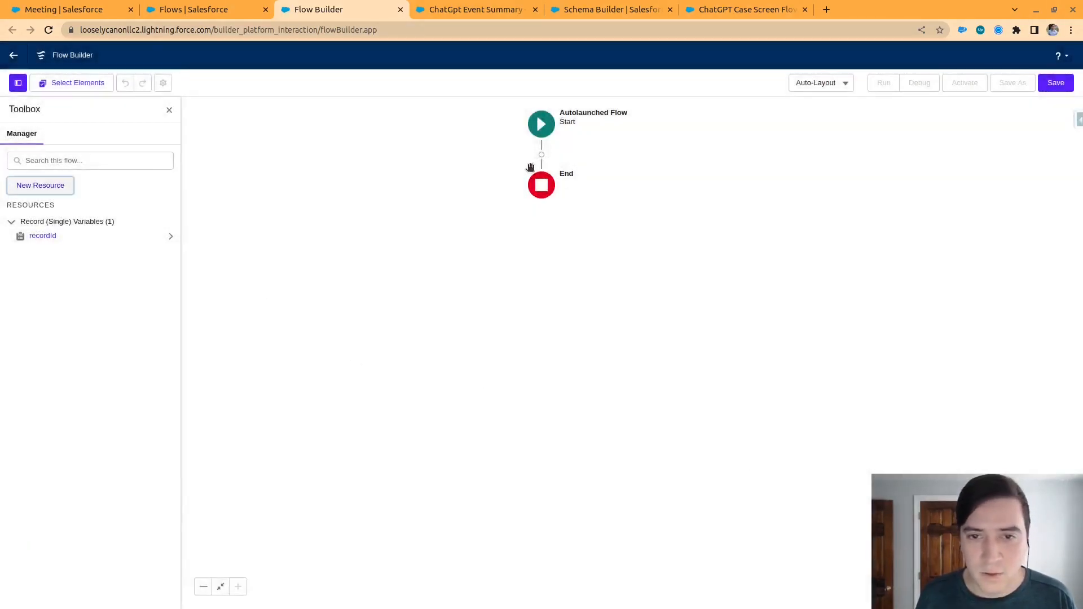
Reopen the autolaunched flow's list of addable elements, and check the event summary flow's screen element and OpenAI Setting resource for comparison
{"action": "left_click", "coordinate": [541, 155]}
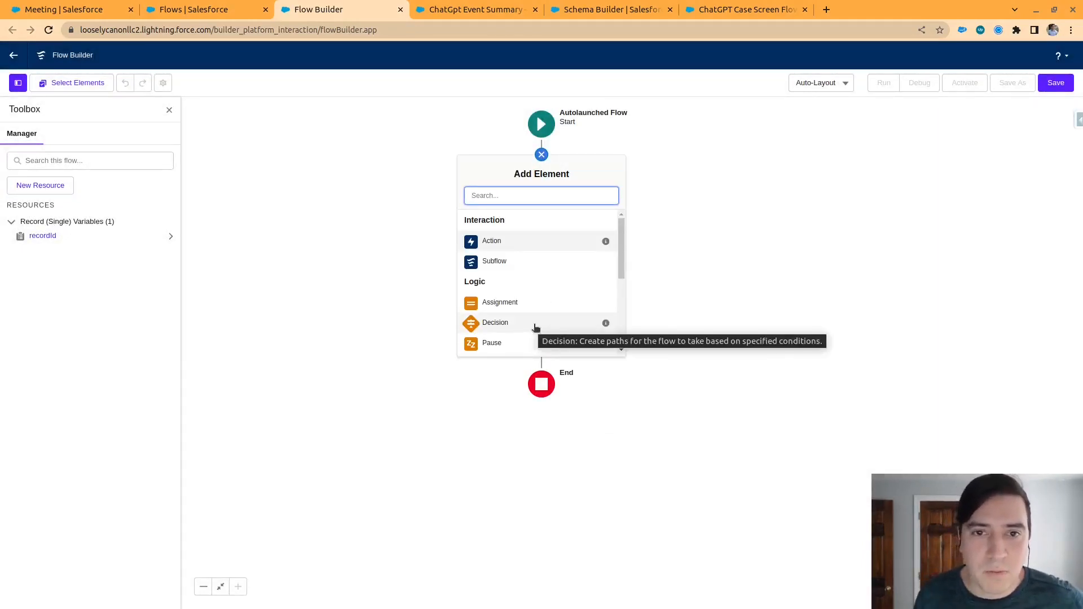
{"action": "left_click", "coordinate": [465, 14]}
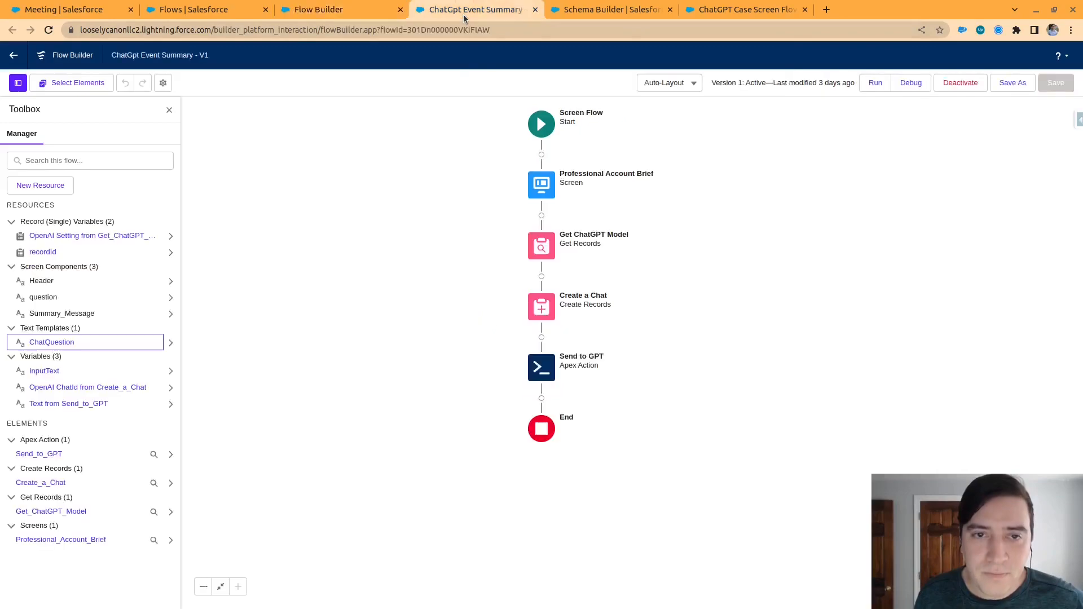
{"action": "left_click", "coordinate": [541, 194]}
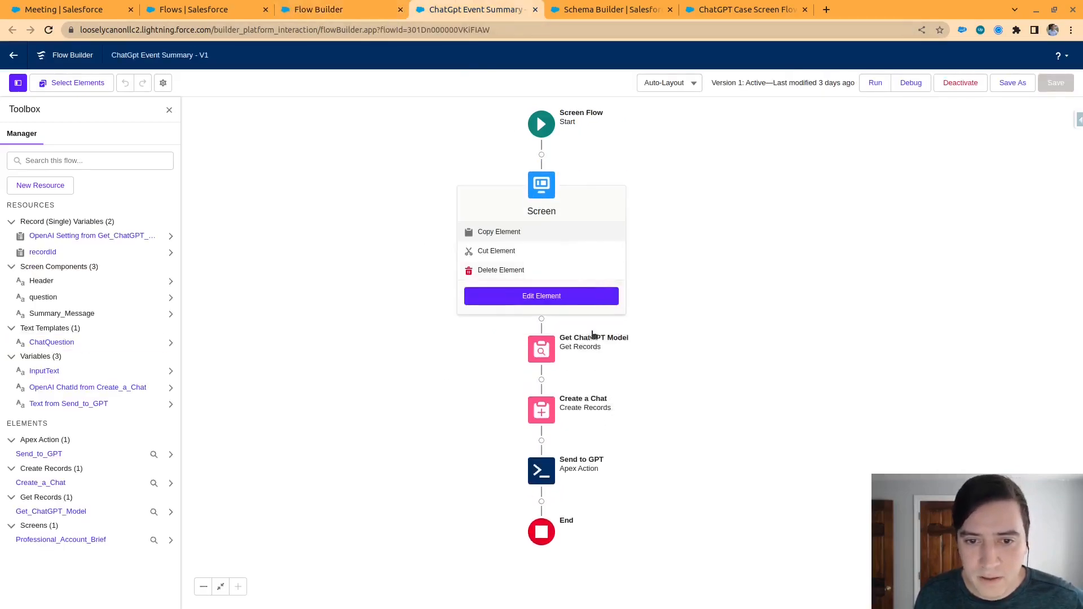
{"action": "left_click", "coordinate": [74, 236]}
{"action": "left_click", "coordinate": [773, 61]}
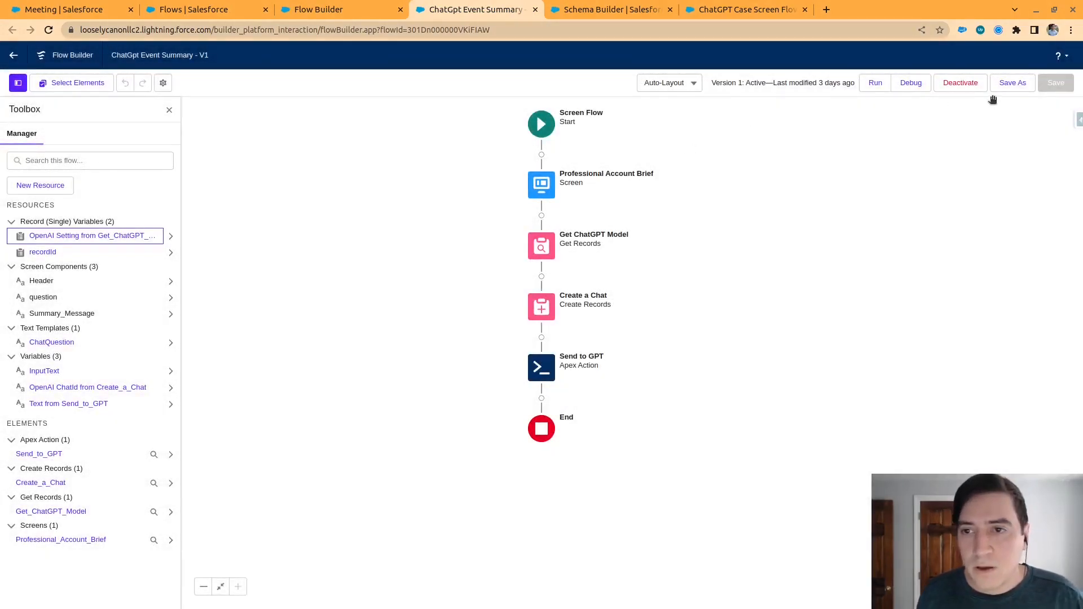
Start saving the ChatGpt Event Summary screen flow as a new flow, with the advanced settings shown
{"action": "left_click", "coordinate": [354, 19]}
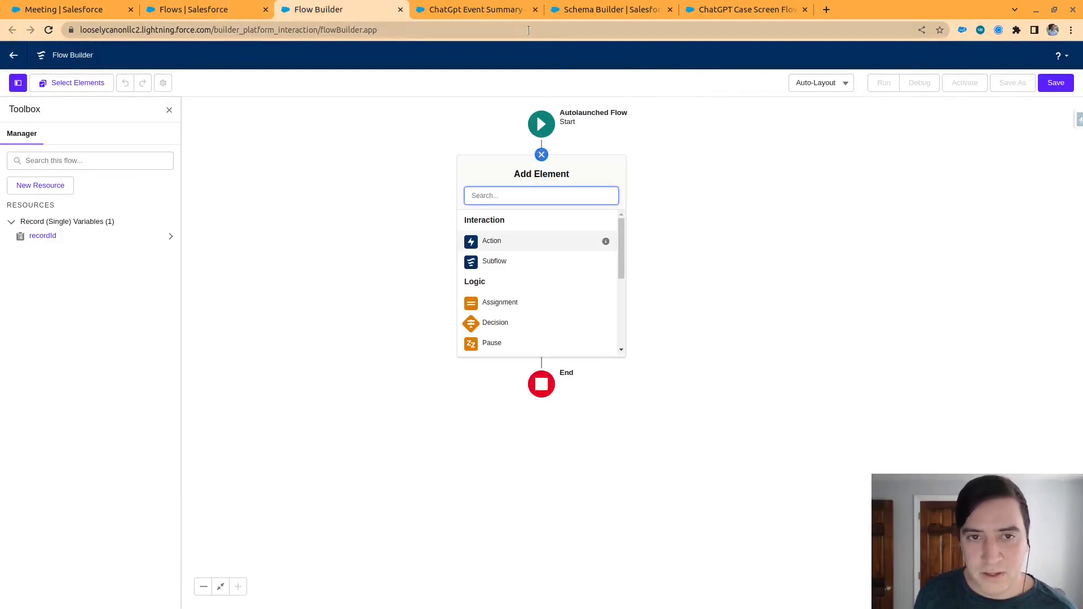
{"action": "left_click", "coordinate": [484, 9]}
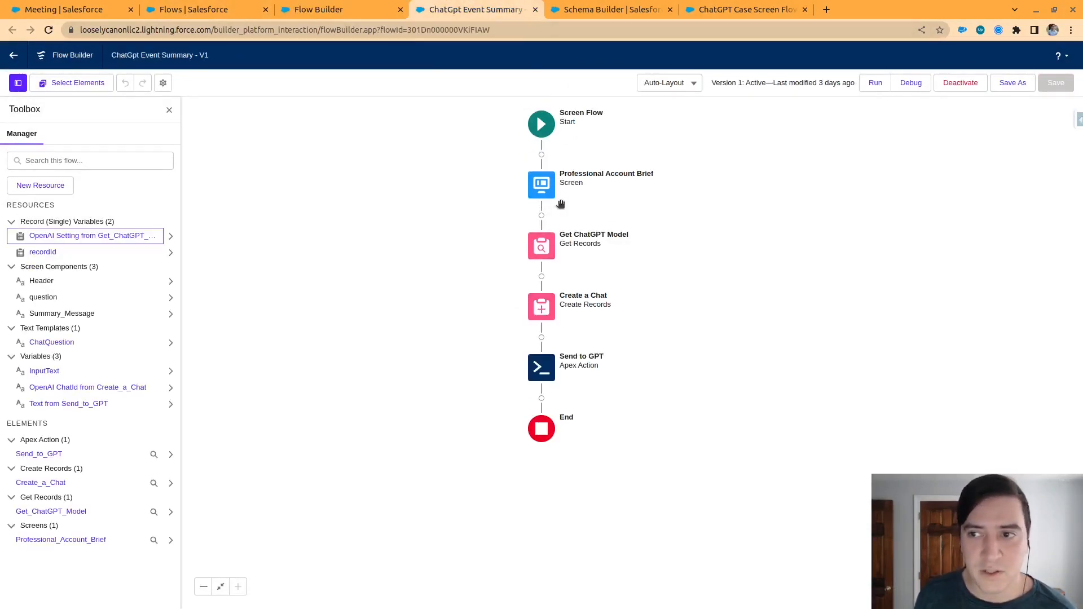
{"action": "left_click", "coordinate": [1012, 83]}
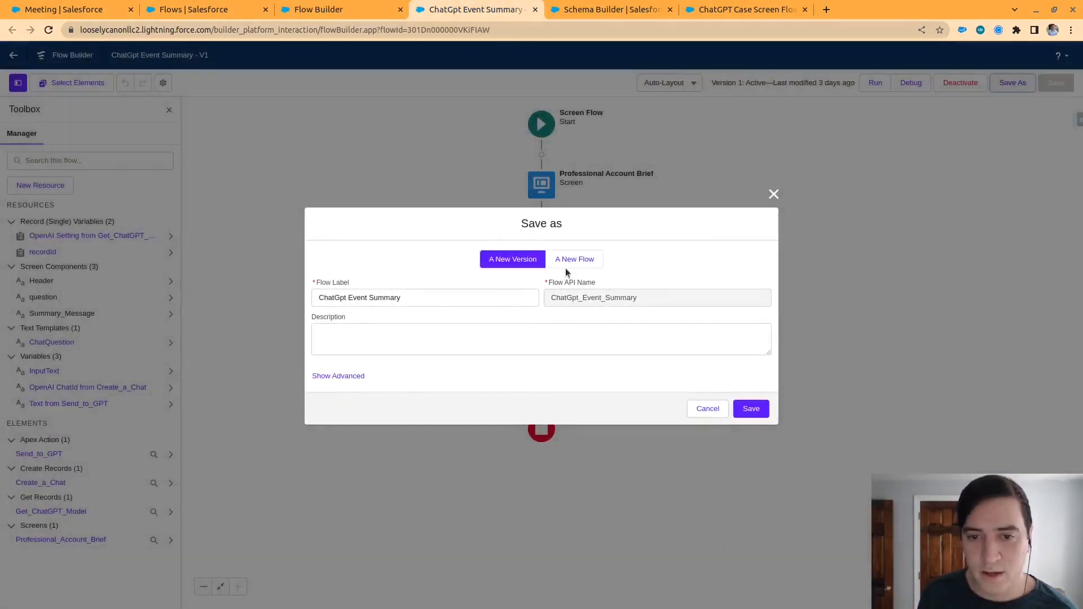
{"action": "left_click", "coordinate": [348, 375]}
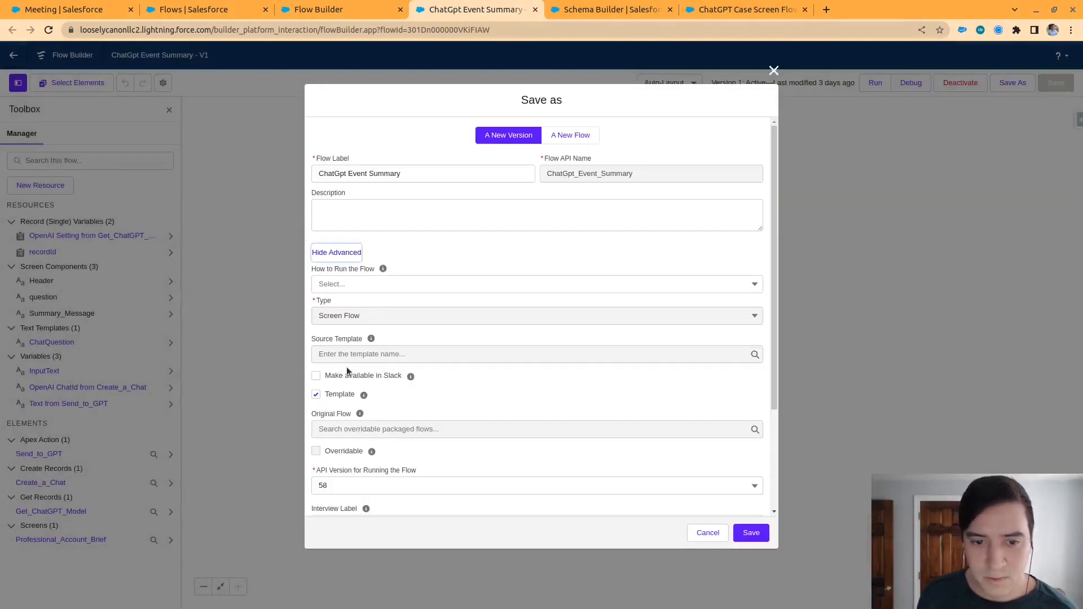
{"action": "scroll", "coordinate": [348, 372], "scroll_direction": "down", "scroll_amount": 3}
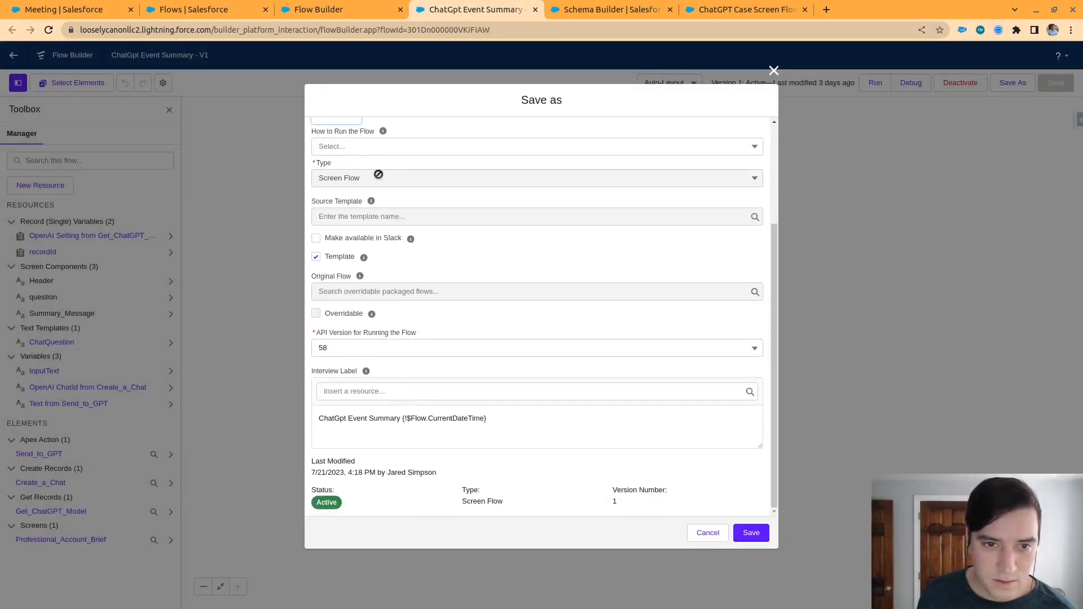
{"action": "scroll", "coordinate": [373, 181], "scroll_direction": "up", "scroll_amount": 3}
{"action": "left_click", "coordinate": [579, 140]}
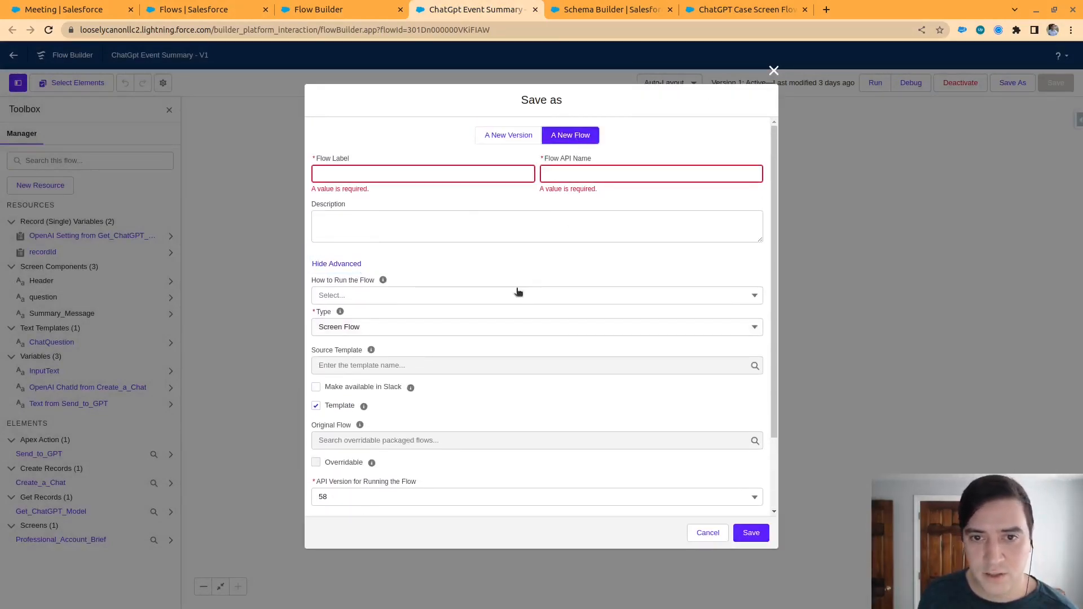
Set the new flow's type to Autolaunched Flow (No Trigger)
{"action": "left_click", "coordinate": [429, 173]}
{"action": "left_click", "coordinate": [469, 333]}
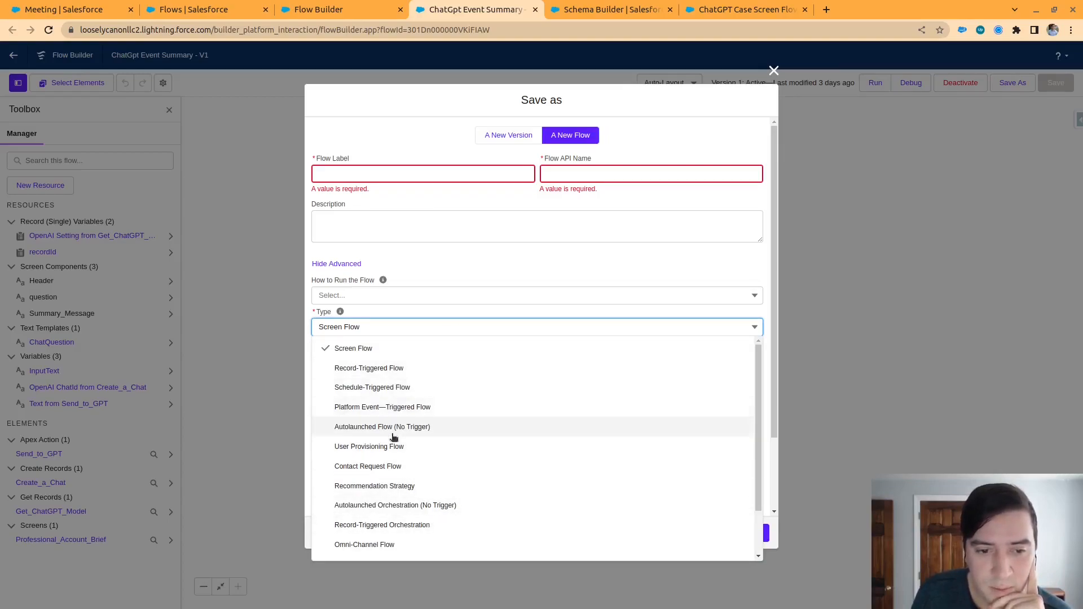
{"action": "scroll", "coordinate": [395, 434], "scroll_direction": "down", "scroll_amount": 2}
{"action": "left_click", "coordinate": [381, 372]}
Label the new flow "ChatGPT Event Summary Autolaunched", save the copy, and dismiss the error notice
{"action": "left_click", "coordinate": [397, 174]}
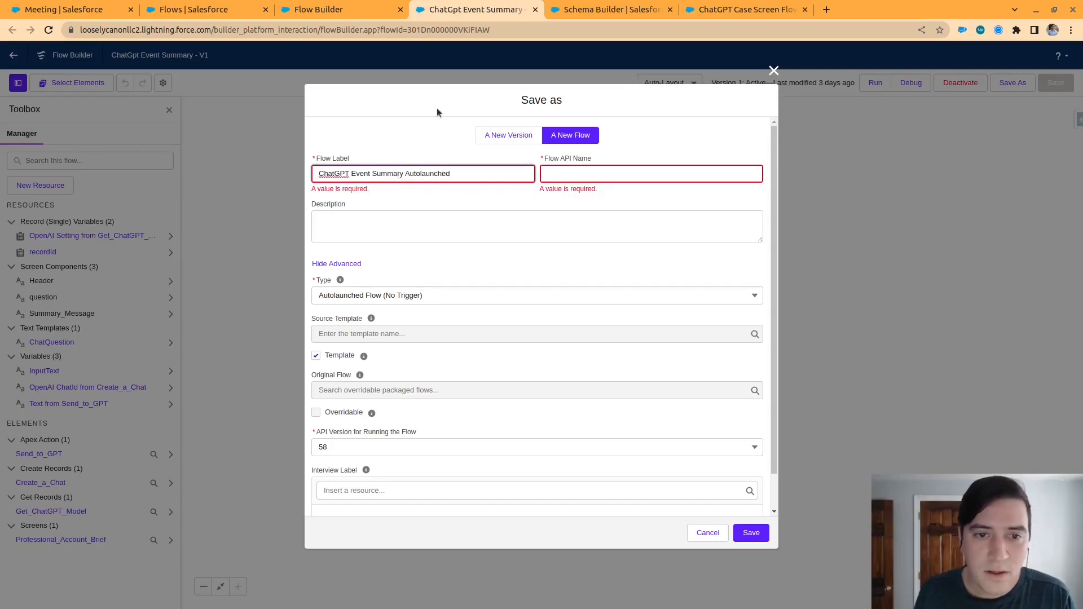
{"action": "left_click", "coordinate": [549, 226]}
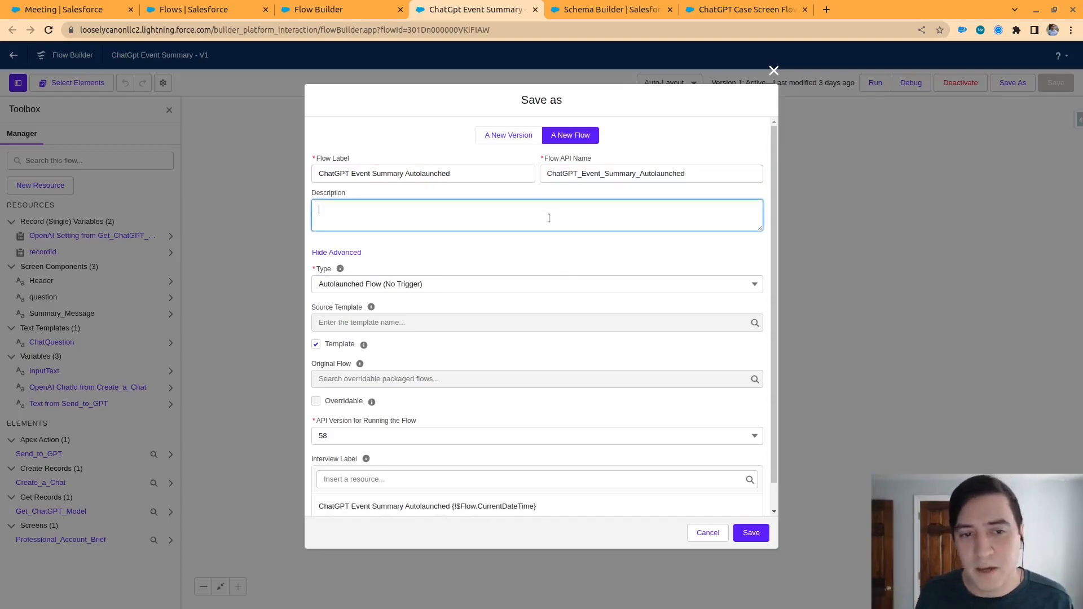
{"action": "scroll", "coordinate": [590, 258], "scroll_direction": "down", "scroll_amount": 1}
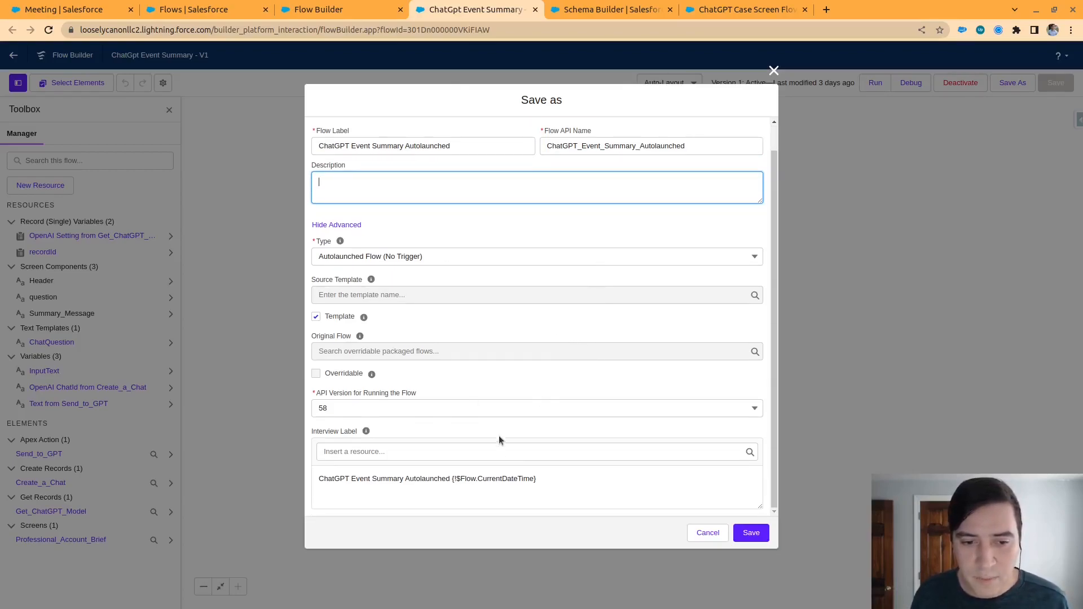
{"action": "scroll", "coordinate": [499, 437], "scroll_direction": "up", "scroll_amount": 1}
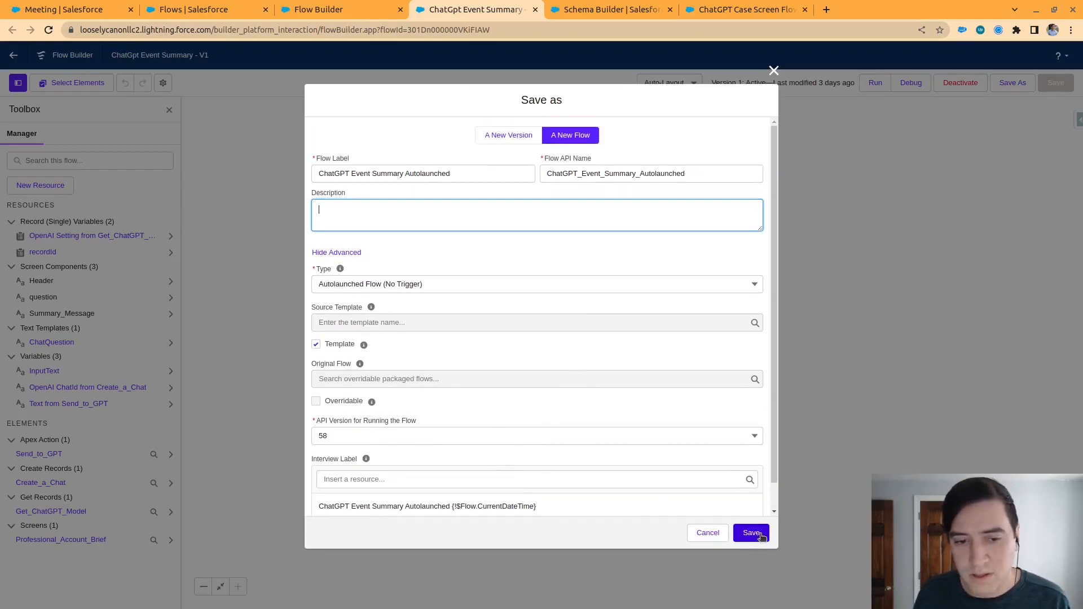
{"action": "left_click", "coordinate": [756, 533]}
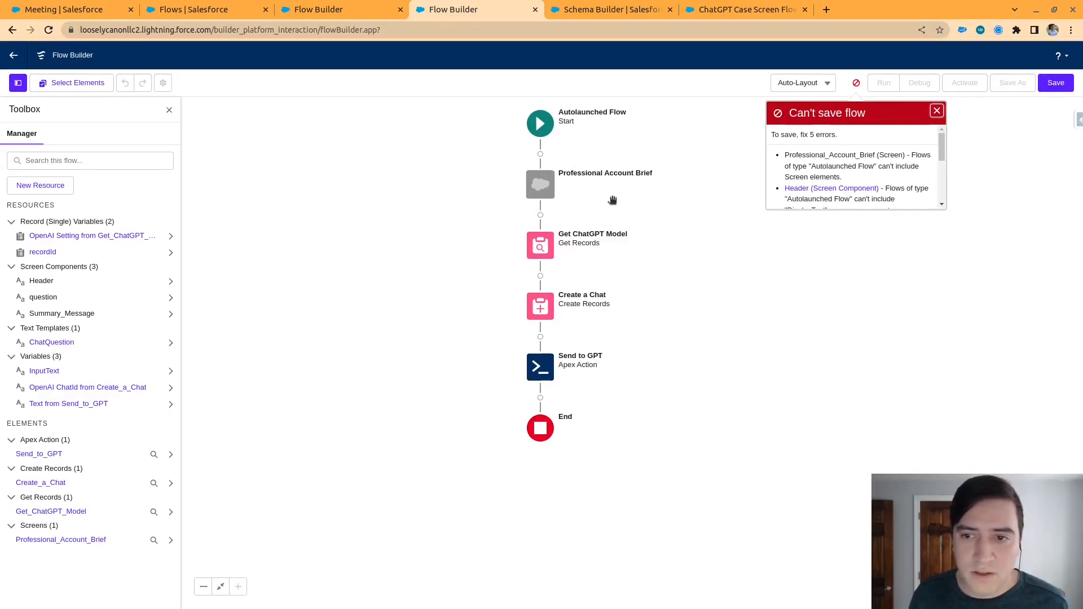
{"action": "left_click", "coordinate": [940, 112]}
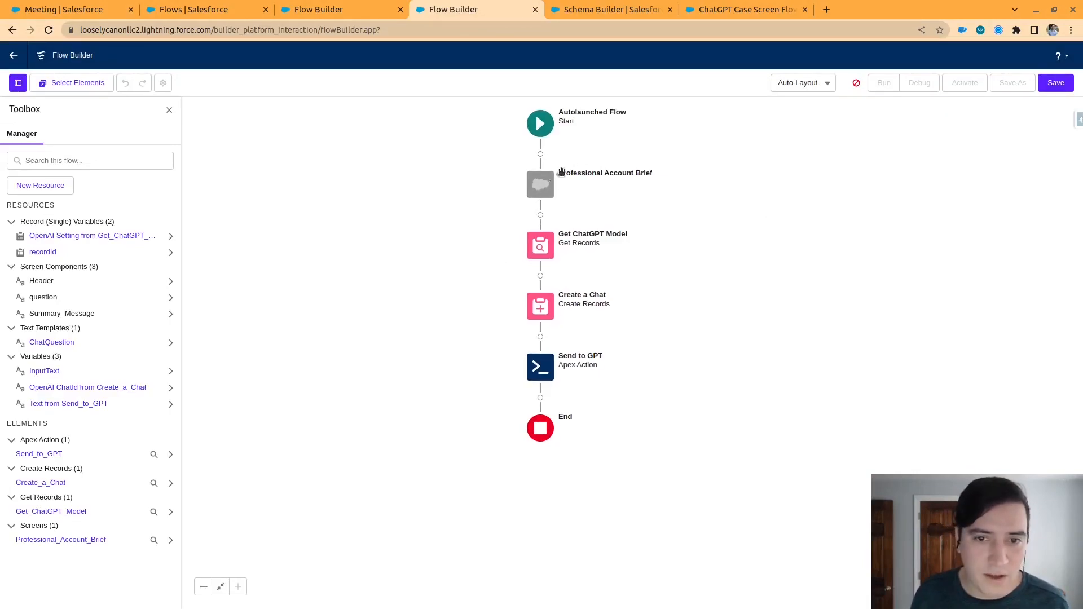
{"action": "left_click", "coordinate": [829, 84]}
{"action": "left_click", "coordinate": [958, 136]}
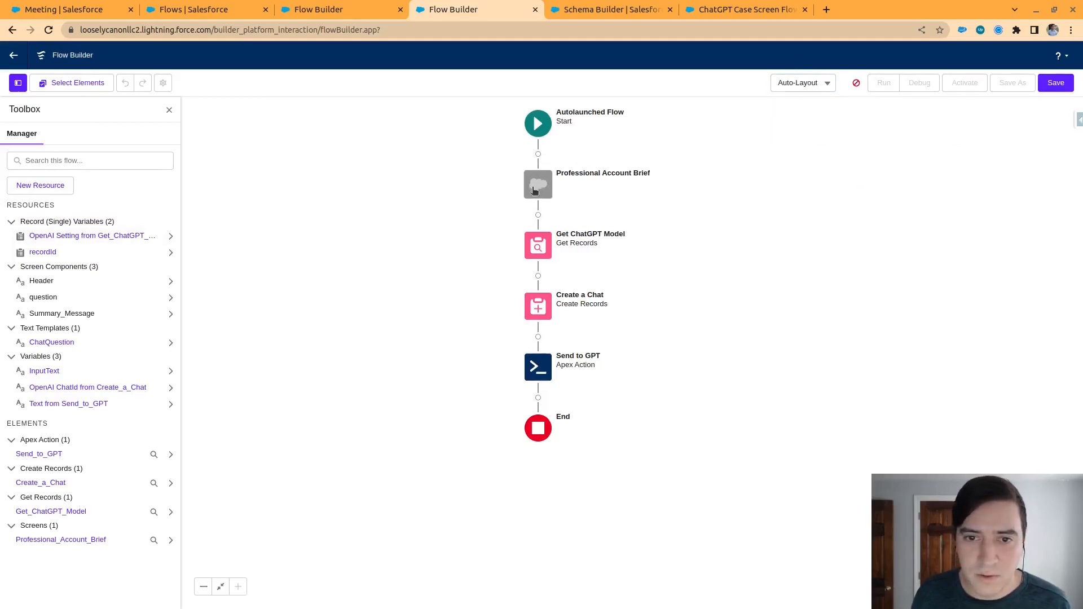
{"action": "left_click", "coordinate": [59, 82]}
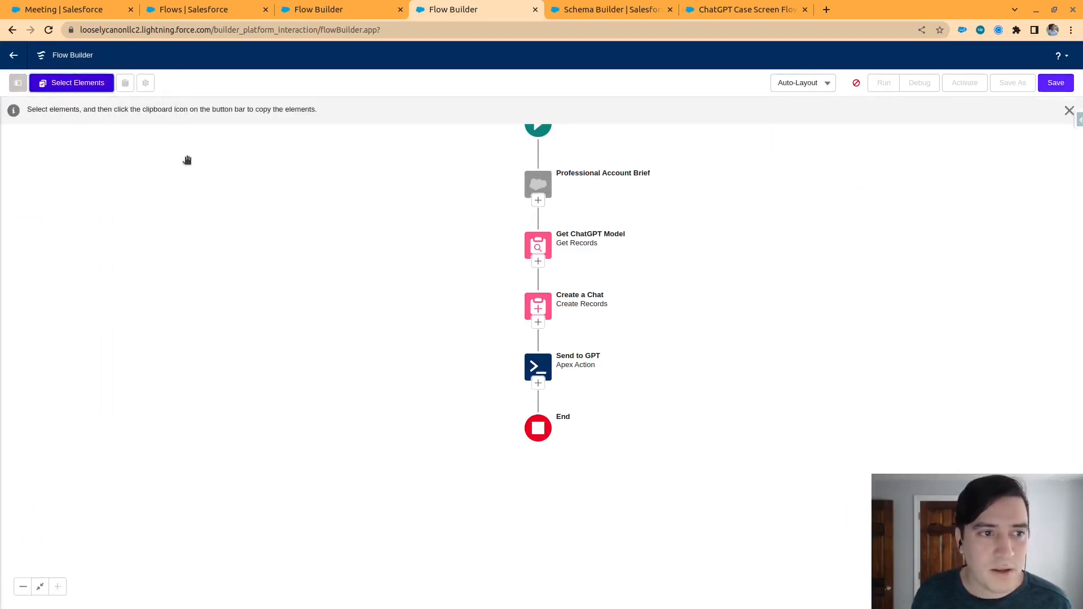
{"action": "left_click", "coordinate": [538, 201]}
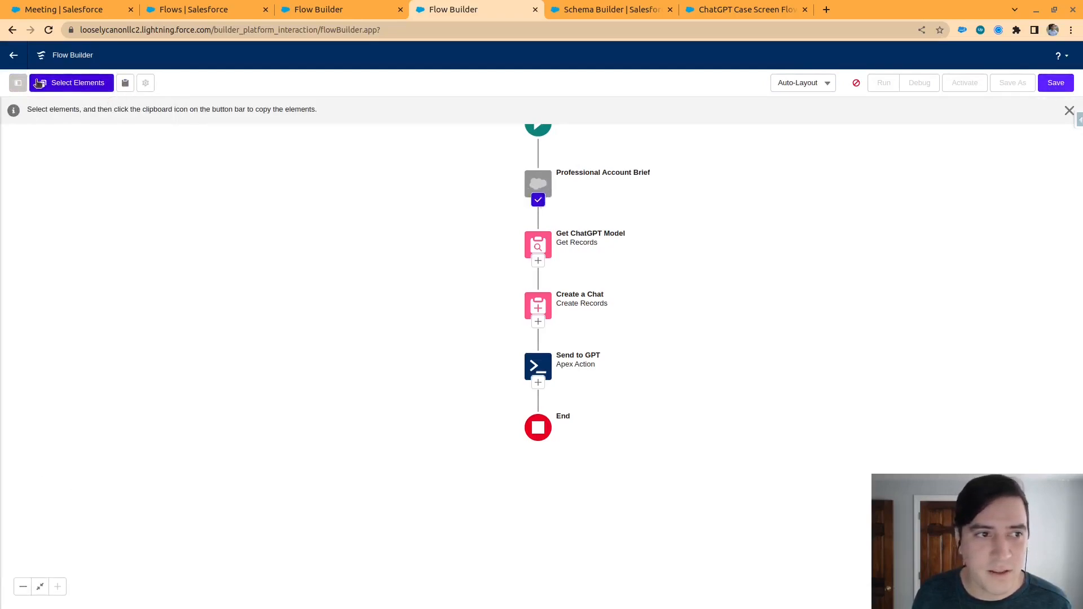
Switch the flow to Free-Form layout and delete the Professional Account Brief screen element
{"action": "left_click", "coordinate": [817, 86]}
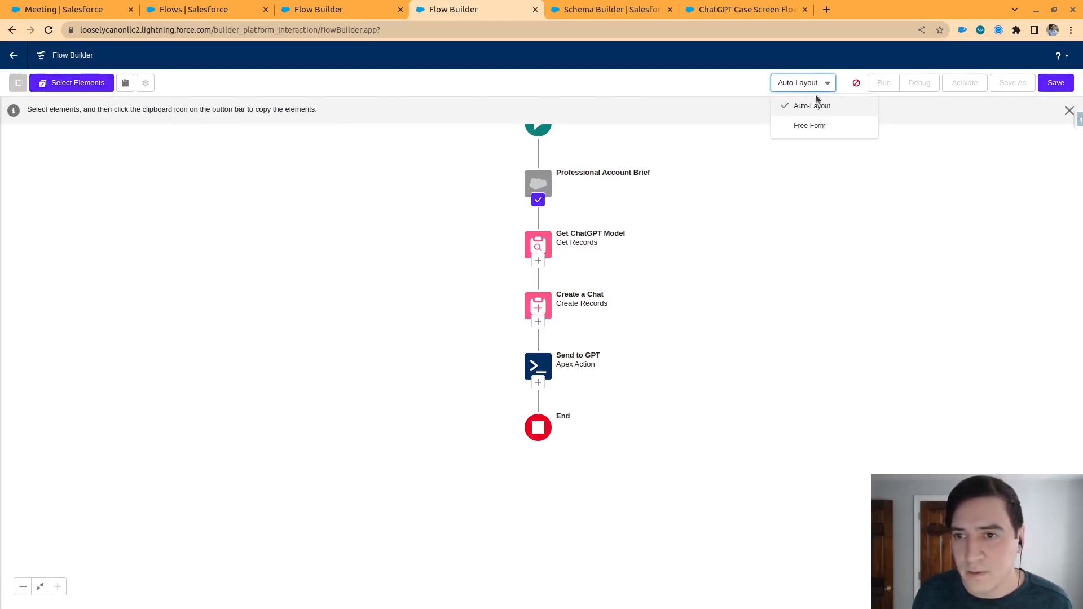
{"action": "left_click", "coordinate": [816, 124]}
{"action": "left_click", "coordinate": [629, 222]}
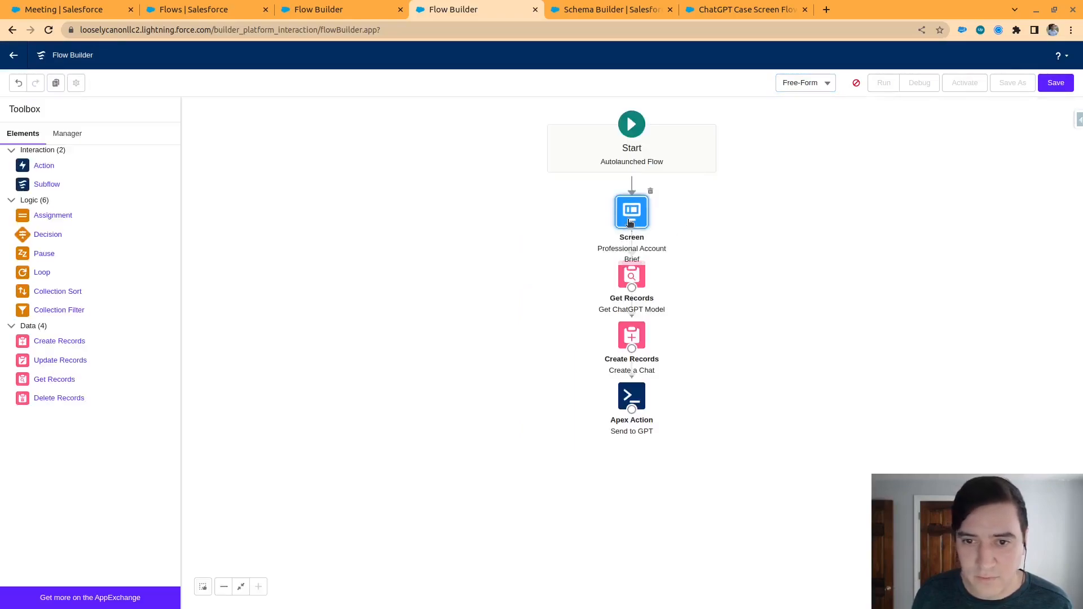
{"action": "key", "text": "Delete"}
Try to switch the flow back to Auto-Layout
{"action": "left_click", "coordinate": [821, 83]}
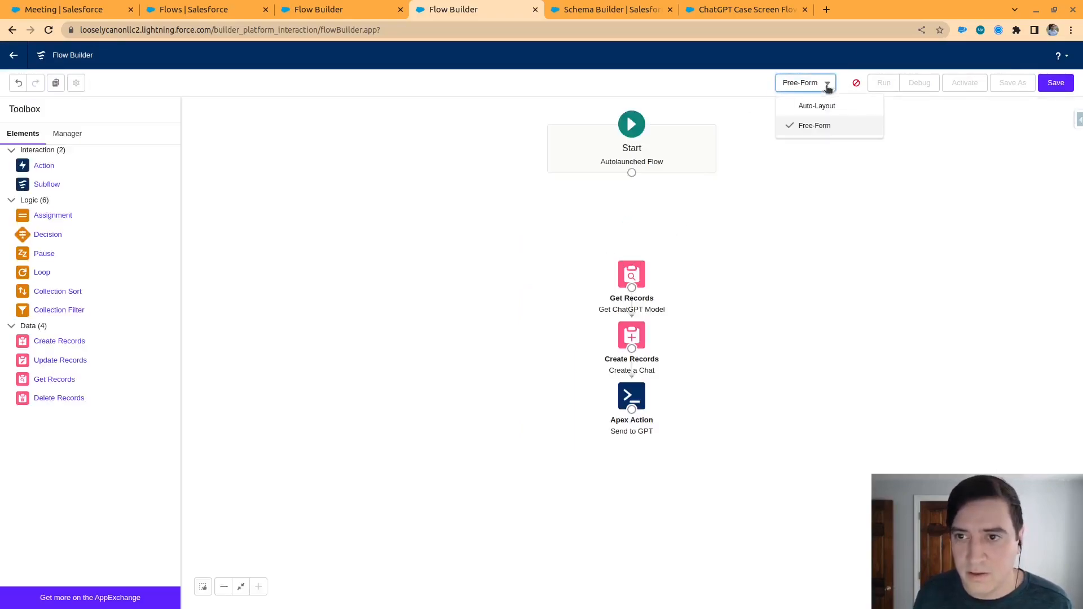
{"action": "left_click", "coordinate": [812, 107]}
{"action": "left_click", "coordinate": [697, 365]}
Connect the Start element to the Get ChatGPT Model element and try to save the flow
{"action": "left_click_drag", "start_coordinate": [632, 173], "coordinate": [631, 274]}
{"action": "left_click", "coordinate": [1055, 83]}
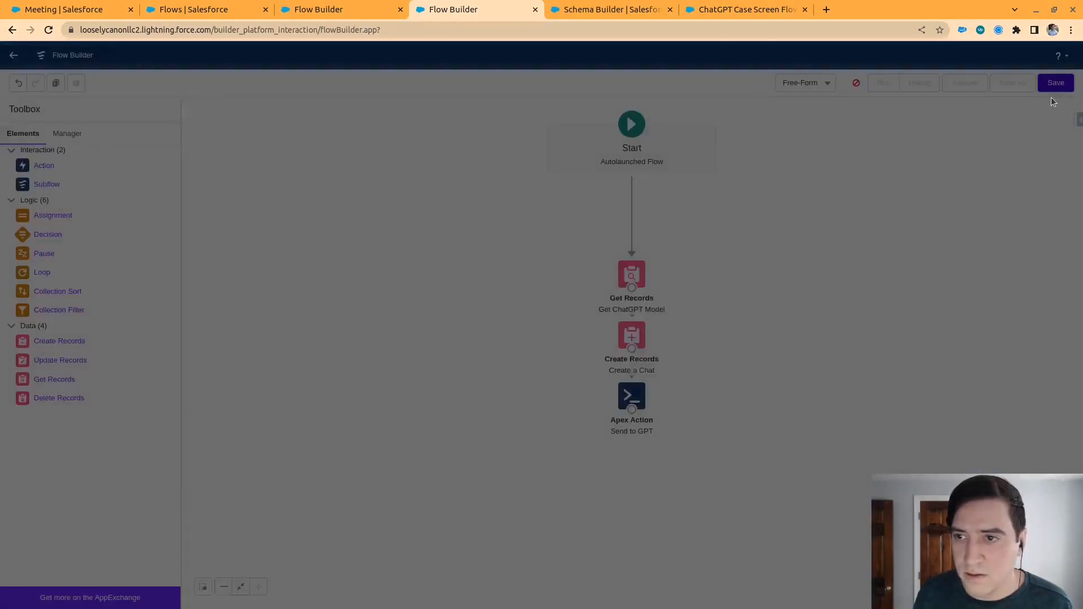
{"action": "left_click", "coordinate": [751, 396]}
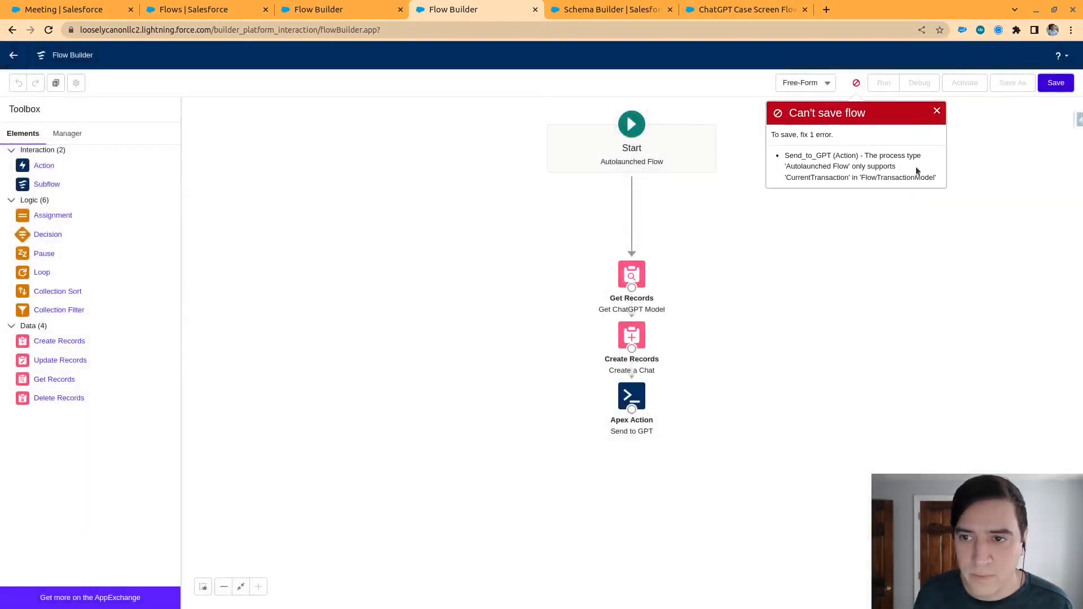
Examine the save error concerning the Send_to_GPT action and its supported transaction model
{"action": "left_click_drag", "start_coordinate": [823, 167], "coordinate": [896, 166]}
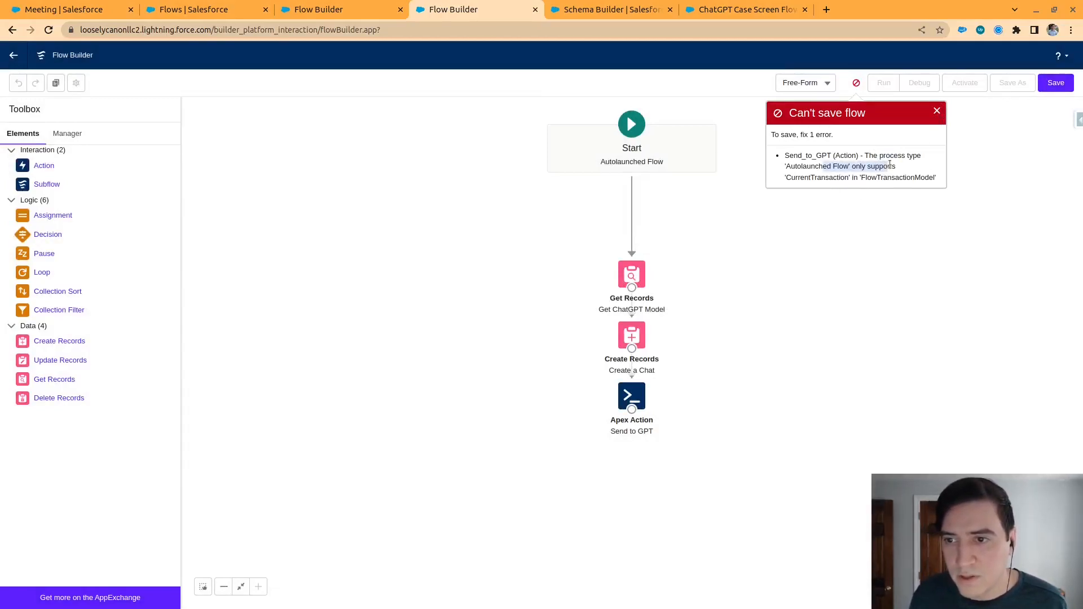
{"action": "left_click", "coordinate": [936, 112]}
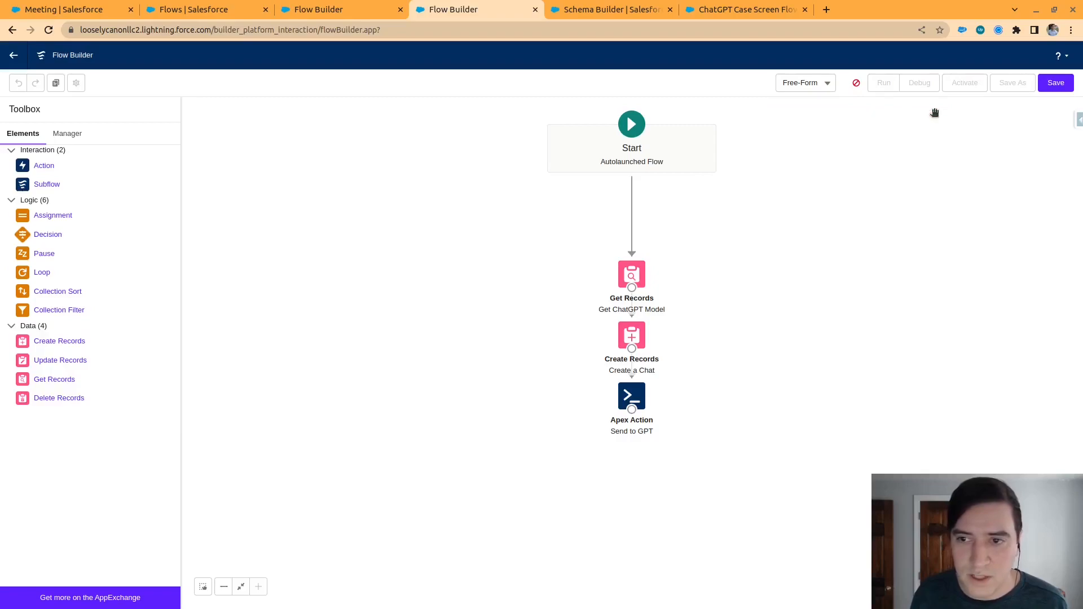
{"action": "left_click", "coordinate": [856, 83]}
{"action": "double_click", "coordinate": [830, 178]}
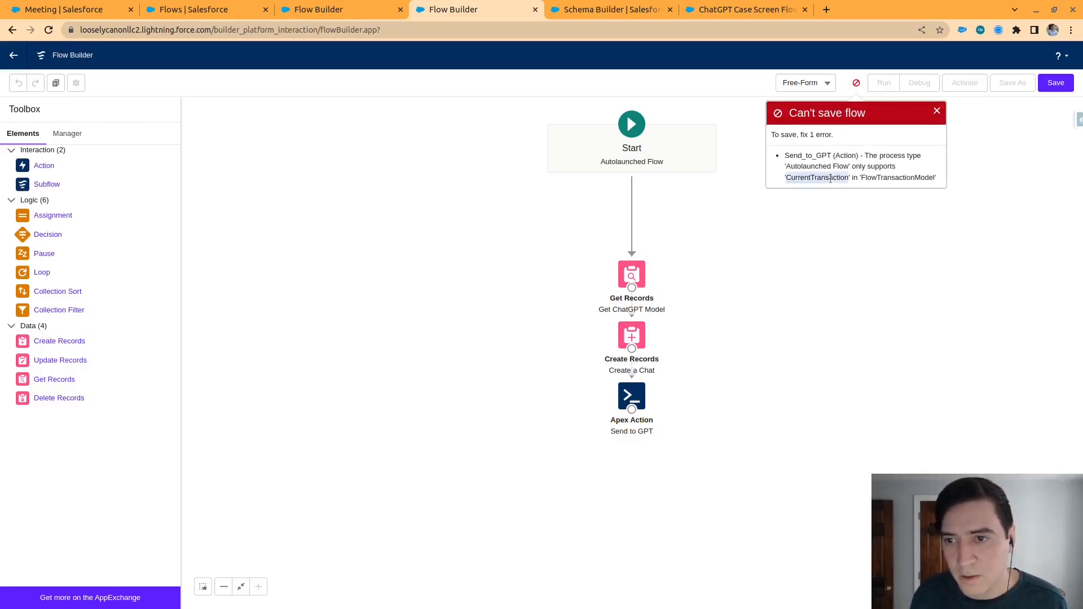
Move the Get ChatGPT Model element closer to Start, and check the settings of the Create a Chat and Get ChatGPT Model elements
{"action": "left_click_drag", "start_coordinate": [807, 376], "coordinate": [762, 361]}
{"action": "left_click_drag", "start_coordinate": [598, 265], "coordinate": [595, 221]}
{"action": "double_click", "coordinate": [587, 324]}
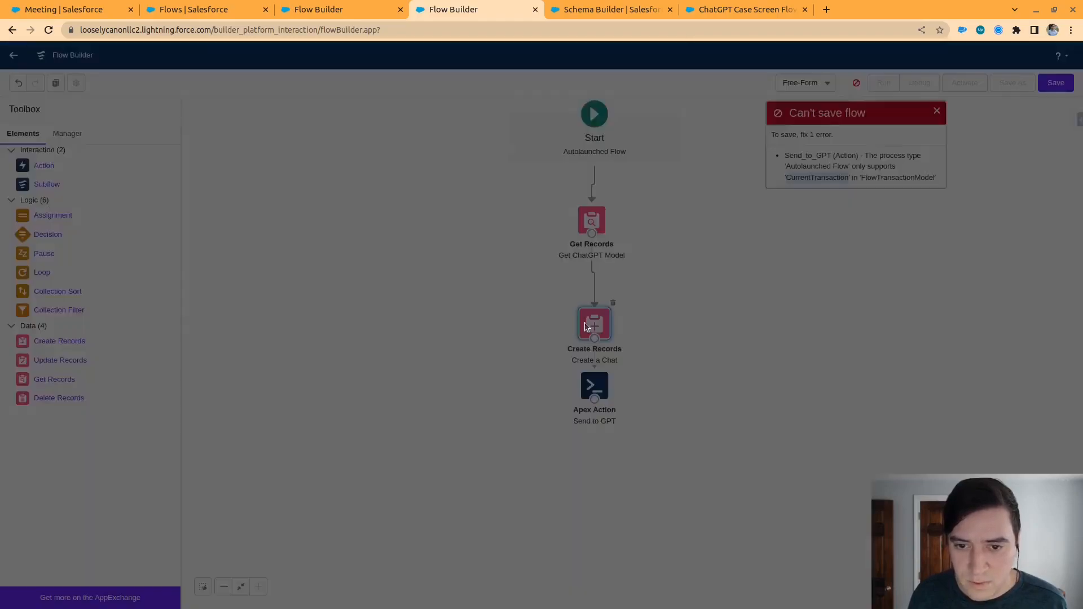
{"action": "left_click", "coordinate": [773, 94]}
{"action": "double_click", "coordinate": [592, 220]}
{"action": "left_click", "coordinate": [773, 61]}
Check the Send to GPT Apex action's input values and advanced options, and look through the flow's resources
{"action": "double_click", "coordinate": [592, 386]}
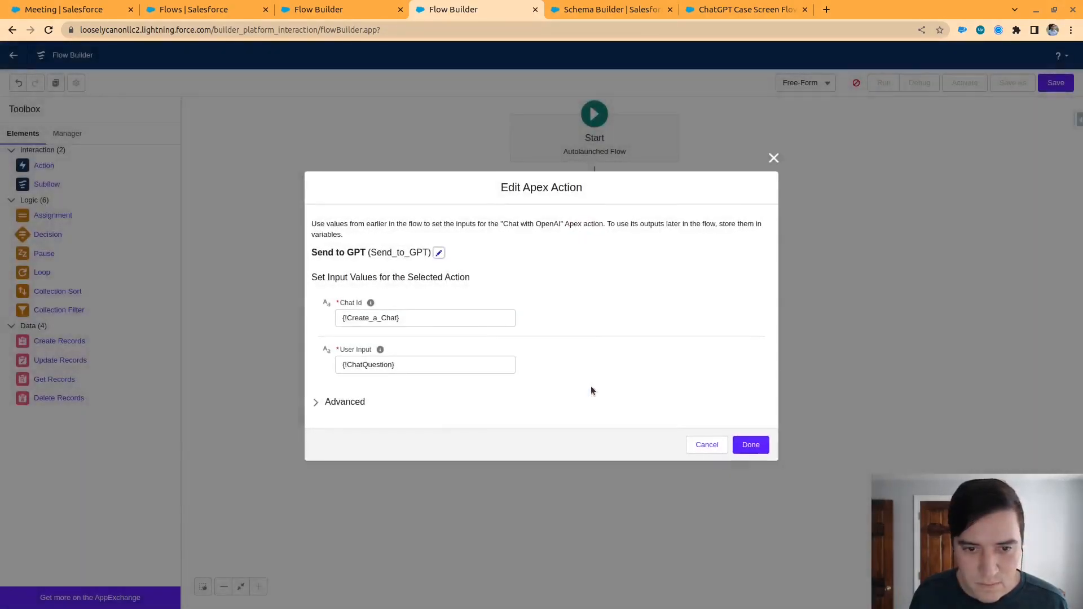
{"action": "left_click", "coordinate": [352, 402]}
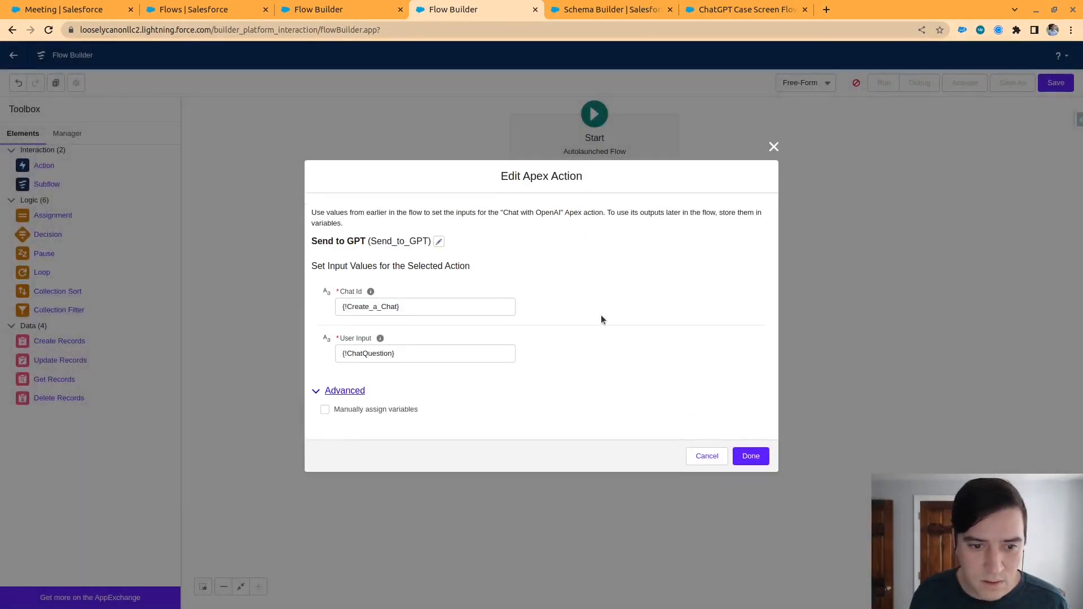
{"action": "left_click", "coordinate": [773, 147]}
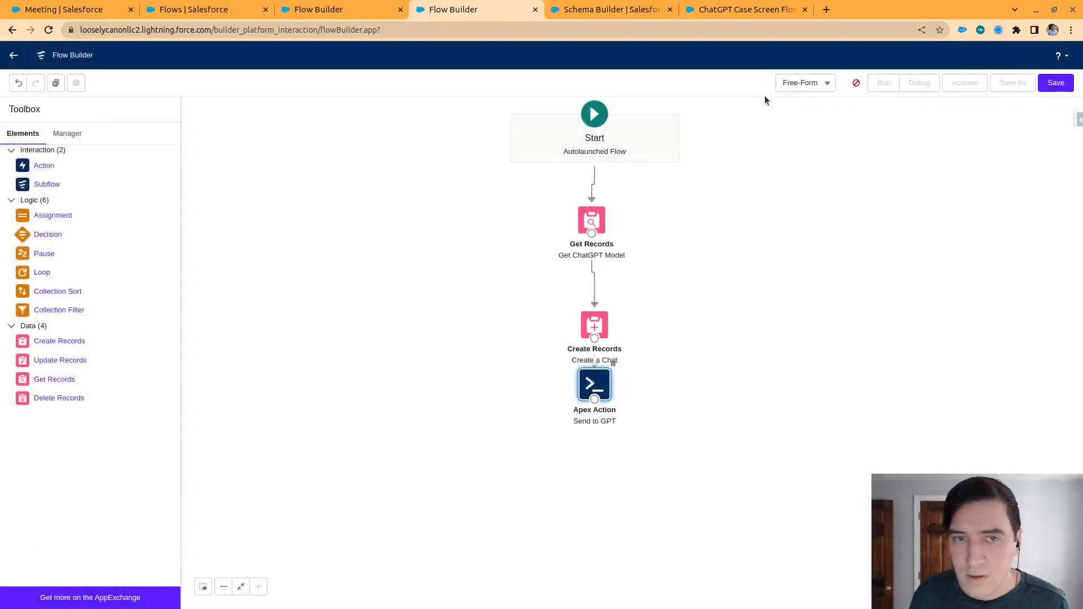
{"action": "left_click", "coordinate": [61, 133]}
{"action": "left_click", "coordinate": [20, 138]}
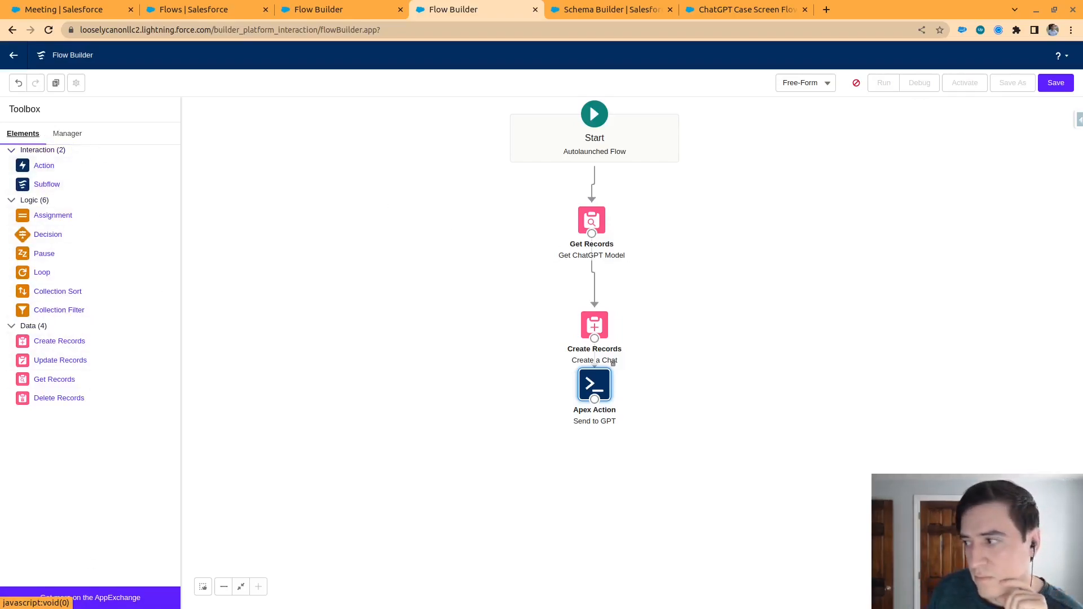
Try saving the autolaunched flow again with the Template option turned off and the interview label cleared
{"action": "left_click", "coordinate": [1056, 85]}
{"action": "left_click", "coordinate": [337, 363]}
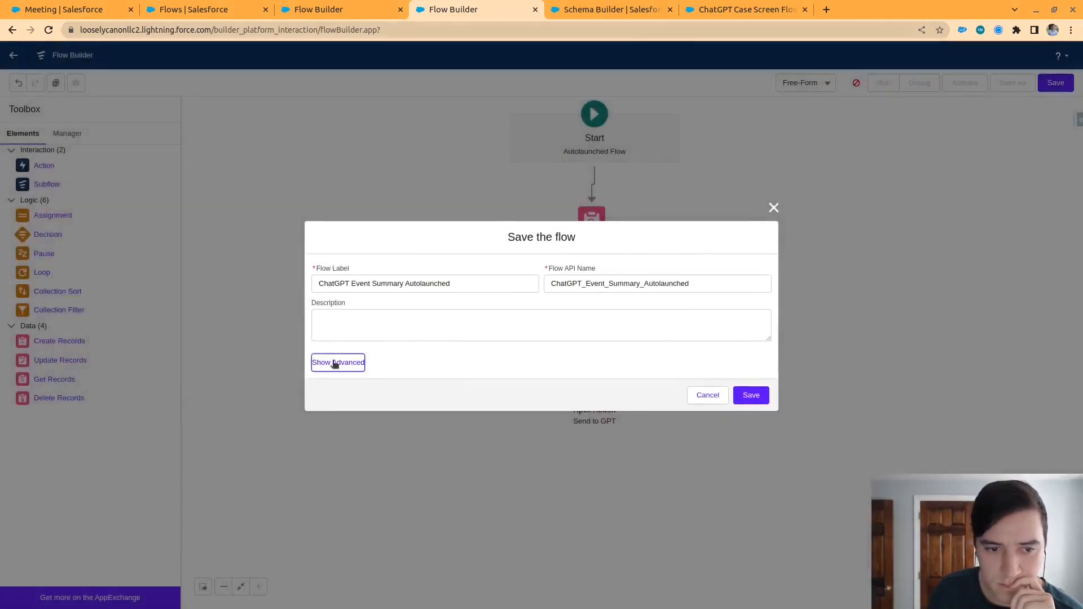
{"action": "scroll", "coordinate": [550, 303], "scroll_direction": "down", "scroll_amount": 1}
{"action": "left_click", "coordinate": [313, 319]}
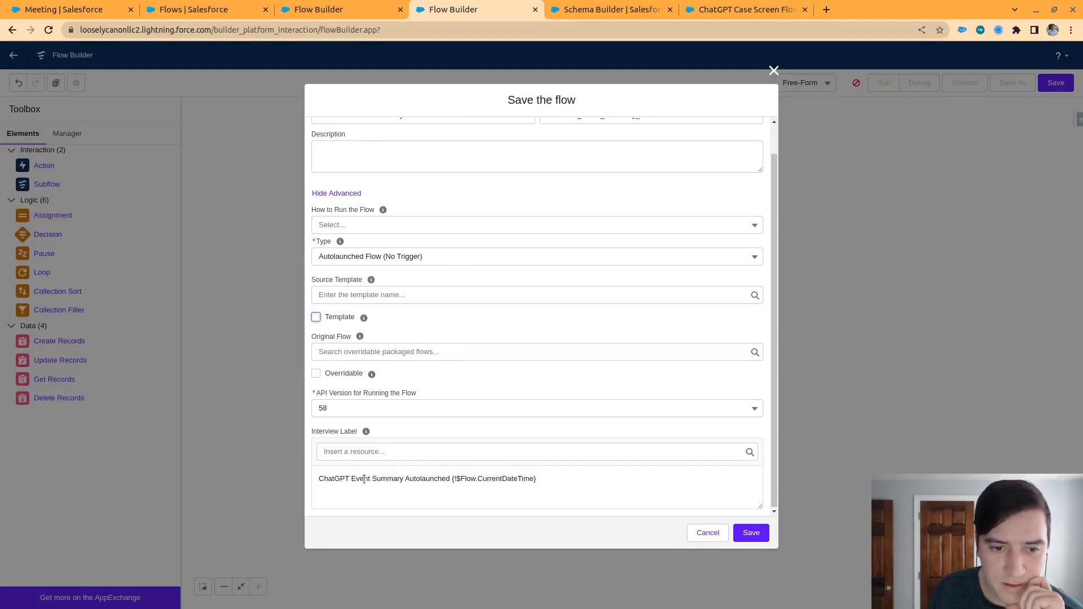
{"action": "triple_click", "coordinate": [576, 480]}
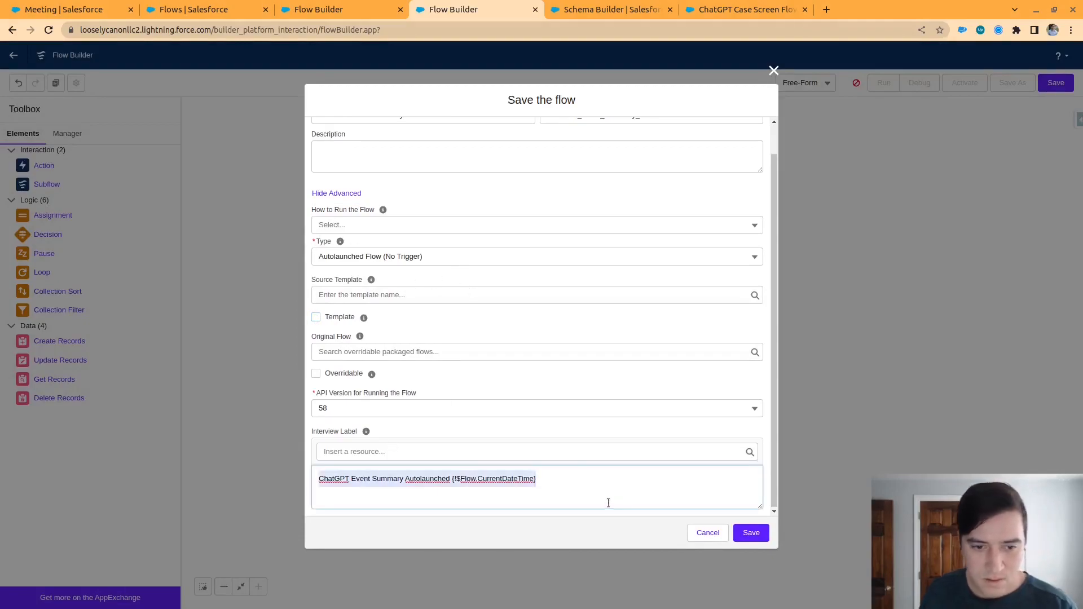
{"action": "key", "text": "BackSpace"}
{"action": "scroll", "coordinate": [654, 489], "scroll_direction": "up", "scroll_amount": 1}
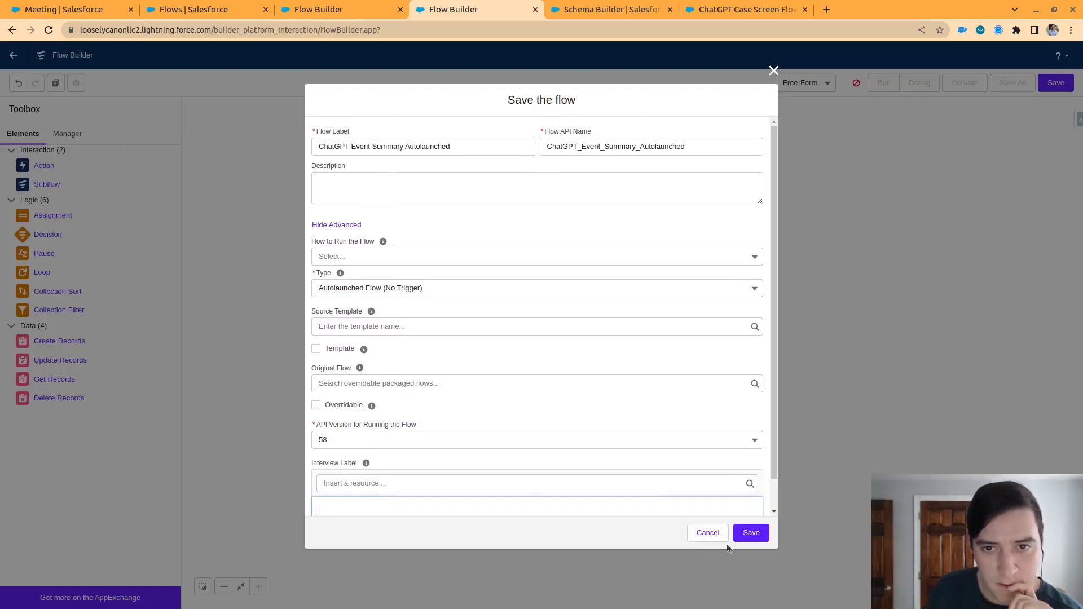
{"action": "left_click", "coordinate": [751, 532]}
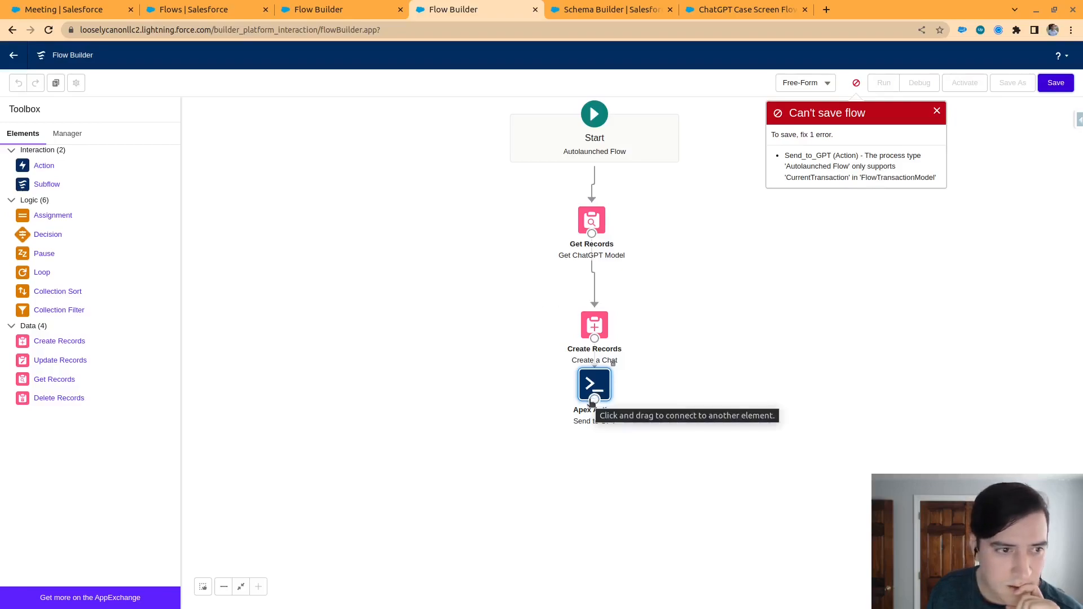
Add a Chat with OpenAI action below Send to GPT, using the OpenAI ChatId from Create_a_Chat as its Chat Id
{"action": "left_click_drag", "start_coordinate": [43, 166], "coordinate": [564, 488]}
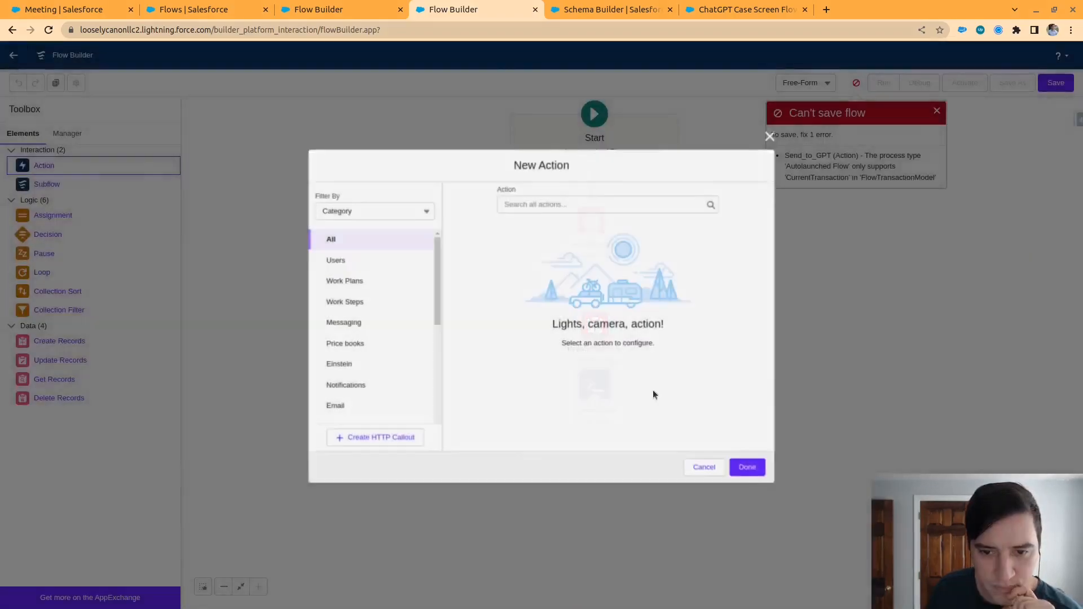
{"action": "left_click", "coordinate": [556, 203]}
{"action": "type", "text": "apex"}
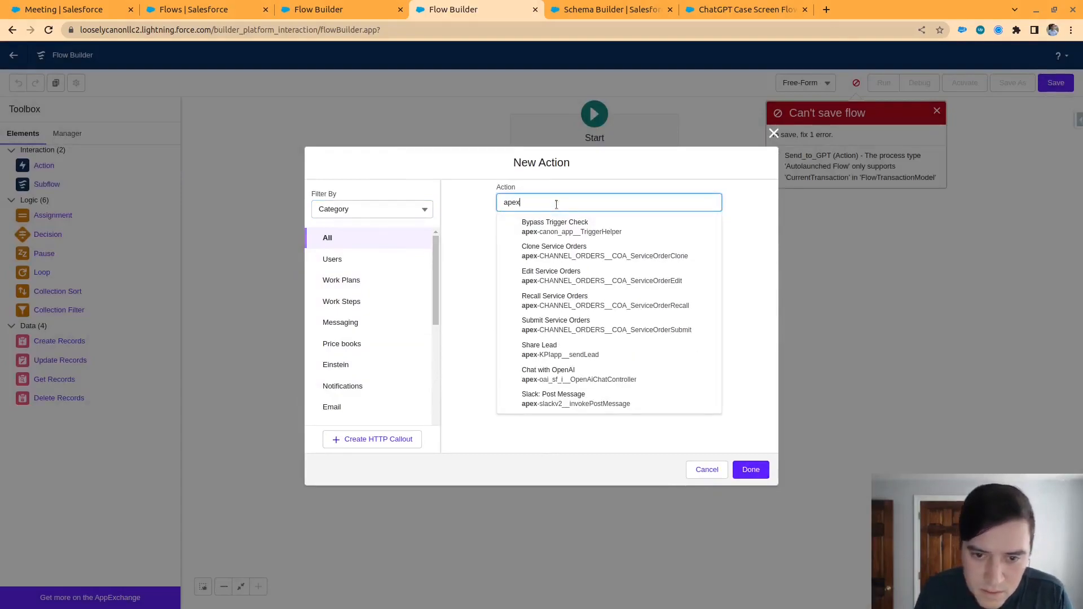
{"action": "left_click", "coordinate": [598, 376]}
{"action": "left_click", "coordinate": [556, 372]}
{"action": "scroll", "coordinate": [570, 479], "scroll_direction": "down", "scroll_amount": 3}
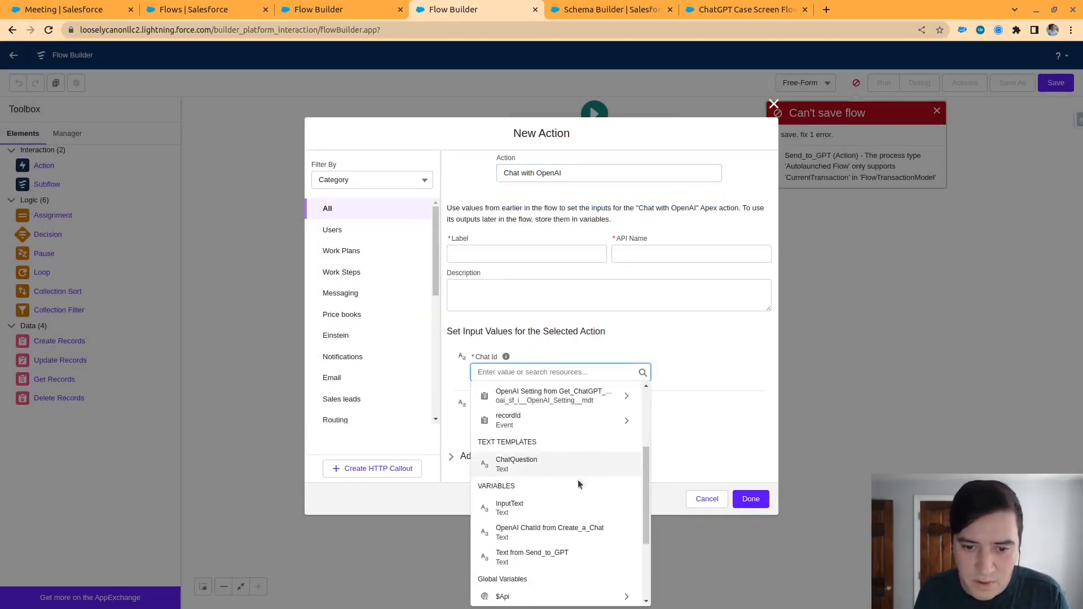
{"action": "scroll", "coordinate": [578, 483], "scroll_direction": "up", "scroll_amount": 3}
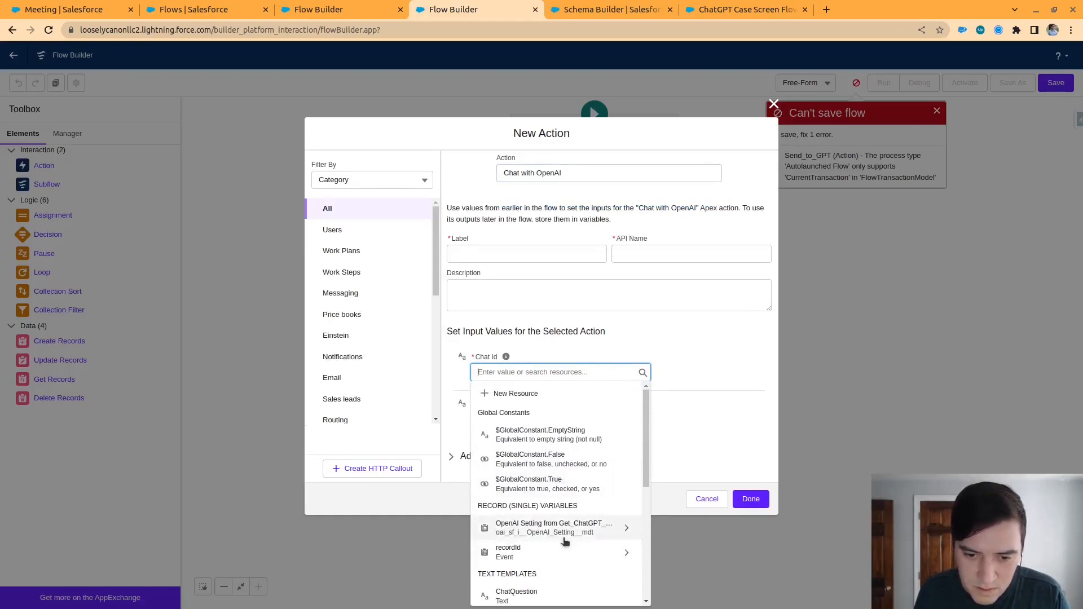
{"action": "type", "text": "chat"}
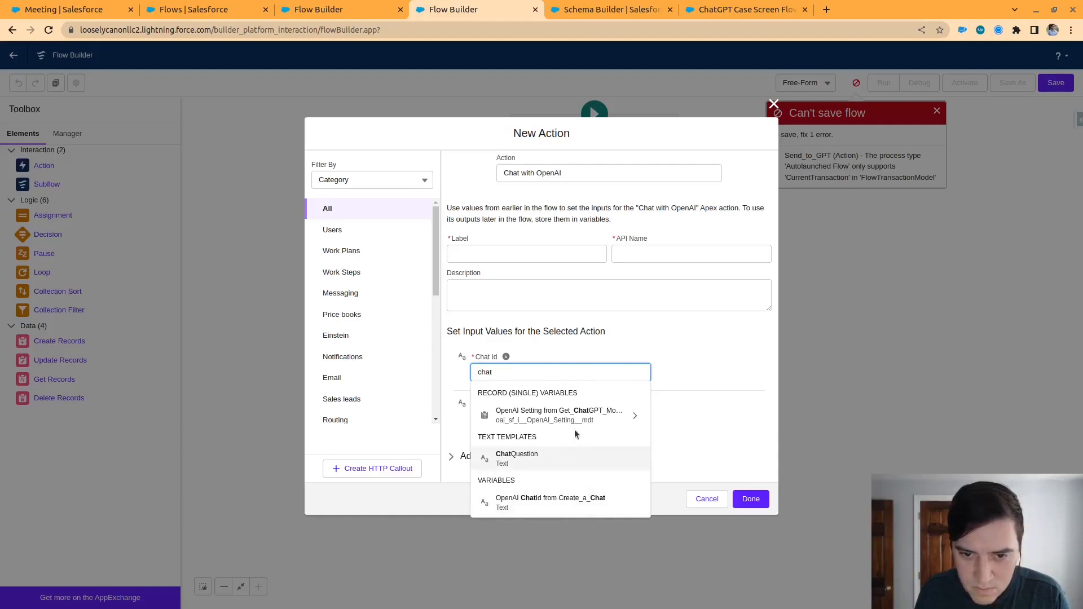
{"action": "left_click", "coordinate": [555, 504]}
Set the new action's User Input to the ChatQuestion text template
{"action": "left_click", "coordinate": [537, 419]}
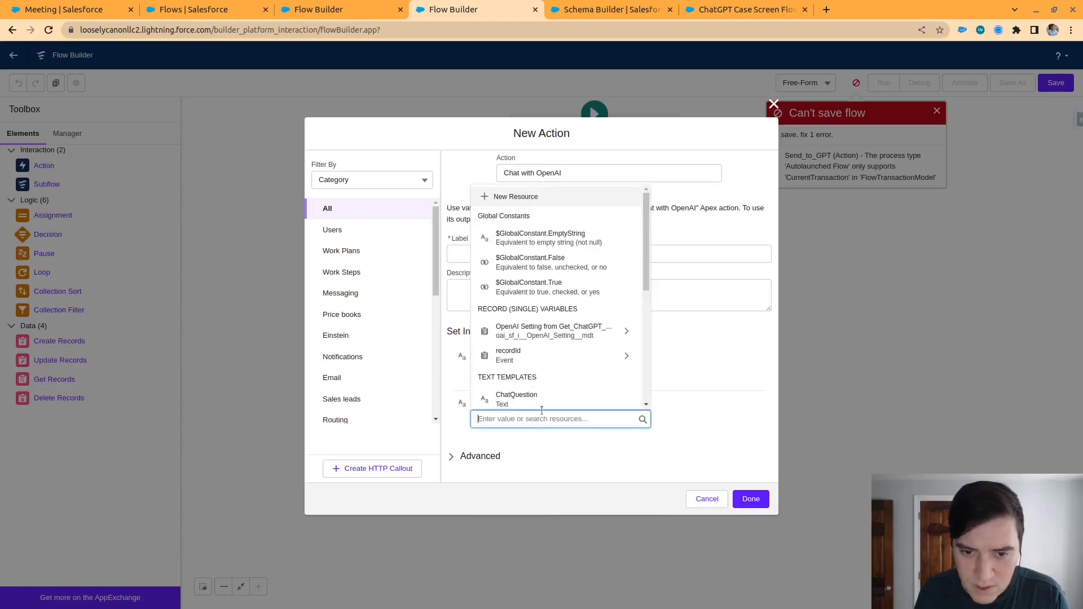
{"action": "left_click", "coordinate": [731, 407]}
{"action": "left_click", "coordinate": [555, 418]}
{"action": "scroll", "coordinate": [550, 364], "scroll_direction": "down", "scroll_amount": 1}
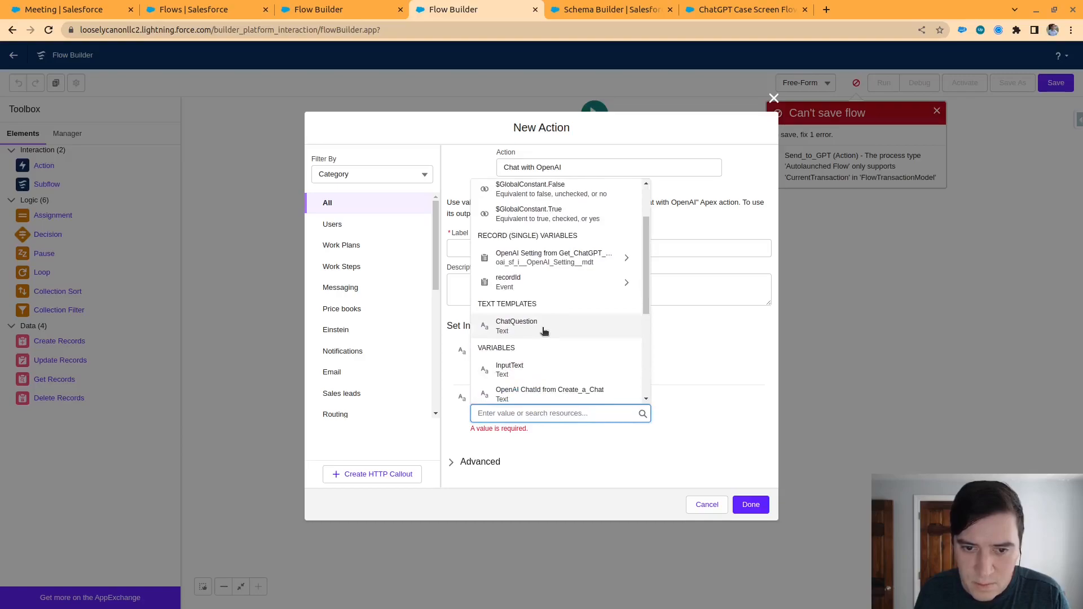
{"action": "left_click", "coordinate": [544, 346]}
{"action": "left_click", "coordinate": [751, 500]}
Label the new action Send to GPT and fill its API name from the label
{"action": "left_click", "coordinate": [521, 248]}
{"action": "type", "text": "Send"}
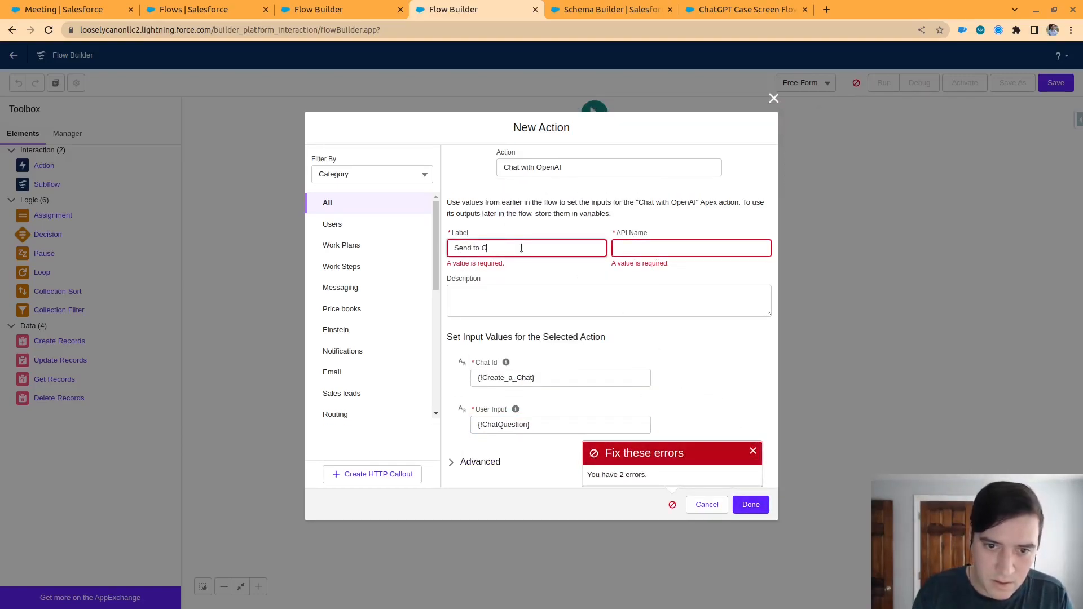
{"action": "type", "text": " to GP"}
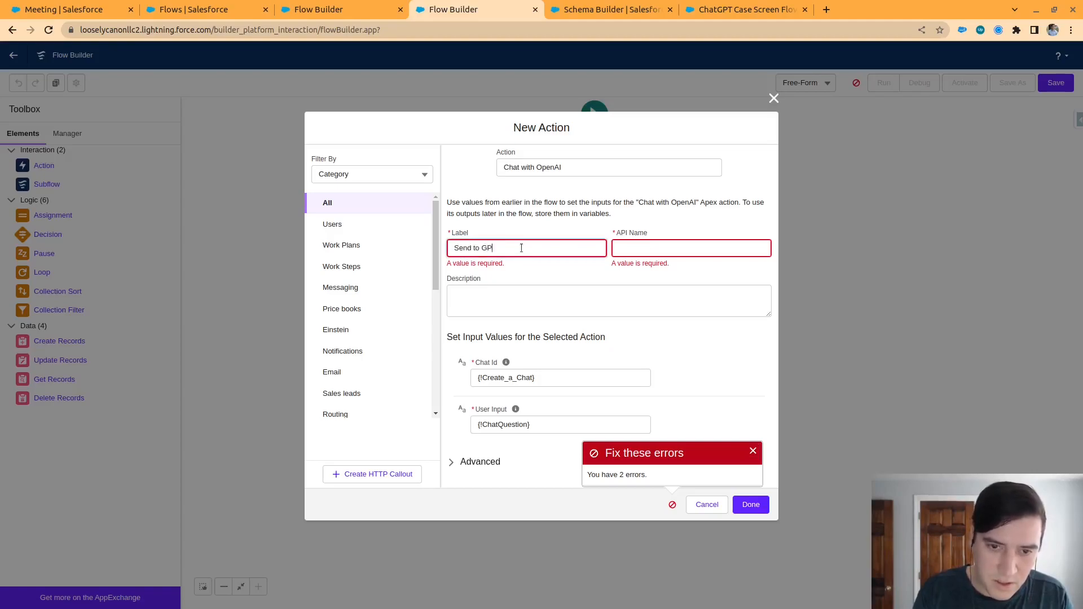
{"action": "type", "text": "T"}
{"action": "key", "text": "Tab"}
{"action": "left_click", "coordinate": [686, 241]}
Change the action's label to Send to ChatGPT and its API name to Send_to_ChatGPT, and finish adding it to the flow
{"action": "left_click", "coordinate": [537, 244]}
{"action": "key", "text": "Left"}
{"action": "key", "text": "Left"}
{"action": "key", "text": "Left"}
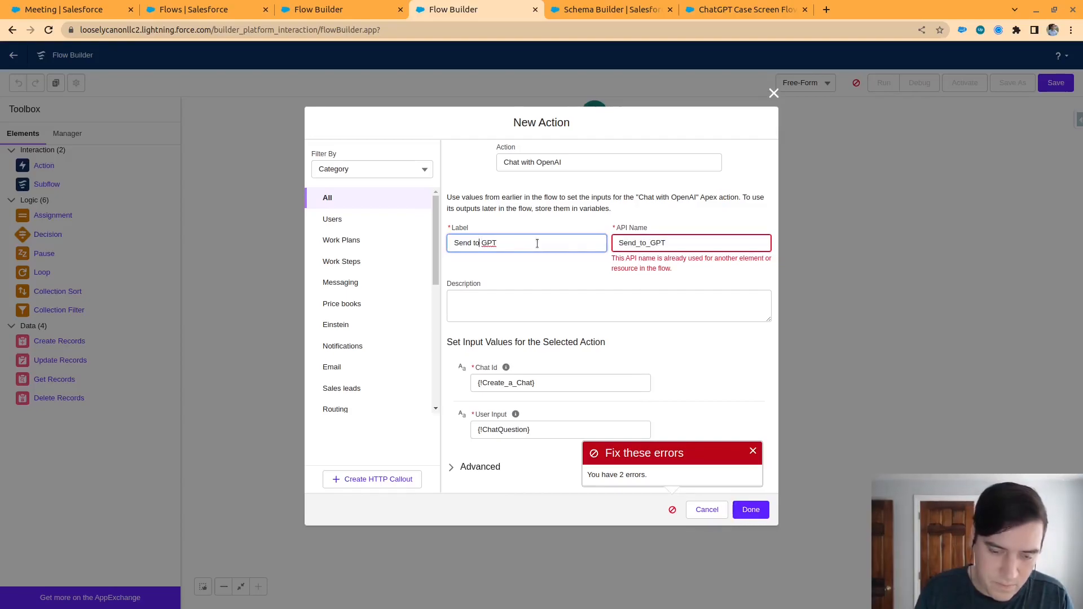
{"action": "type", "text": "Chat"}
{"action": "key", "text": "Tab"}
{"action": "key", "text": "Right"}
{"action": "key", "text": "Left"}
{"action": "key", "text": "Left"}
{"action": "key", "text": "Left"}
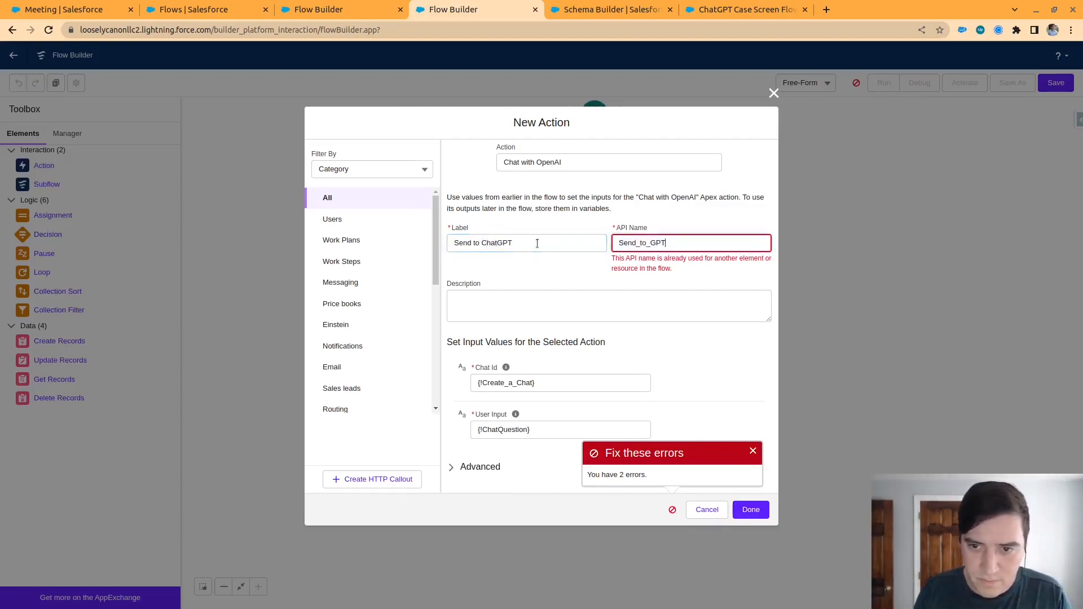
{"action": "left_click", "coordinate": [753, 451]}
{"action": "left_click", "coordinate": [753, 503]}
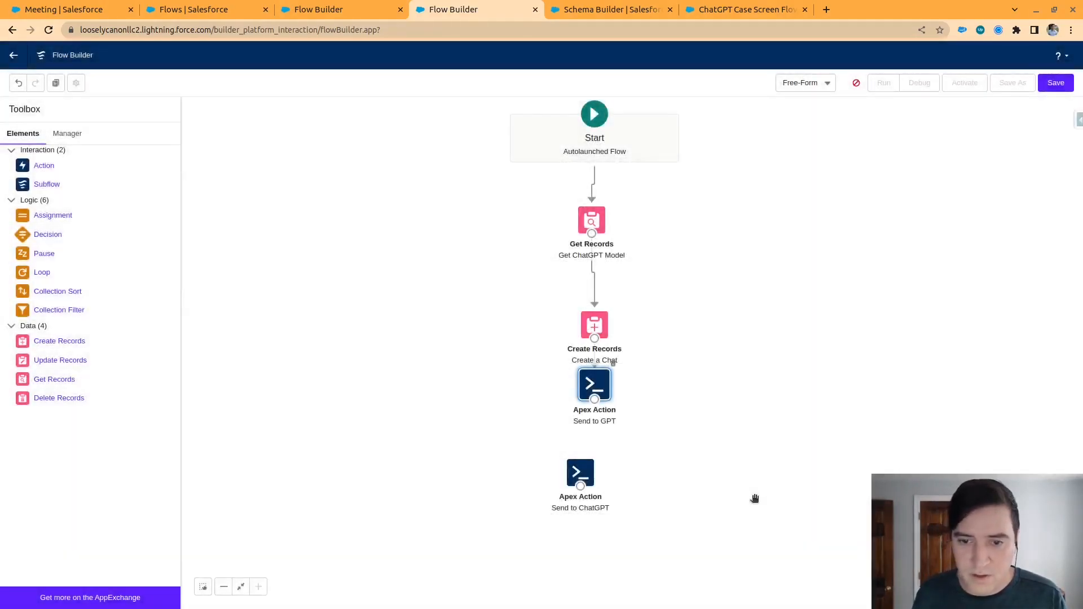
Delete the old Send to GPT action and connect Create a Chat to Send to ChatGPT, checking the new action's settings
{"action": "left_click", "coordinate": [613, 364]}
{"action": "mouse_move", "coordinate": [594, 339]}
{"action": "left_mouse_down"}
{"action": "mouse_move", "coordinate": [581, 472]}
{"action": "mouse_move", "coordinate": [598, 400]}
{"action": "left_mouse_up"}
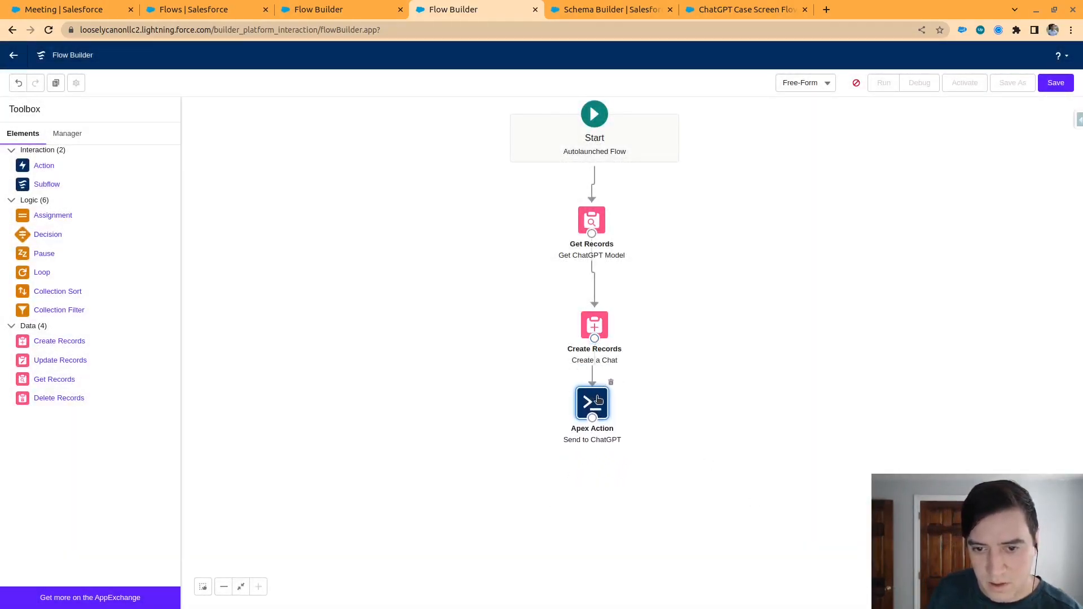
{"action": "double_click", "coordinate": [598, 401]}
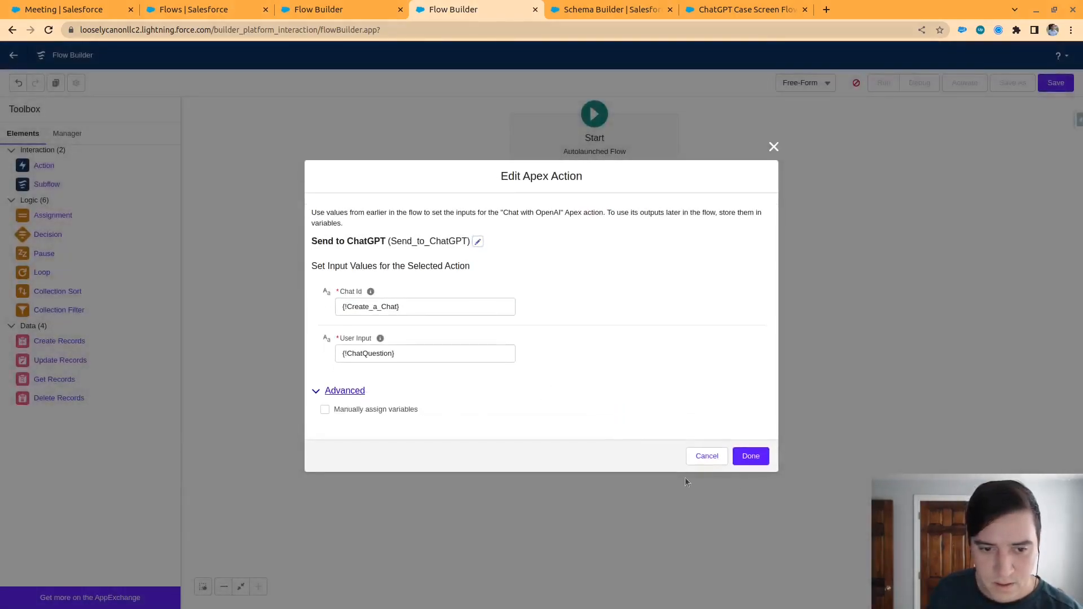
{"action": "left_click", "coordinate": [764, 458]}
Save the flow as ChatGPT Event Summary Autolaunched and activate it
{"action": "key", "text": "ctrl+s"}
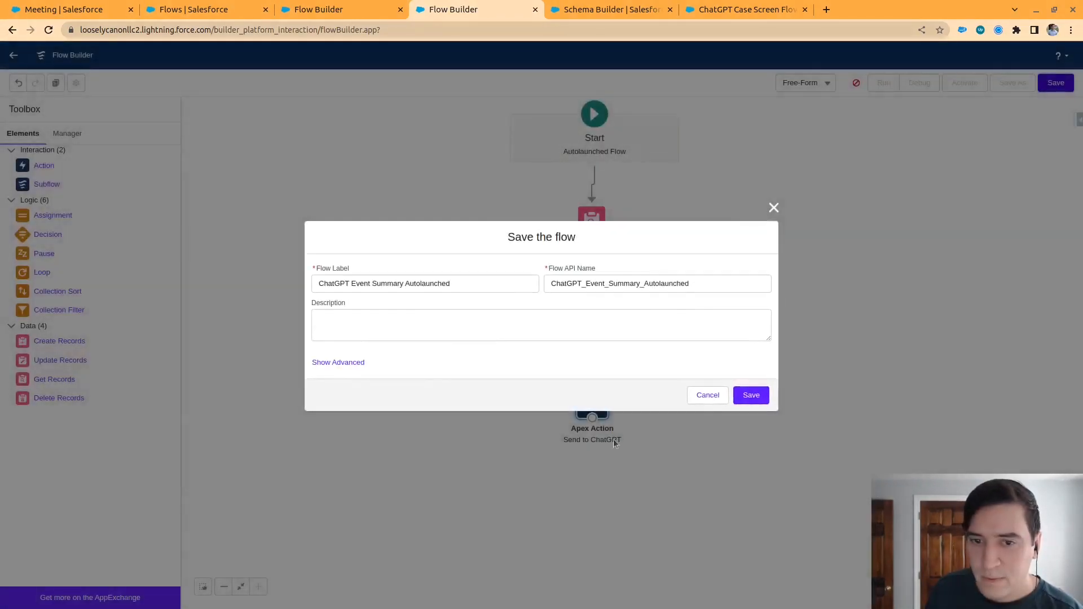
{"action": "left_click", "coordinate": [761, 399]}
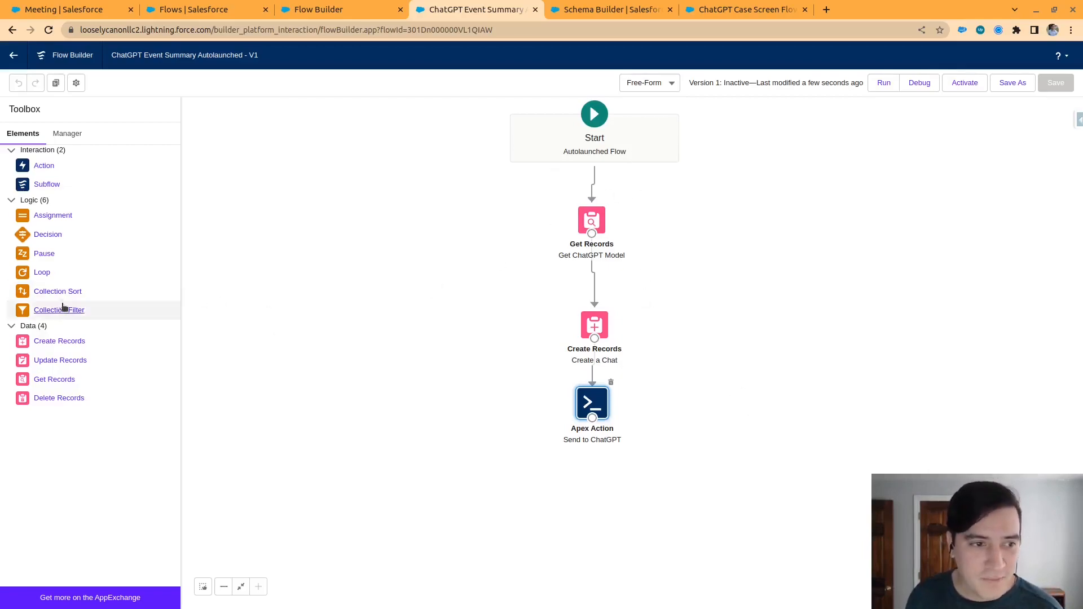
{"action": "left_click", "coordinate": [62, 138]}
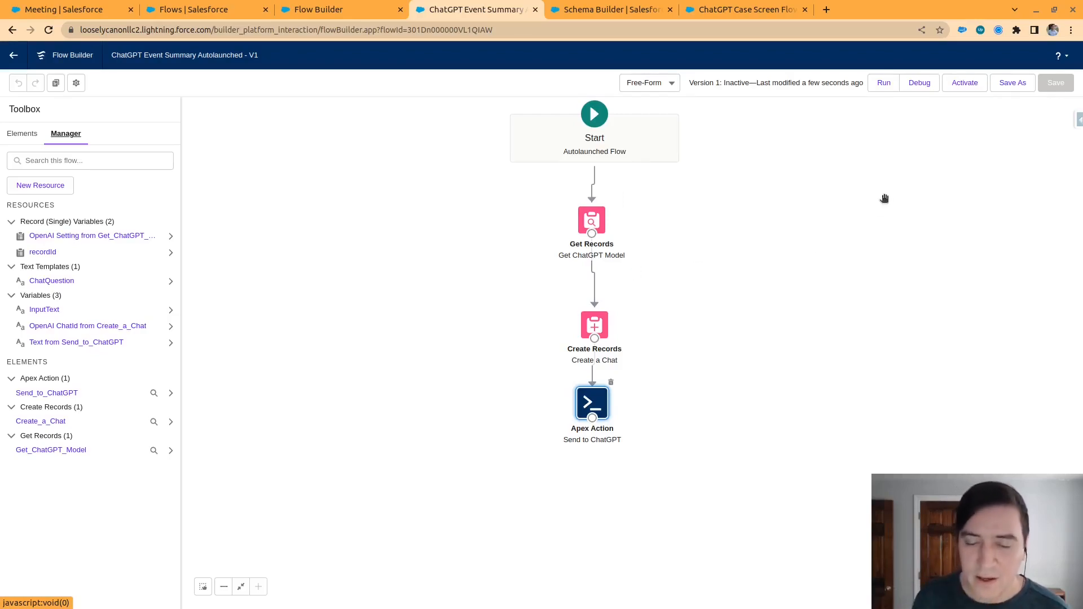
{"action": "left_click", "coordinate": [964, 83]}
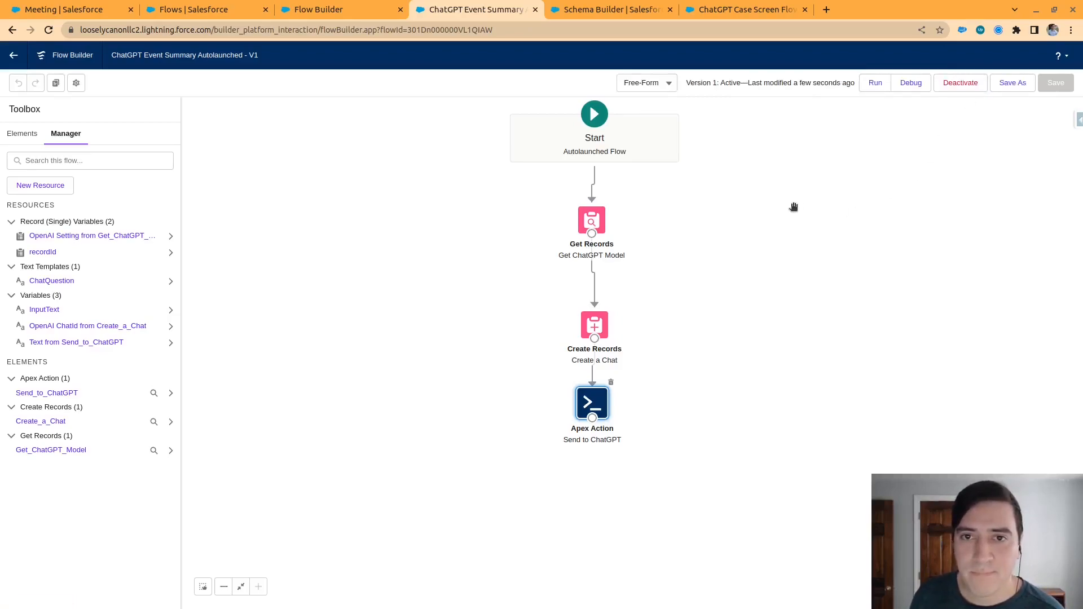
Return to the Flows setup page and create a new record-triggered flow
{"action": "left_click", "coordinate": [740, 6]}
{"action": "left_click", "coordinate": [576, 8]}
{"action": "left_click", "coordinate": [473, 9]}
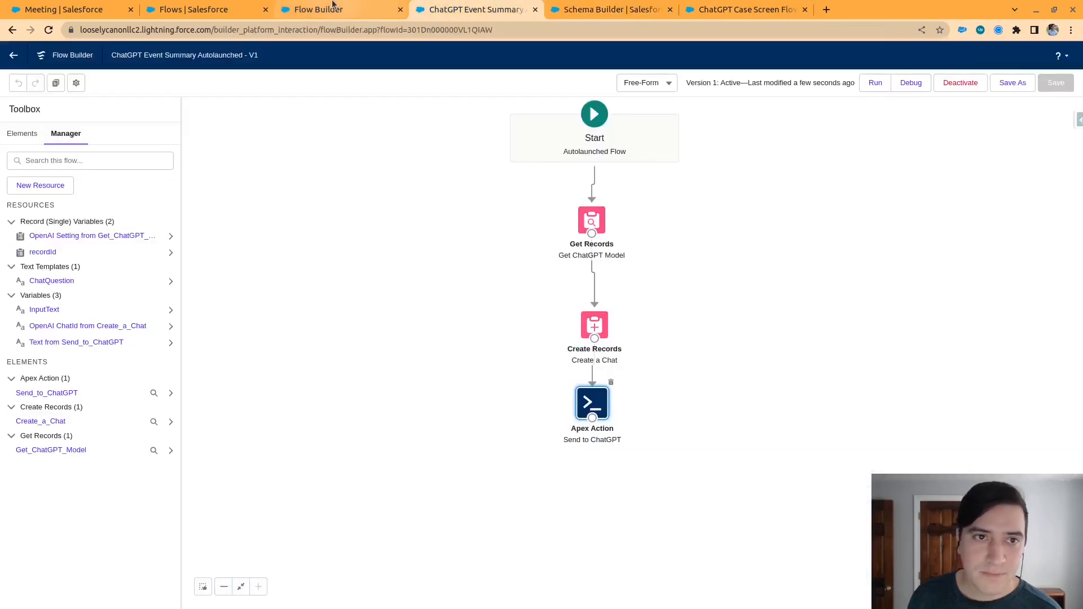
{"action": "left_click", "coordinate": [334, 9]}
{"action": "left_click", "coordinate": [194, 10]}
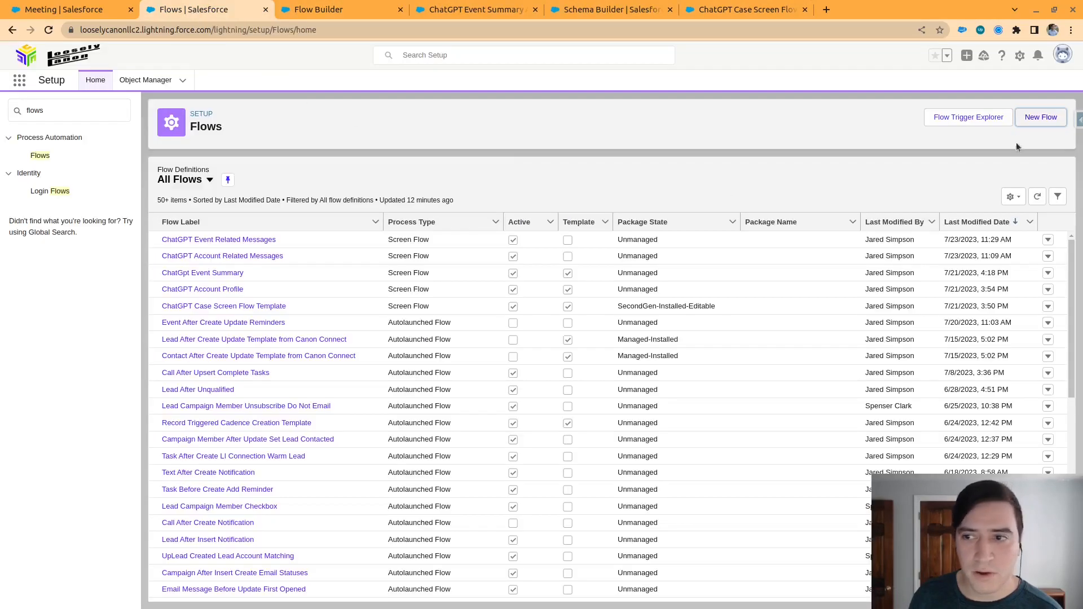
{"action": "left_click", "coordinate": [1039, 120]}
{"action": "left_click", "coordinate": [582, 242]}
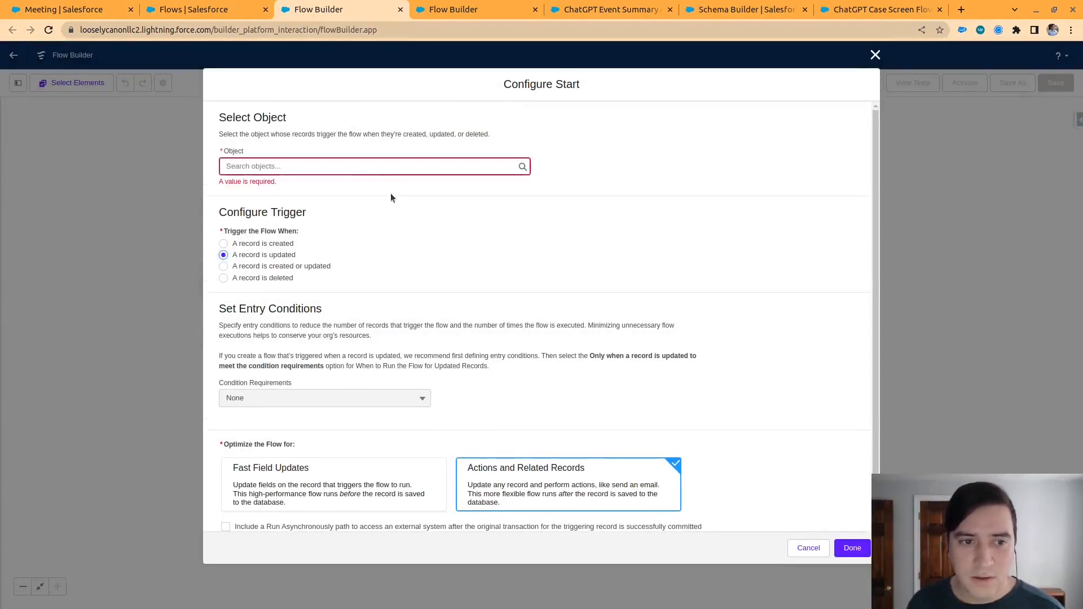
Configure the start to trigger when an Event record is updated, leaving the Run Asynchronously path excluded
{"action": "left_click", "coordinate": [371, 165]}
{"action": "type", "text": "even"}
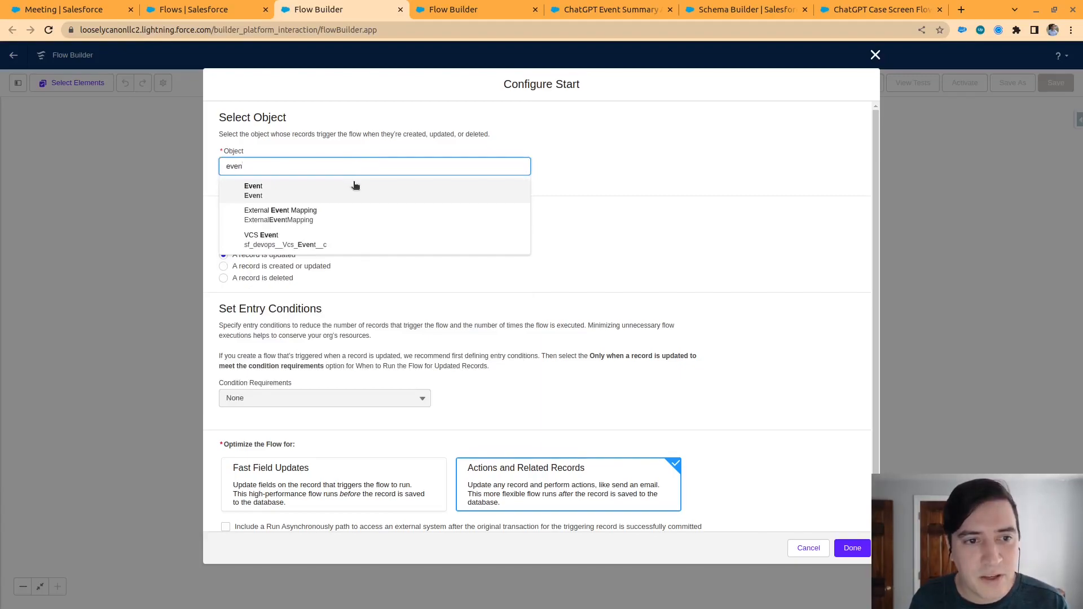
{"action": "left_click", "coordinate": [356, 186]}
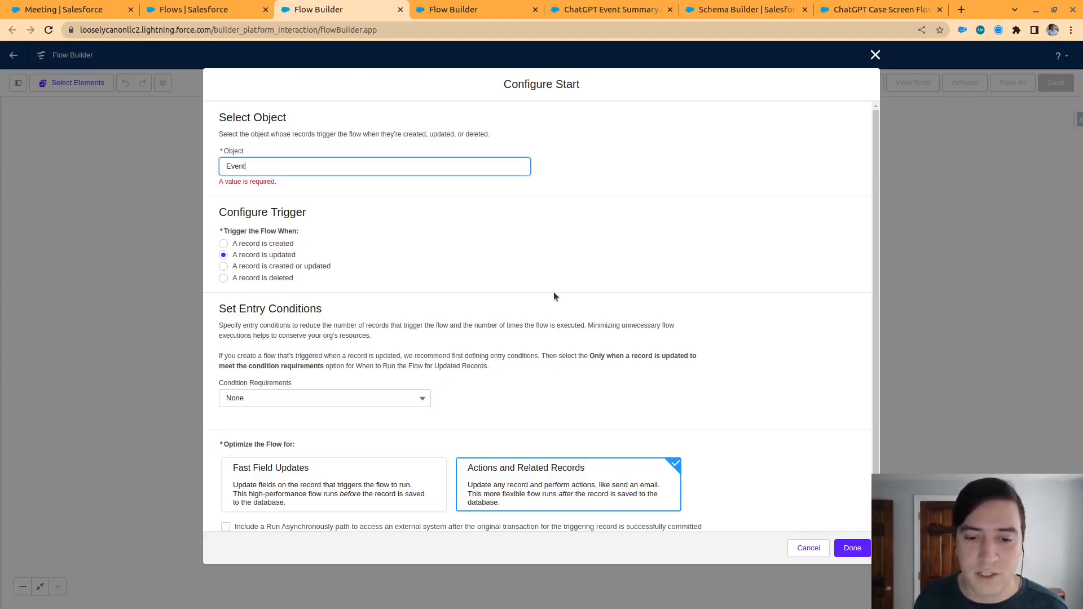
{"action": "scroll", "coordinate": [349, 417], "scroll_direction": "down", "scroll_amount": 1}
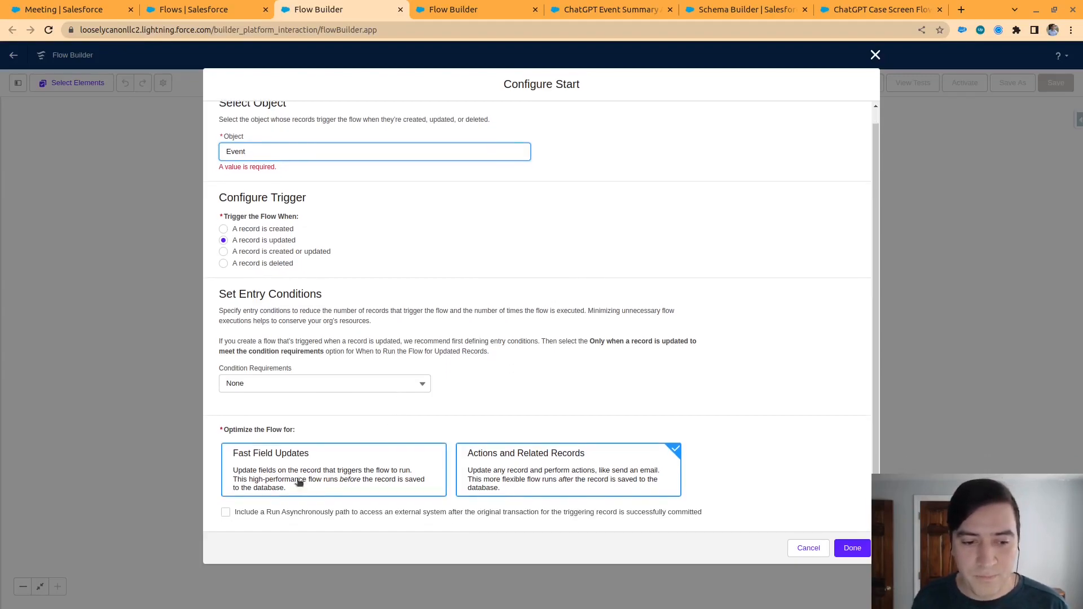
{"action": "left_click", "coordinate": [331, 512]}
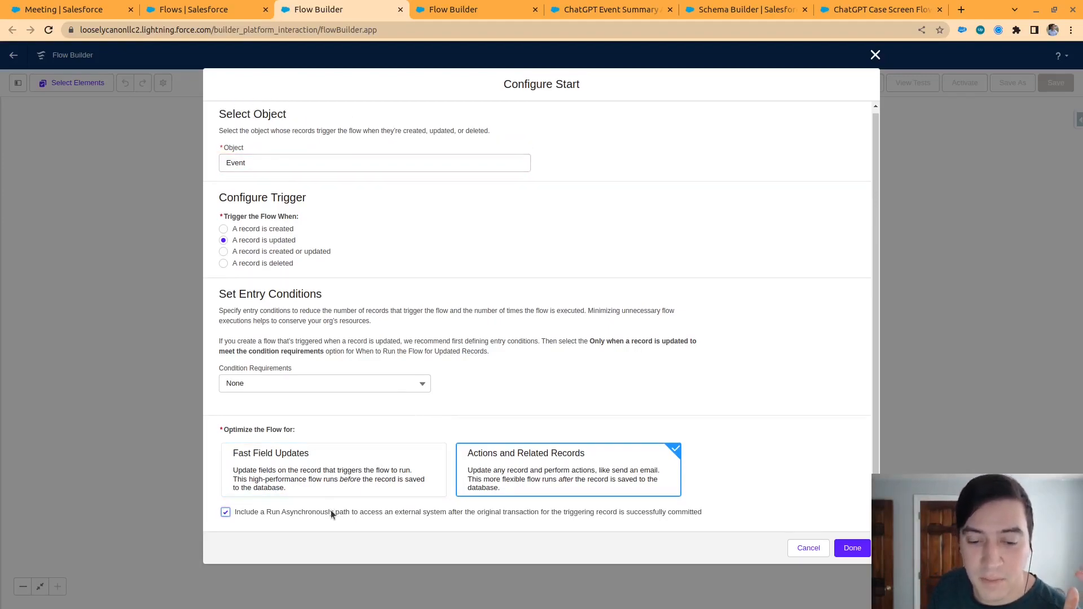
{"action": "left_click", "coordinate": [330, 512]}
{"action": "left_click", "coordinate": [854, 557]}
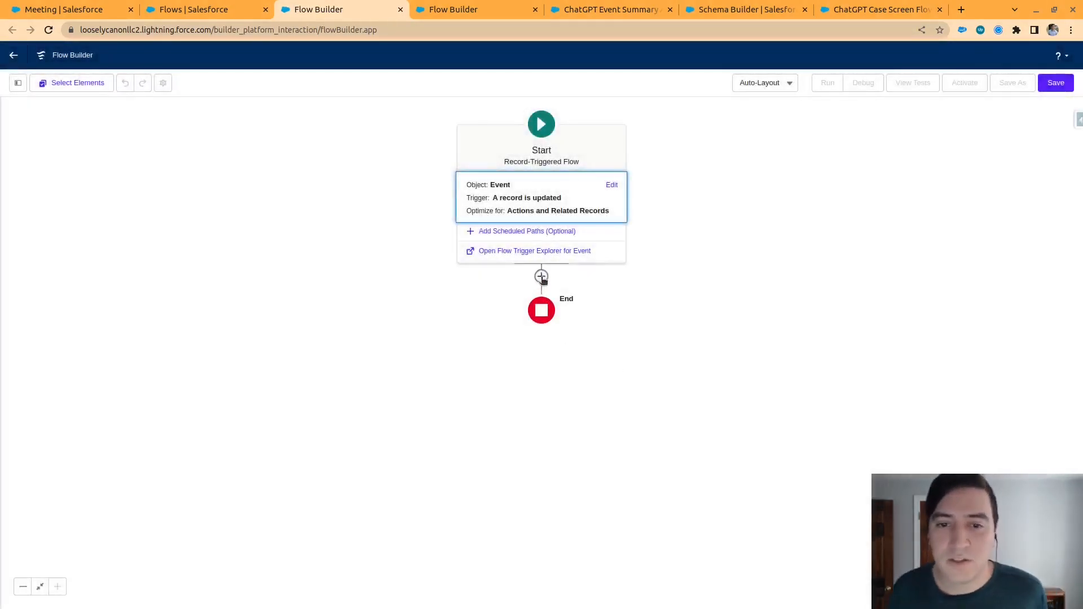
Reopen the start configuration and set the condition requirements to All Conditions Are Met (AND)
{"action": "left_click", "coordinate": [540, 277]}
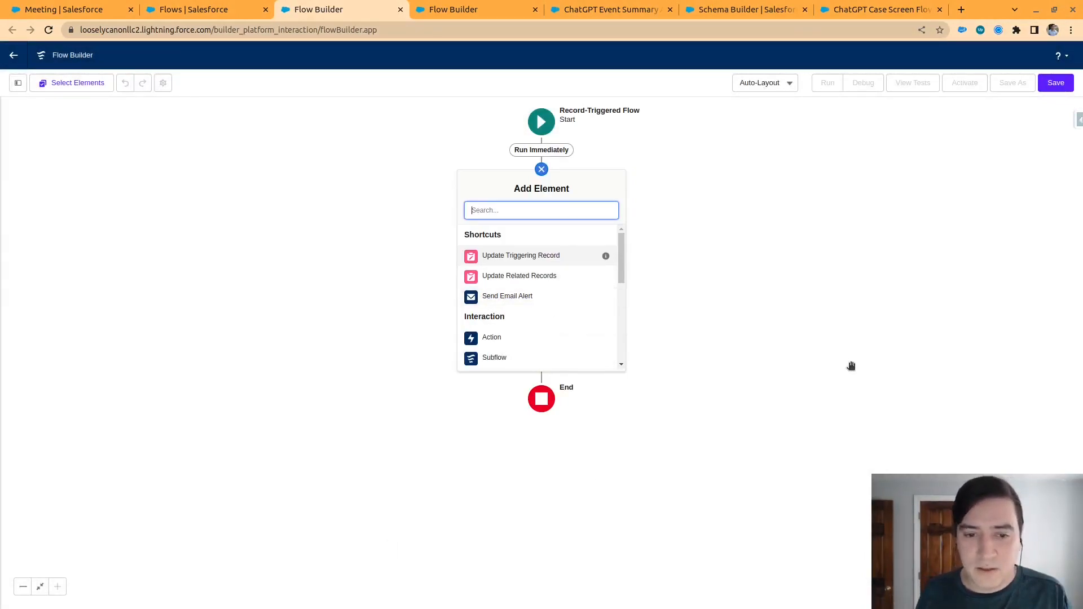
{"action": "type", "text": "dec"}
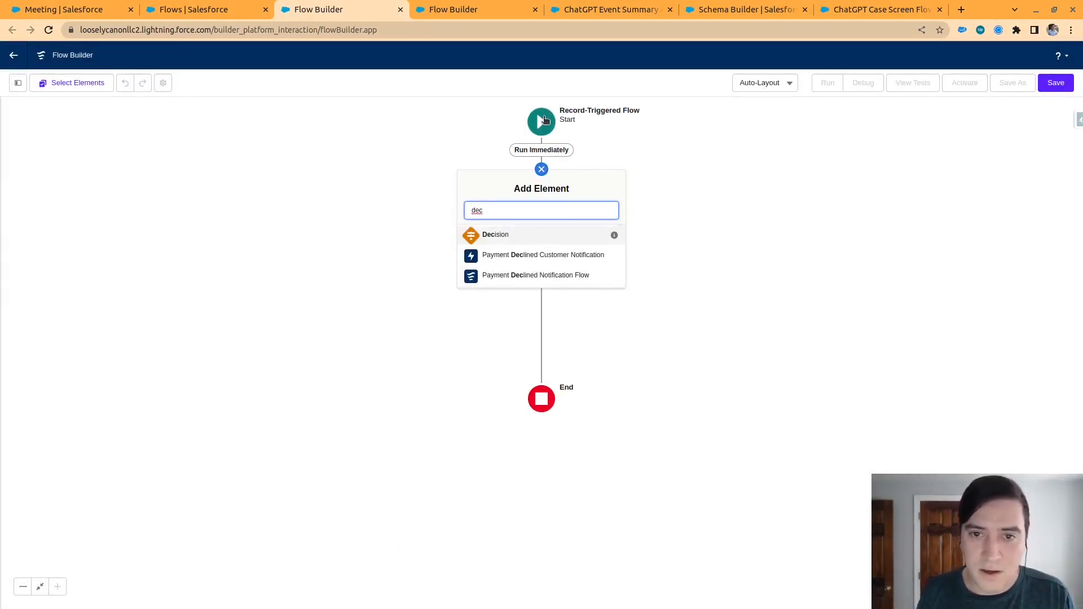
{"action": "left_click", "coordinate": [544, 120]}
{"action": "left_click", "coordinate": [609, 182]}
{"action": "left_click", "coordinate": [334, 381]}
{"action": "left_click", "coordinate": [322, 428]}
Define the first entry condition as Description Is Null False
{"action": "scroll", "coordinate": [319, 273], "scroll_direction": "down", "scroll_amount": 2}
{"action": "left_click", "coordinate": [324, 314]}
{"action": "type", "text": "de"}
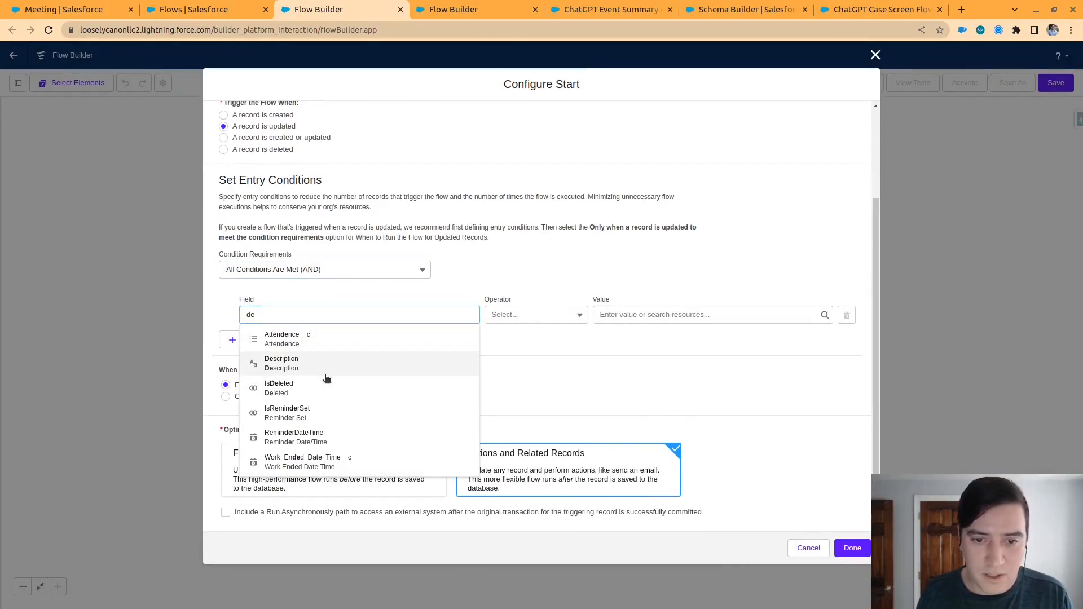
{"action": "left_click", "coordinate": [326, 372]}
{"action": "left_click", "coordinate": [558, 324]}
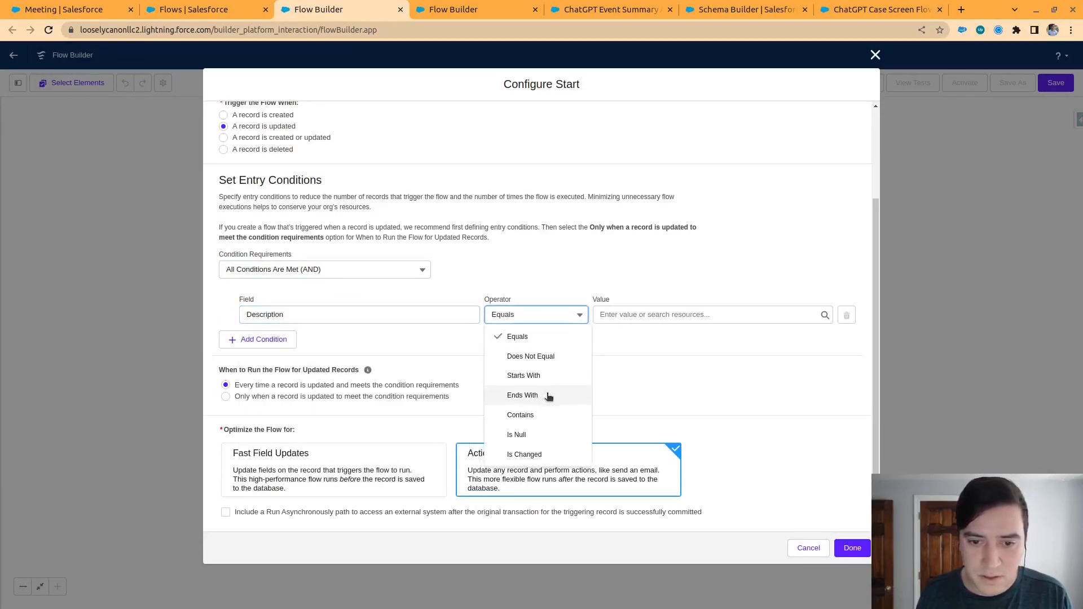
{"action": "left_click", "coordinate": [535, 435]}
{"action": "left_click", "coordinate": [663, 314]}
{"action": "type", "text": "fa"}
{"action": "left_click", "coordinate": [648, 358]}
Add a second entry condition, Description Is Changed True, and apply the start configuration
{"action": "left_click", "coordinate": [261, 340]}
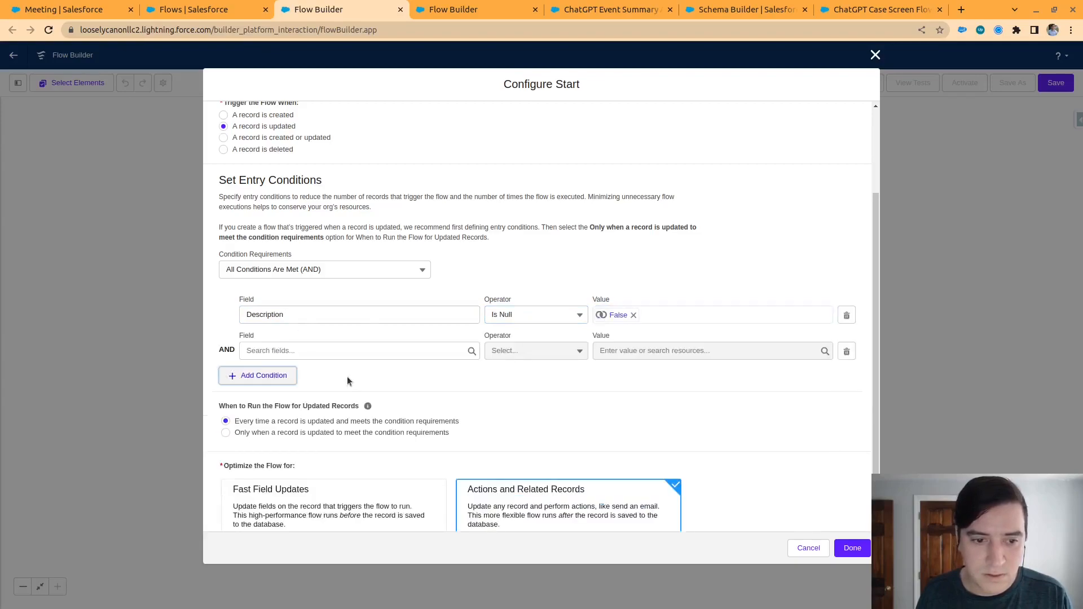
{"action": "left_click", "coordinate": [374, 355]}
{"action": "type", "text": "de"}
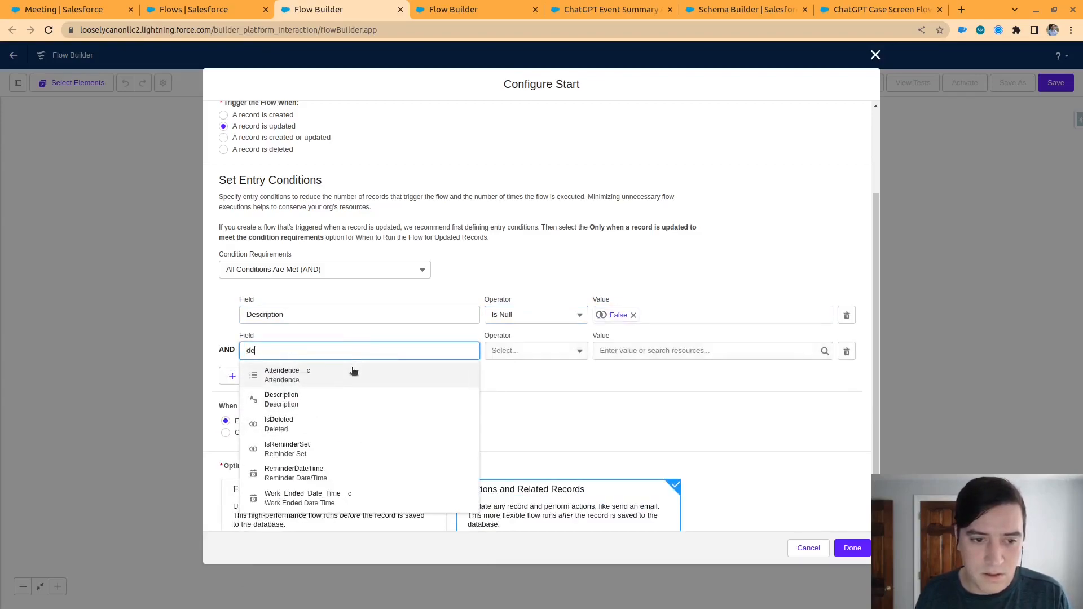
{"action": "type", "text": "sc"}
{"action": "left_click", "coordinate": [282, 374]}
{"action": "left_click", "coordinate": [539, 350]}
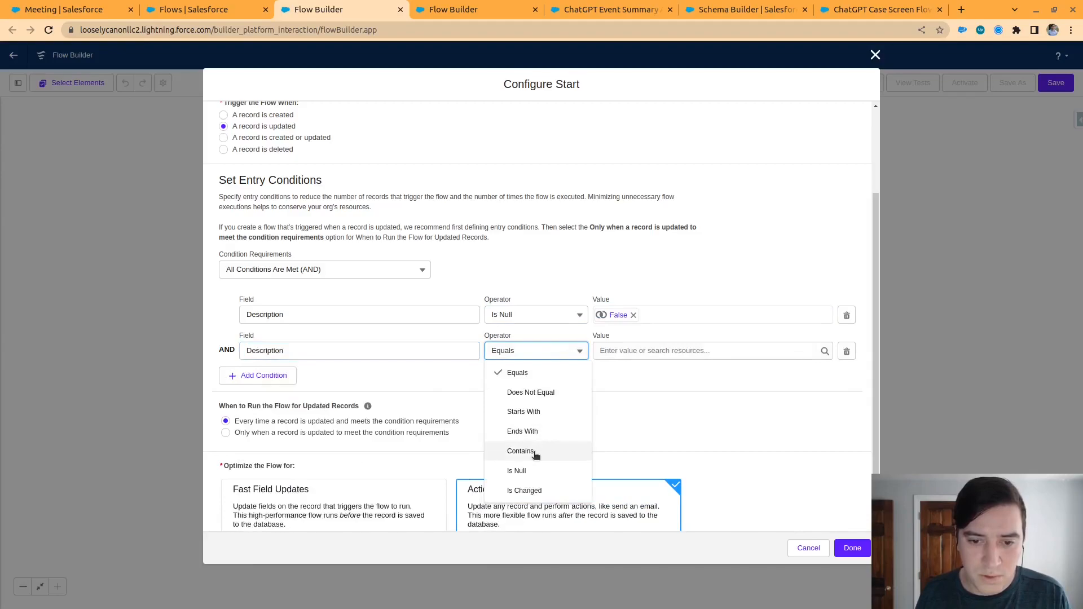
{"action": "left_click", "coordinate": [520, 452]}
{"action": "left_click", "coordinate": [527, 352]}
{"action": "left_click", "coordinate": [524, 490]}
{"action": "left_click", "coordinate": [654, 351]}
{"action": "type", "text": "tr"}
{"action": "left_click", "coordinate": [628, 396]}
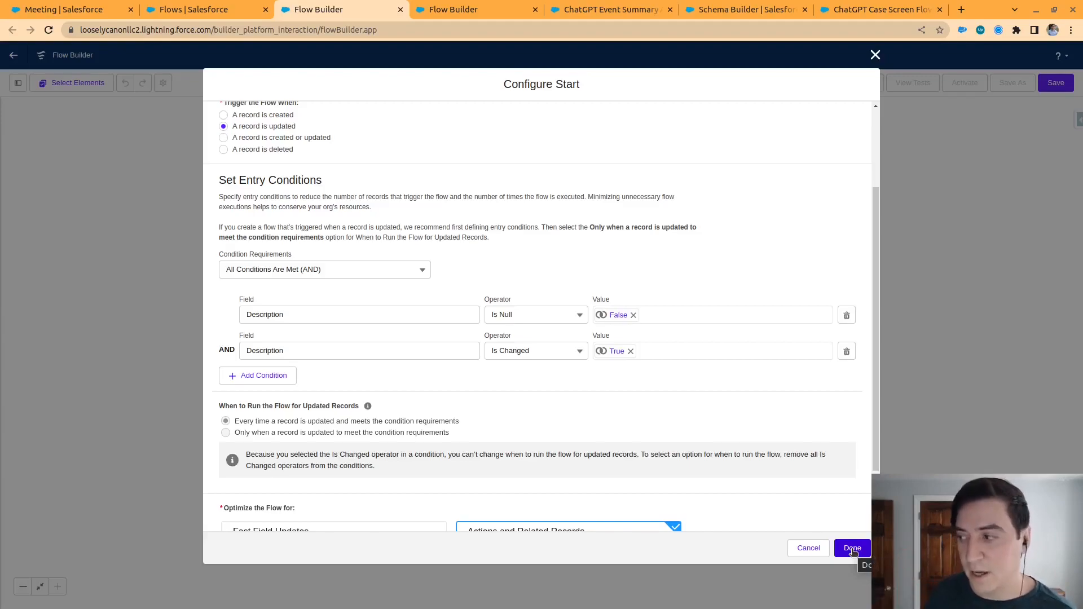
{"action": "left_click", "coordinate": [852, 548]}
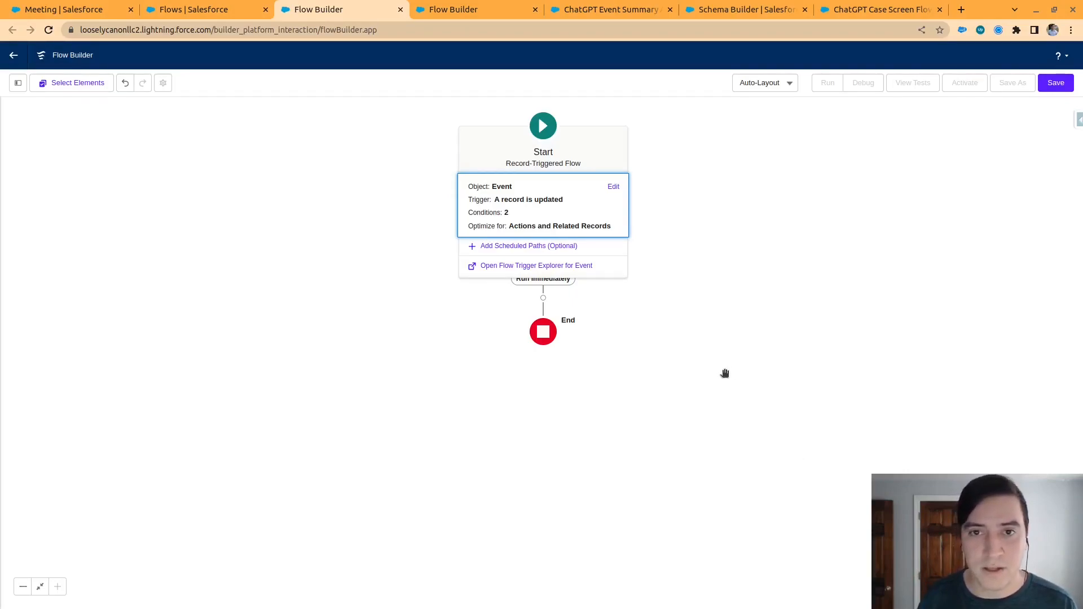
Add a Subflow element after the start that references the ChatGPT Event Summary Autolaunched flow
{"action": "left_click", "coordinate": [543, 297]}
{"action": "scroll", "coordinate": [541, 300], "scroll_direction": "down", "scroll_amount": 5}
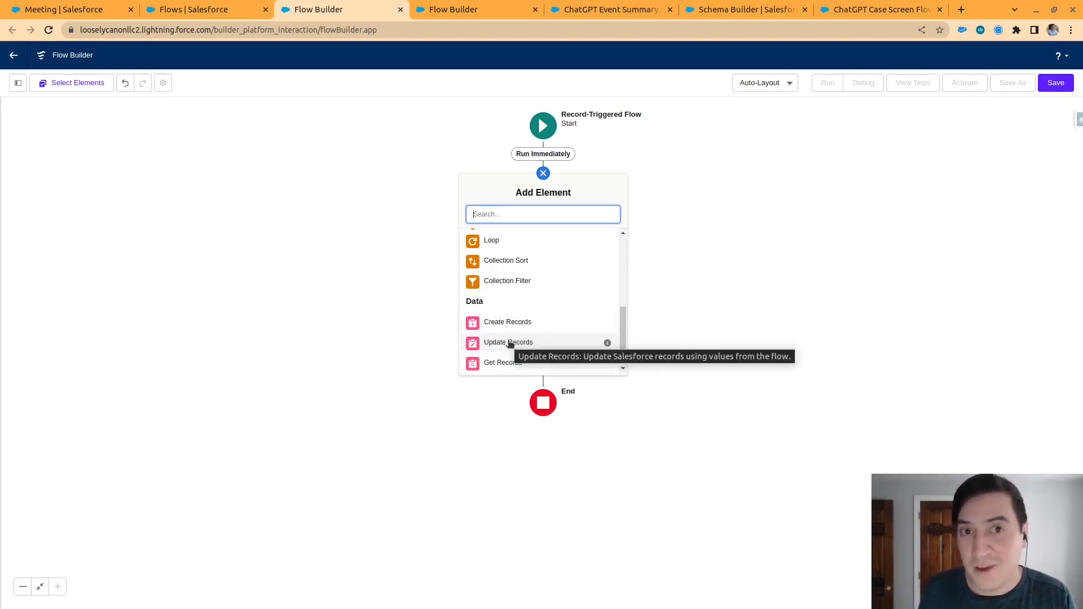
{"action": "scroll", "coordinate": [542, 333], "scroll_direction": "up", "scroll_amount": 2}
{"action": "scroll", "coordinate": [559, 329], "scroll_direction": "down", "scroll_amount": 3}
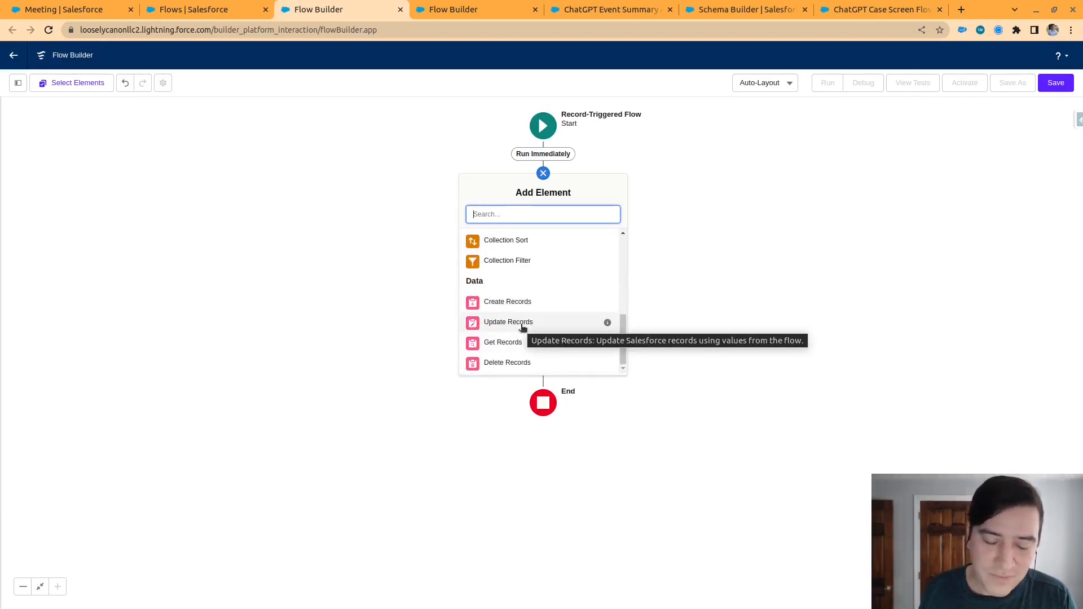
{"action": "scroll", "coordinate": [523, 327], "scroll_direction": "up", "scroll_amount": 5}
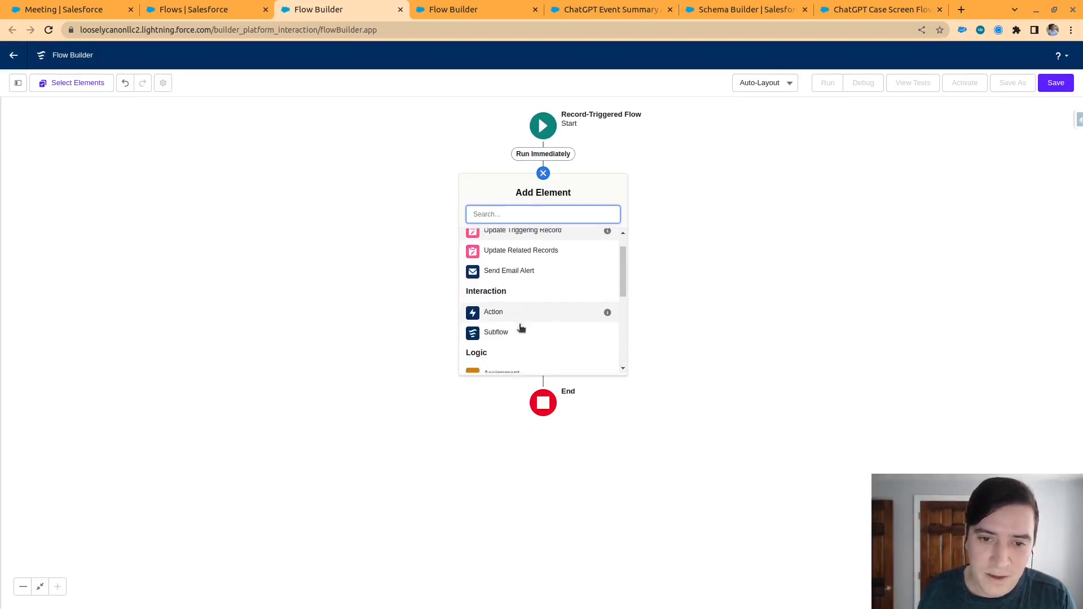
{"action": "scroll", "coordinate": [521, 328], "scroll_direction": "down", "scroll_amount": 3}
{"action": "scroll", "coordinate": [518, 314], "scroll_direction": "up", "scroll_amount": 5}
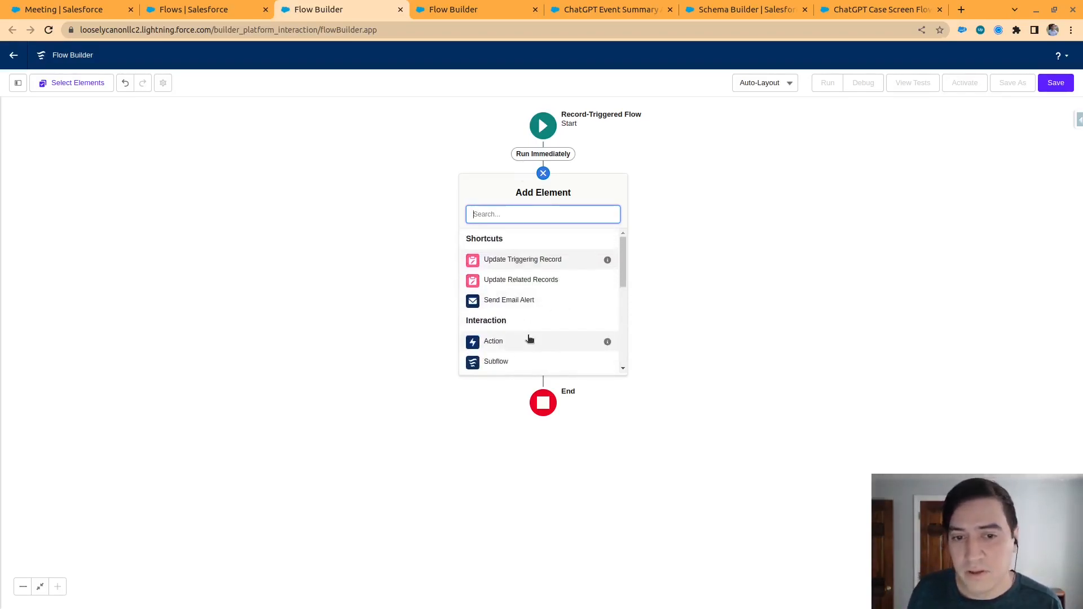
{"action": "scroll", "coordinate": [527, 339], "scroll_direction": "down", "scroll_amount": 1}
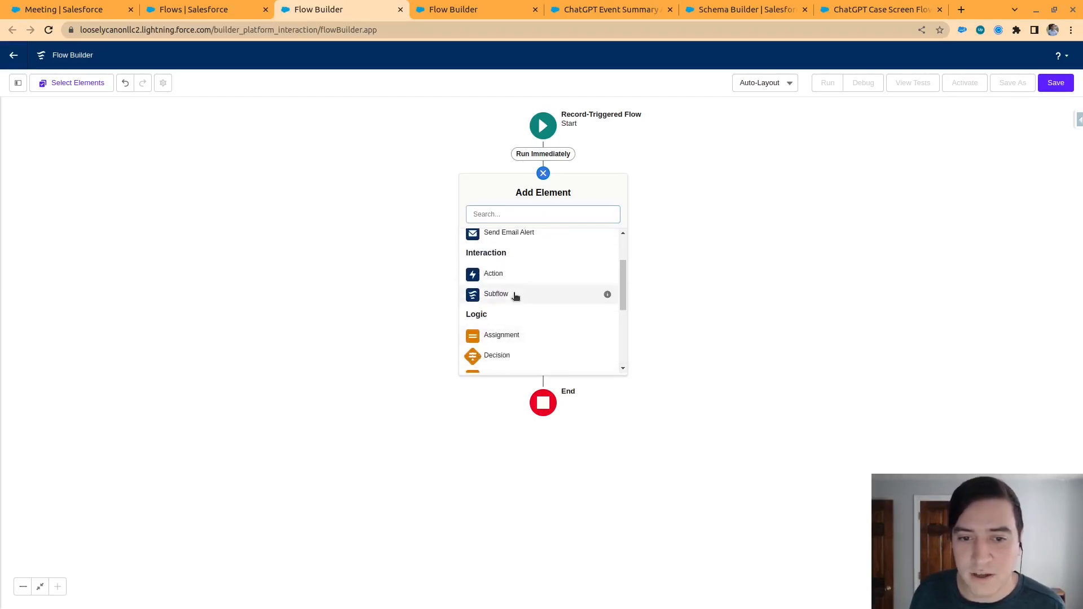
{"action": "left_click", "coordinate": [514, 294]}
{"action": "left_click", "coordinate": [584, 247]}
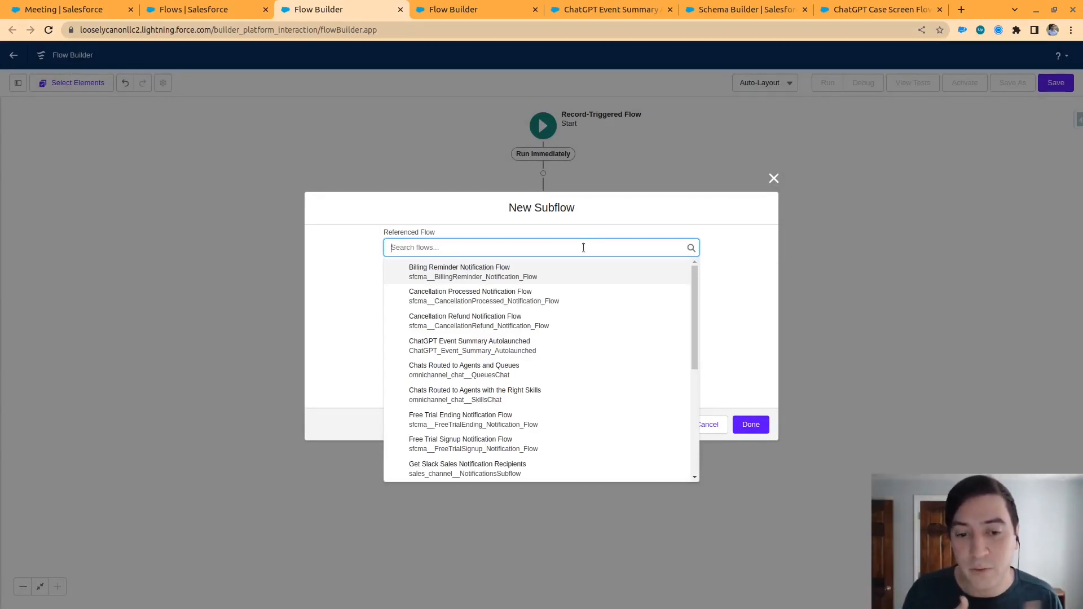
{"action": "left_click", "coordinate": [559, 361]}
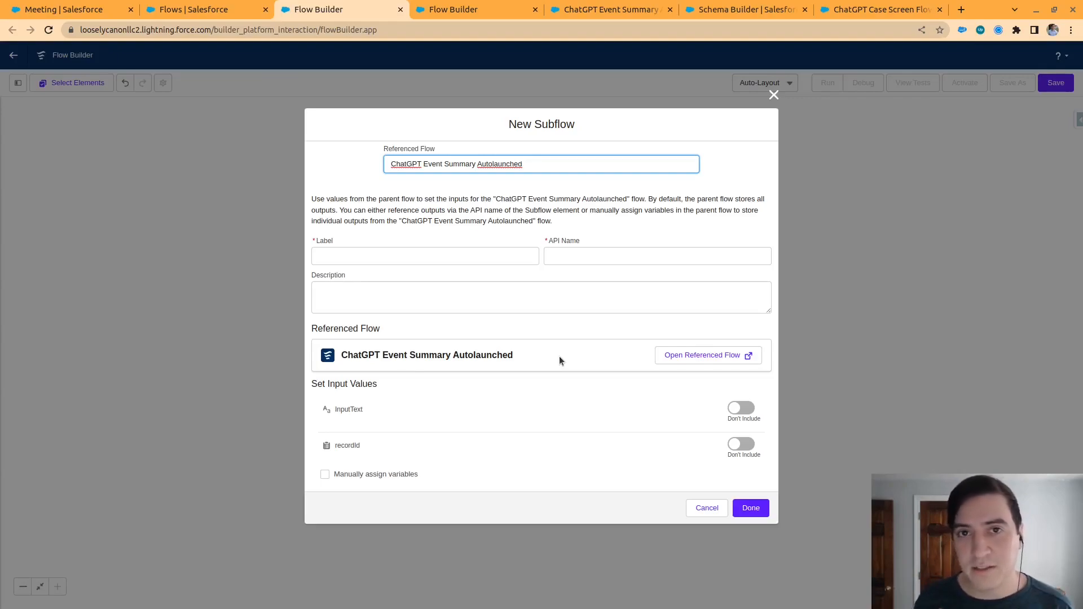
Label the new subflow Send Transcription to GPT, with the API name Send_Transcription_to_GPT
{"action": "left_click", "coordinate": [458, 250]}
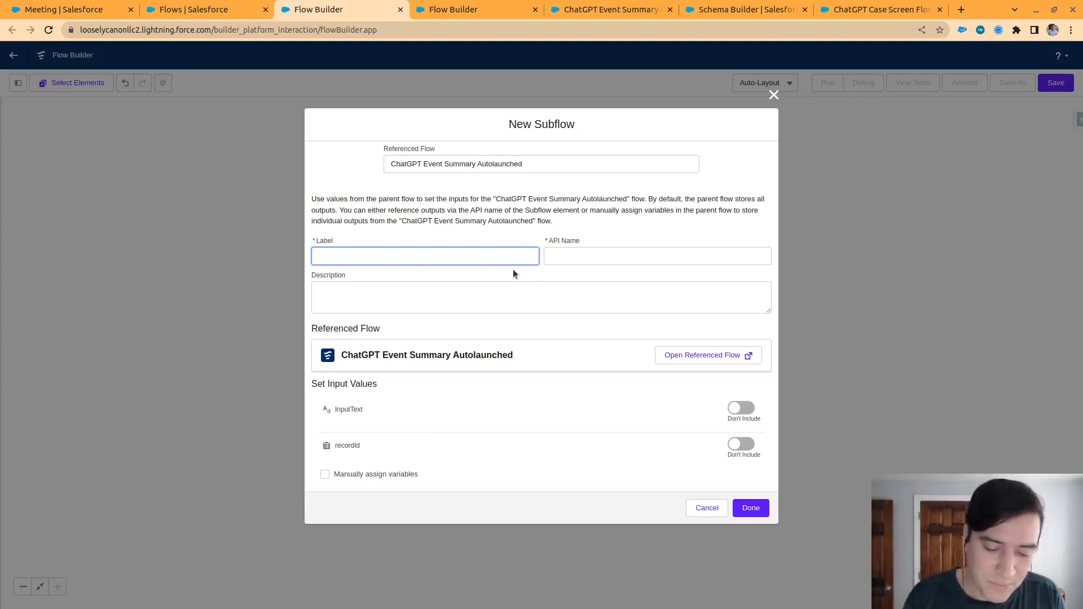
{"action": "type", "text": "Se"}
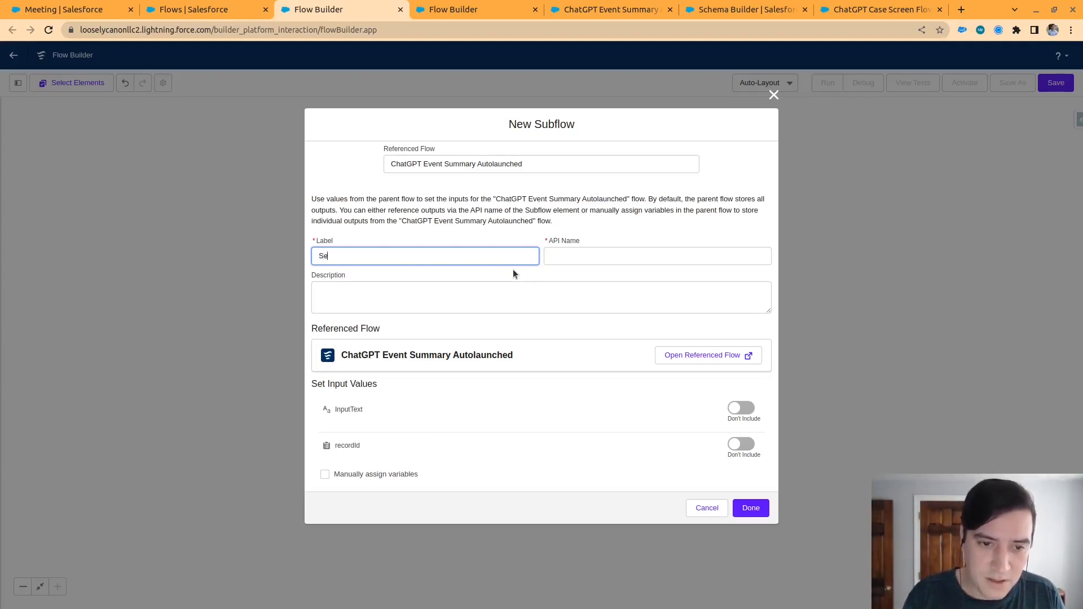
{"action": "type", "text": "nd Trans"}
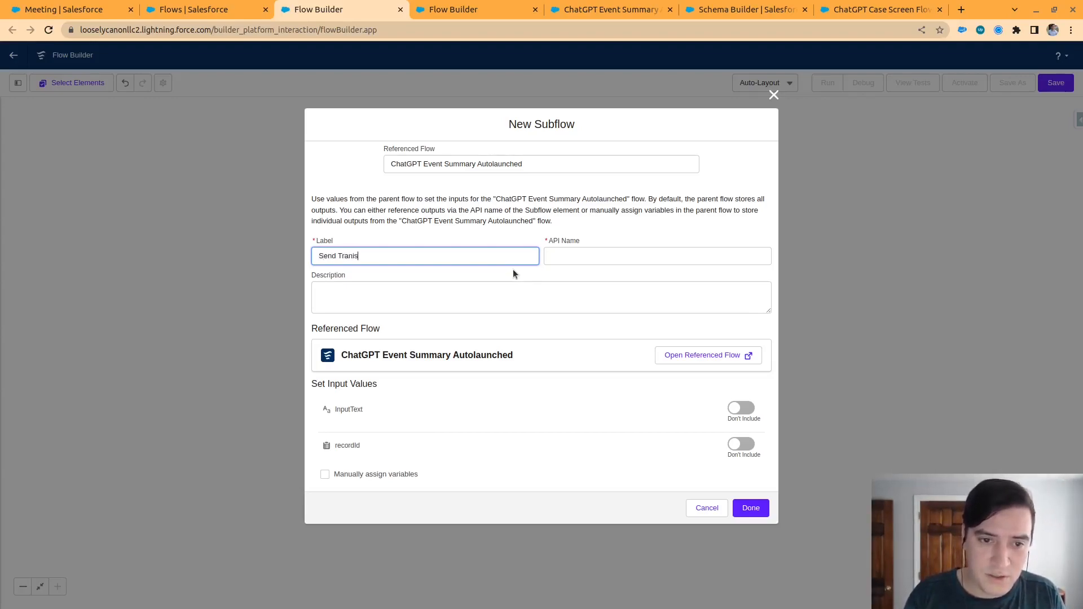
{"action": "type", "text": "craip"}
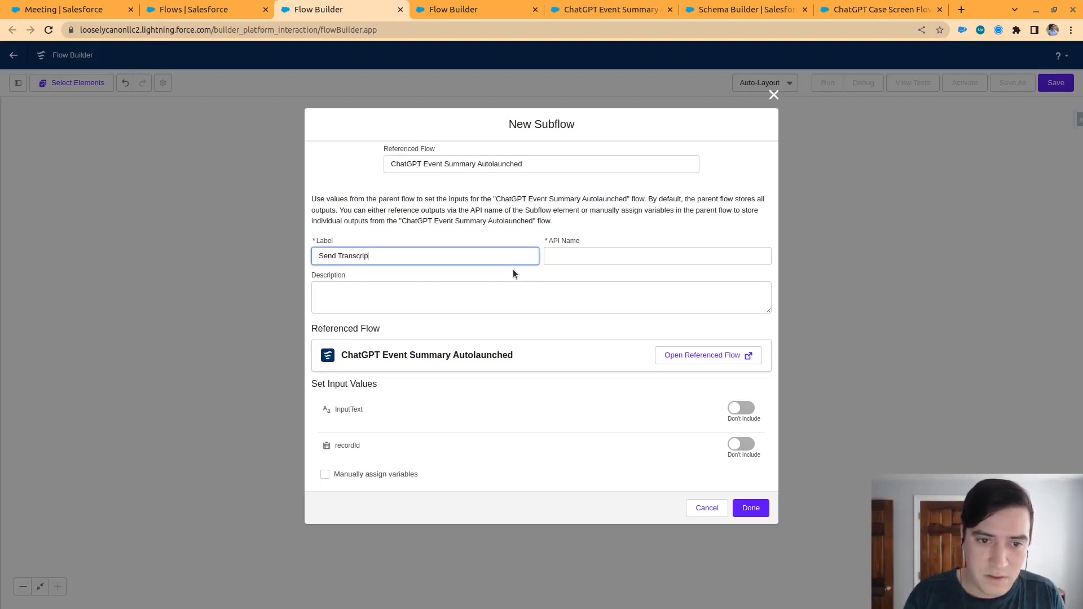
{"action": "type", "text": "tion to GPT"}
{"action": "key", "text": "Tab"}
{"action": "key", "text": "Tab"}
{"action": "key", "text": "Tab"}
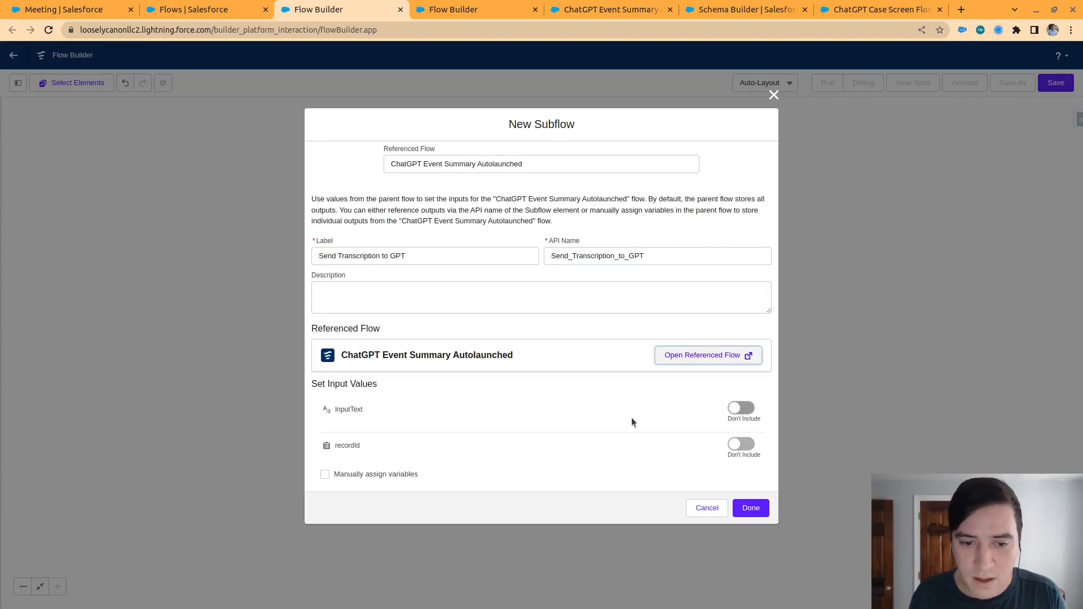
Include the subflow's recordId input with the value {!$Record}, leave InputText excluded, and finish the element
{"action": "left_click", "coordinate": [755, 445]}
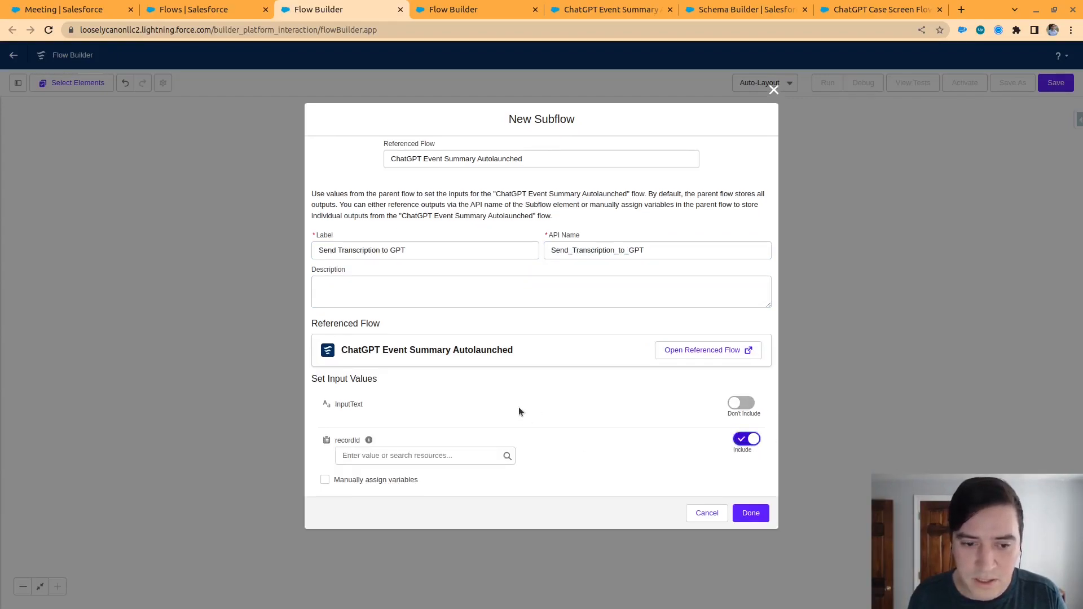
{"action": "left_click", "coordinate": [388, 460]}
{"action": "type", "text": "c"}
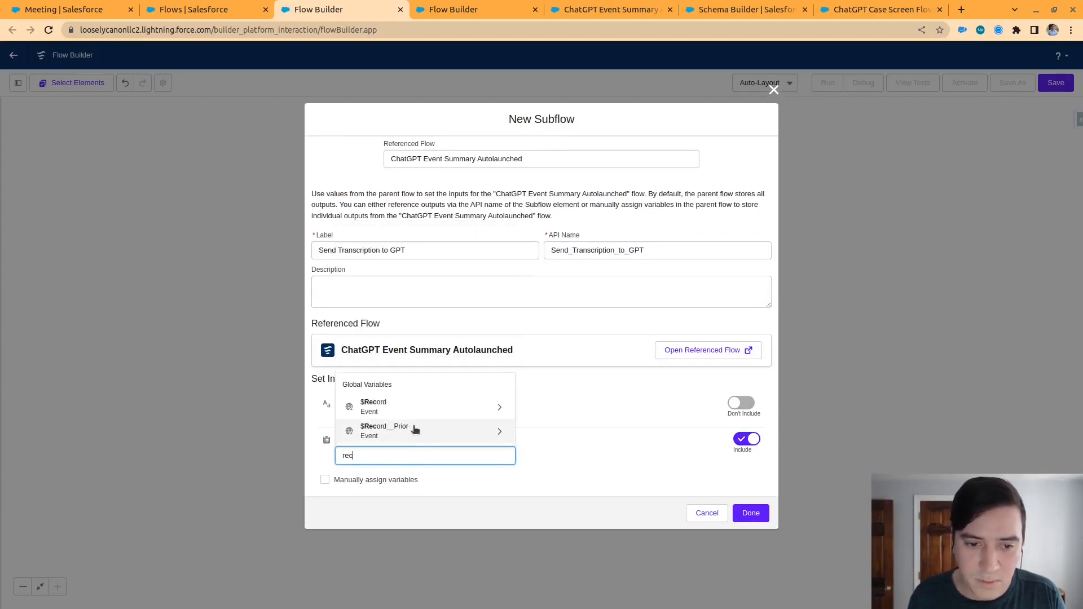
{"action": "left_click", "coordinate": [418, 406]}
{"action": "left_click", "coordinate": [581, 450]}
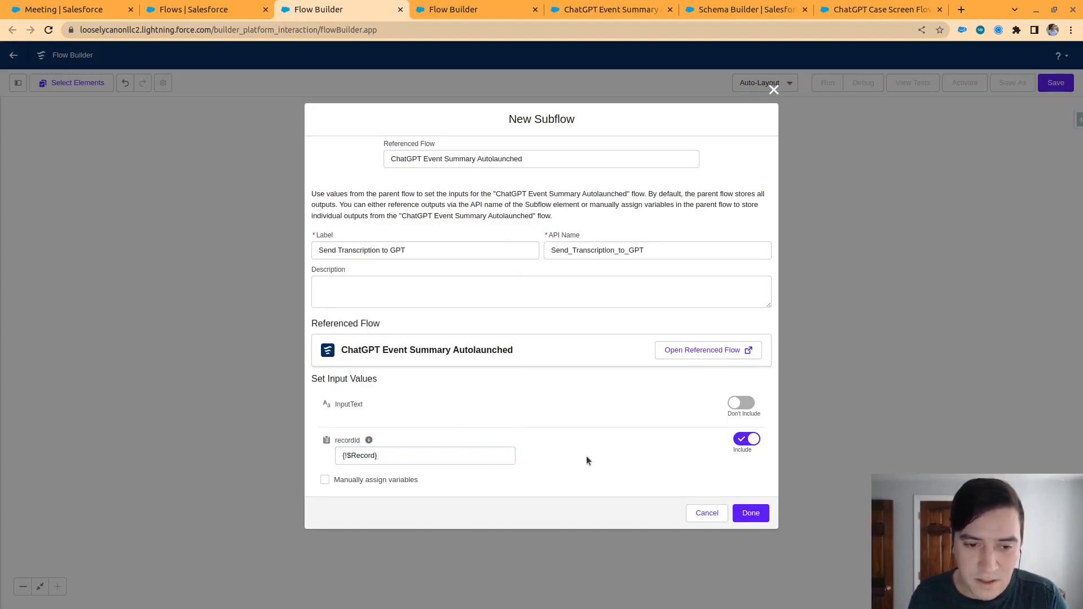
{"action": "mouse_move", "coordinate": [368, 441]}
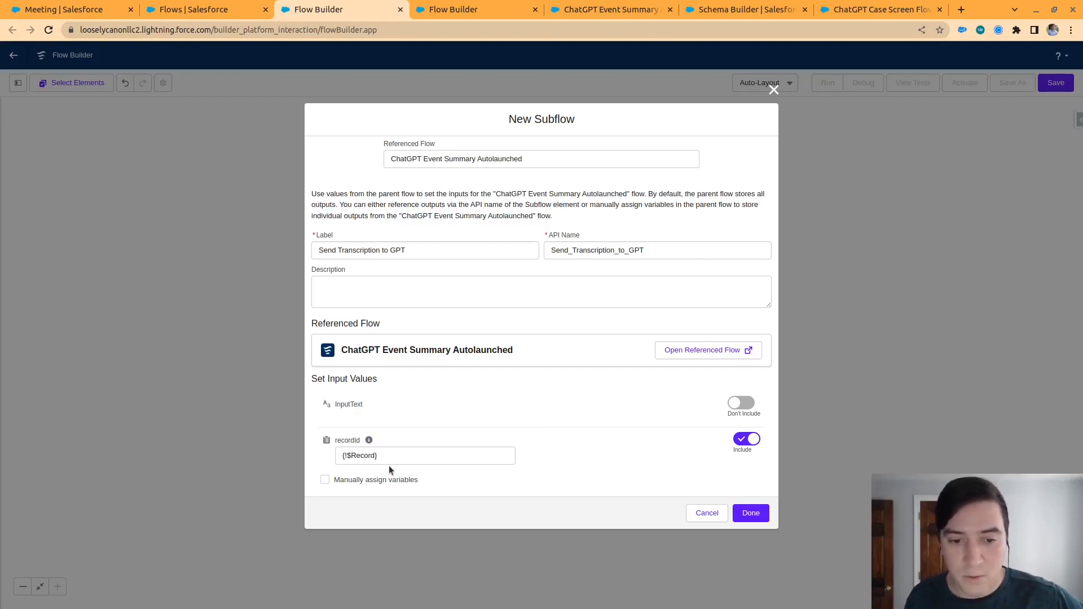
{"action": "left_click", "coordinate": [750, 512]}
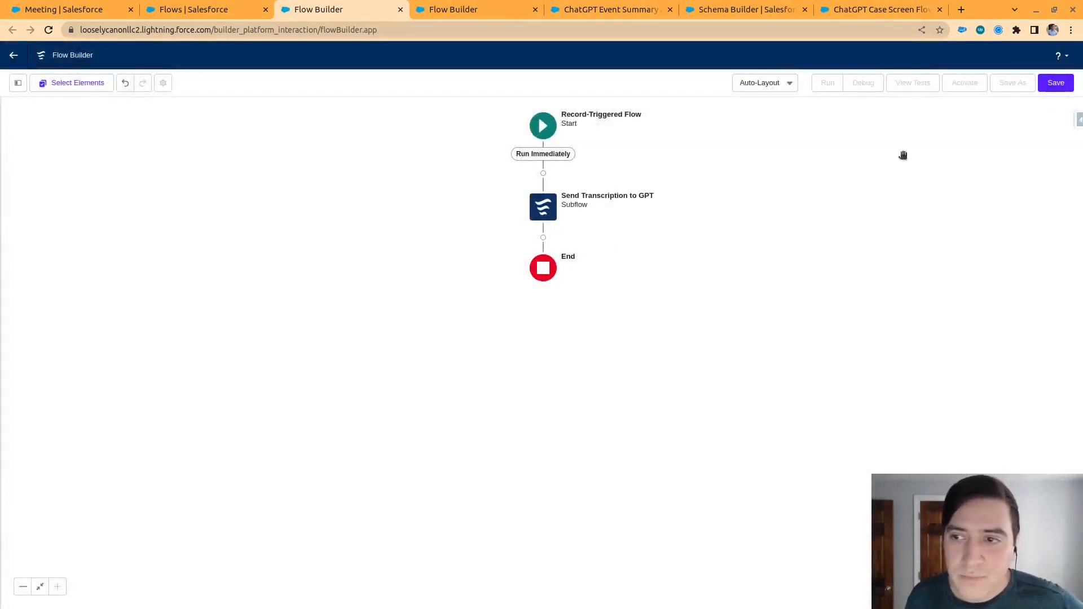
Save the flow with the label Event After Update Description and activate it
{"action": "left_click", "coordinate": [1054, 83]}
{"action": "left_click", "coordinate": [387, 288]}
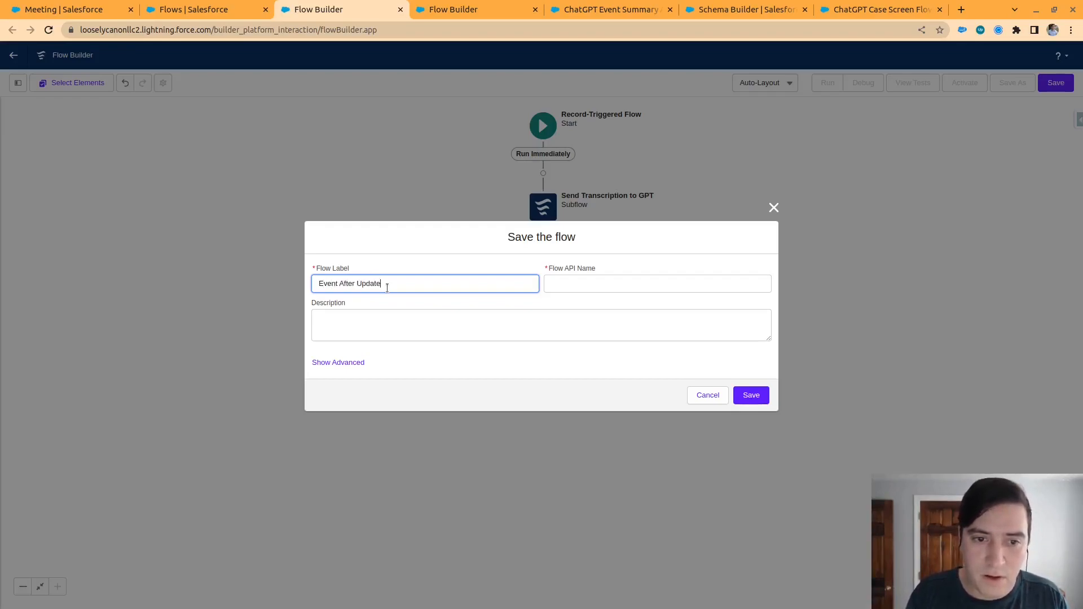
{"action": "type", "text": "Event After Update Description"}
{"action": "key", "text": "Tab"}
{"action": "key", "text": "Tab"}
{"action": "key", "text": "Tab"}
{"action": "left_click", "coordinate": [751, 395]}
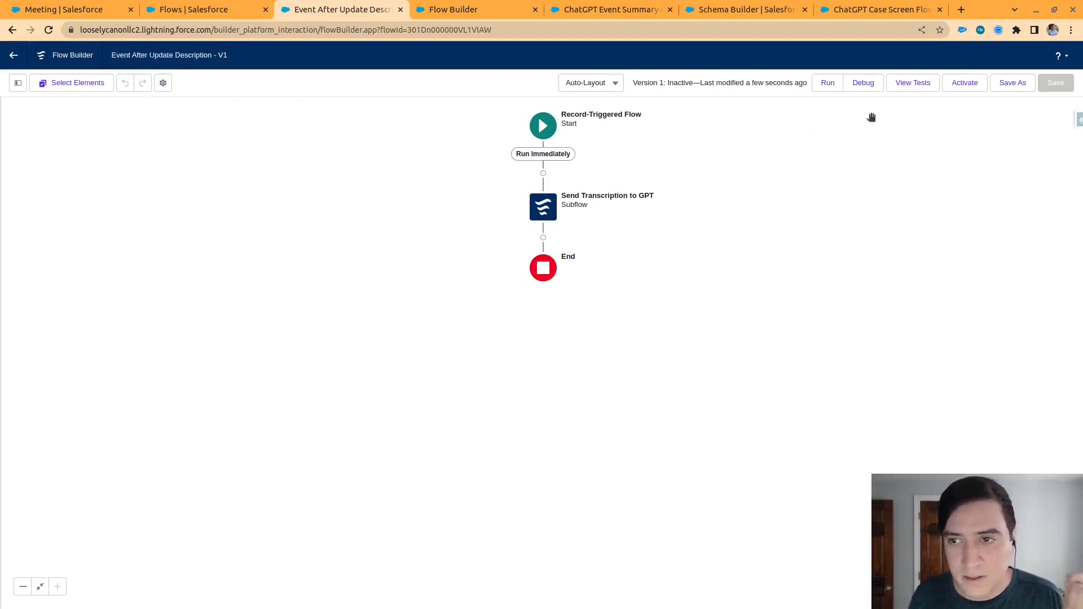
{"action": "left_click", "coordinate": [961, 86]}
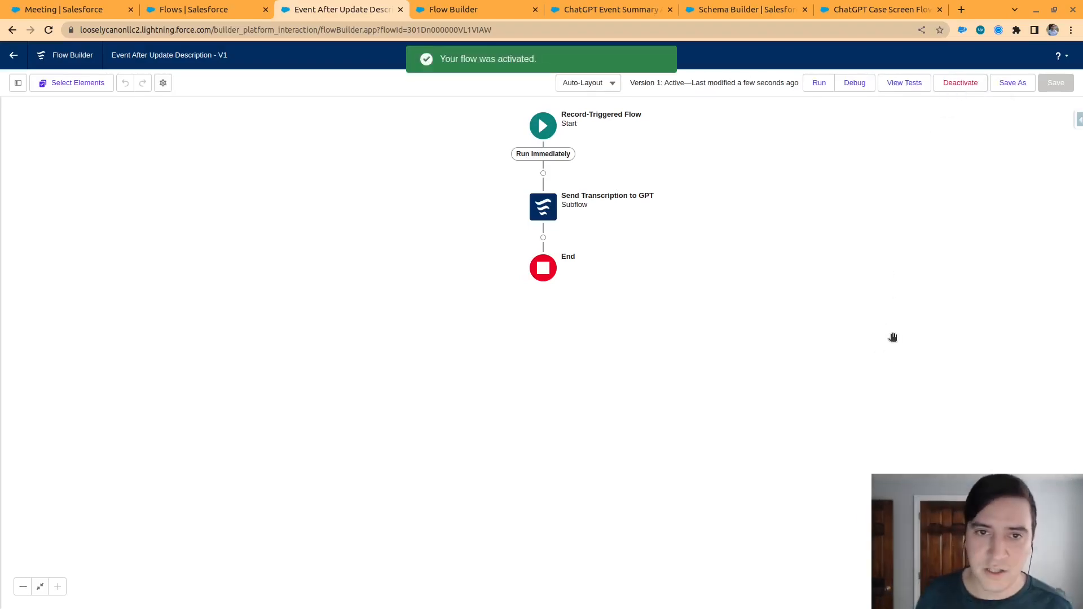
Create a new event with the subject Meeting 2 on the Modo Labs account, keeping the default date and time
{"action": "left_click", "coordinate": [91, 5]}
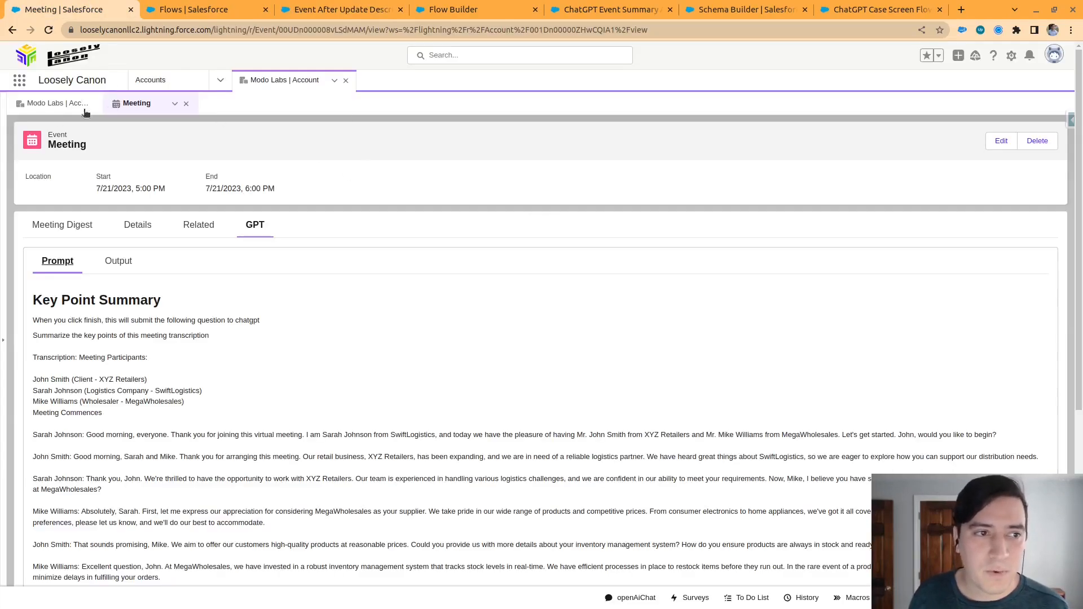
{"action": "left_click", "coordinate": [56, 103]}
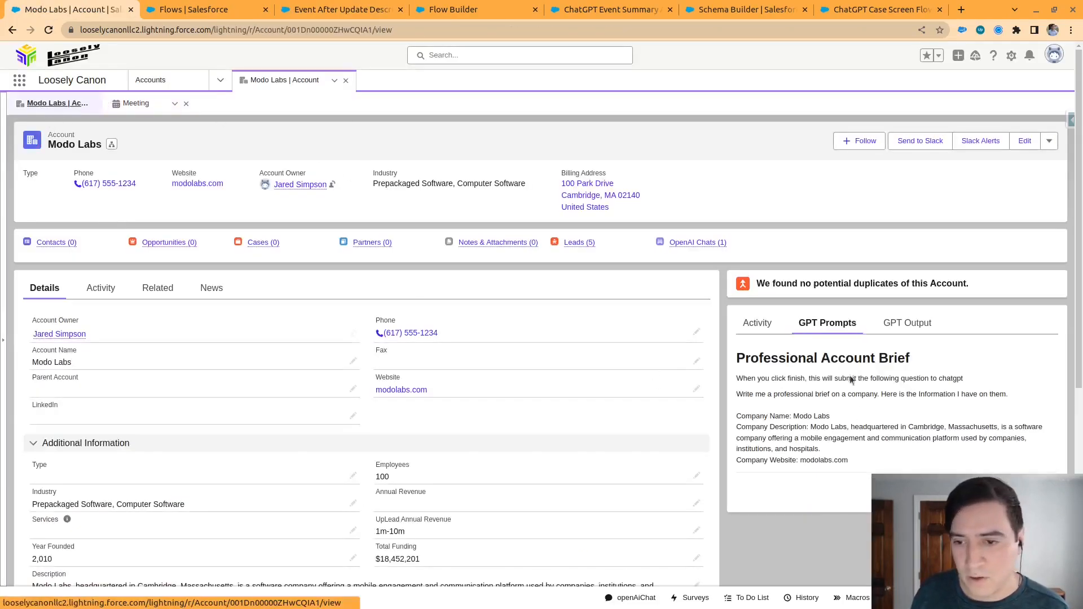
{"action": "scroll", "coordinate": [848, 394], "scroll_direction": "down", "scroll_amount": 3}
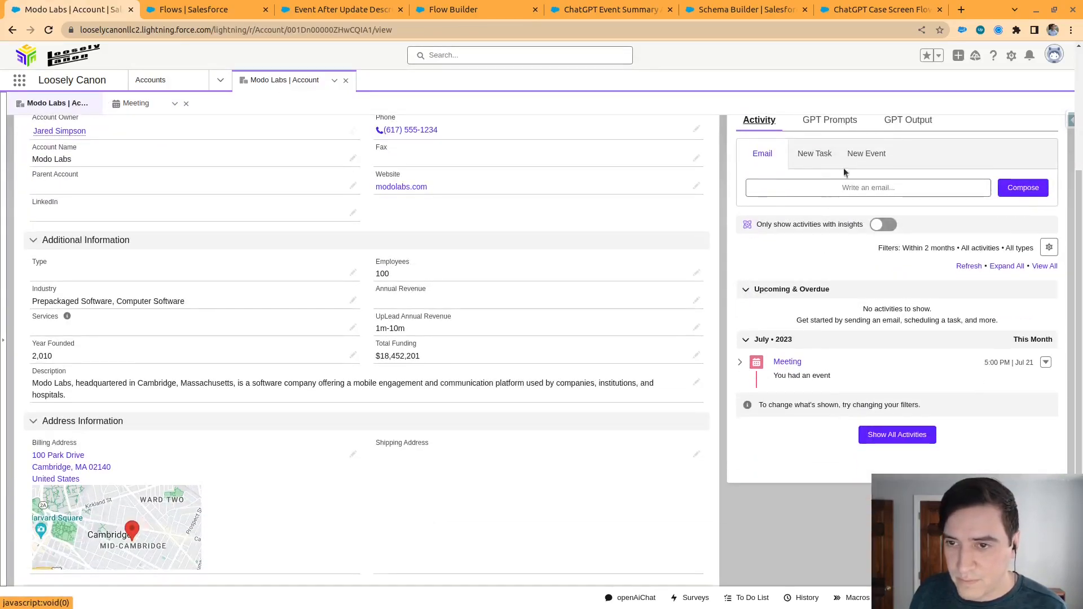
{"action": "left_click", "coordinate": [868, 154]}
{"action": "left_click", "coordinate": [869, 195]}
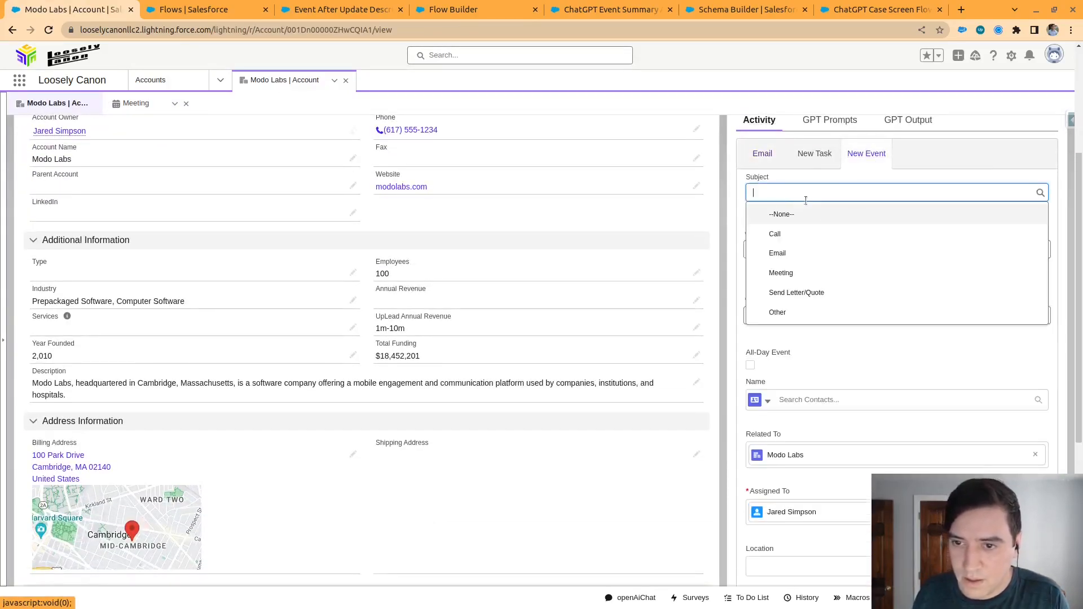
{"action": "left_click", "coordinate": [827, 274]}
{"action": "scroll", "coordinate": [874, 315], "scroll_direction": "down", "scroll_amount": 2}
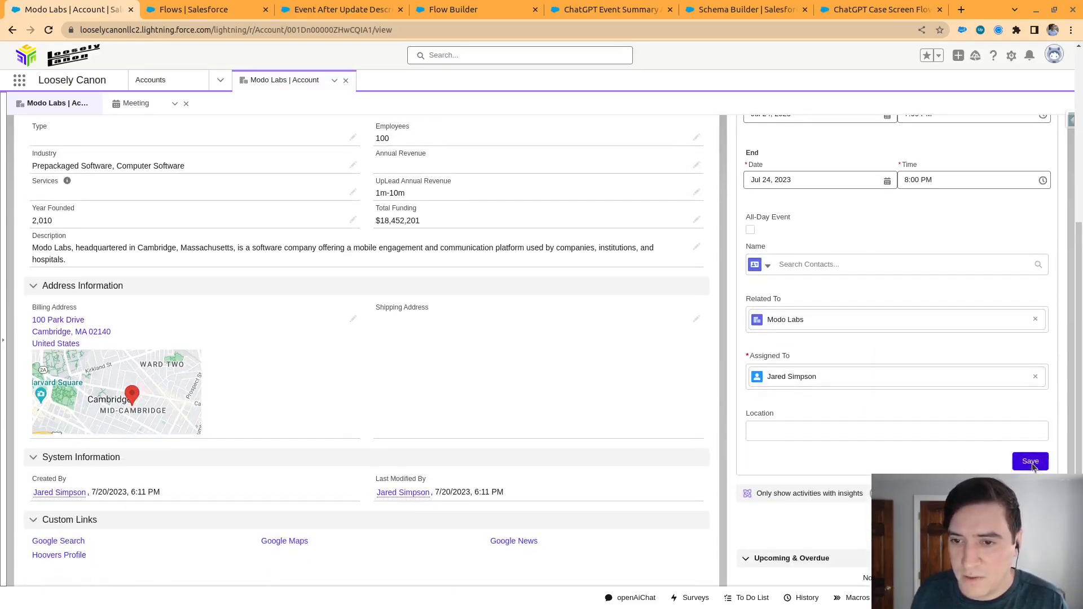
{"action": "left_click", "coordinate": [1031, 462]}
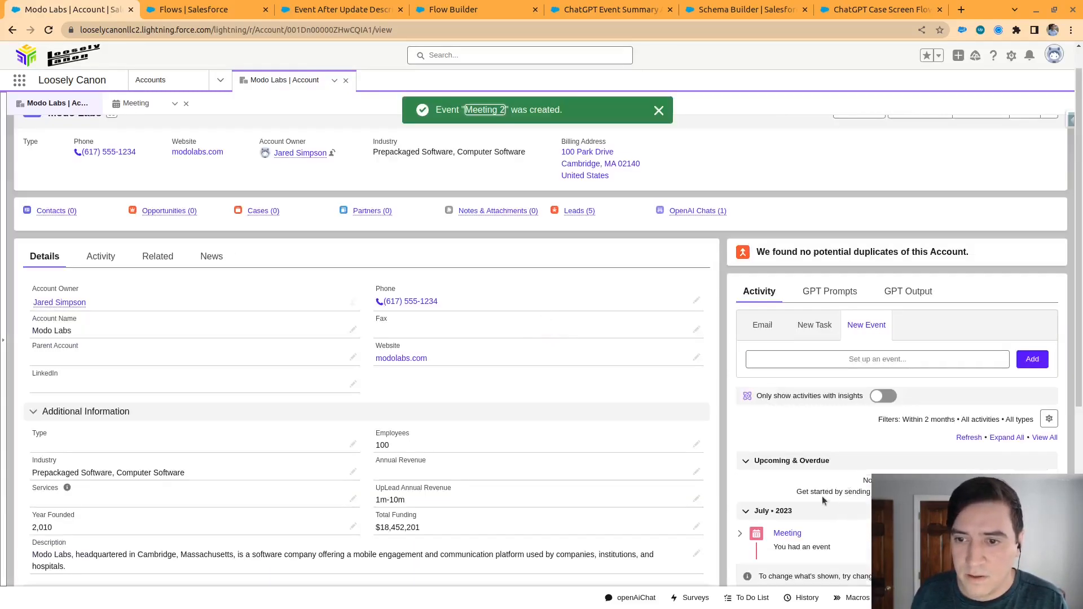
Open the Meeting 2 event record from the account's activities and open its Description for editing
{"action": "scroll", "coordinate": [824, 497], "scroll_direction": "down", "scroll_amount": 3}
{"action": "left_click", "coordinate": [781, 280]}
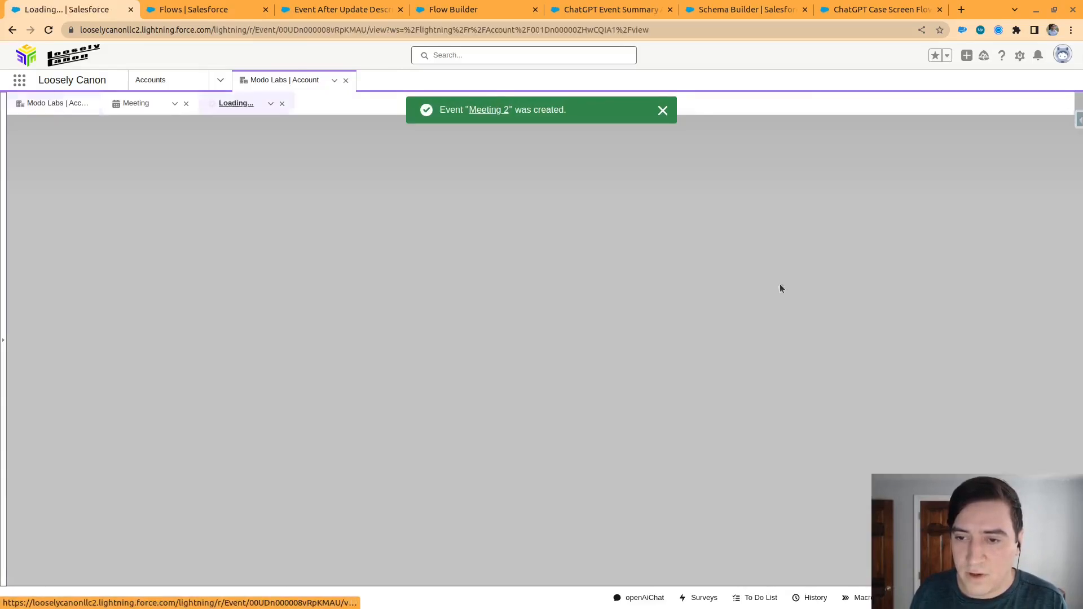
{"action": "scroll", "coordinate": [150, 244], "scroll_direction": "down", "scroll_amount": 3}
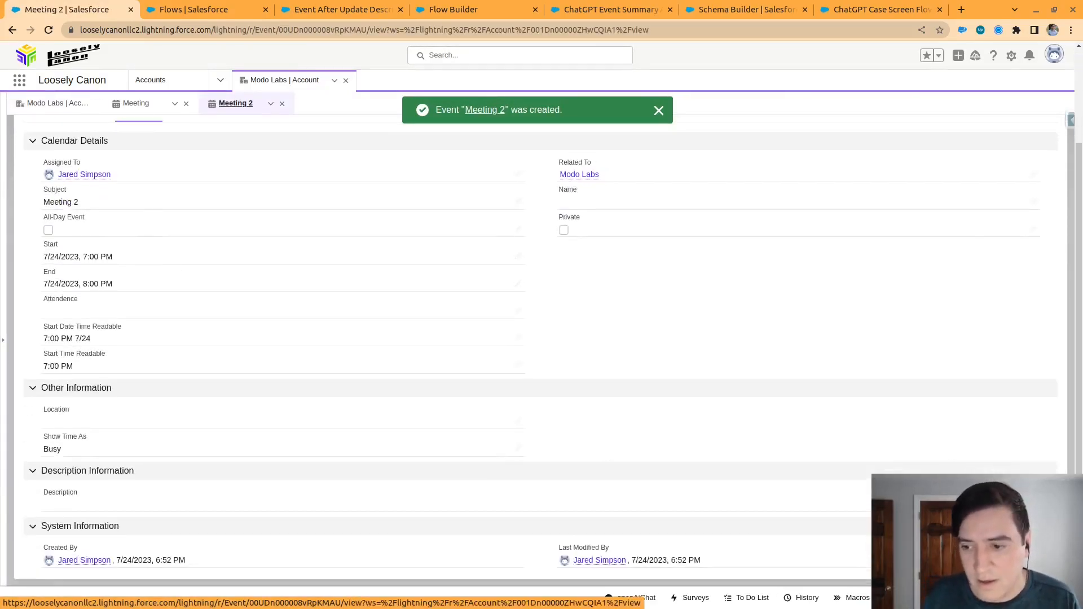
{"action": "left_click", "coordinate": [1033, 503]}
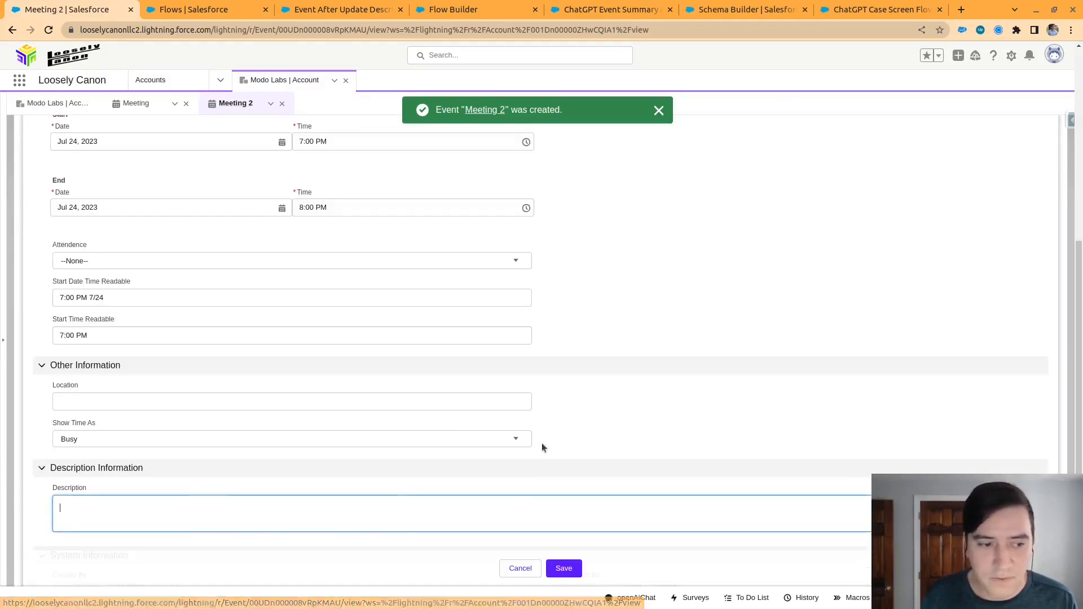
{"action": "scroll", "coordinate": [129, 476], "scroll_direction": "down", "scroll_amount": 2}
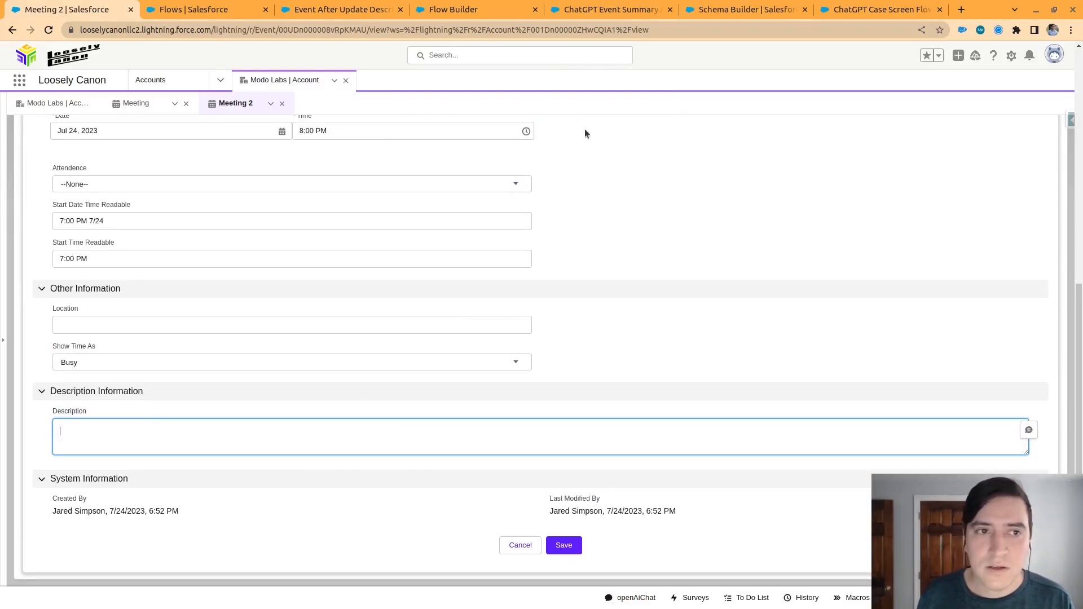
Switch to ChatGPT in a new browser tab and submit the prompt "create a mock meeting consersation"
{"action": "key", "text": "ctrl+t"}
{"action": "type", "text": "cha"}
{"action": "key", "text": "Return"}
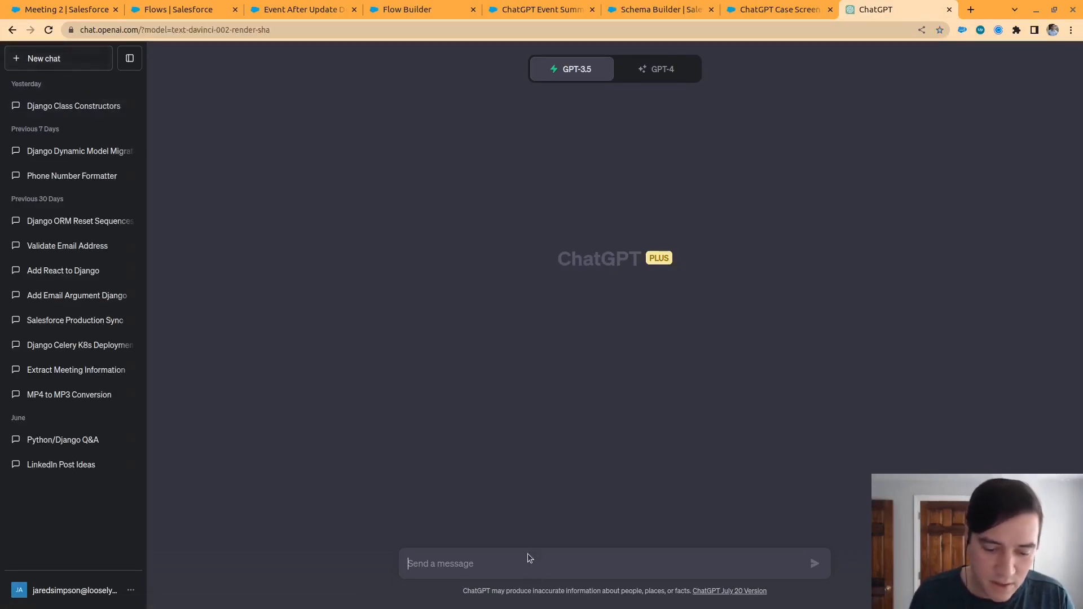
{"action": "type", "text": "create a "}
{"action": "type", "text": "mock meeting con"}
{"action": "type", "text": "sv"}
{"action": "type", "text": "rsa"}
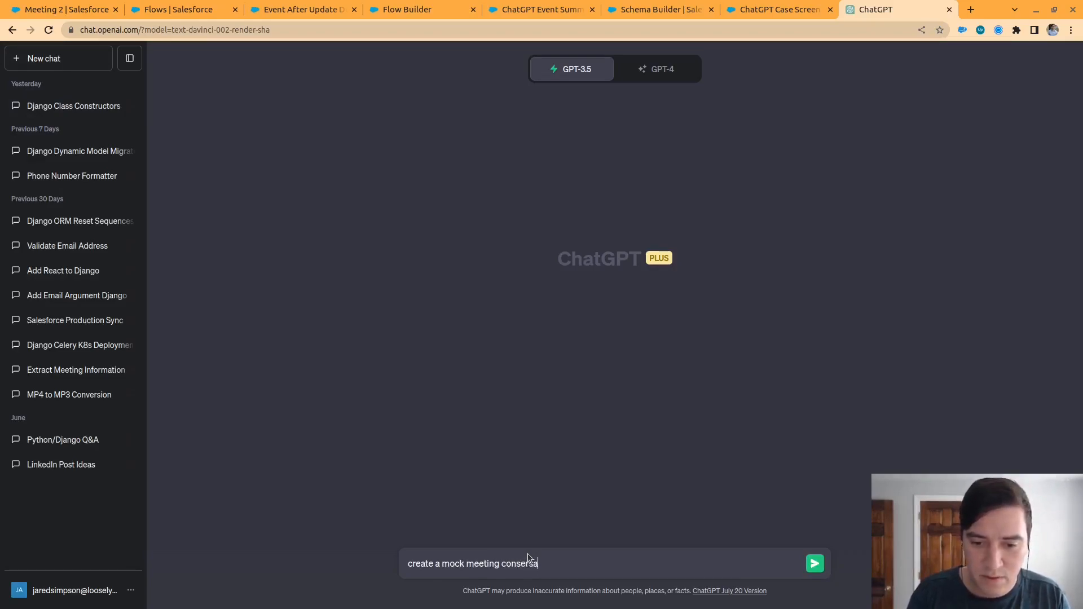
{"action": "type", "text": "tion"}
{"action": "key", "text": "Return"}
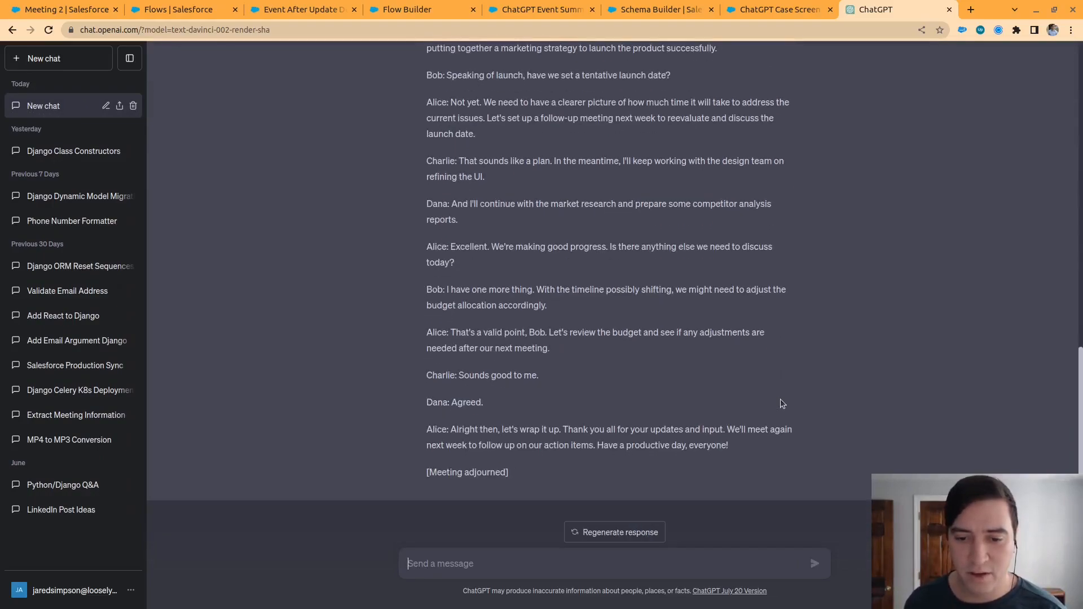
Copy the complete generated meeting conversation and paste it into the Description of the Meeting 2 event in Salesforce
{"action": "left_click_drag", "start_coordinate": [523, 474], "coordinate": [429, 140]}
{"action": "key", "text": "ctrl+c"}
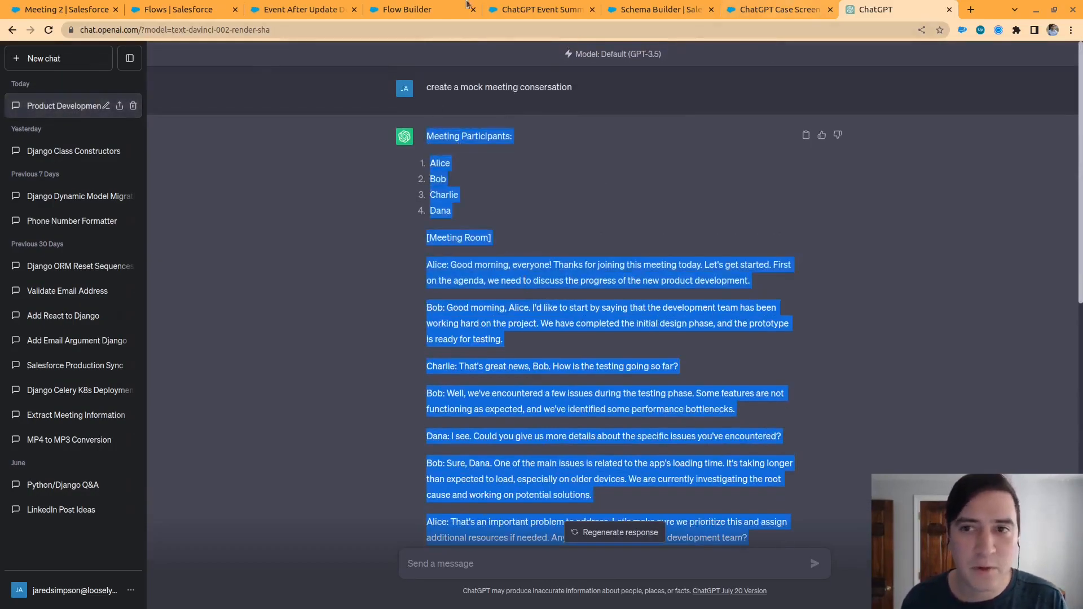
{"action": "left_click", "coordinate": [77, 5]}
{"action": "key", "text": "ctrl+v"}
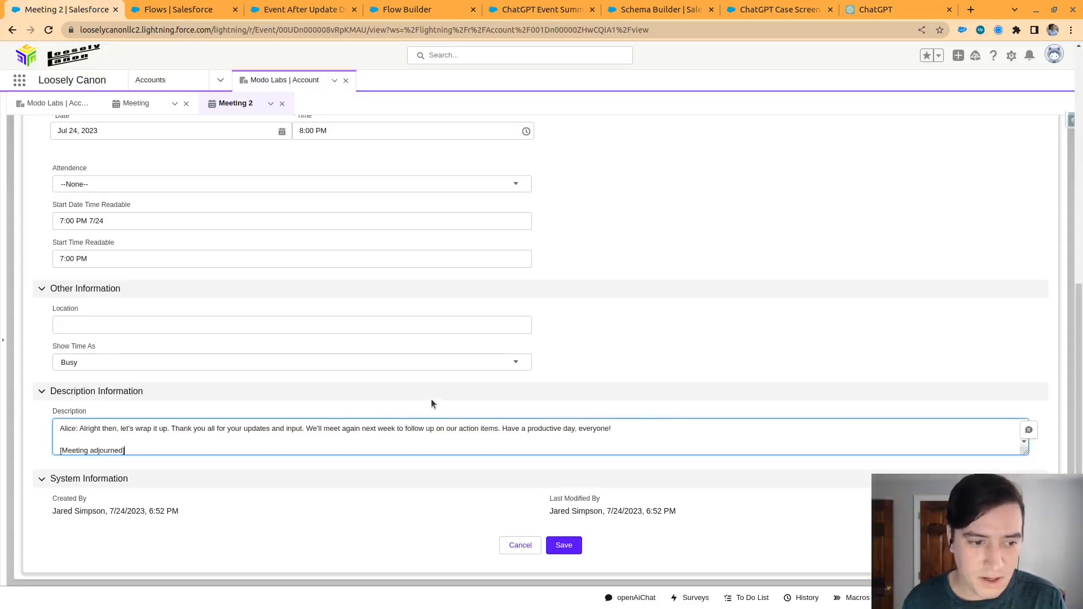
Enlarge the Description box to show more of the pasted conversation and save the Meeting 2 event
{"action": "left_click_drag", "start_coordinate": [1025, 451], "coordinate": [1025, 586]}
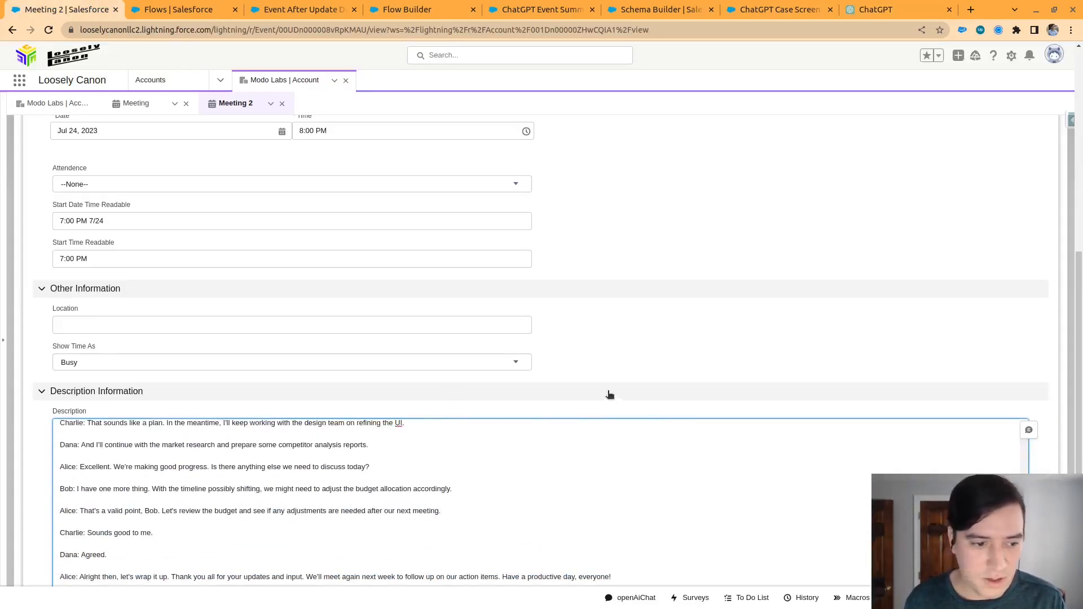
{"action": "scroll", "coordinate": [609, 391], "scroll_direction": "down", "scroll_amount": 3}
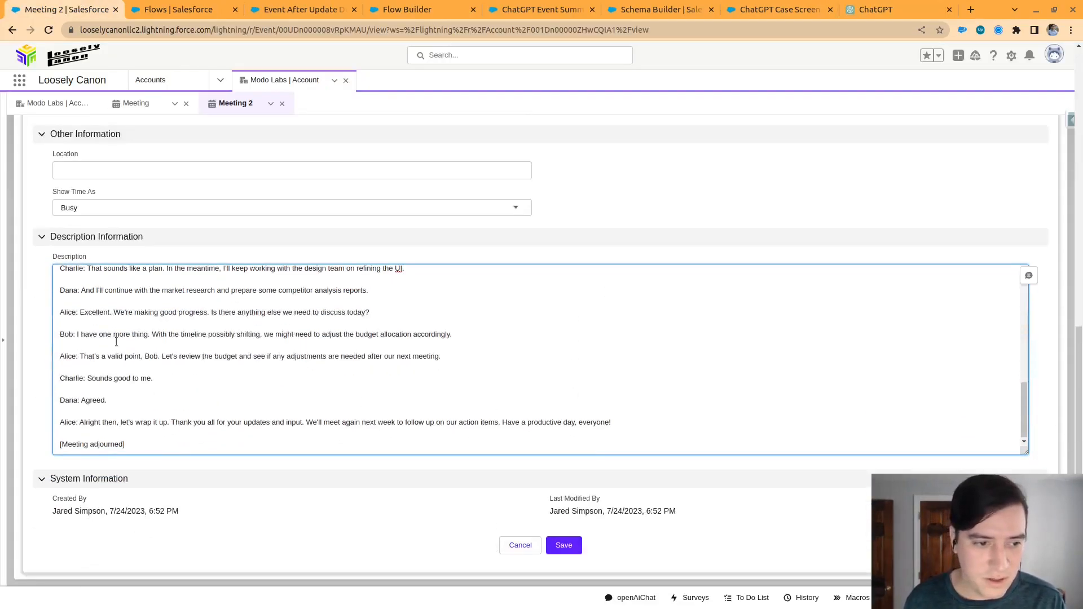
{"action": "left_click", "coordinate": [564, 546]}
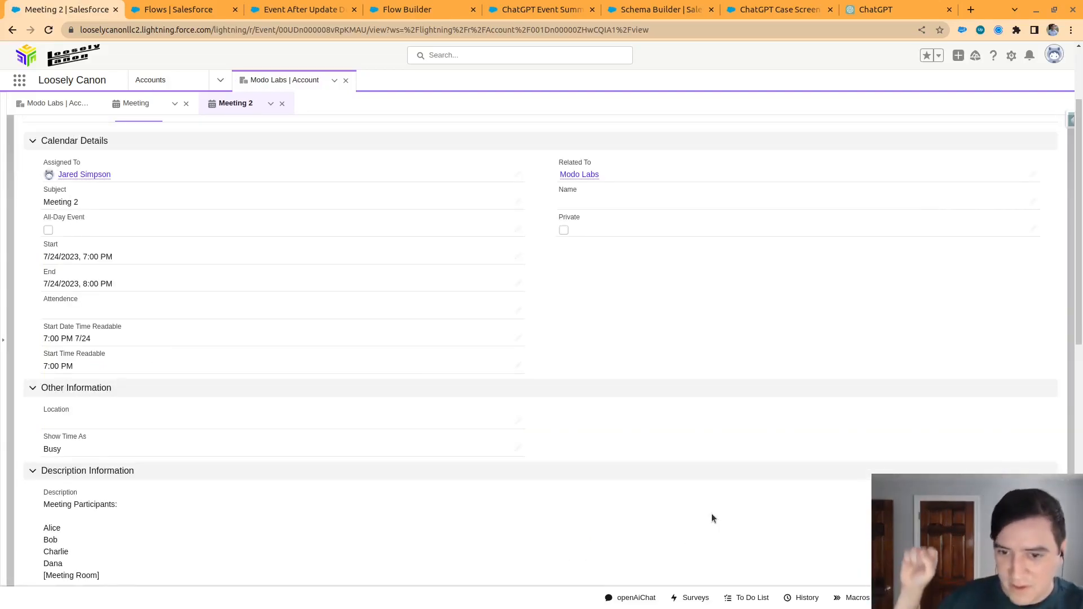
Review the saved meeting conversation and view the GPT output for the Meeting 2 event
{"action": "scroll", "coordinate": [451, 256], "scroll_direction": "down", "scroll_amount": 8}
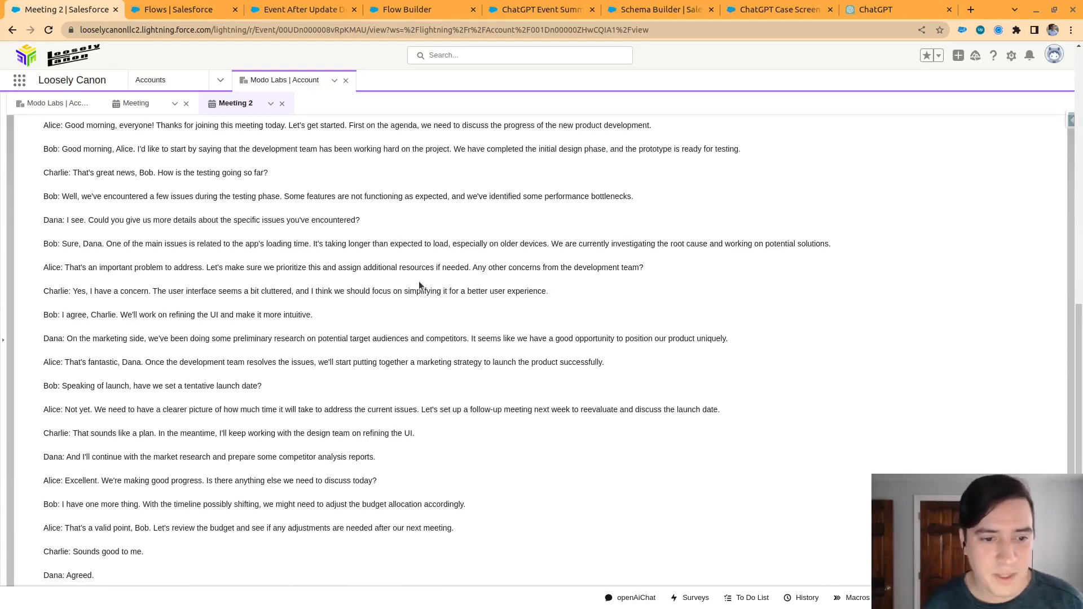
{"action": "scroll", "coordinate": [234, 245], "scroll_direction": "down", "scroll_amount": 2}
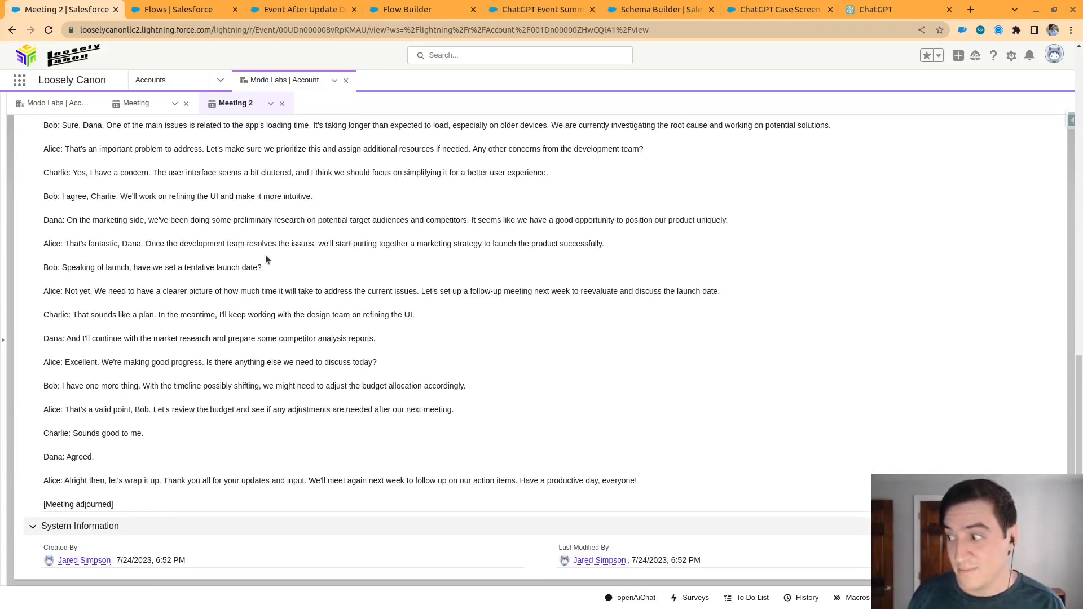
{"action": "scroll", "coordinate": [268, 257], "scroll_direction": "up", "scroll_amount": 3}
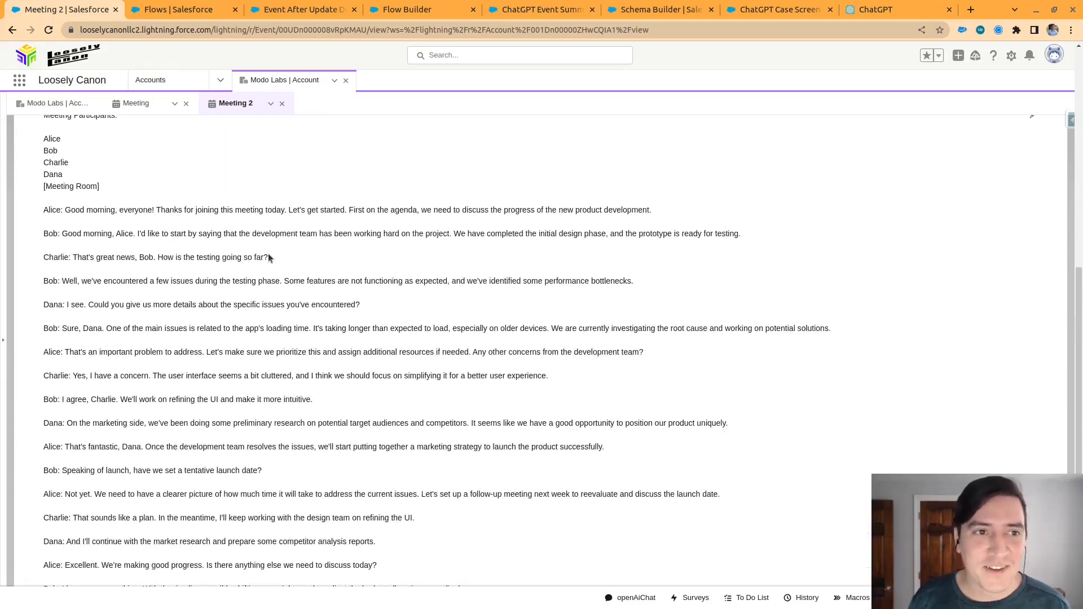
{"action": "scroll", "coordinate": [269, 257], "scroll_direction": "up", "scroll_amount": 7}
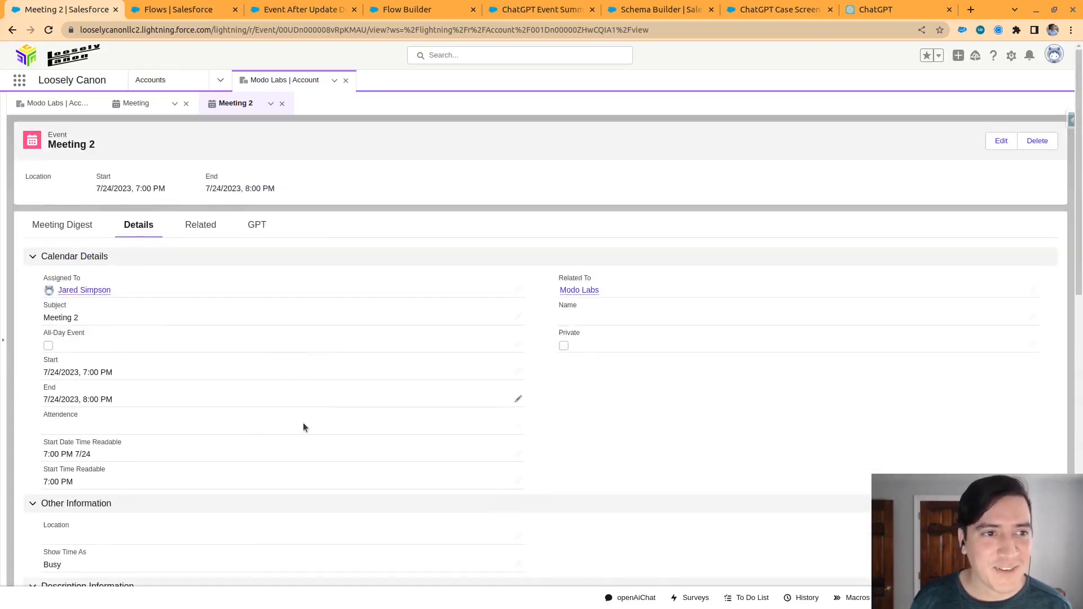
{"action": "left_click", "coordinate": [264, 224]}
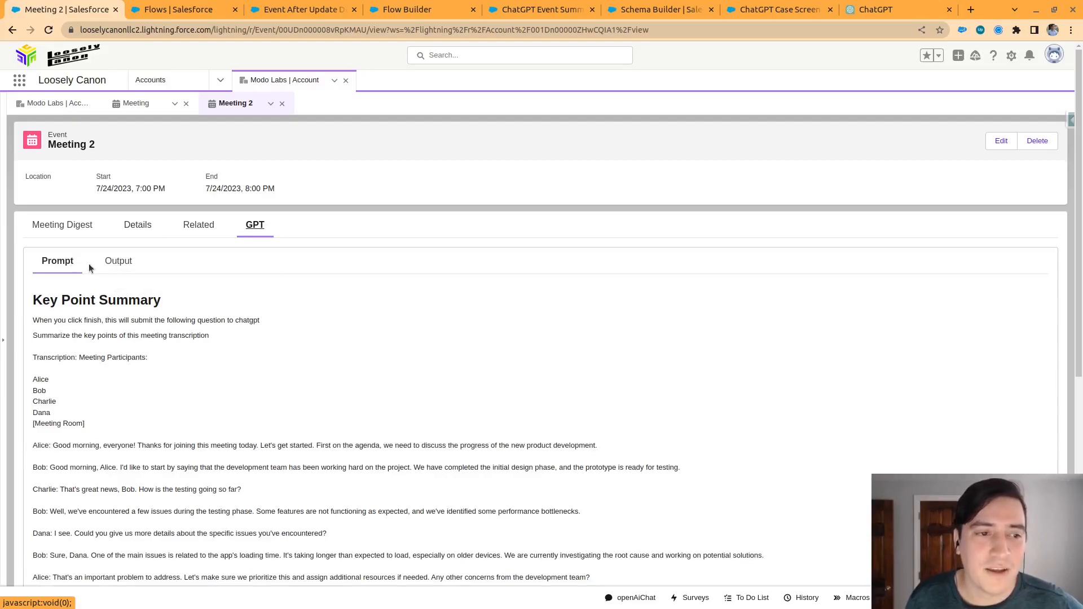
{"action": "left_click", "coordinate": [124, 265]}
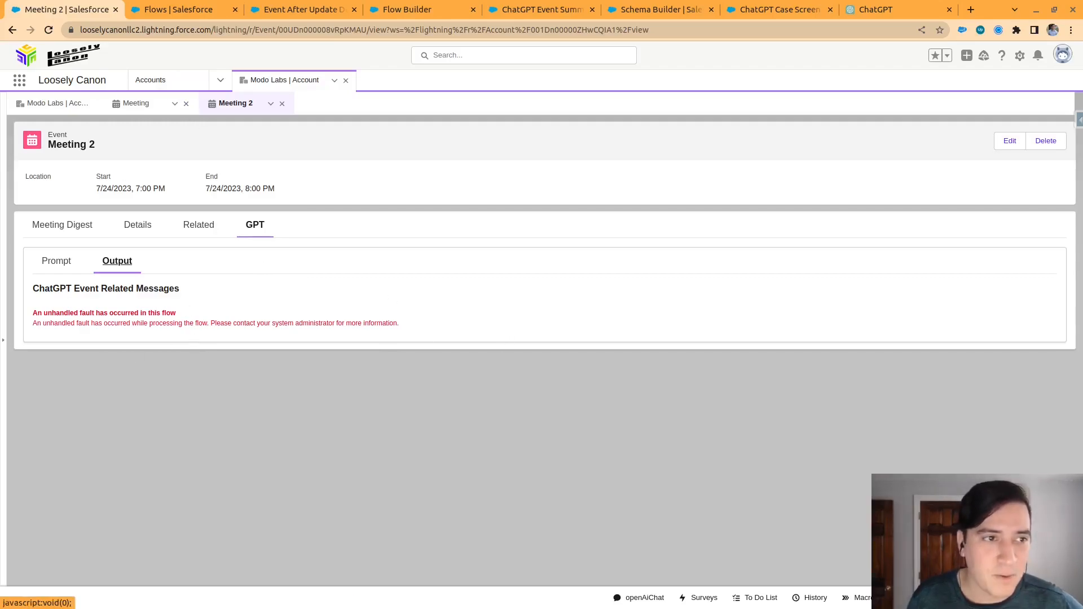
Find the OpenAI Chats object by searching for "chat" and open the chat record OAI-C-0007
{"action": "left_click", "coordinate": [16, 82]}
{"action": "type", "text": "chat"}
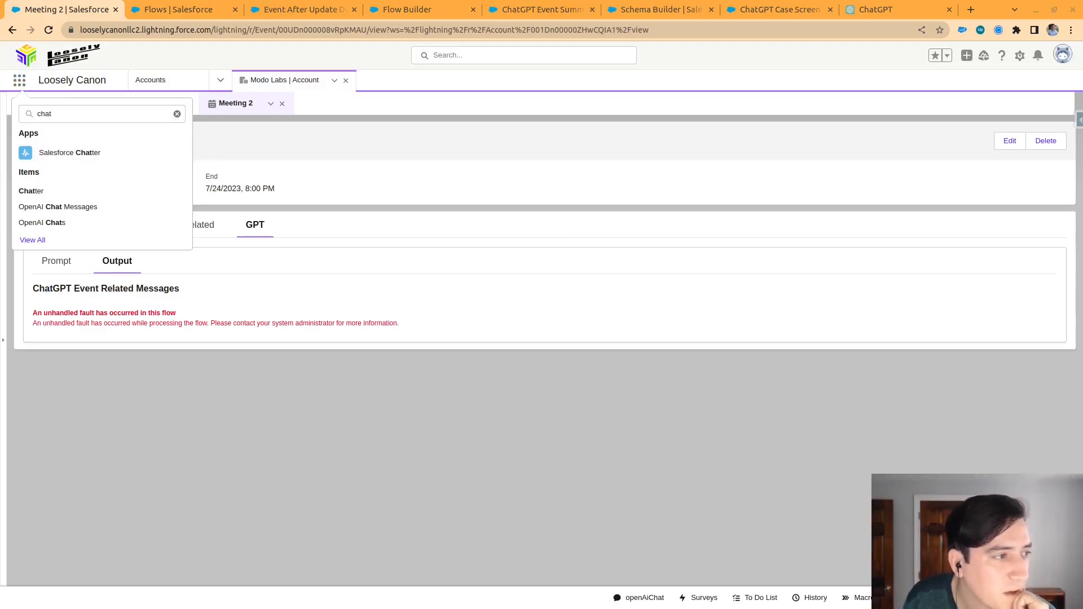
{"action": "left_click", "coordinate": [337, 251]}
{"action": "left_click", "coordinate": [19, 79]}
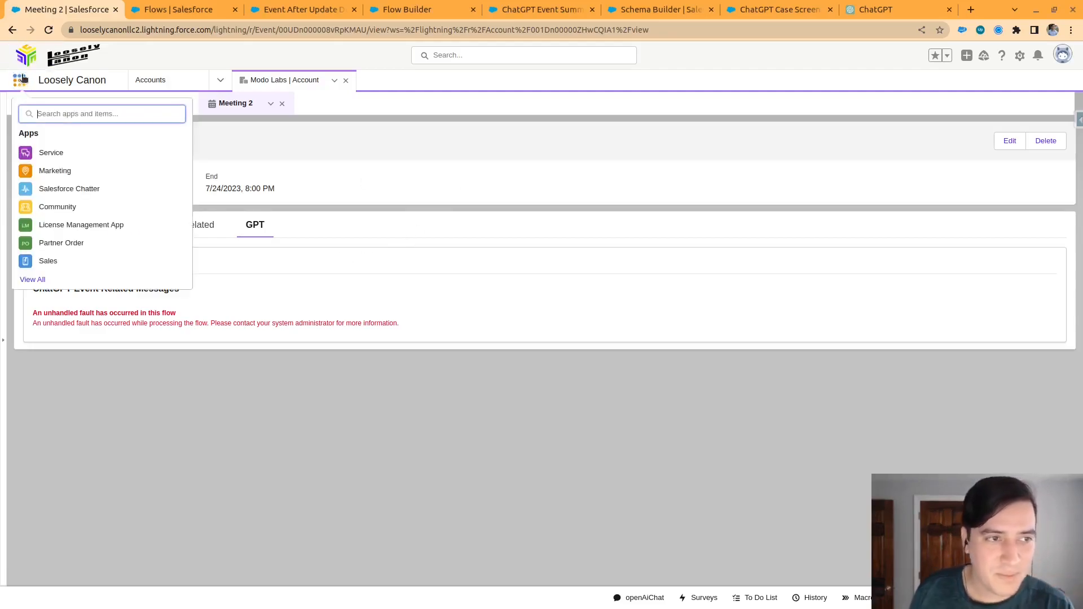
{"action": "type", "text": "chat"}
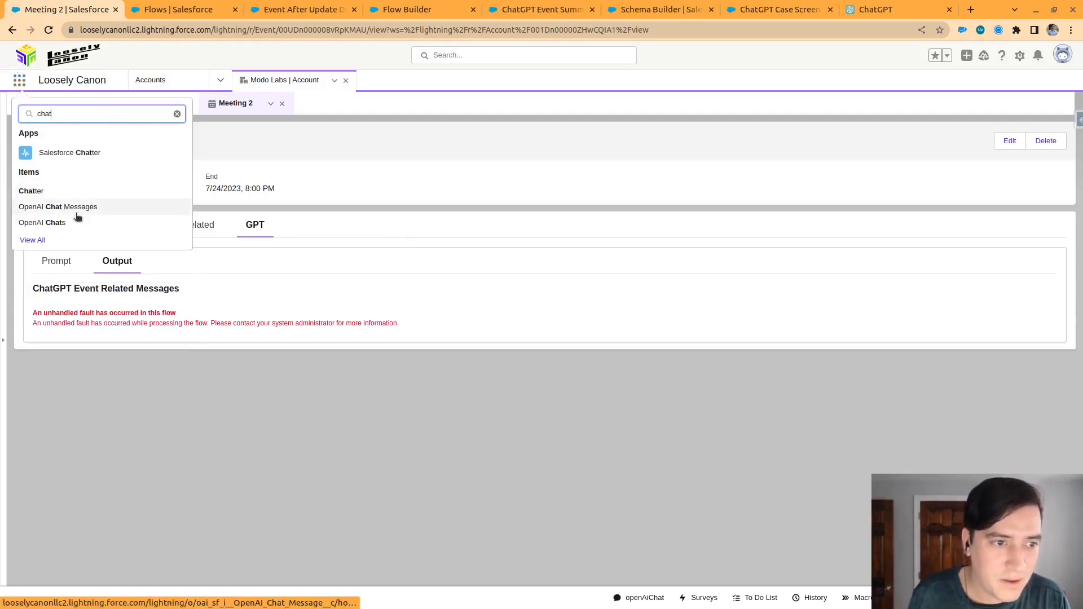
{"action": "left_click", "coordinate": [59, 224]}
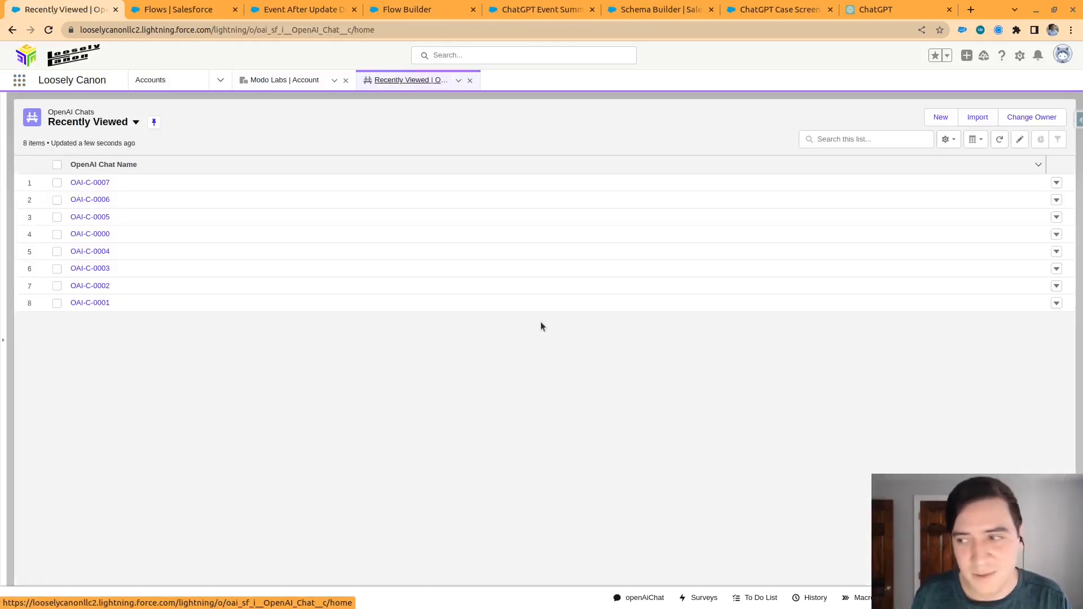
{"action": "left_click", "coordinate": [88, 182]}
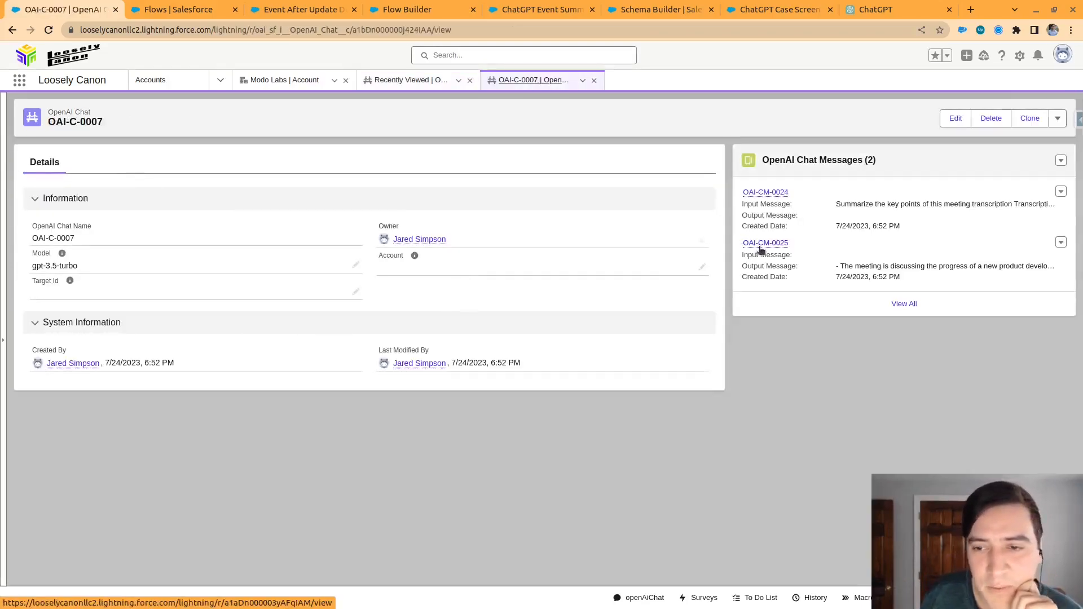
Examine the chat's input message OAI-CM-0024 and output message OAI-CM-0025, highlighting the generated key point summary
{"action": "left_click", "coordinate": [761, 243]}
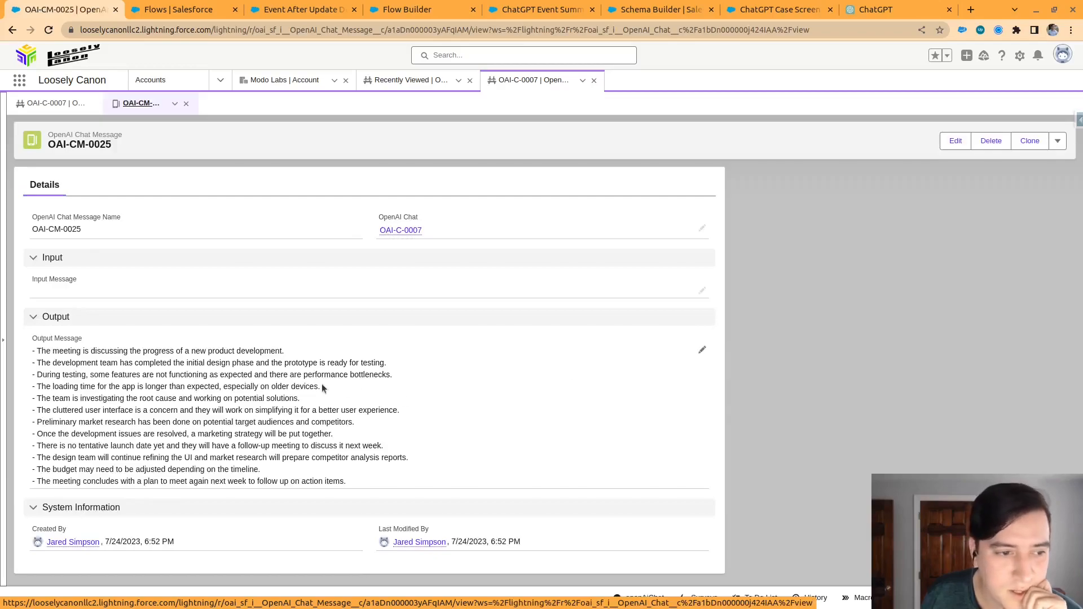
{"action": "left_click", "coordinate": [57, 104]}
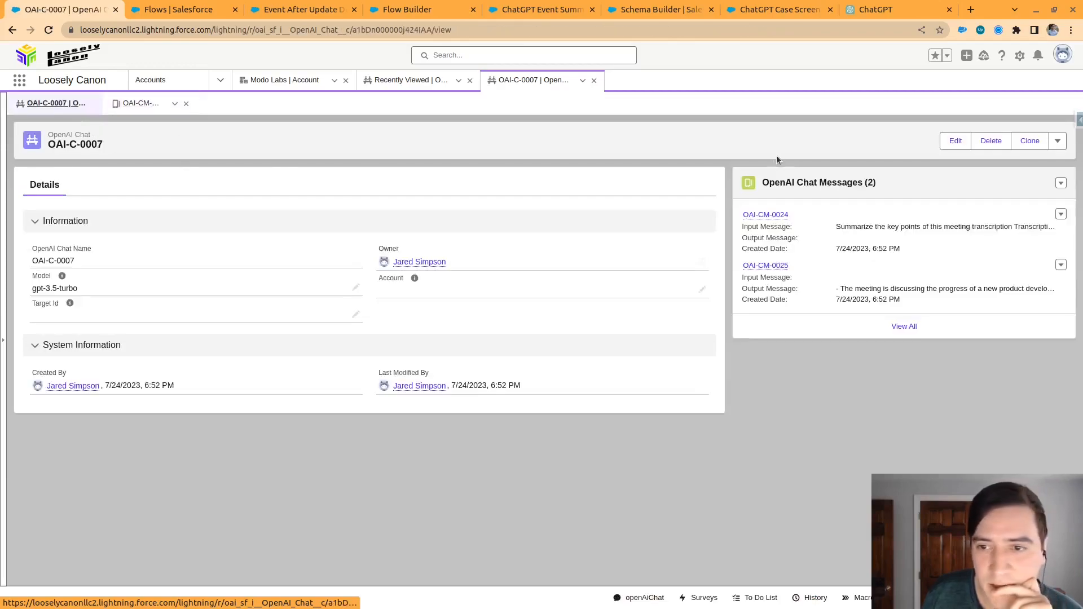
{"action": "left_click", "coordinate": [750, 216]}
{"action": "scroll", "coordinate": [123, 356], "scroll_direction": "down", "scroll_amount": 3}
{"action": "left_click_drag", "start_coordinate": [31, 154], "coordinate": [96, 329]}
{"action": "left_click", "coordinate": [219, 420]}
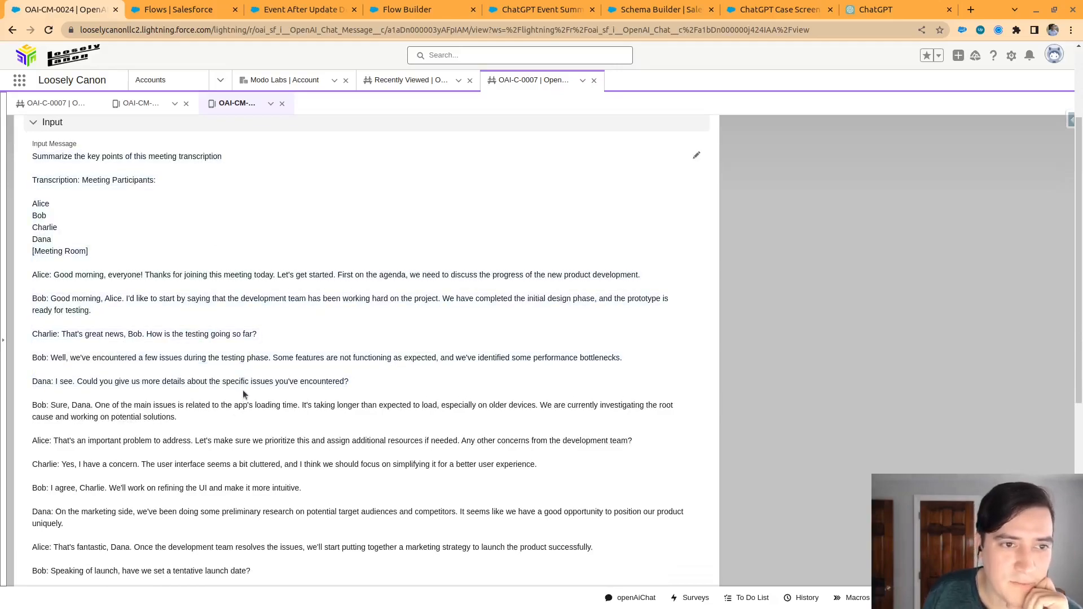
{"action": "scroll", "coordinate": [242, 390], "scroll_direction": "up", "scroll_amount": 3}
{"action": "left_click", "coordinate": [156, 102]}
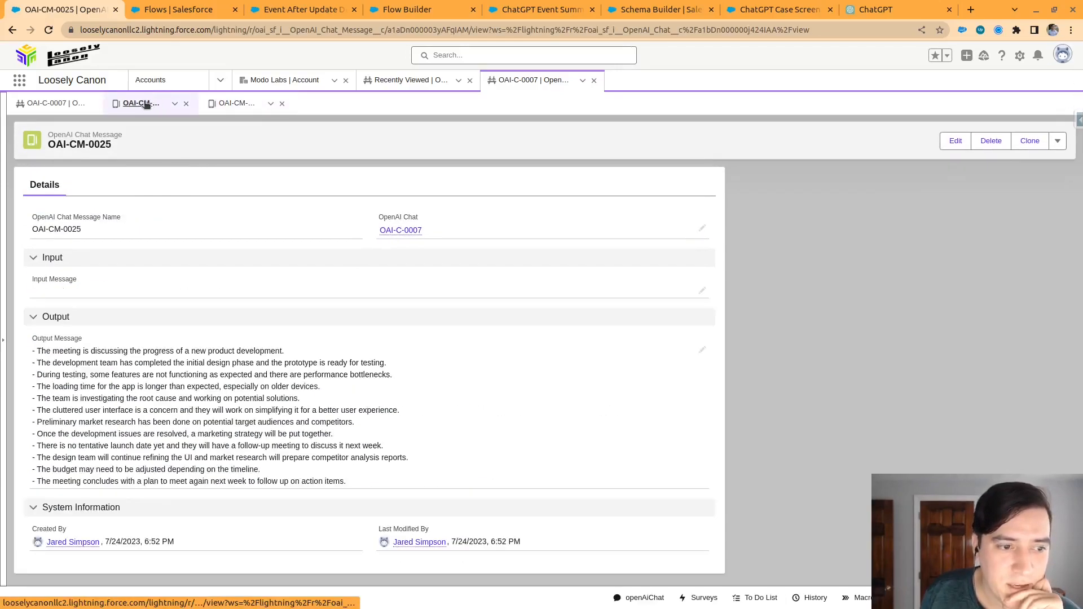
{"action": "left_click_drag", "start_coordinate": [358, 484], "coordinate": [26, 348]}
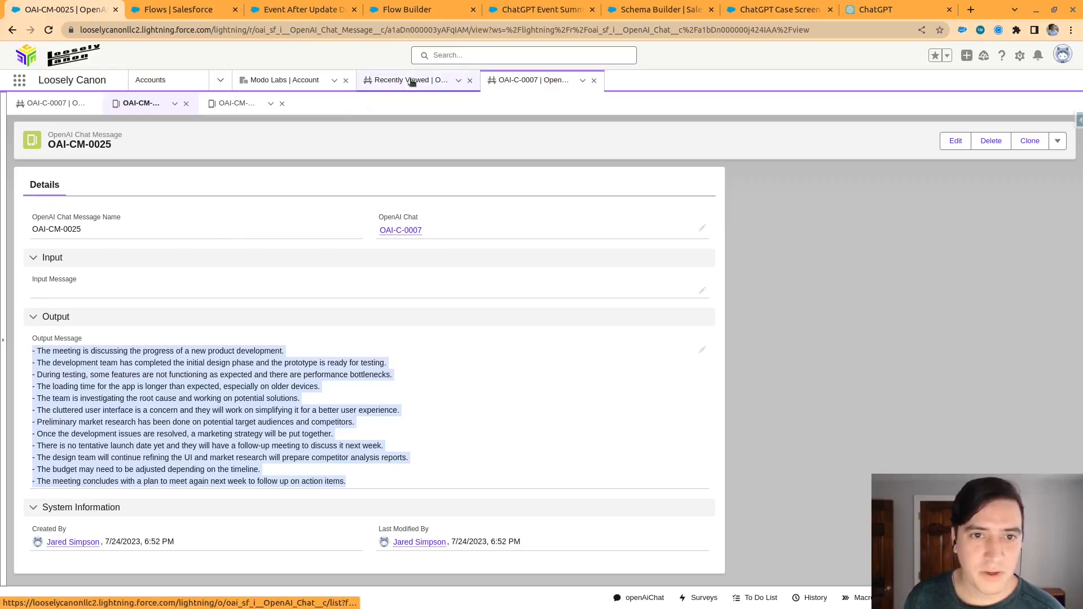
Return to the Meeting 2 event and examine the fault message in its GPT output
{"action": "left_click", "coordinate": [282, 81]}
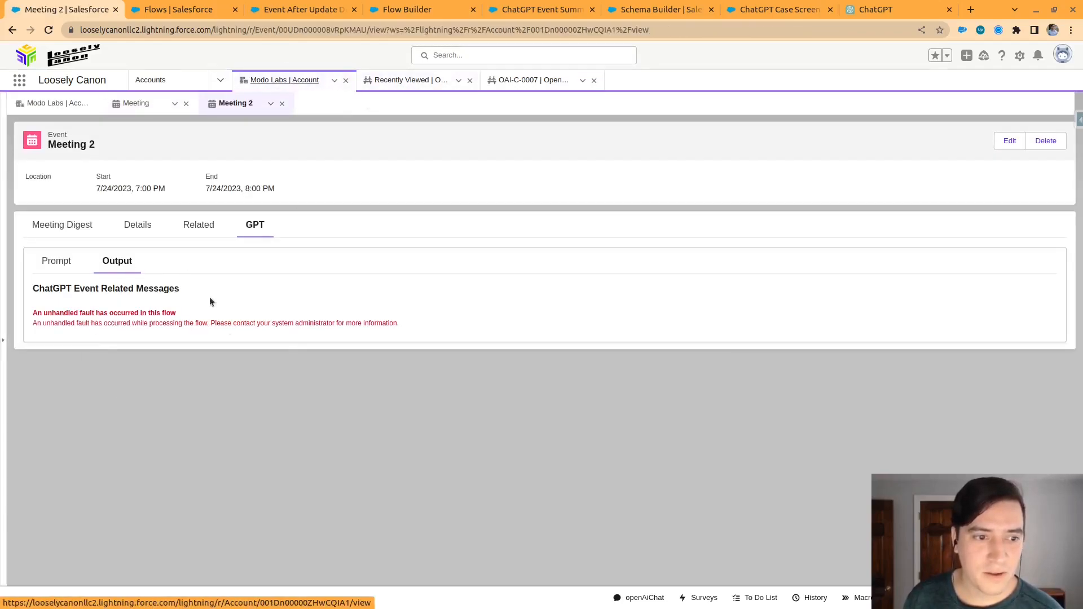
{"action": "left_click_drag", "start_coordinate": [32, 321], "coordinate": [409, 326]}
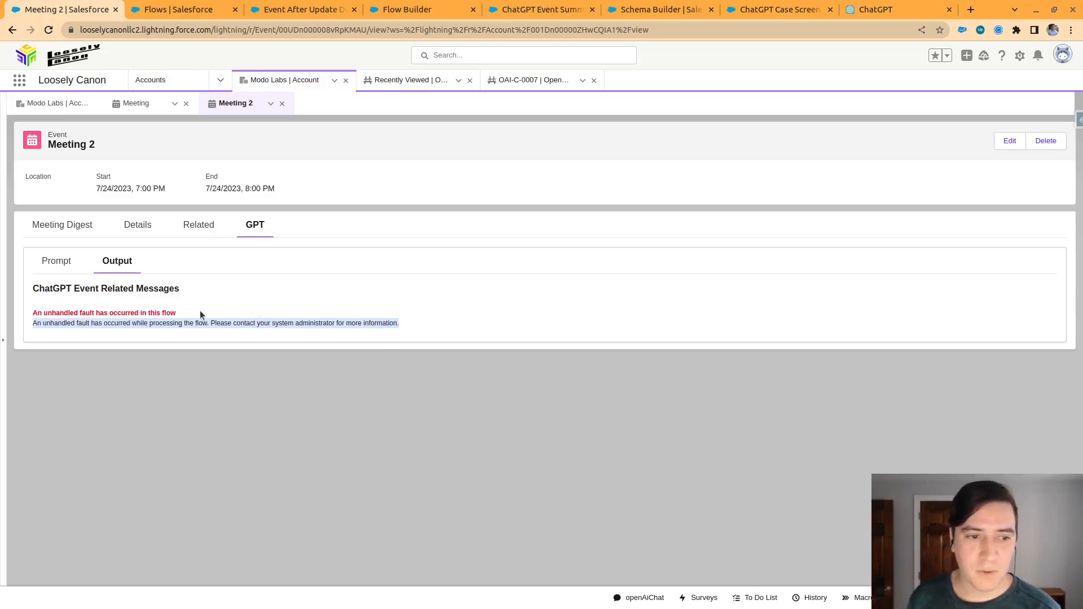
{"action": "left_click_drag", "start_coordinate": [399, 324], "coordinate": [45, 306]}
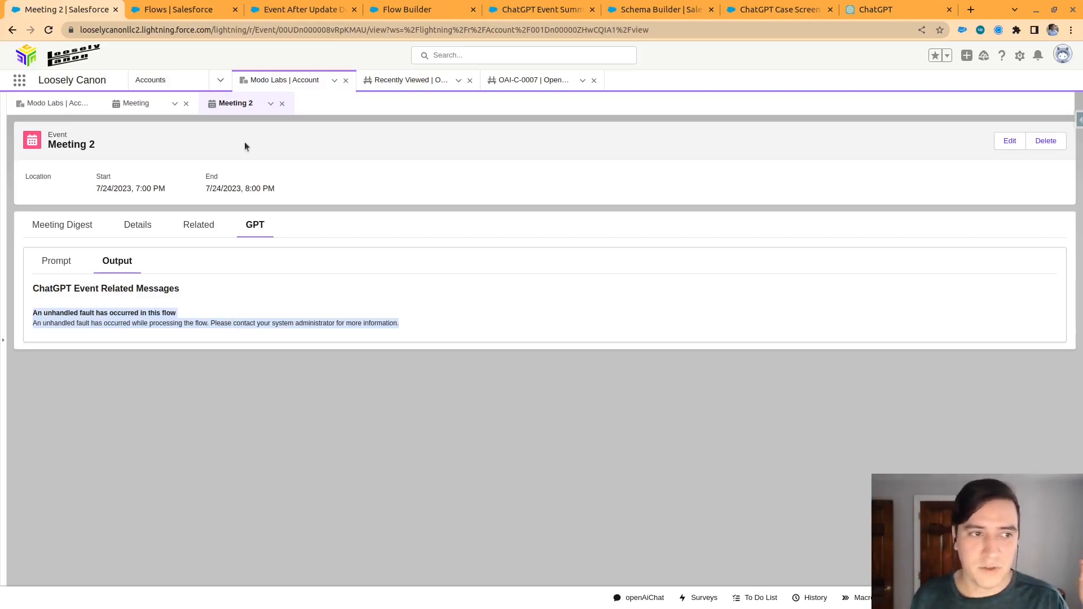
Compare the two OpenAI chat messages again and check the details of their parent chat OAI-C-0007
{"action": "left_click", "coordinate": [529, 84]}
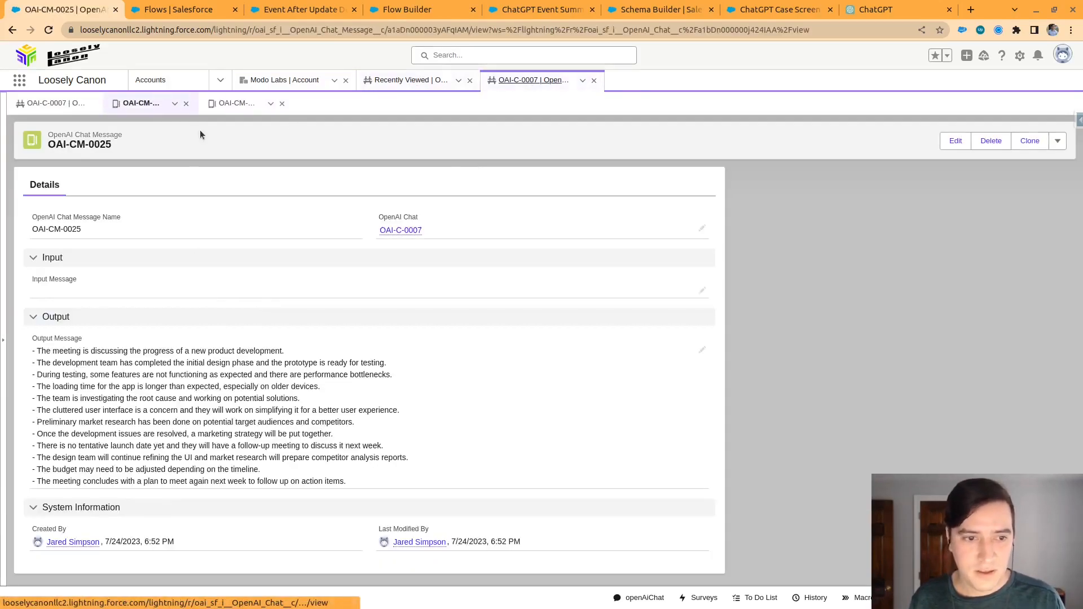
{"action": "left_click", "coordinate": [231, 106]}
{"action": "left_click", "coordinate": [145, 105]}
{"action": "left_click", "coordinate": [242, 103]}
{"action": "left_click", "coordinate": [156, 104]}
{"action": "left_click", "coordinate": [56, 103]}
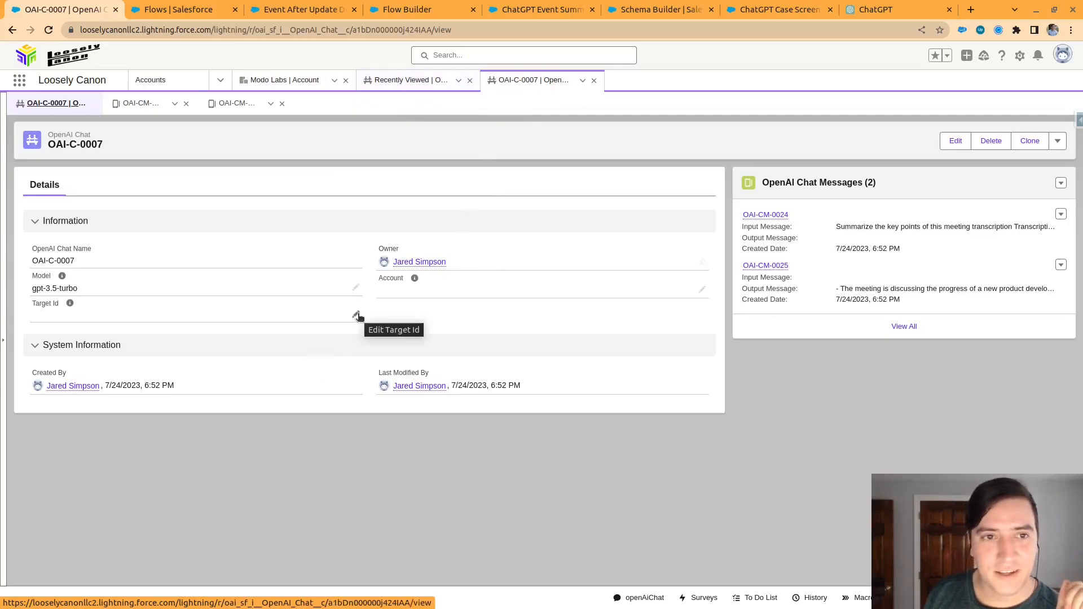
Copy the Meeting 2 record ID from its URL, set it as the Target Id of chat OAI-C-0007, and save
{"action": "left_click", "coordinate": [421, 81]}
{"action": "left_click", "coordinate": [286, 84]}
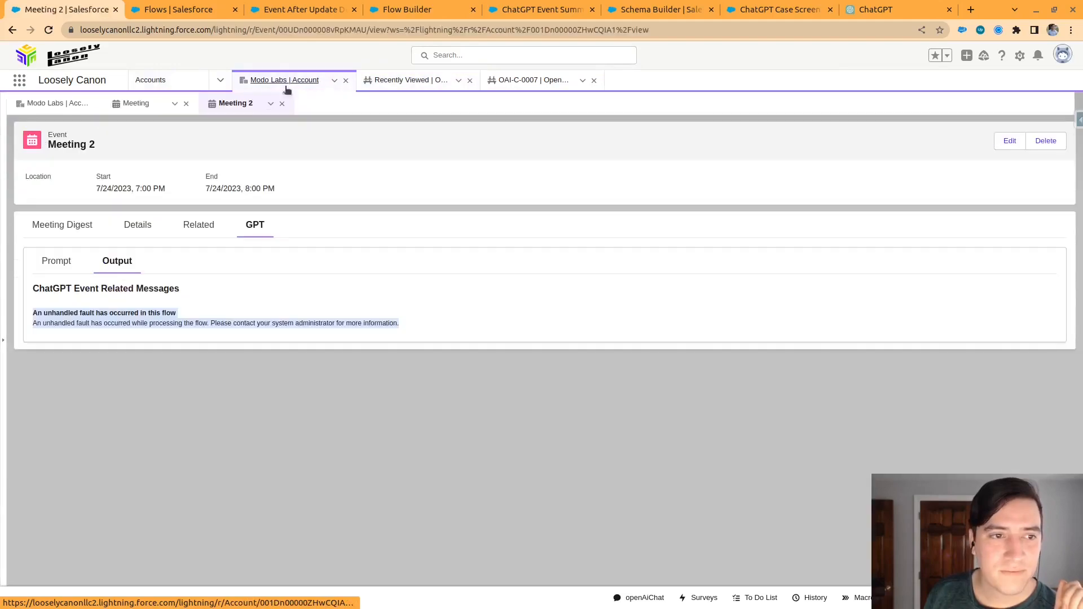
{"action": "double_click", "coordinate": [323, 32]}
{"action": "key", "text": "ctrl+c"}
{"action": "left_click", "coordinate": [557, 88]}
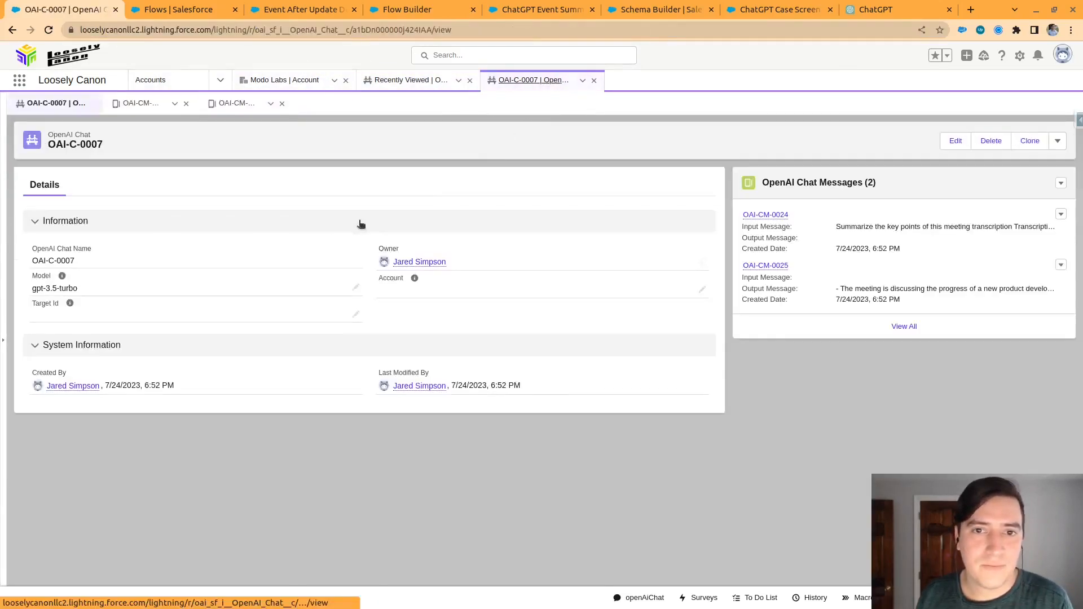
{"action": "left_click", "coordinate": [356, 316]}
{"action": "key", "text": "ctrl+v"}
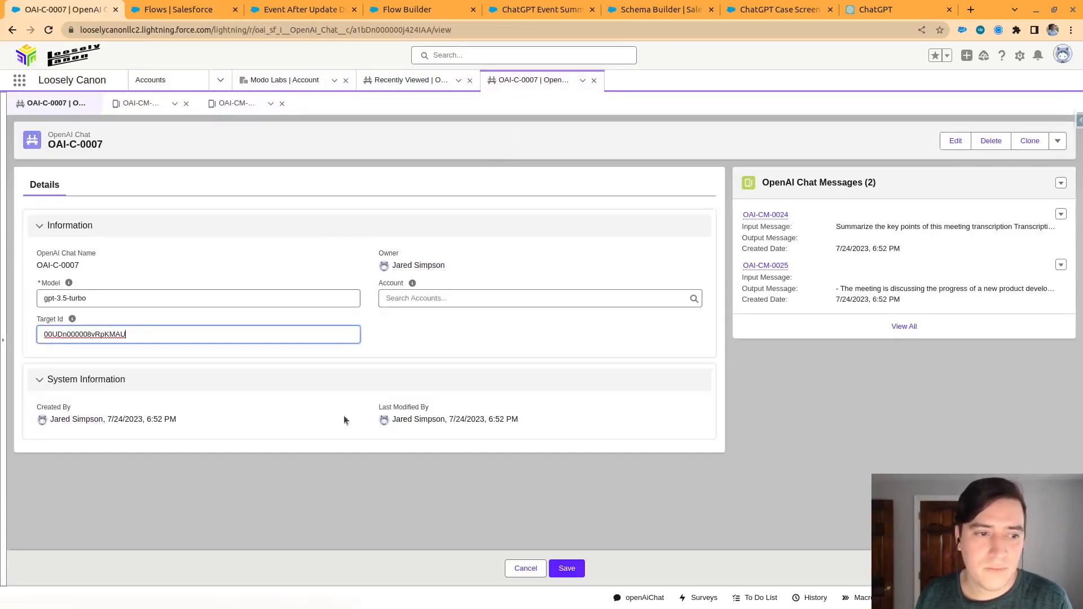
{"action": "left_click", "coordinate": [549, 568]}
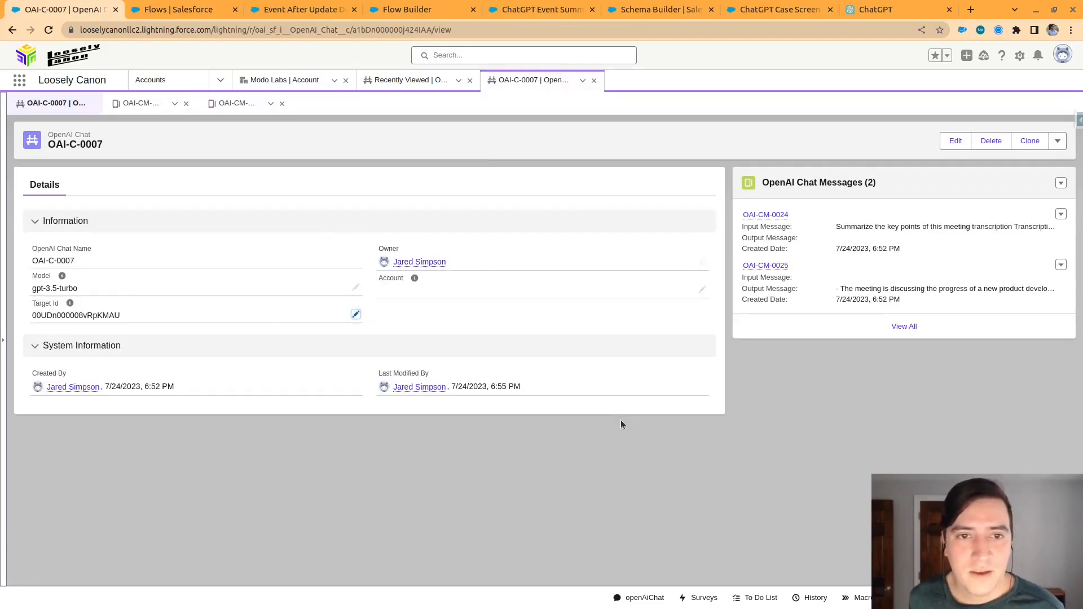
Reload the Meeting 2 event and review the chat input and key point summary in its GPT output
{"action": "left_click", "coordinate": [284, 79]}
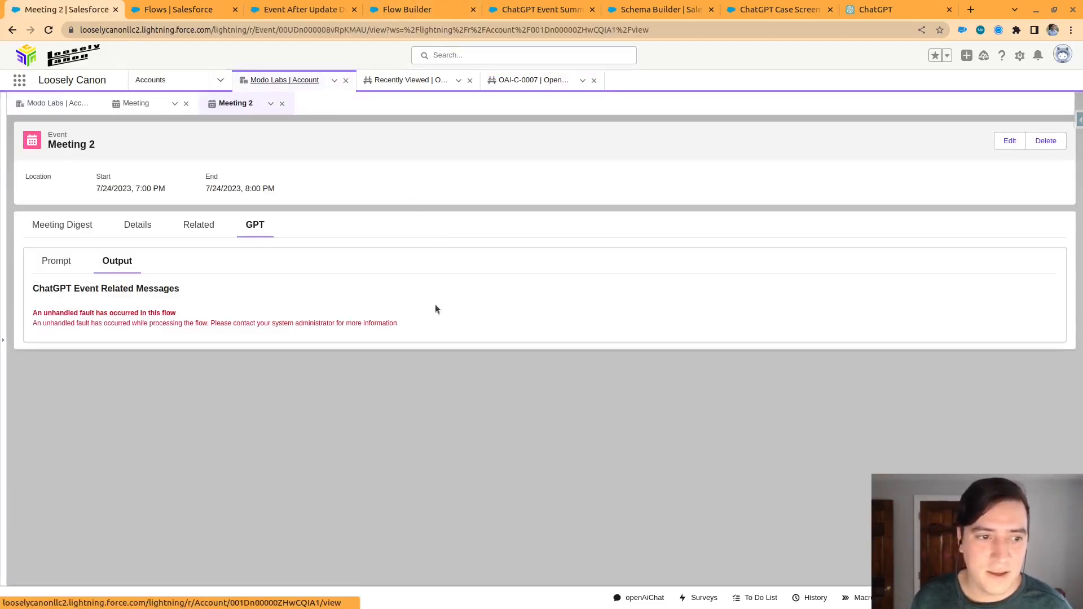
{"action": "left_click", "coordinate": [48, 30]}
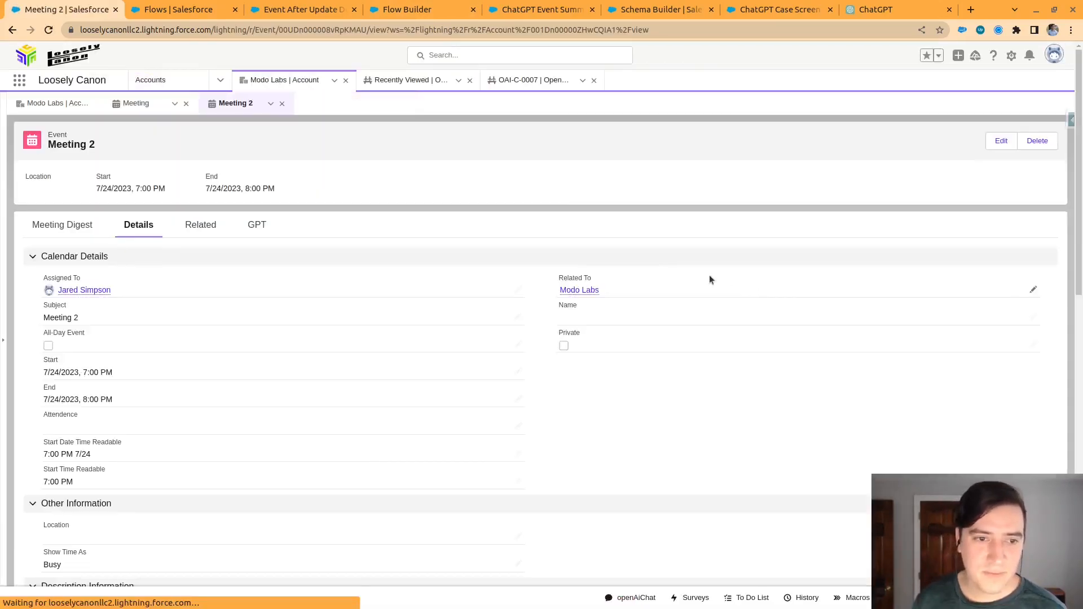
{"action": "left_click", "coordinate": [270, 226]}
{"action": "left_click", "coordinate": [118, 266]}
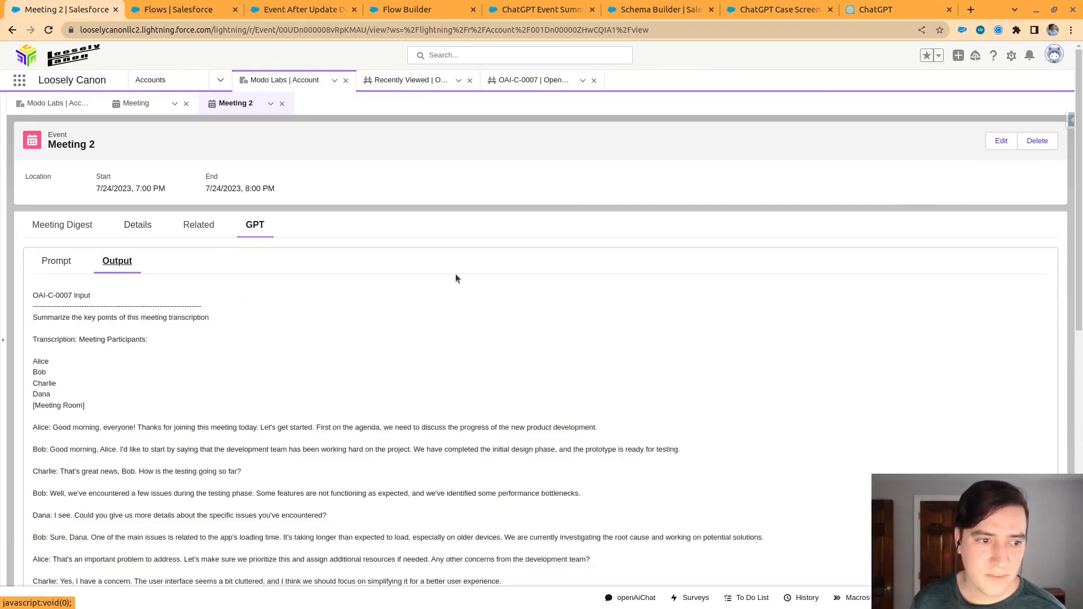
{"action": "scroll", "coordinate": [457, 289], "scroll_direction": "down", "scroll_amount": 15}
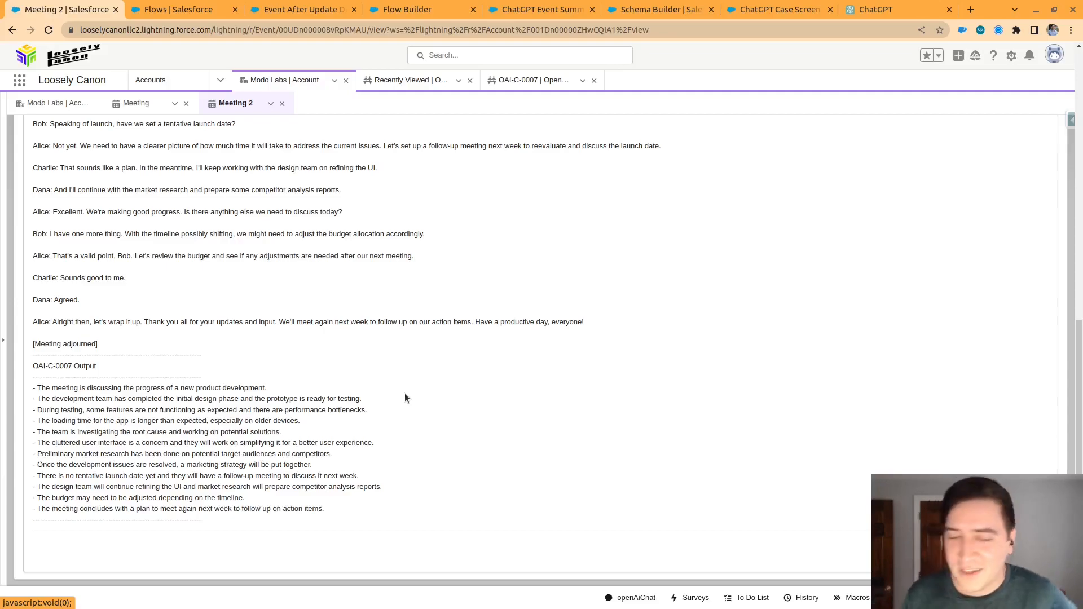
{"action": "scroll", "coordinate": [384, 340], "scroll_direction": "up", "scroll_amount": 15}
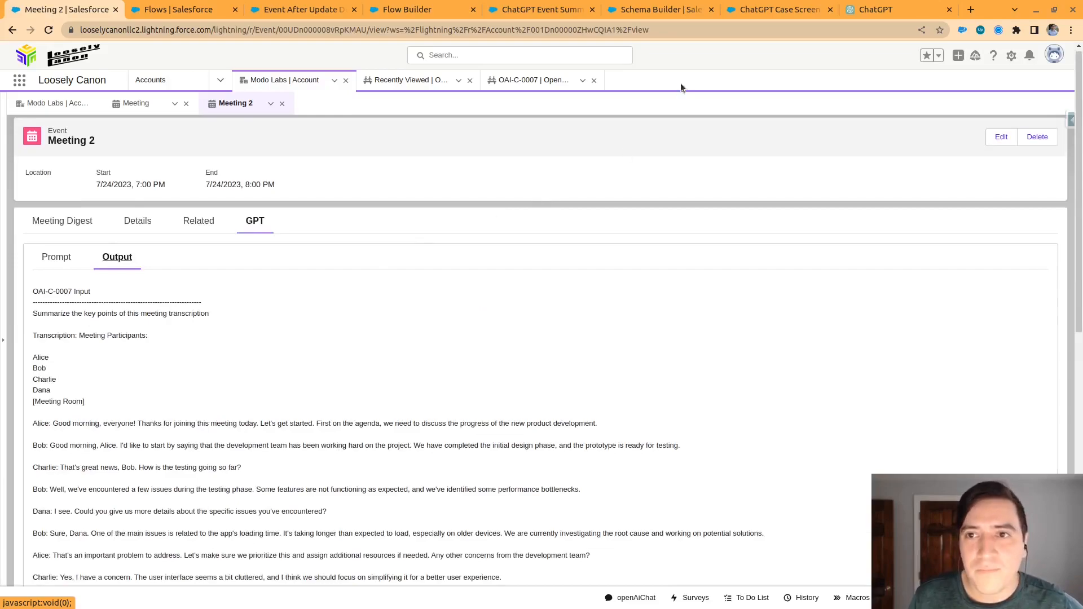
Review the Event After Update Description flow and the ChatGPT Event Summary Autolaunched subflow in Flow Builder
{"action": "left_click", "coordinate": [303, 14]}
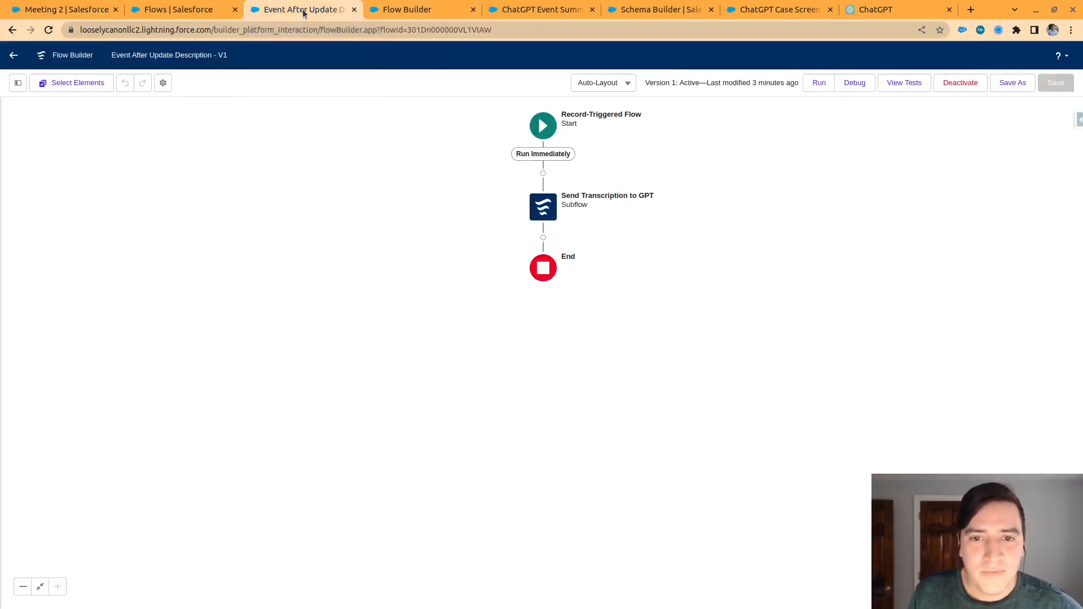
{"action": "left_click", "coordinate": [554, 12]}
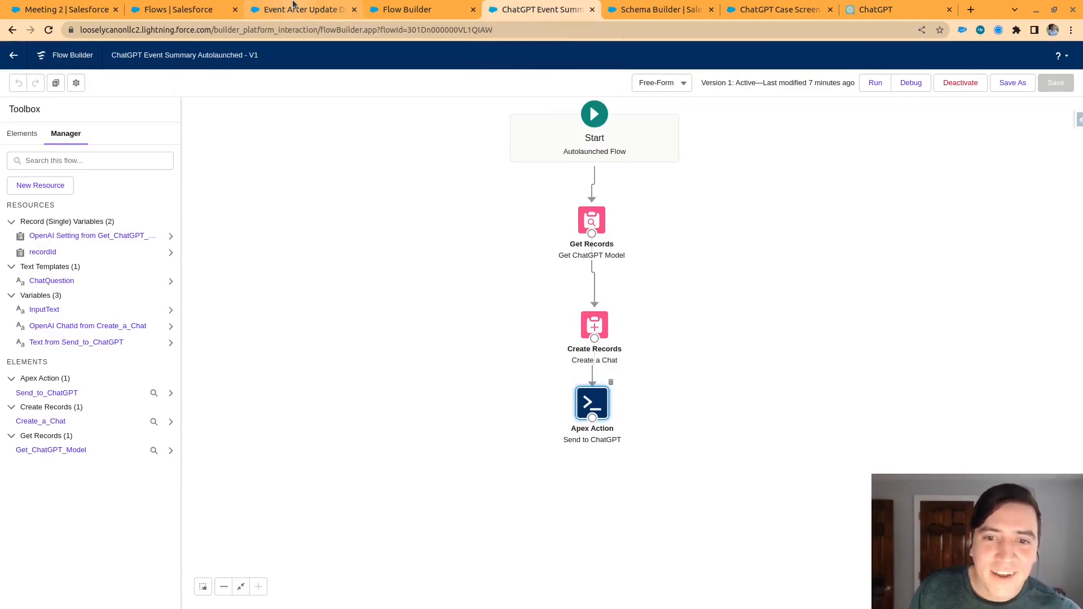
Add a Target_Id__c field assignment to the Create a Chat element, with recordId > Activity ID as its value
{"action": "left_click", "coordinate": [293, 7]}
{"action": "left_click", "coordinate": [530, 9]}
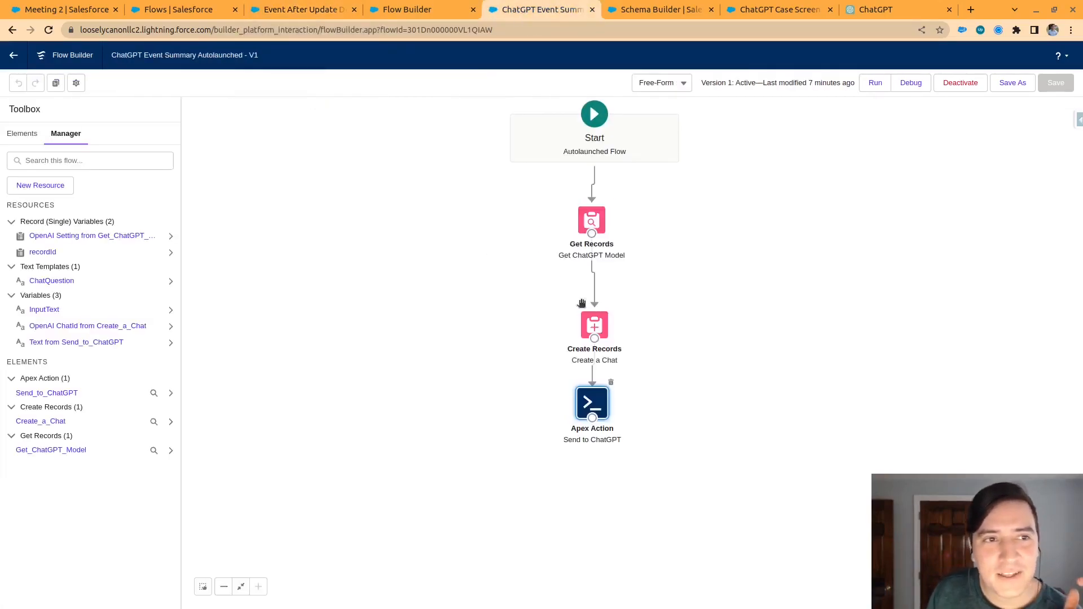
{"action": "double_click", "coordinate": [595, 326]}
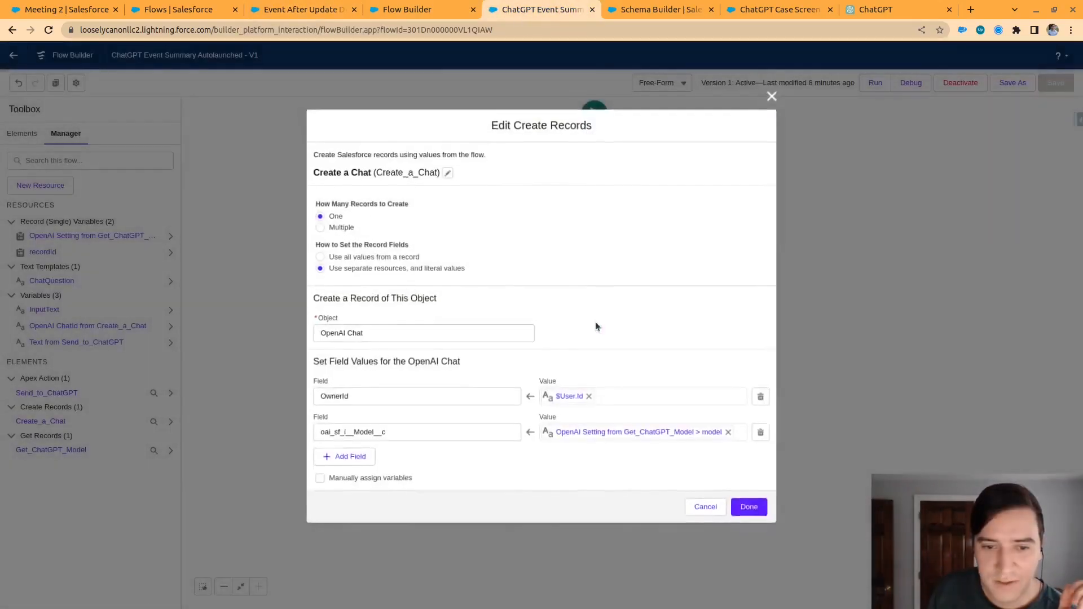
{"action": "left_click", "coordinate": [347, 475]}
{"action": "left_click", "coordinate": [386, 449]}
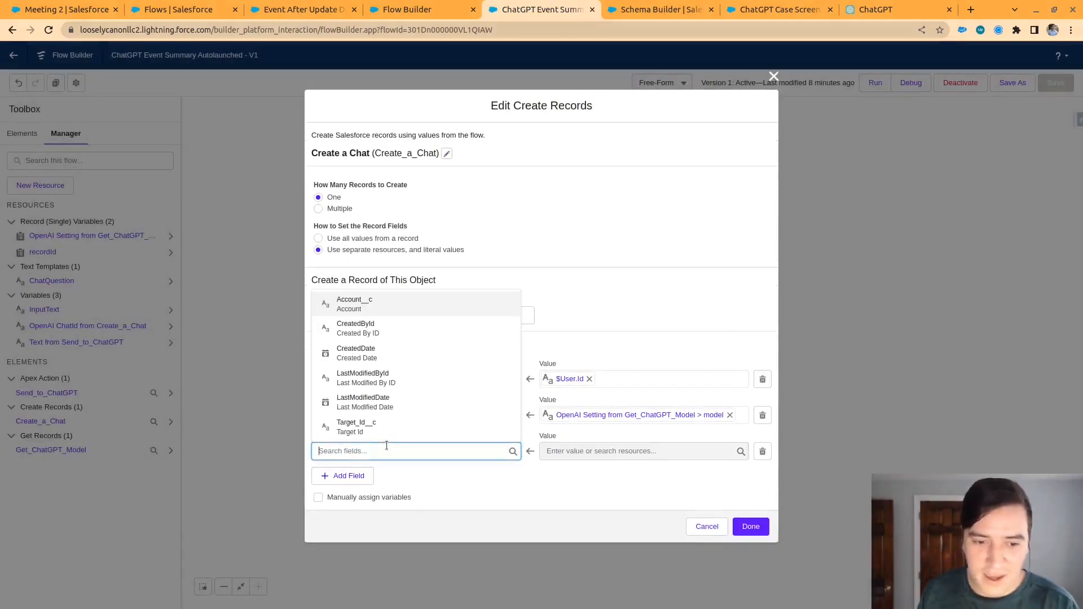
{"action": "left_click", "coordinate": [361, 427]}
{"action": "left_click", "coordinate": [592, 451]}
{"action": "type", "text": "re"}
{"action": "left_click", "coordinate": [590, 382]}
{"action": "type", "text": "id"}
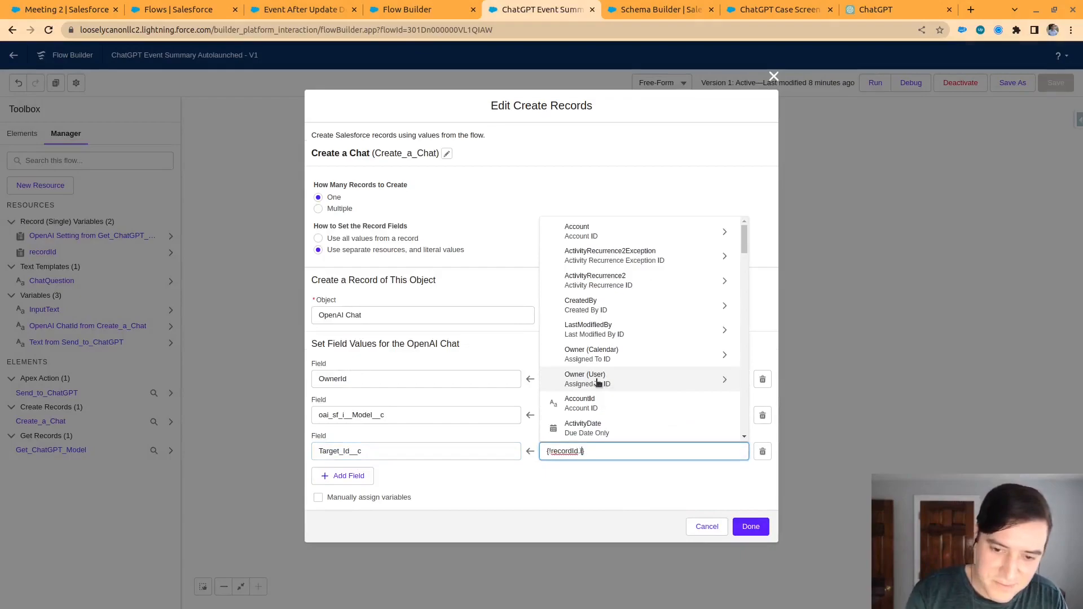
{"action": "left_click", "coordinate": [574, 489]}
{"action": "left_click", "coordinate": [750, 526]}
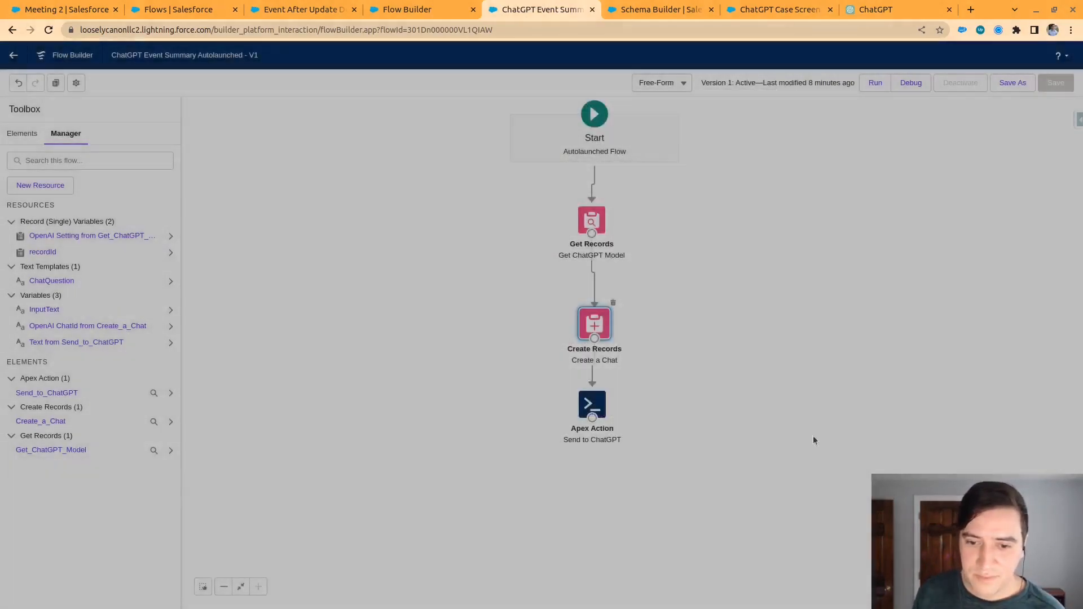
Save the ChatGPT Event Summary Autolaunched flow as a new version and activate it
{"action": "left_click", "coordinate": [1014, 83]}
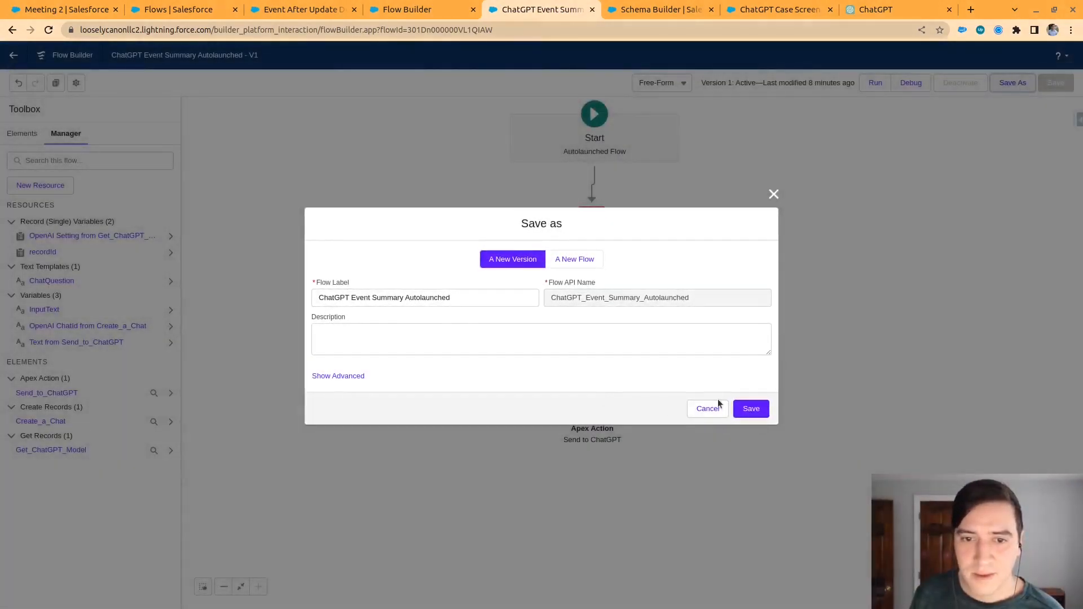
{"action": "left_click", "coordinate": [751, 410]}
{"action": "left_click", "coordinate": [965, 83]}
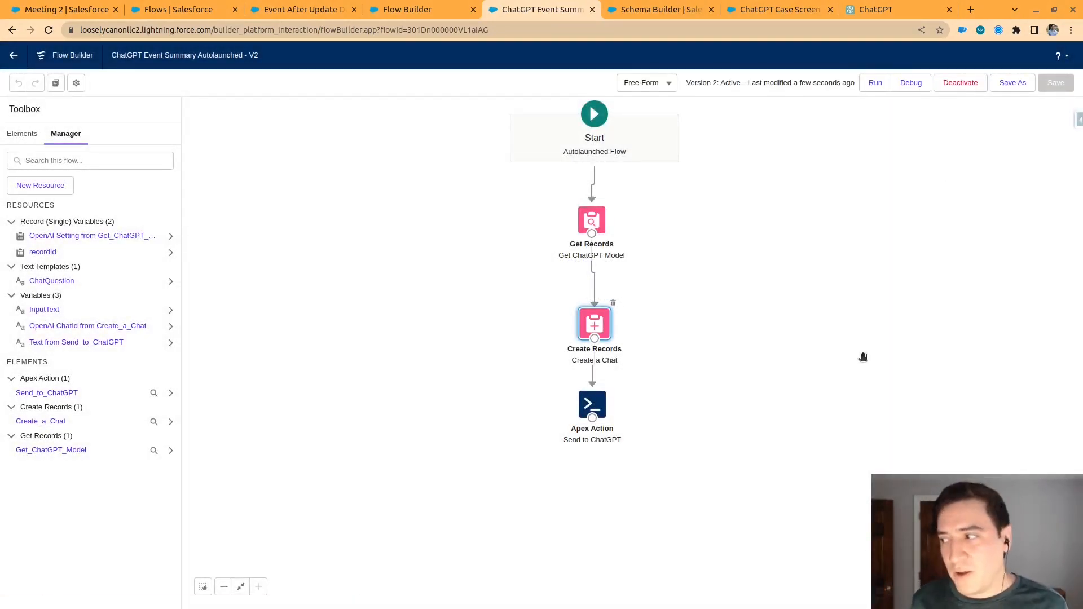
Reopen the Create a Chat element and check its Target_Id__c field assignment
{"action": "double_click", "coordinate": [596, 323]}
{"action": "left_click", "coordinate": [389, 450]}
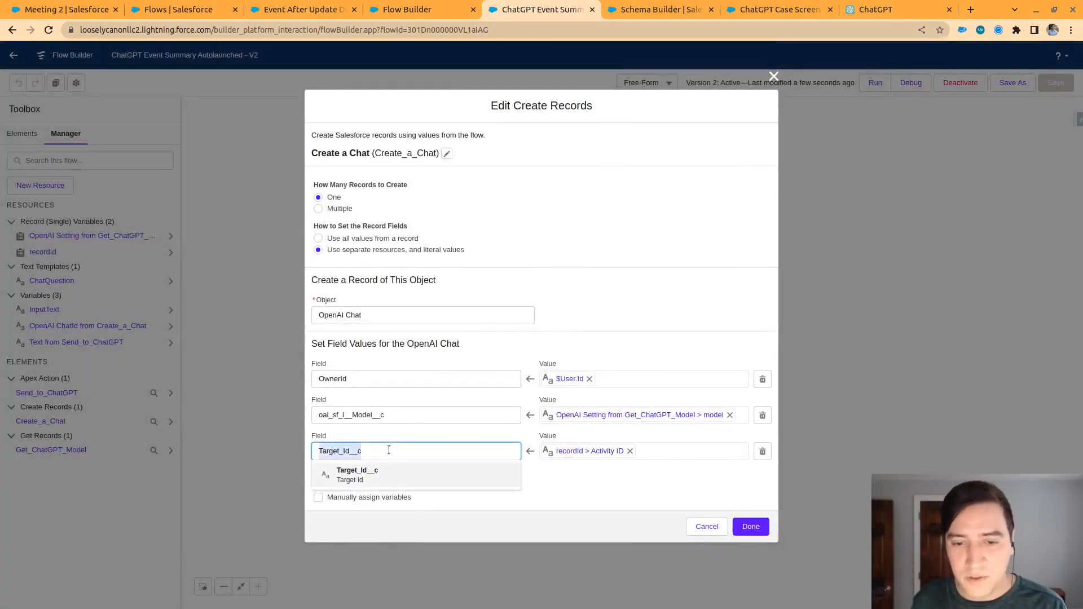
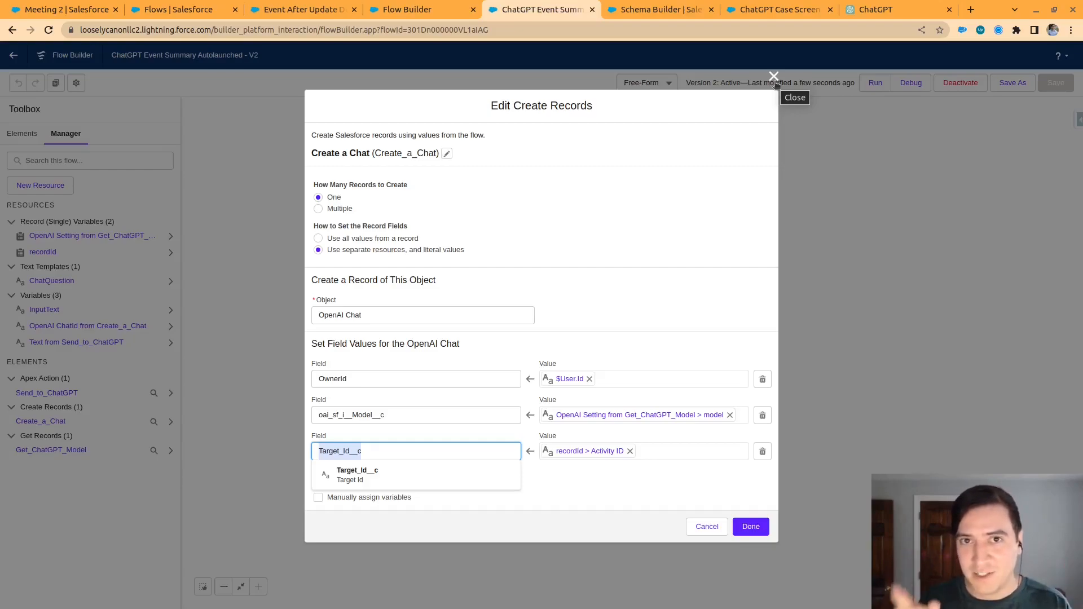
Close the Create a Chat element and open the ChatGPT Event Related Messages flow from the Flows list
{"action": "left_click", "coordinate": [775, 79]}
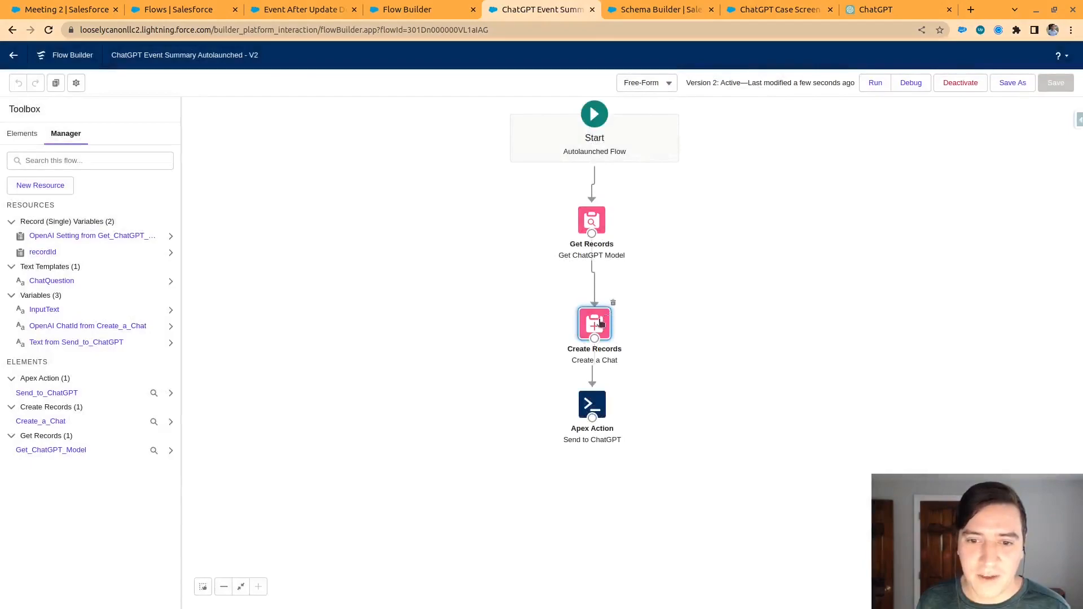
{"action": "double_click", "coordinate": [603, 317]}
{"action": "left_click", "coordinate": [774, 77]}
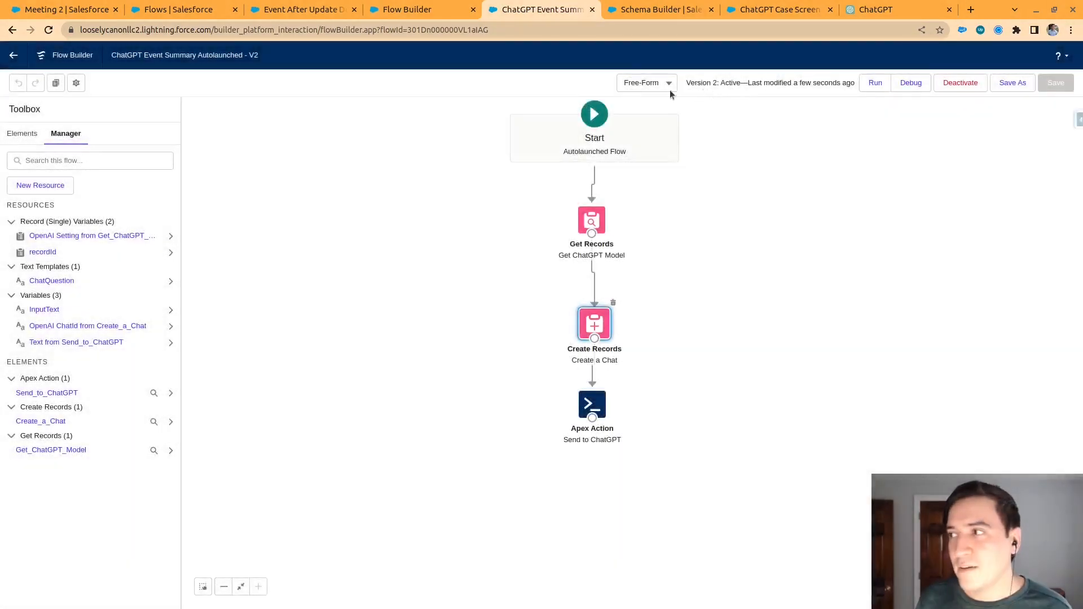
{"action": "left_click", "coordinate": [180, 7]}
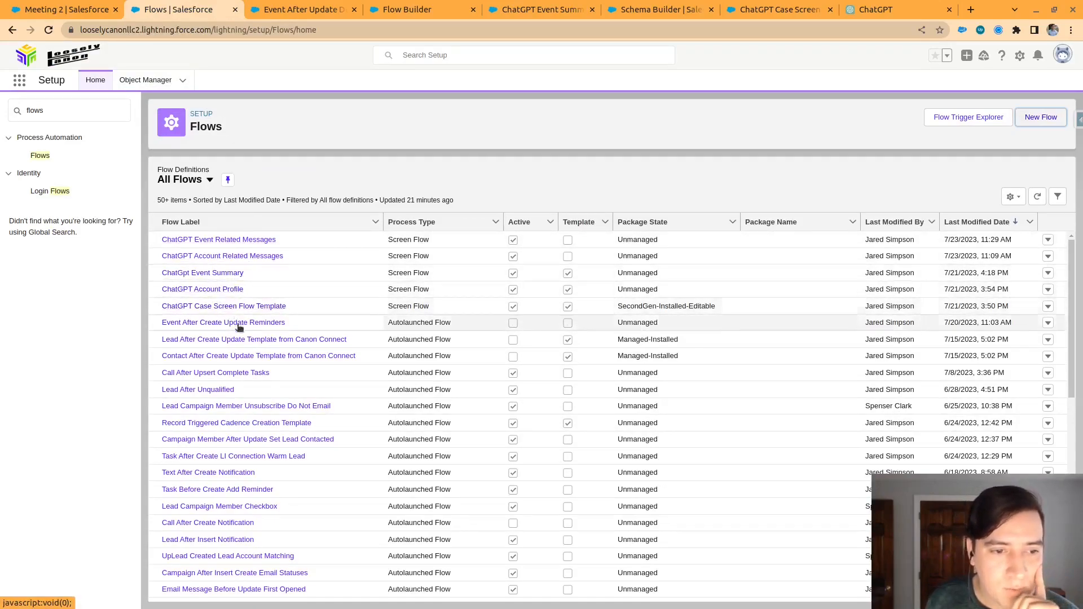
{"action": "left_click", "coordinate": [224, 238]}
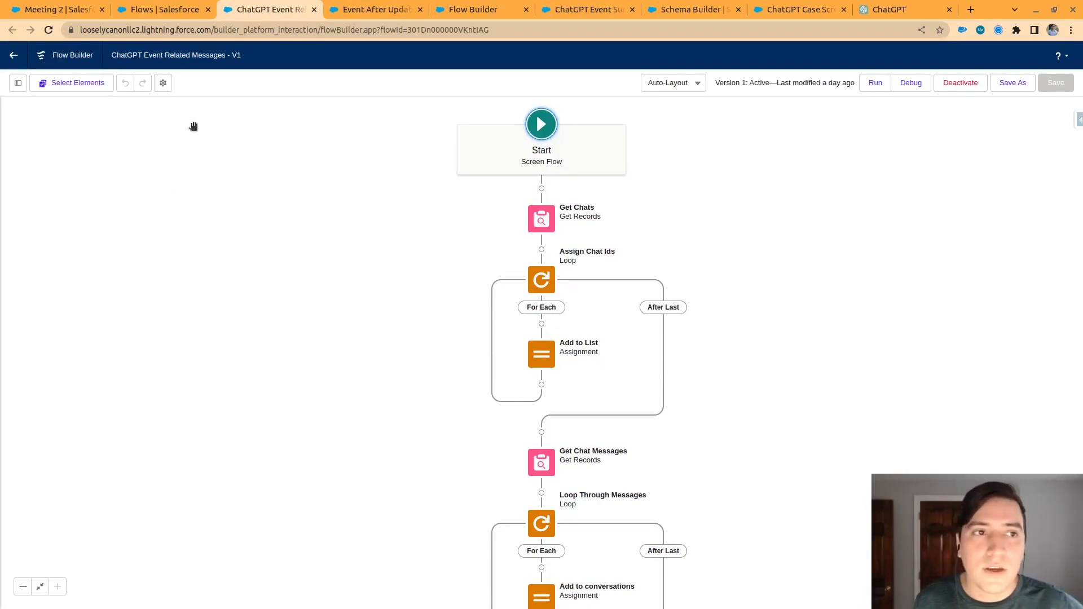
Review the GPT output on the Meeting 2 event, from the chat input and transcription down to the summary
{"action": "left_click", "coordinate": [154, 6]}
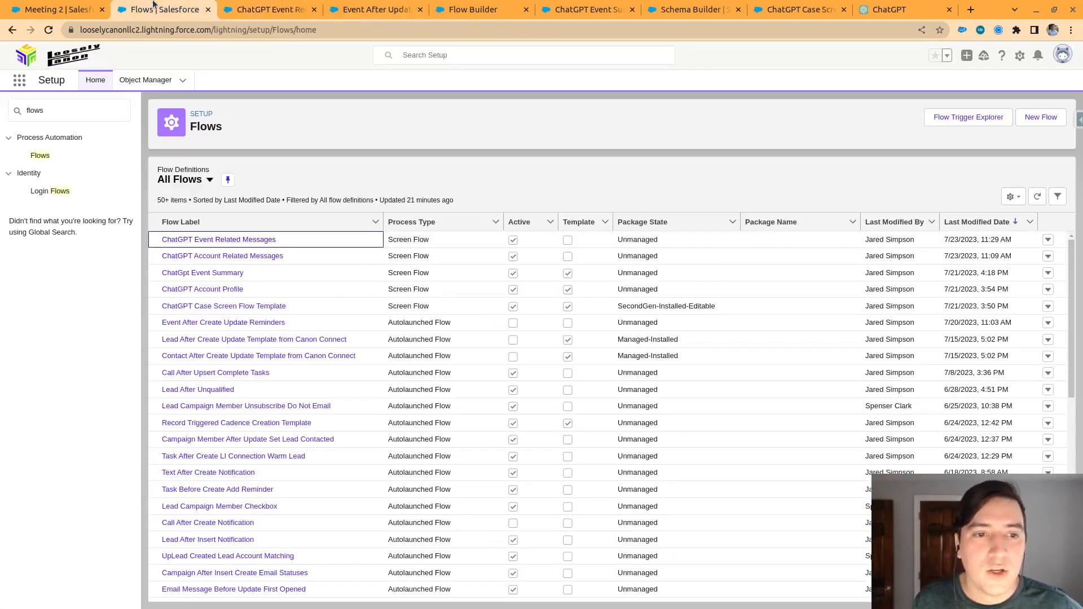
{"action": "left_click", "coordinate": [86, 5]}
{"action": "scroll", "coordinate": [125, 439], "scroll_direction": "down", "scroll_amount": 4}
{"action": "scroll", "coordinate": [131, 341], "scroll_direction": "up", "scroll_amount": 4}
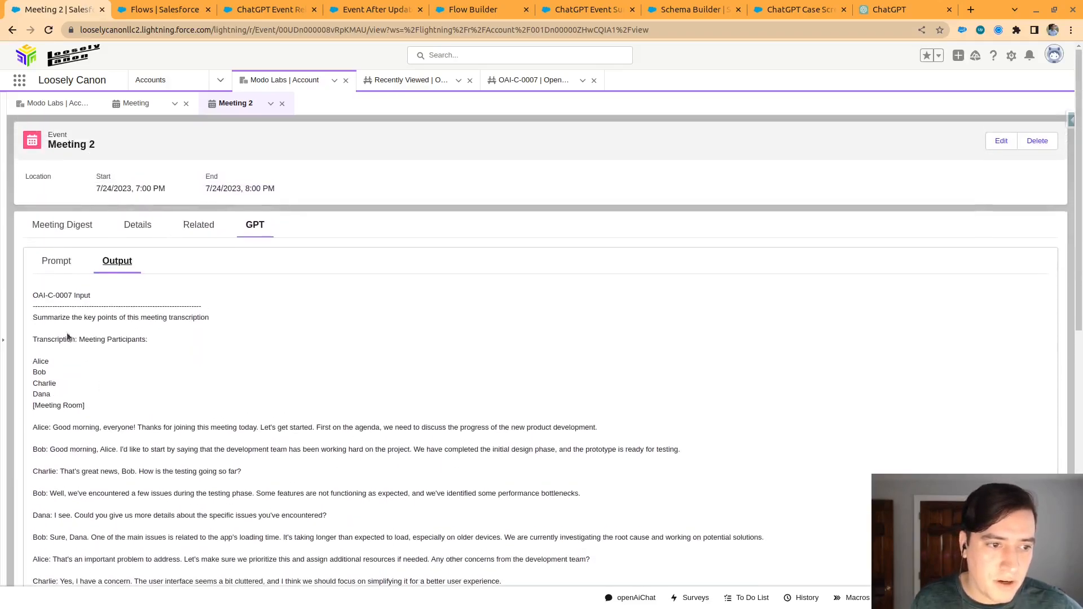
{"action": "left_click_drag", "start_coordinate": [39, 294], "coordinate": [190, 319]}
{"action": "scroll", "coordinate": [186, 389], "scroll_direction": "down", "scroll_amount": 8}
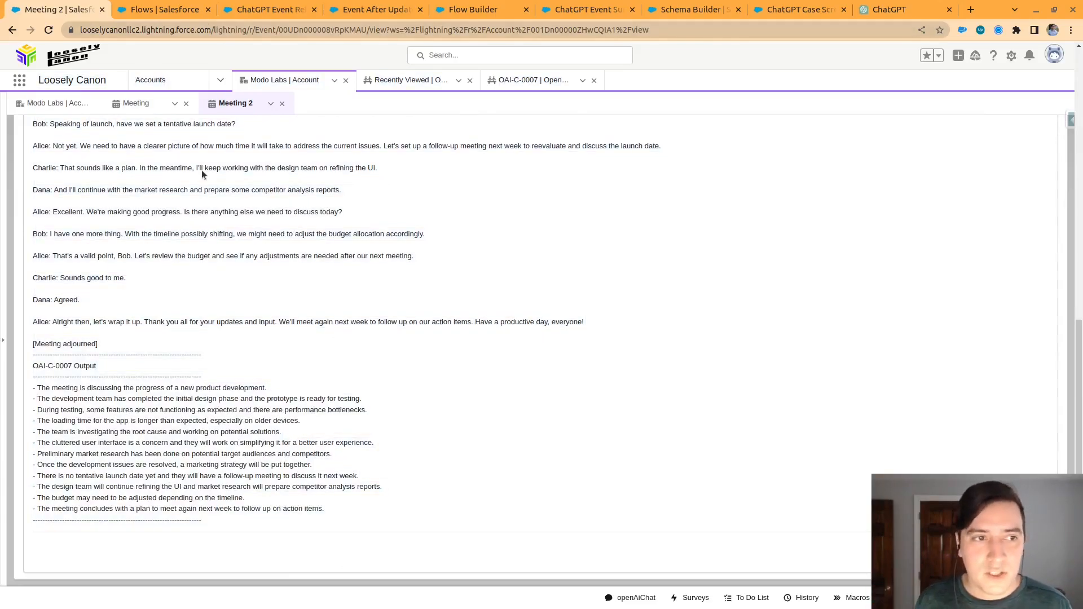
{"action": "scroll", "coordinate": [208, 150], "scroll_direction": "up", "scroll_amount": 10}
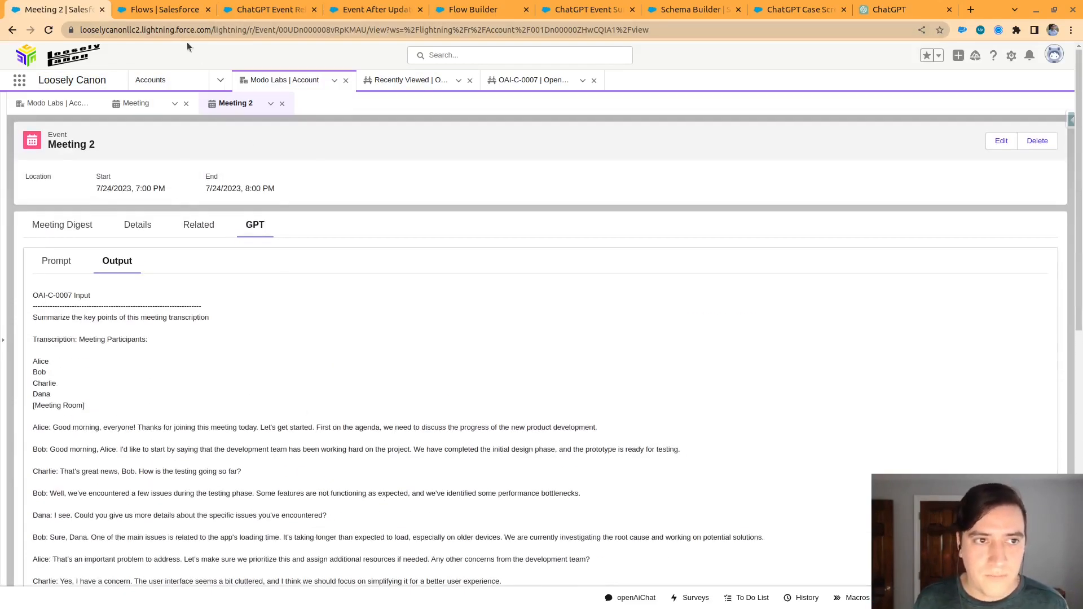
Return to the ChatGPT Event Related Messages flow, show its resources and check the recordId variable
{"action": "left_click", "coordinate": [265, 10]}
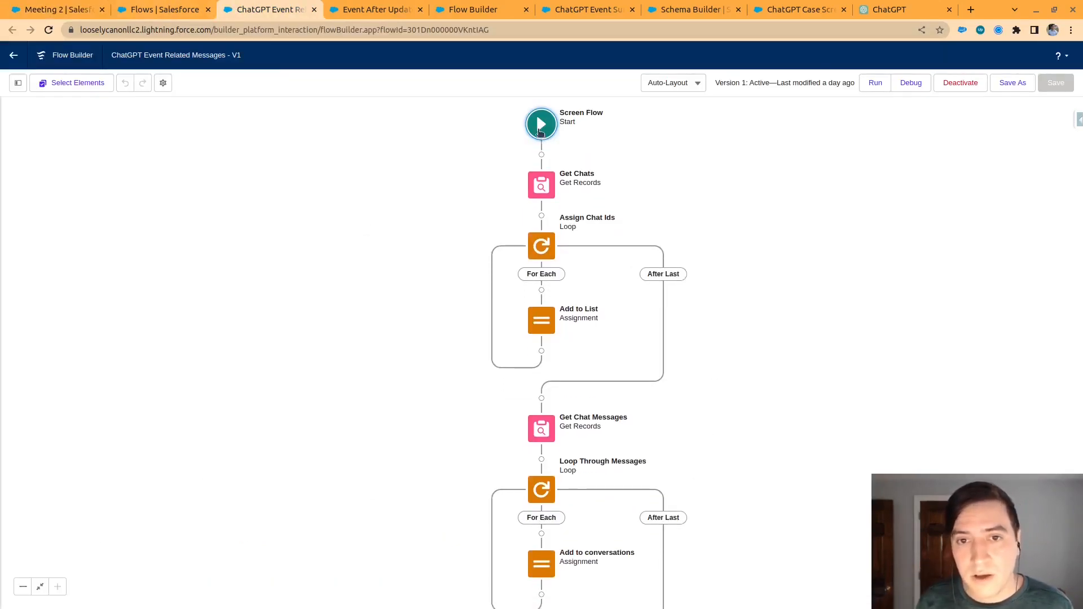
{"action": "left_click", "coordinate": [540, 133]}
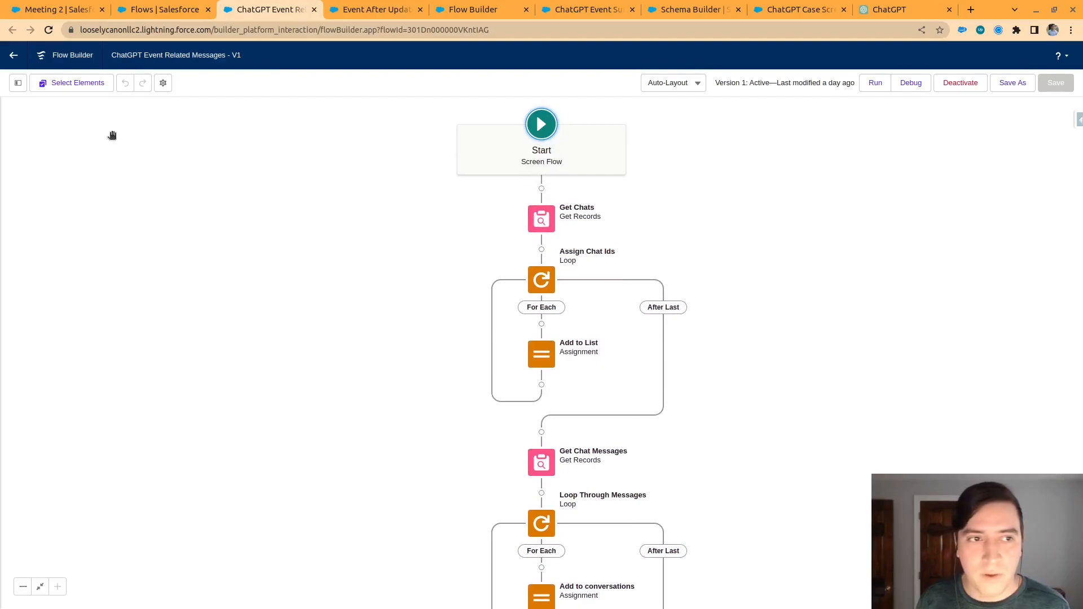
{"action": "left_click", "coordinate": [21, 85]}
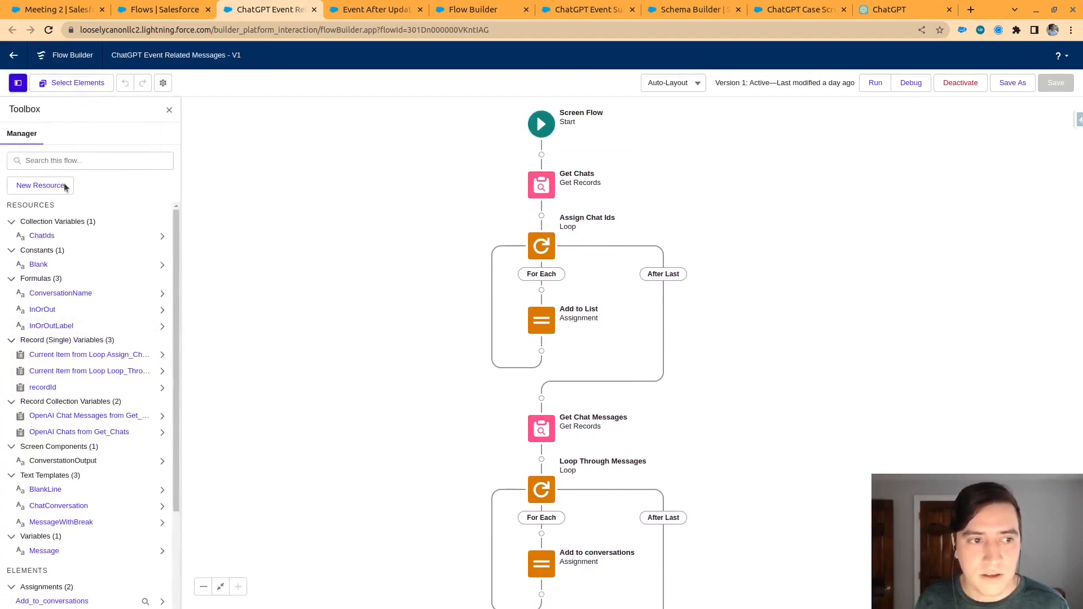
{"action": "left_click", "coordinate": [43, 387]}
{"action": "left_click", "coordinate": [773, 202]}
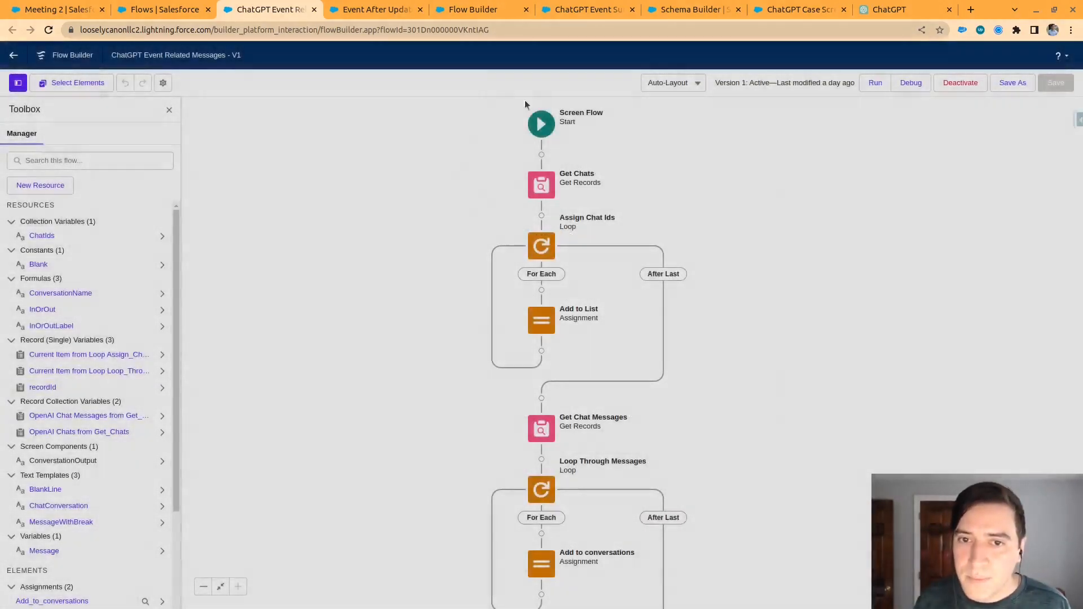
Check the Get Chats element's filter on Target_Id__c and the Add to List assignment for the chat IDs
{"action": "left_click", "coordinate": [541, 183]}
{"action": "left_click", "coordinate": [542, 314]}
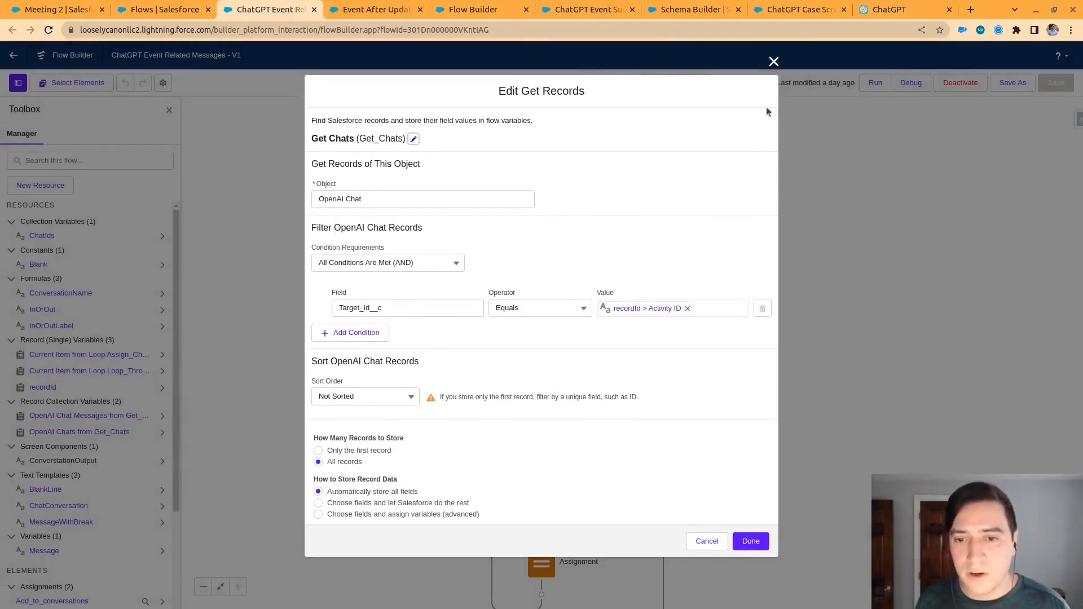
{"action": "left_click", "coordinate": [774, 62]}
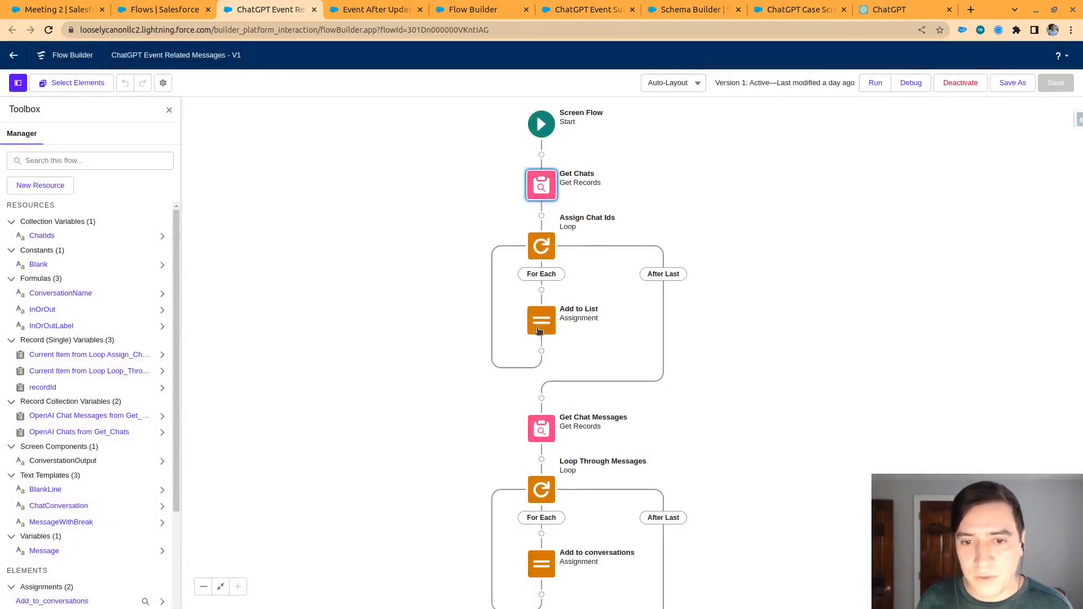
{"action": "double_click", "coordinate": [541, 332]}
{"action": "left_click", "coordinate": [770, 204]}
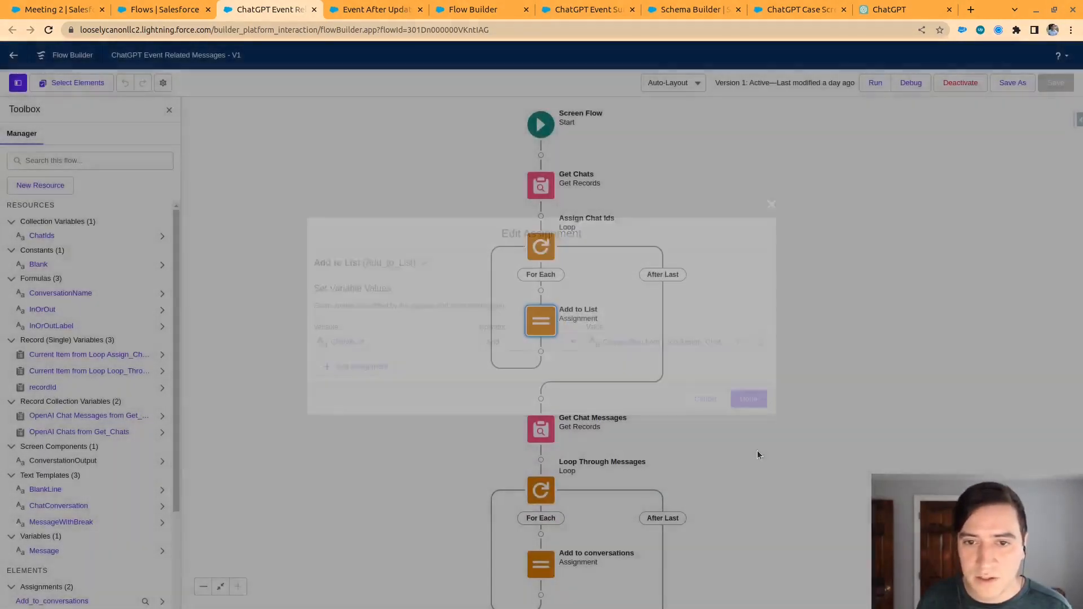
Check the Get Chat Messages element's filter and sort settings, and the Add to conversations assignment
{"action": "scroll", "coordinate": [684, 321], "scroll_direction": "down", "scroll_amount": 3}
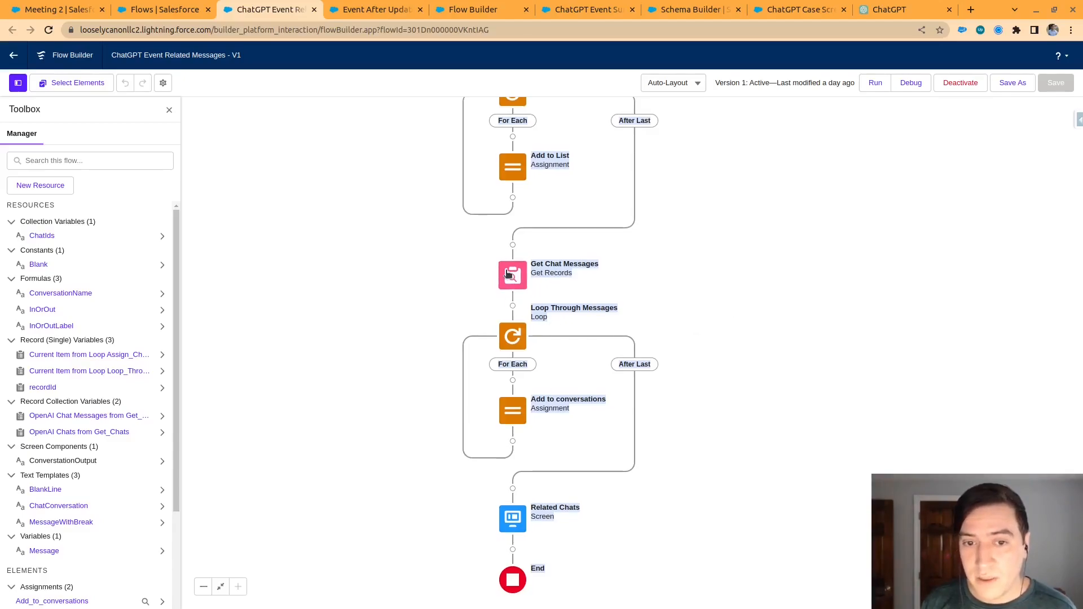
{"action": "double_click", "coordinate": [512, 276]}
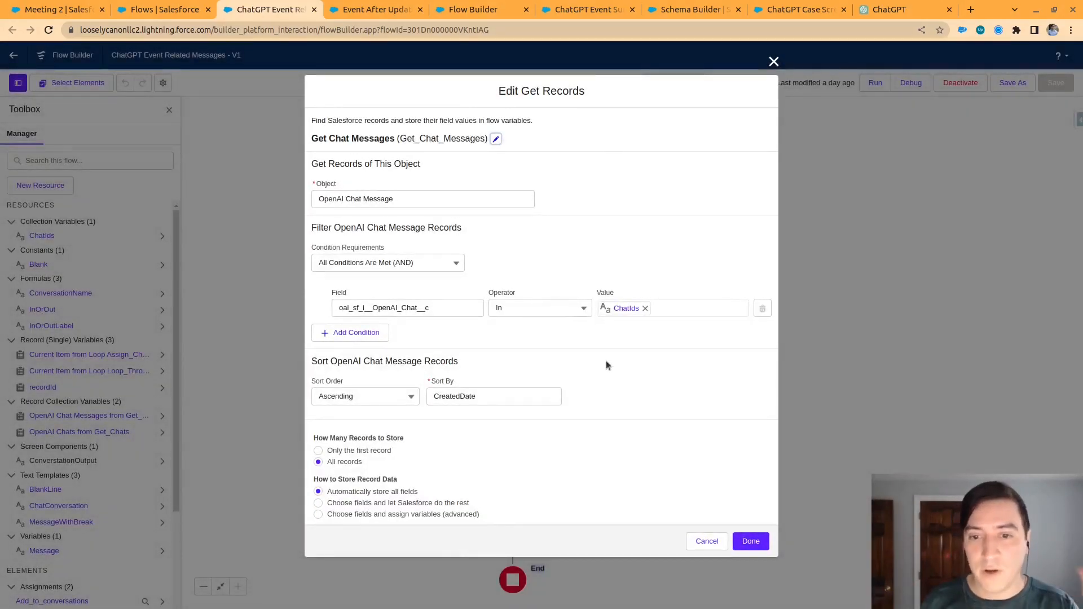
{"action": "left_click", "coordinate": [774, 61]}
{"action": "double_click", "coordinate": [505, 416]}
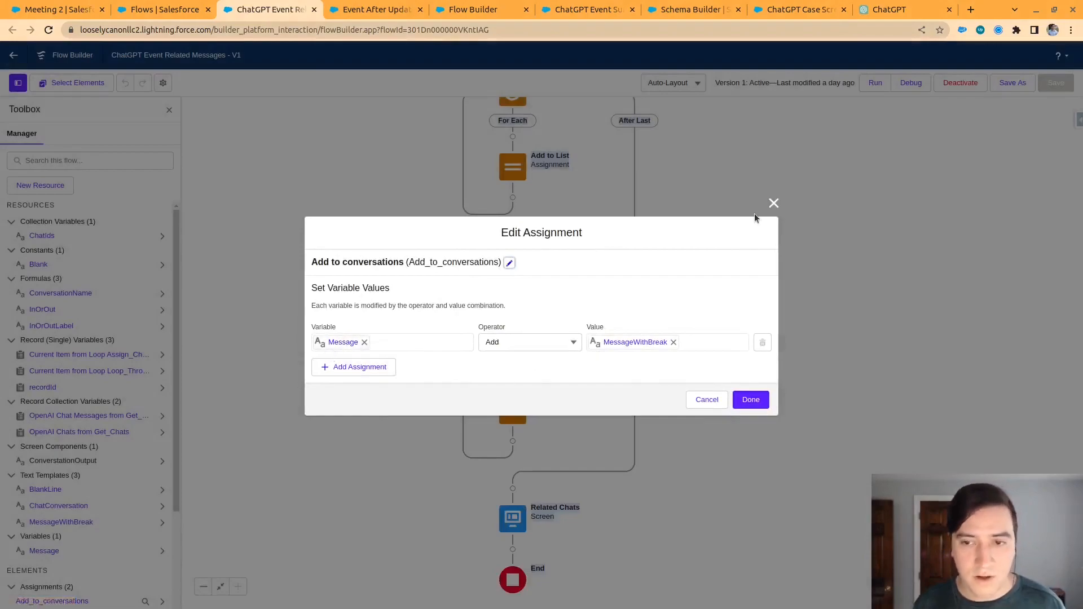
{"action": "left_click", "coordinate": [773, 203]}
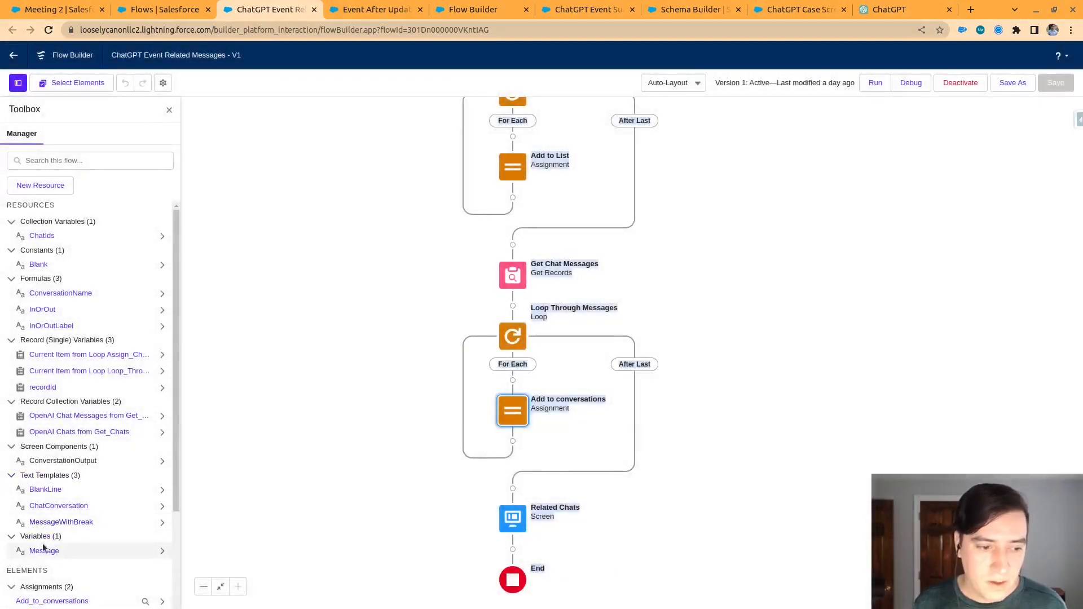
Open the MessageWithBreak text template, enlarge its body and examine the InOrOutLabel, InOrOut and Blank resources
{"action": "left_click", "coordinate": [54, 522]}
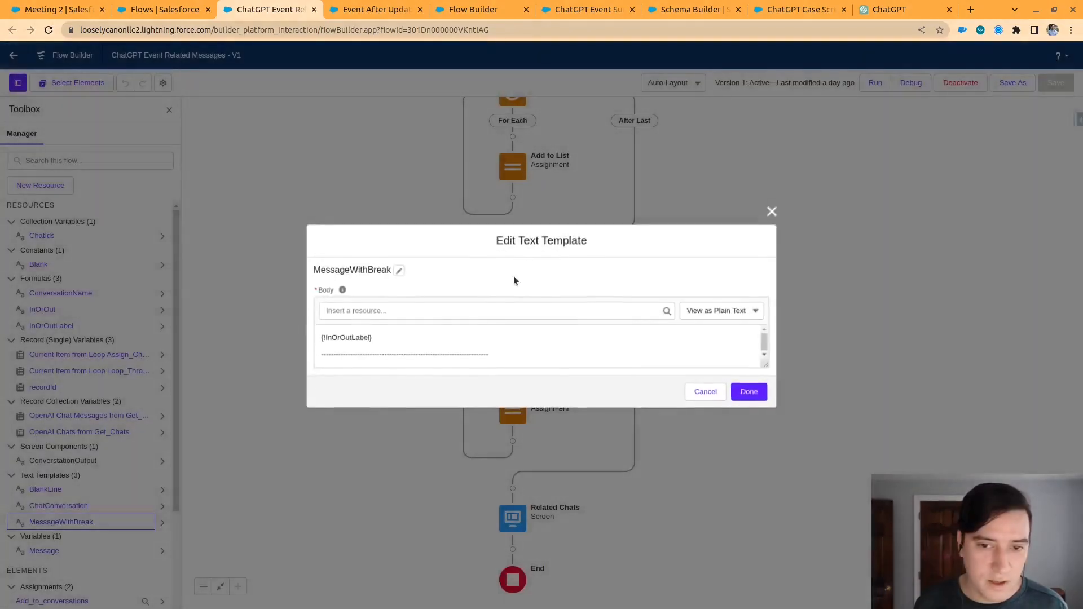
{"action": "left_click_drag", "start_coordinate": [768, 368], "coordinate": [767, 506]}
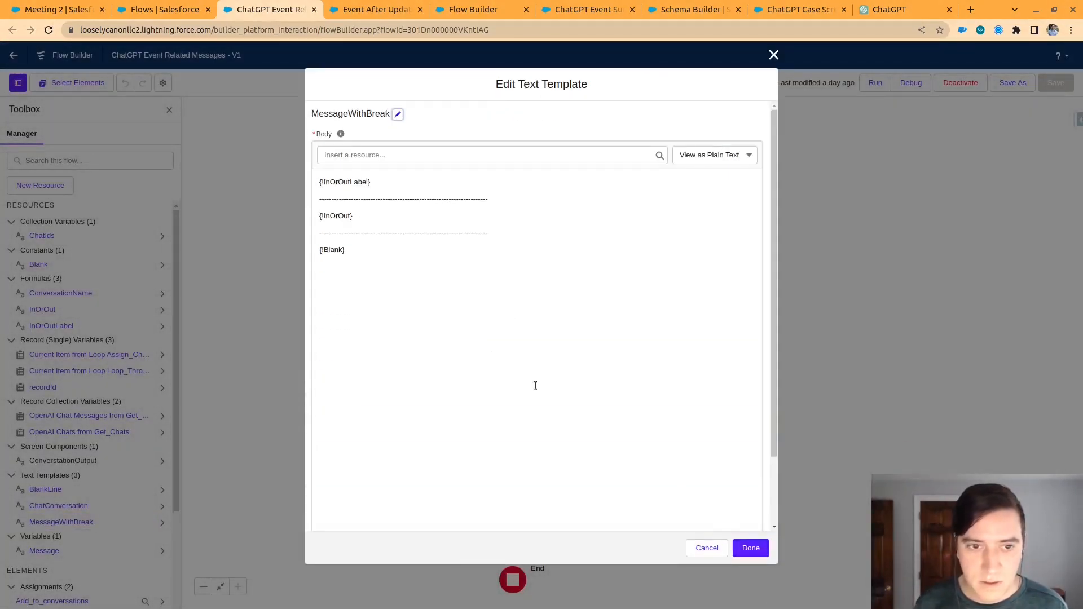
{"action": "left_click", "coordinate": [320, 183]}
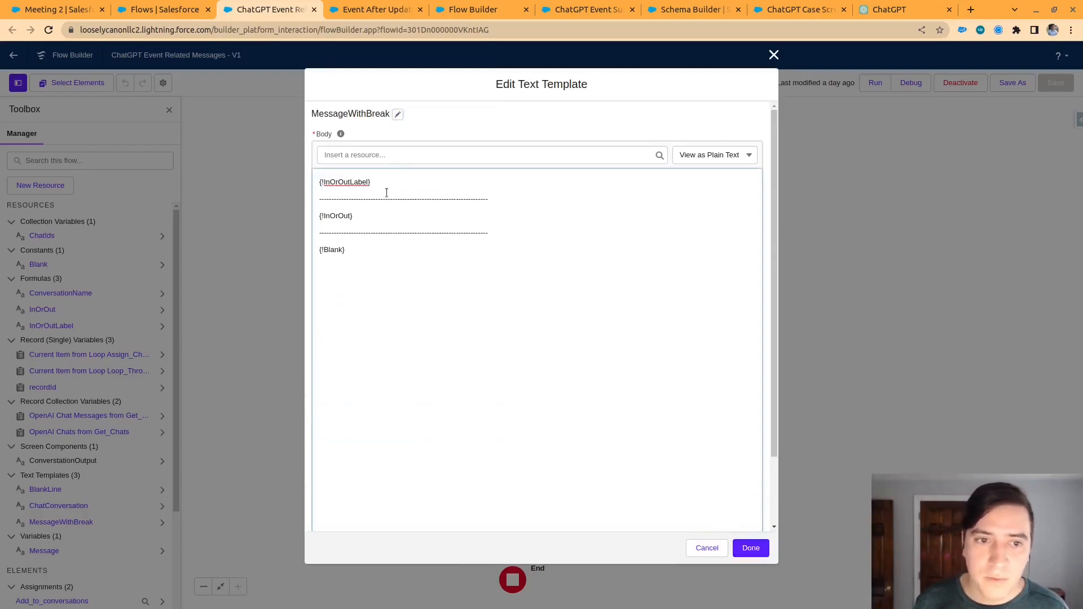
{"action": "left_click_drag", "start_coordinate": [382, 185], "coordinate": [323, 216]}
{"action": "left_click_drag", "start_coordinate": [346, 250], "coordinate": [319, 250]}
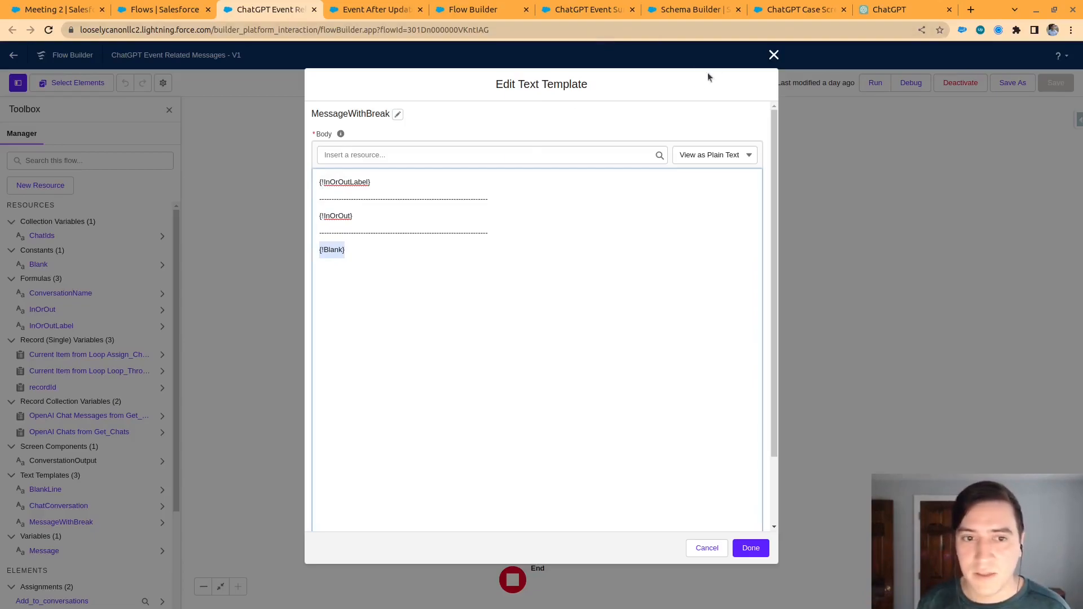
{"action": "left_click", "coordinate": [773, 55]}
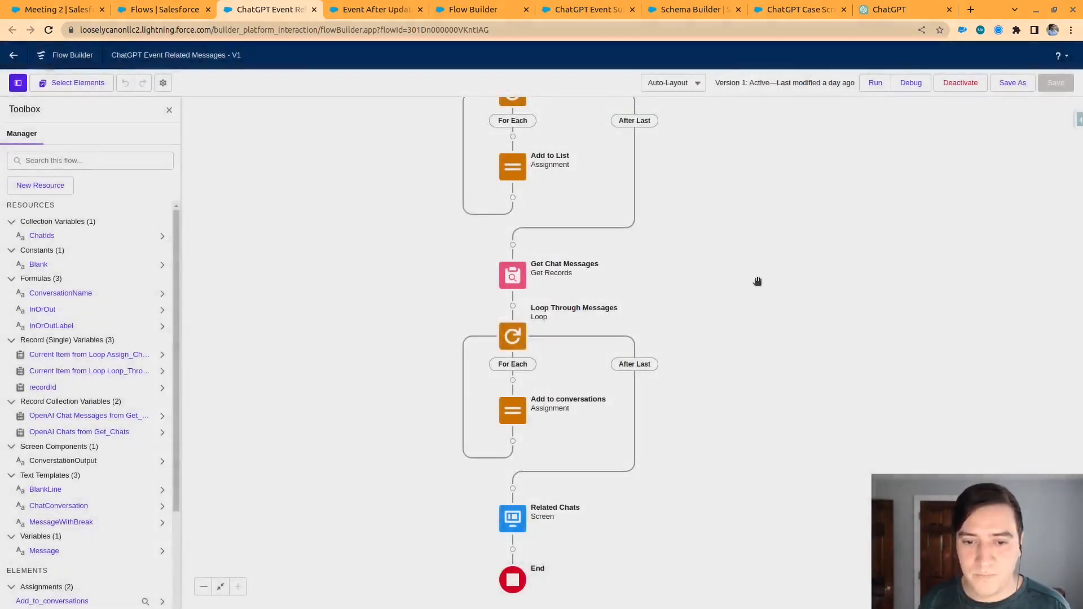
Open the Related Chats screen and check its display text component that outputs ChatConversation
{"action": "left_click_drag", "start_coordinate": [724, 468], "coordinate": [768, 194]}
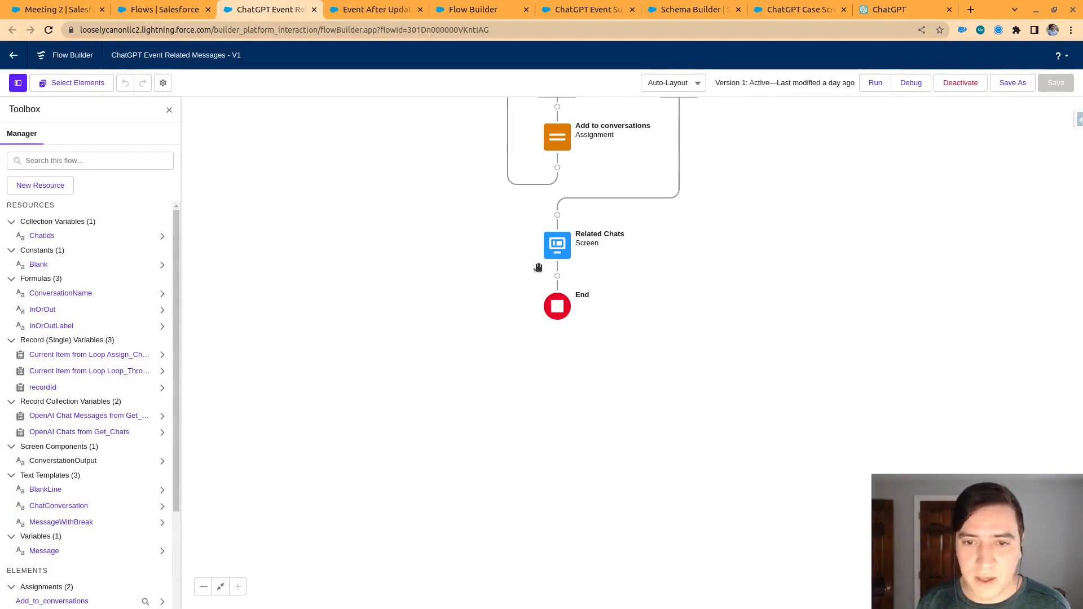
{"action": "double_click", "coordinate": [558, 247]}
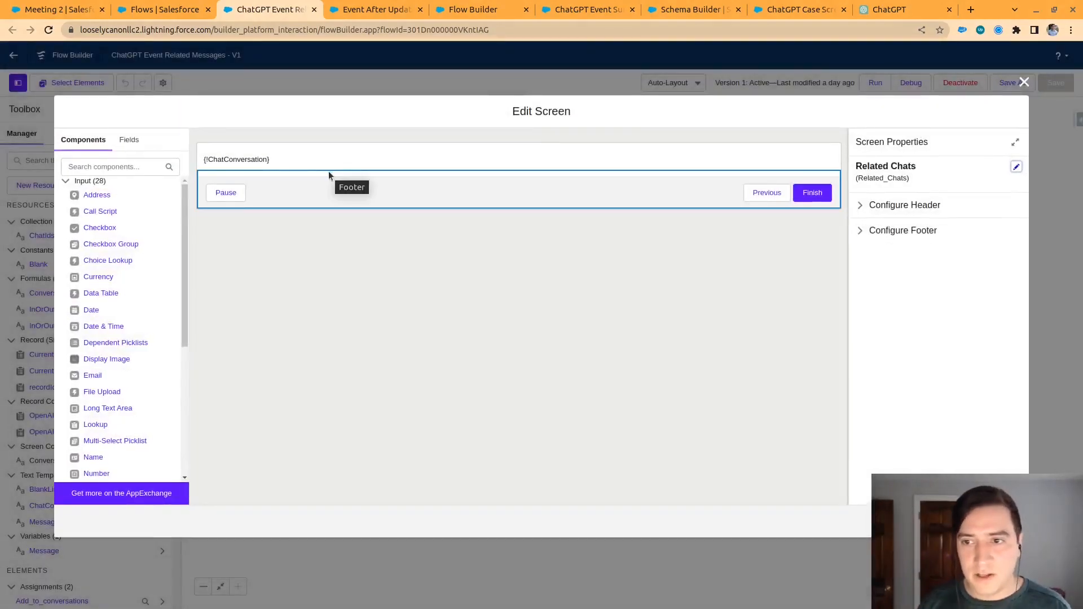
{"action": "left_click", "coordinate": [278, 160]}
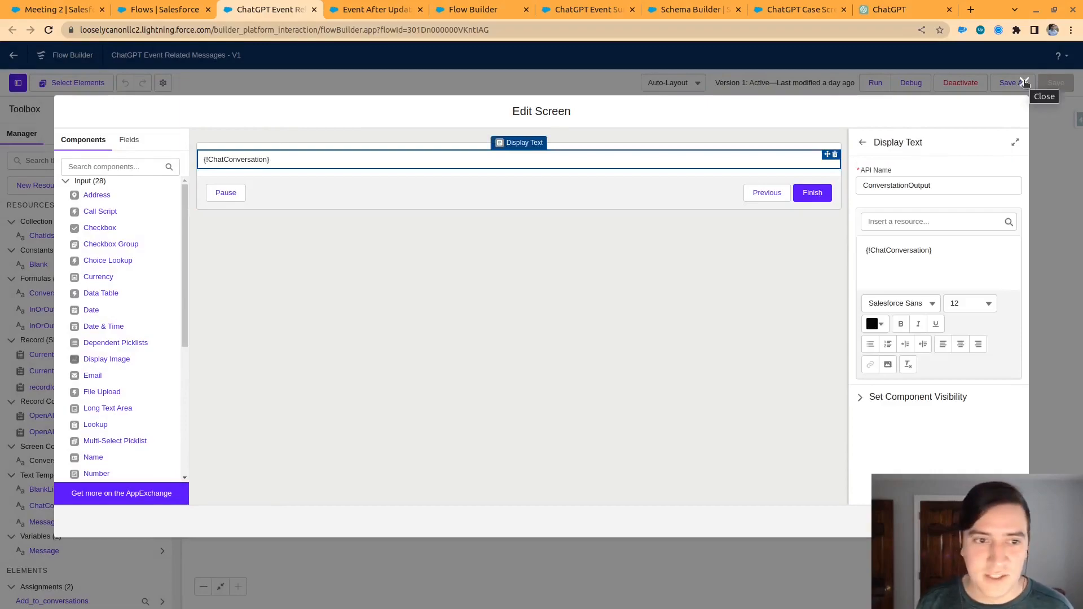
{"action": "left_click", "coordinate": [1023, 83]}
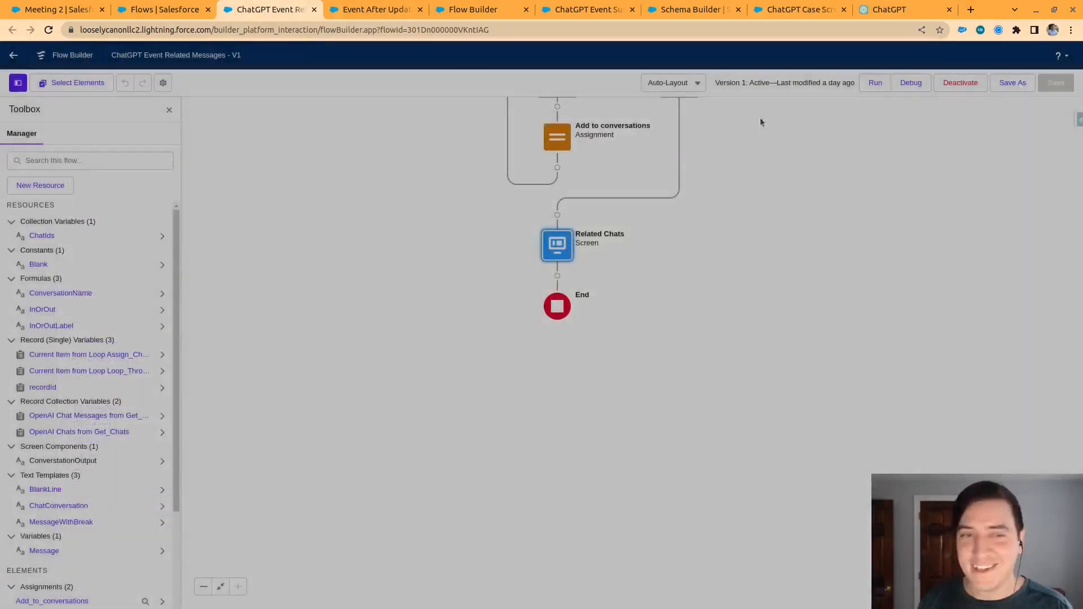
Go back to the Meeting 2 event and look over the related chat messages rendered in its GPT output
{"action": "left_click", "coordinate": [68, 10]}
{"action": "scroll", "coordinate": [239, 430], "scroll_direction": "down", "scroll_amount": 10}
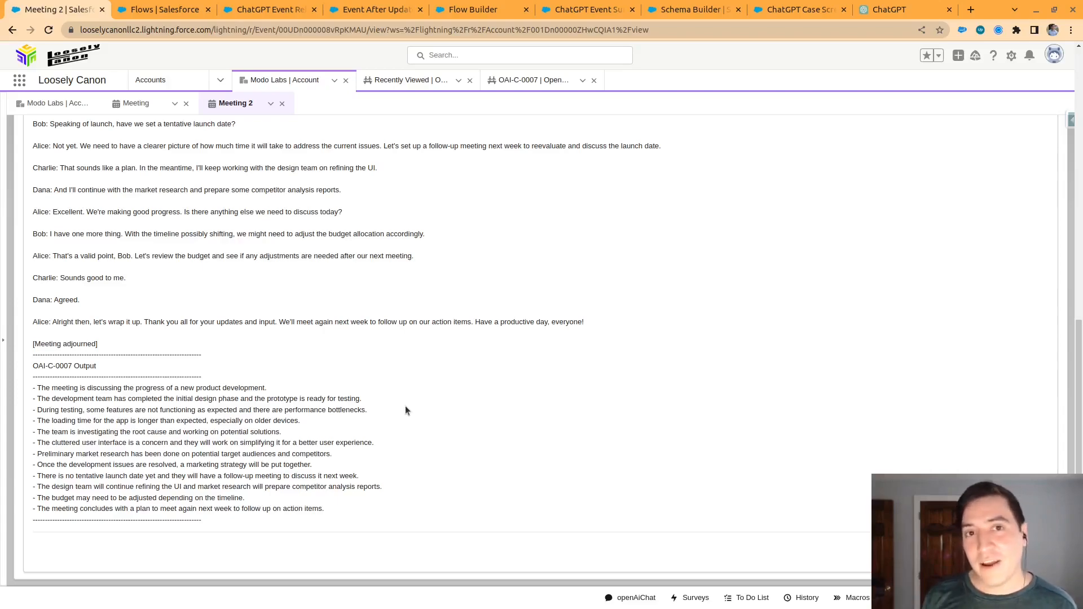
{"action": "scroll", "coordinate": [488, 353], "scroll_direction": "up", "scroll_amount": 6}
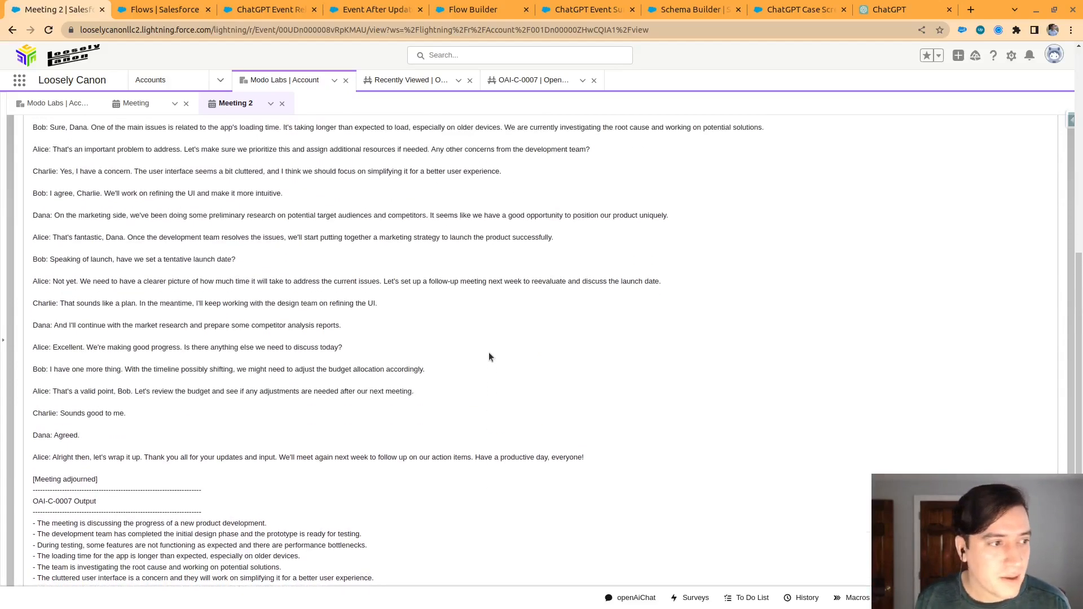
{"action": "scroll", "coordinate": [488, 352], "scroll_direction": "up", "scroll_amount": 4}
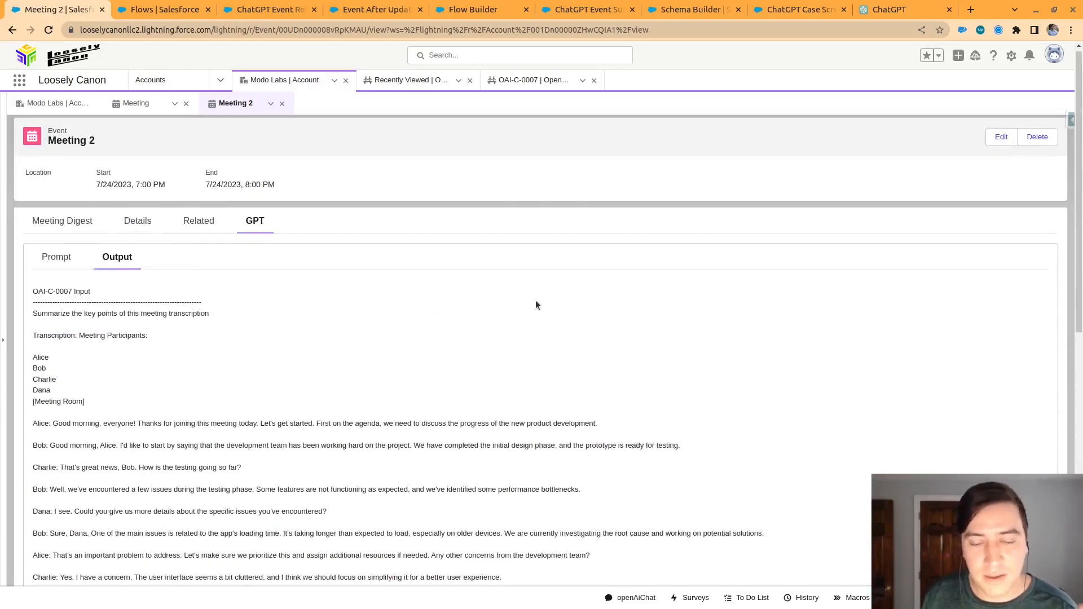